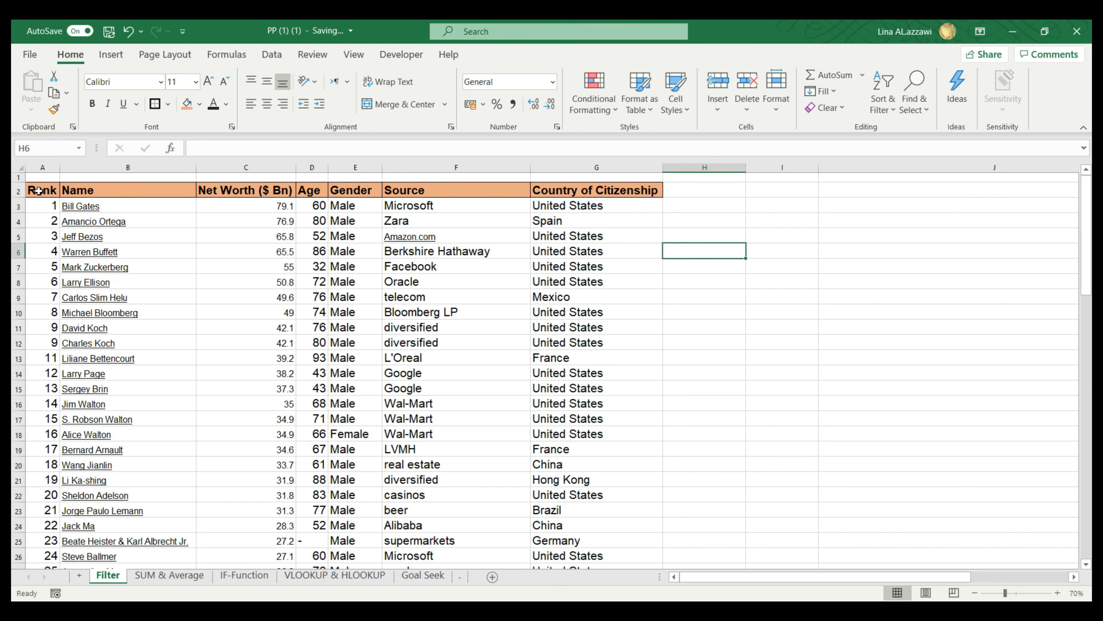
Turn on filtering for the header row from Rank to Country of Citizenship, and undo it
left_click(29, 189)
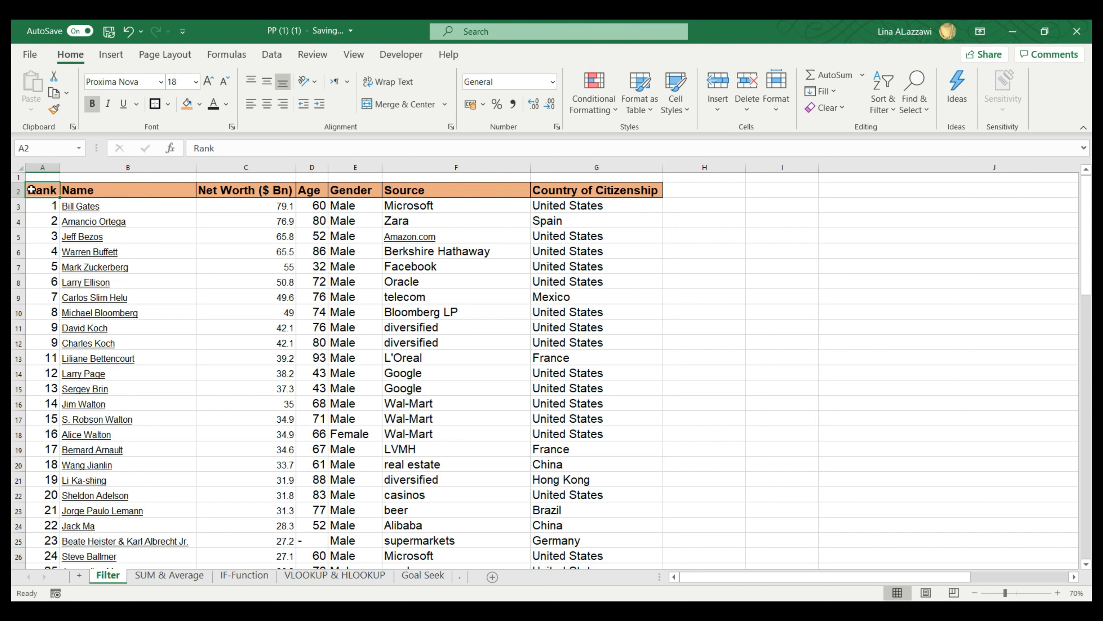
left_click_drag(31, 190, 645, 192)
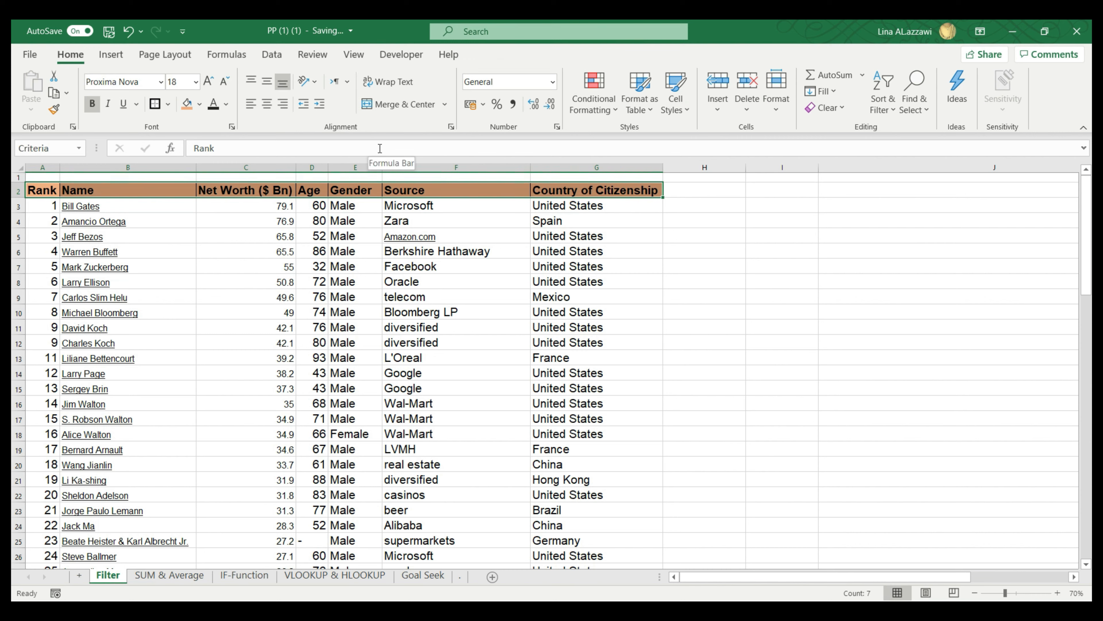
key("ctrl+shift+l")
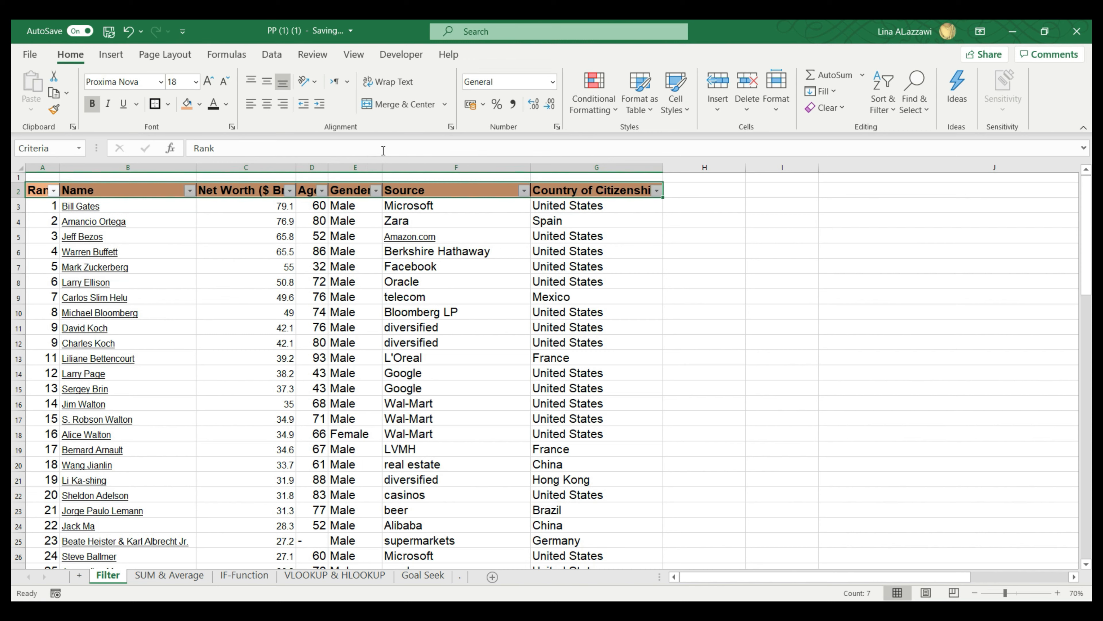
left_click(465, 268)
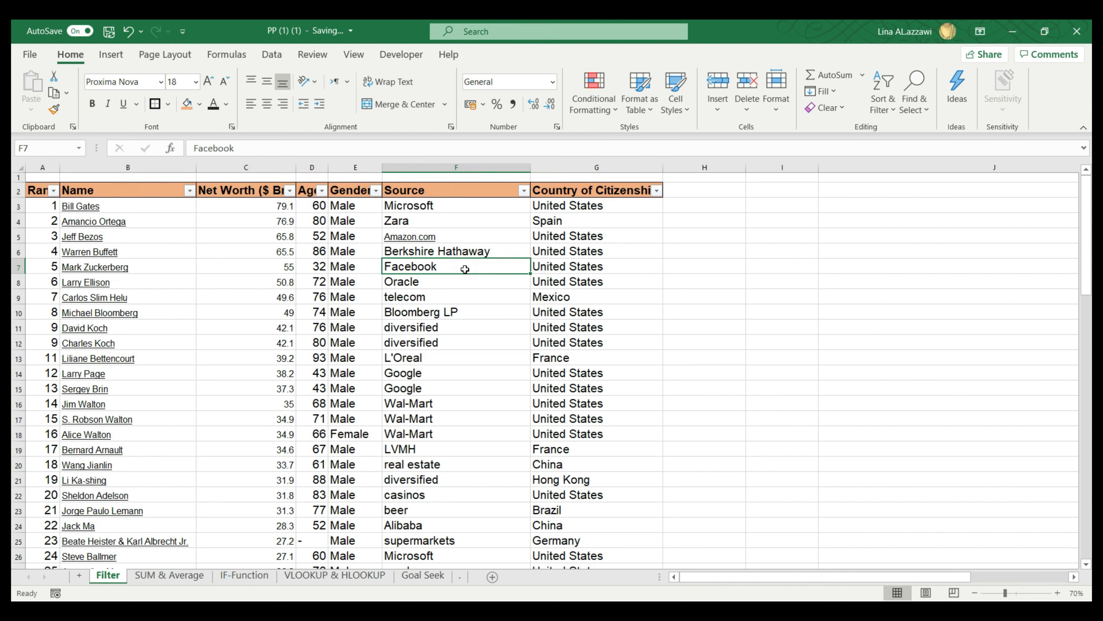
key("ctrl+z")
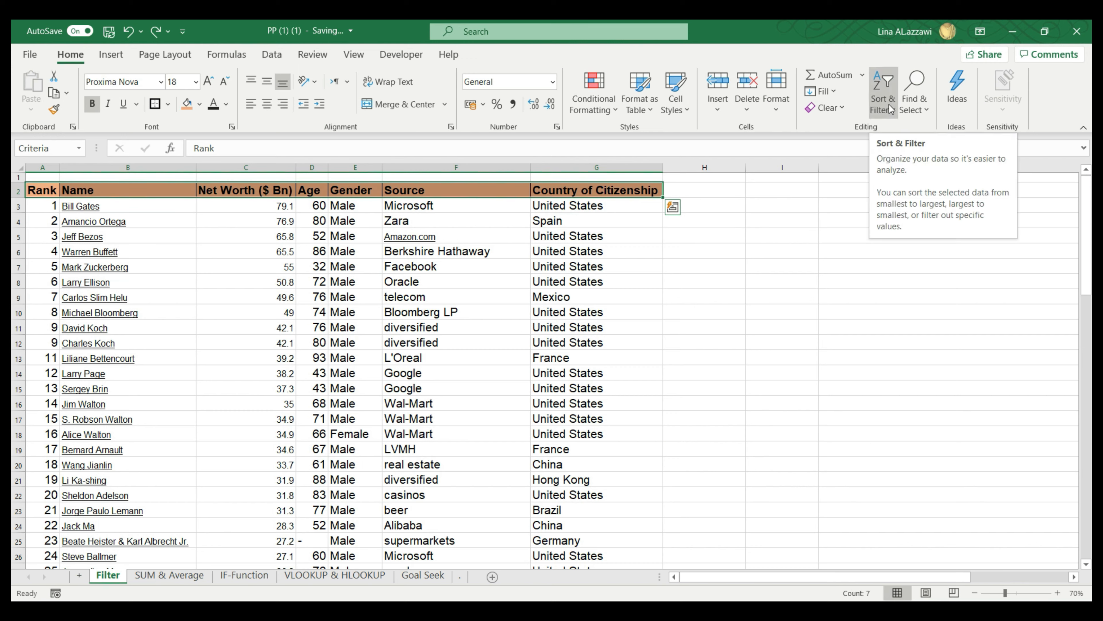
Apply the Filter command to the selected column headers again, and undo it
left_click(894, 114)
left_click(852, 130)
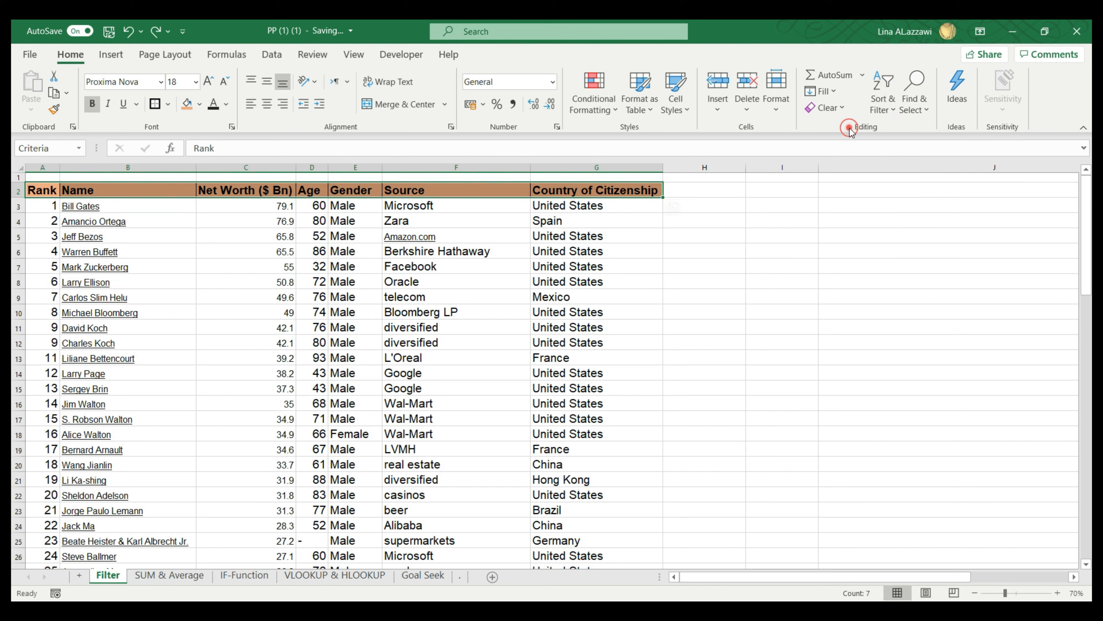
left_click(884, 104)
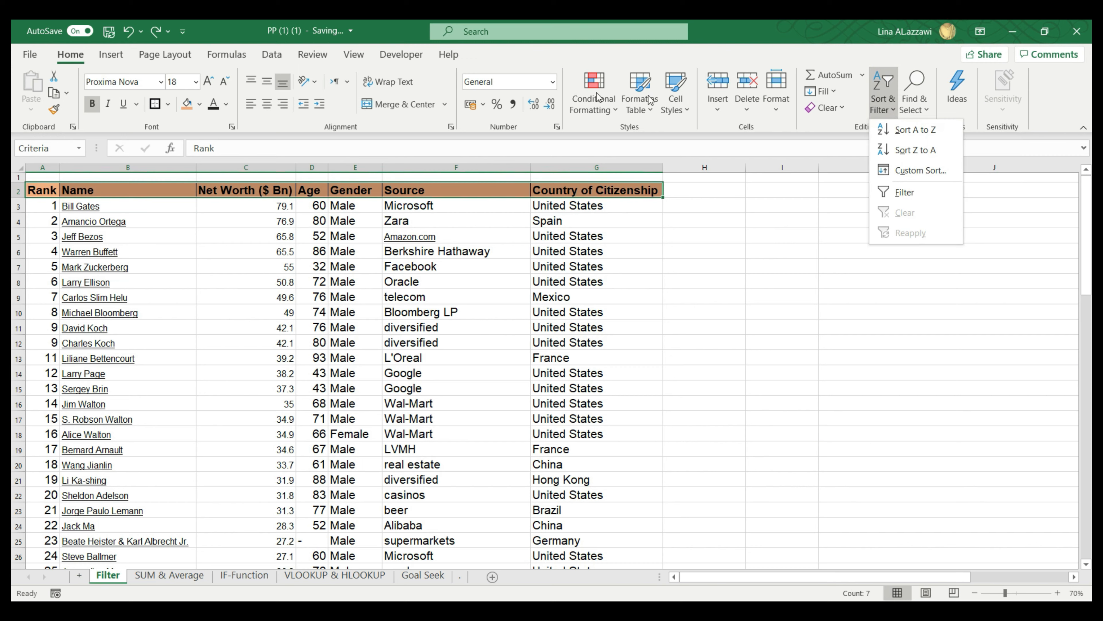
left_click(929, 197)
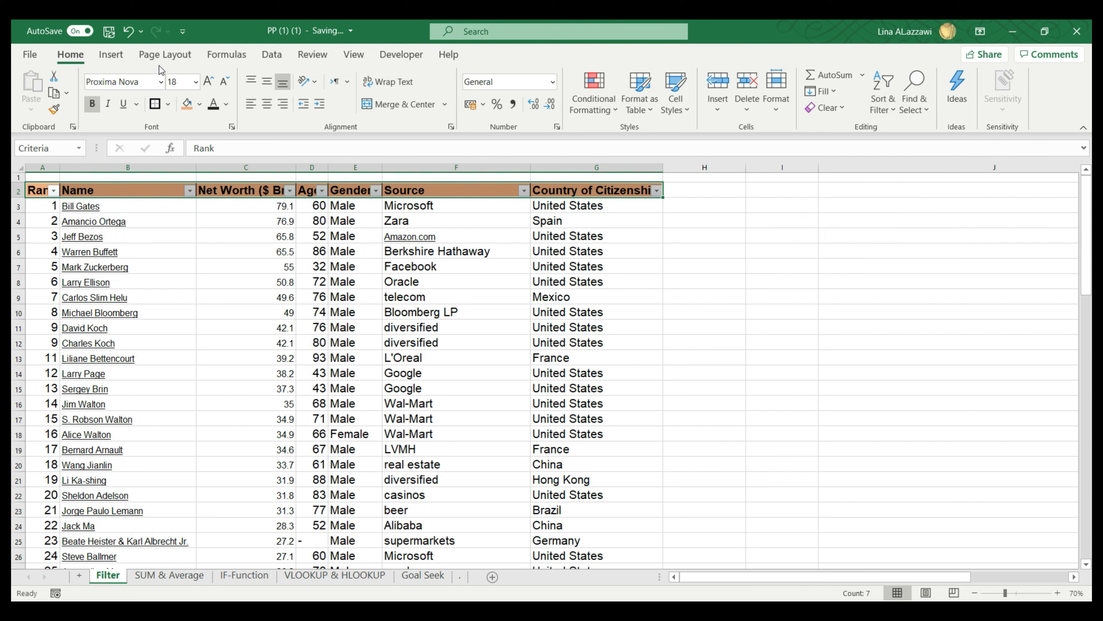
key("ctrl+z")
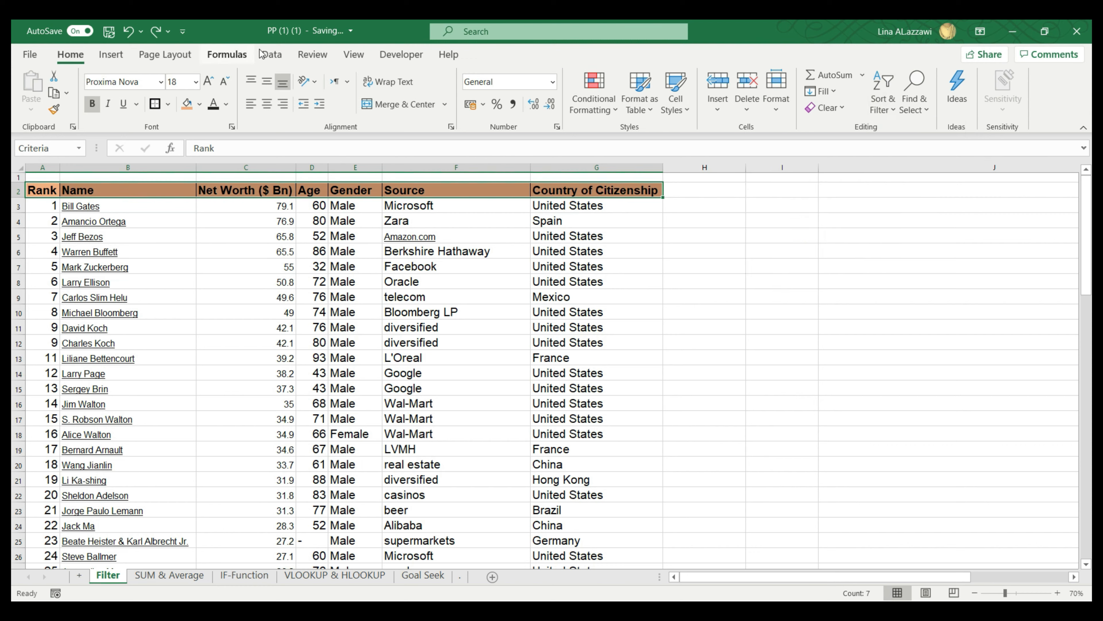
Add filter controls to all headers in row 2, from Rank through Country of Citizenship
left_click(273, 55)
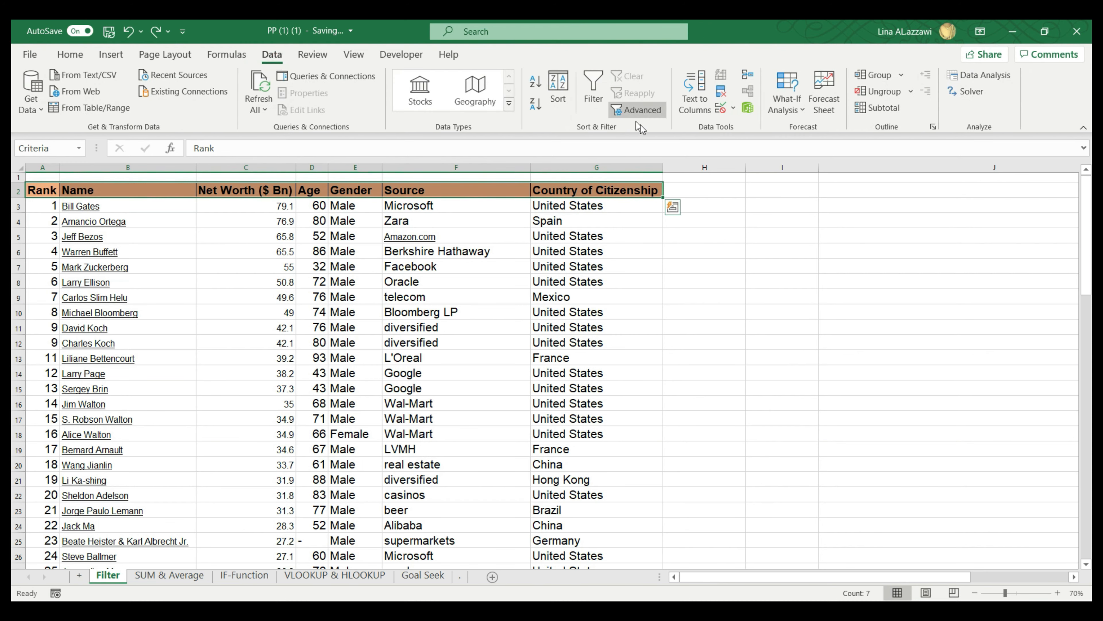
left_click(593, 92)
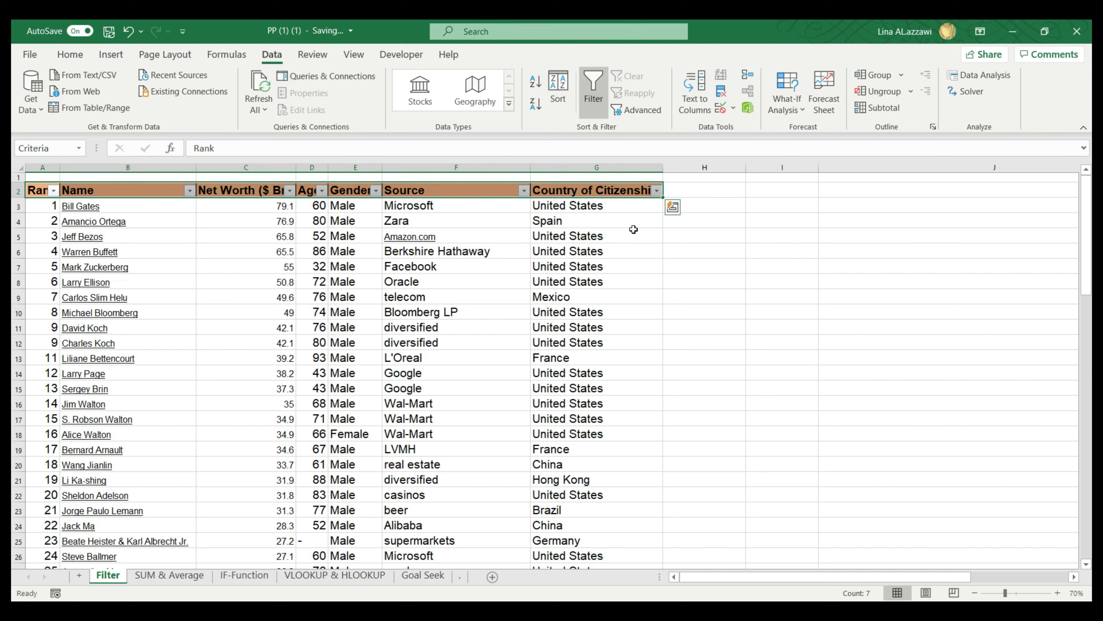
left_click(656, 220)
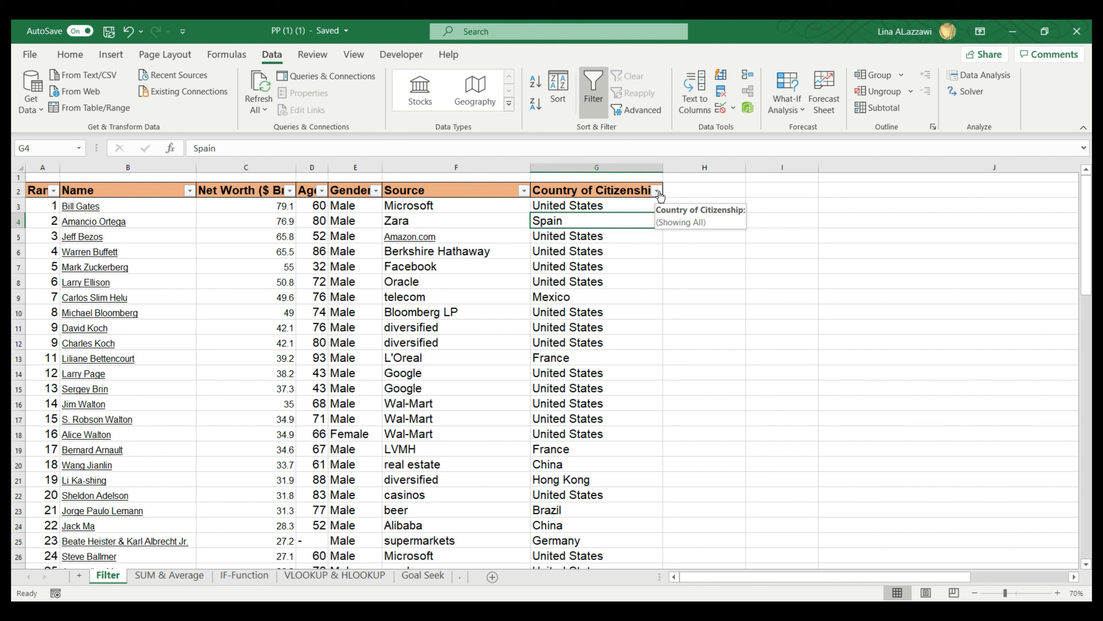
Filter the Country of Citizenship column to show only United States
left_click(657, 191)
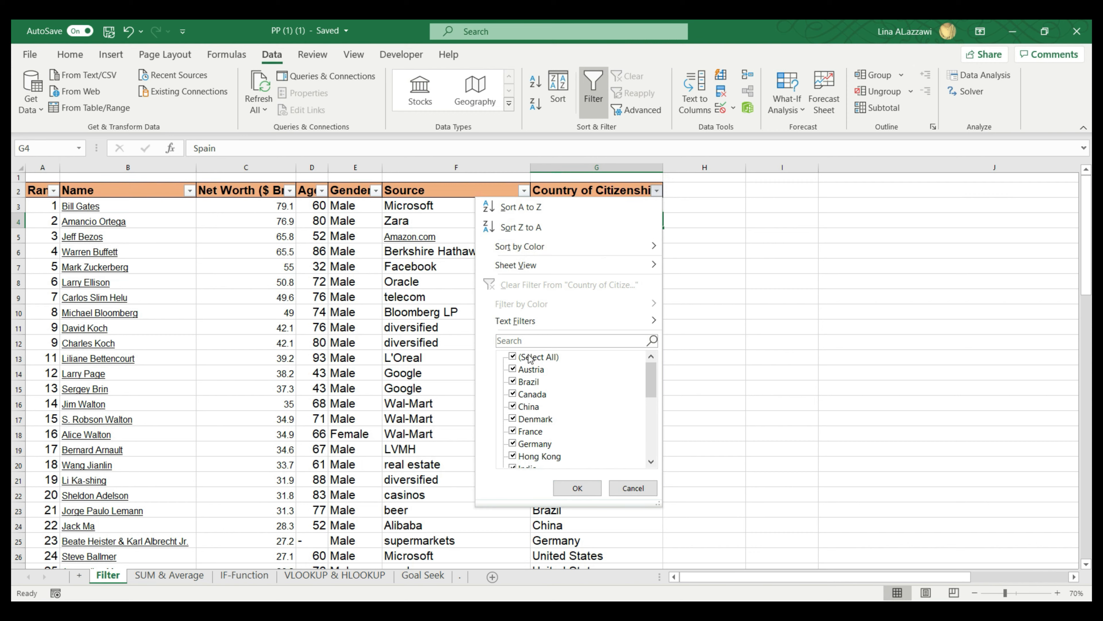
left_click(657, 190)
left_click(657, 191)
left_click(513, 357)
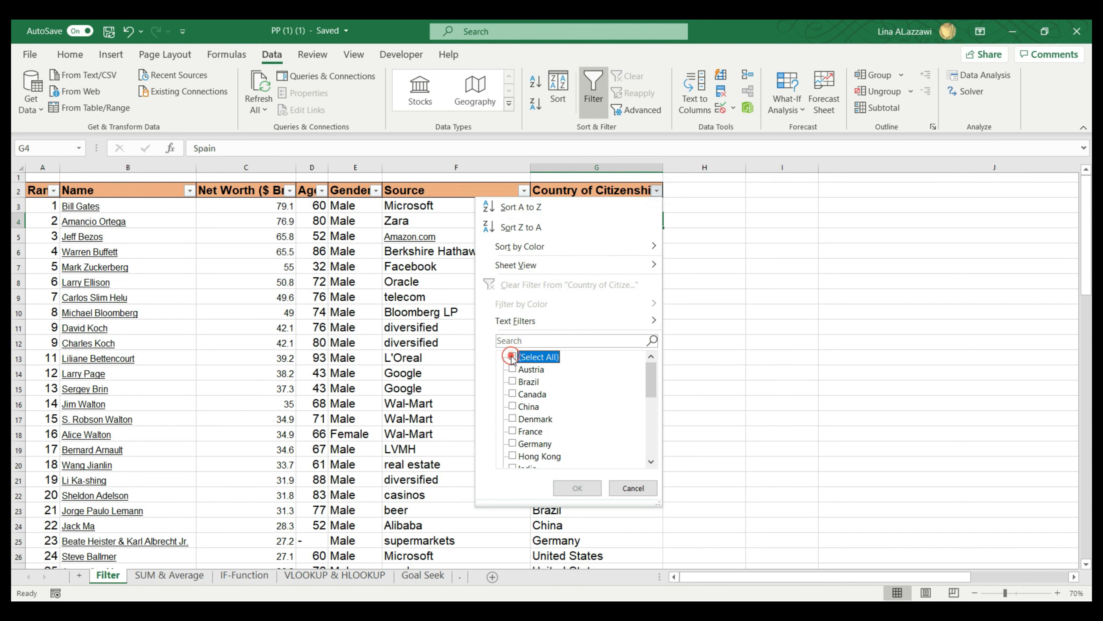
left_click_drag(648, 381, 655, 445)
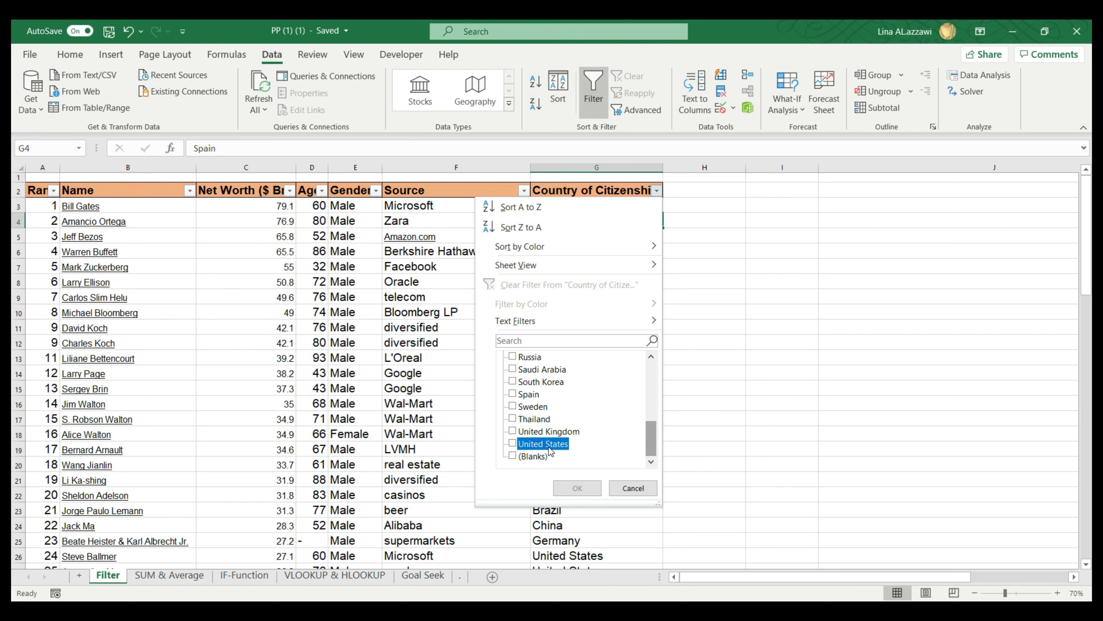
left_click(538, 444)
left_click(577, 487)
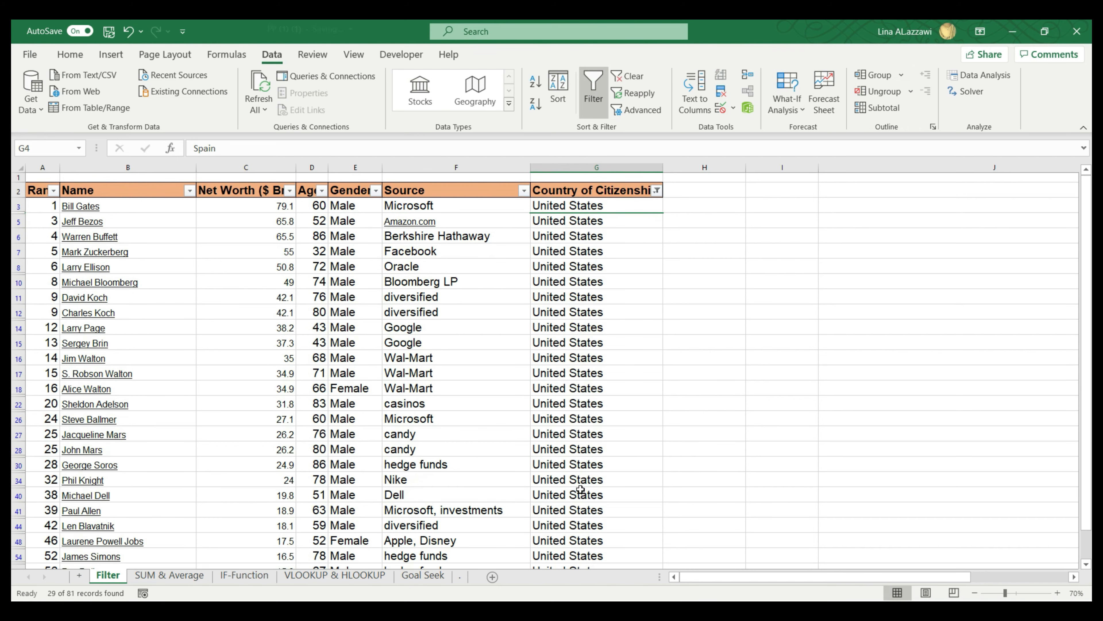
Review the filtered list and select all its Country of Citizenship entries from G3 down to count them
scroll(665, 301, "down", 7)
scroll(665, 301, "up", 7)
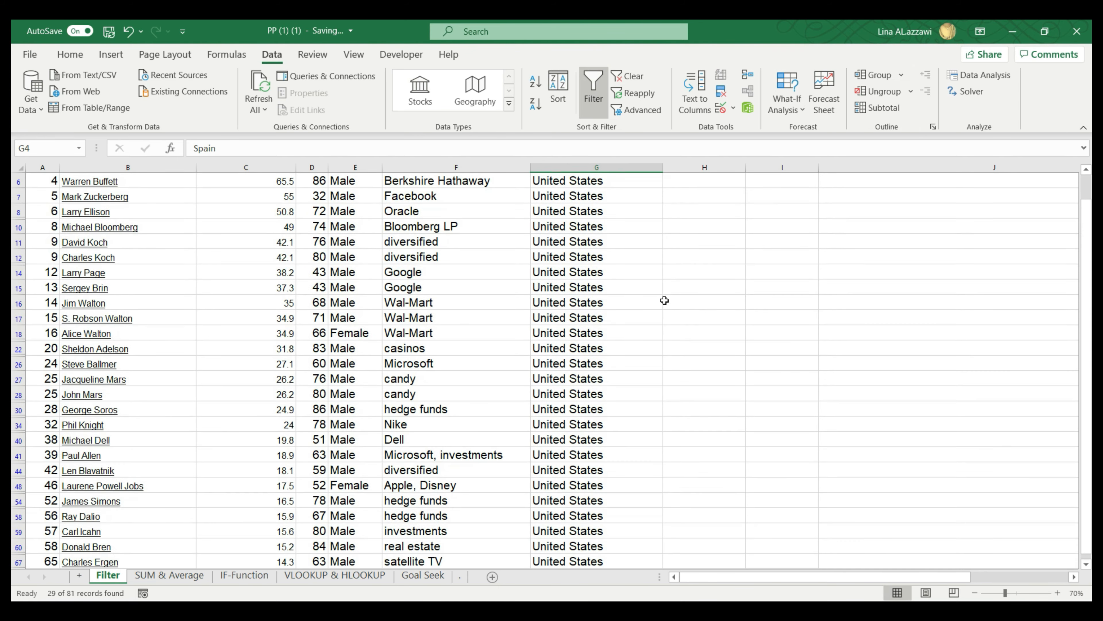
left_click_drag(589, 205, 556, 94)
left_click(579, 216)
left_click(618, 201)
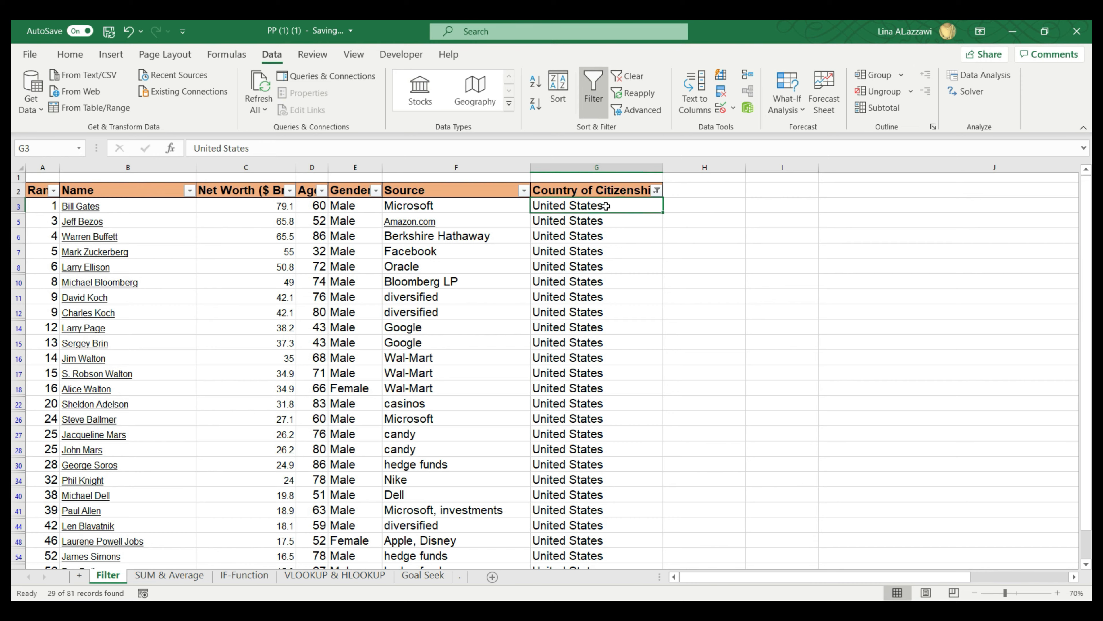
key("ctrl+shift+Down")
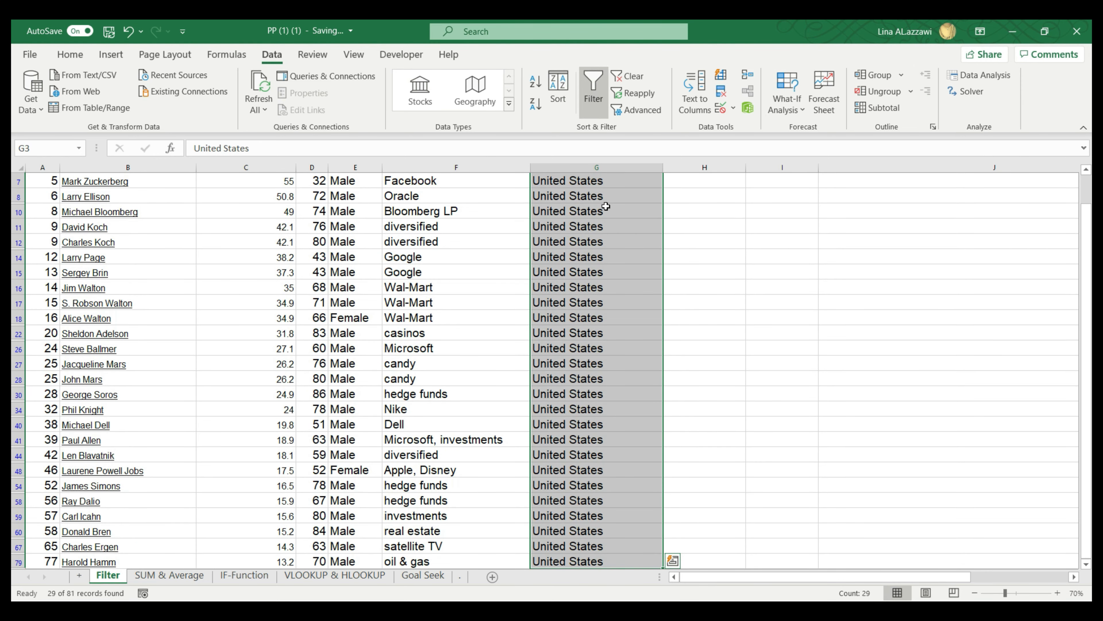
scroll(681, 293, "down", 6)
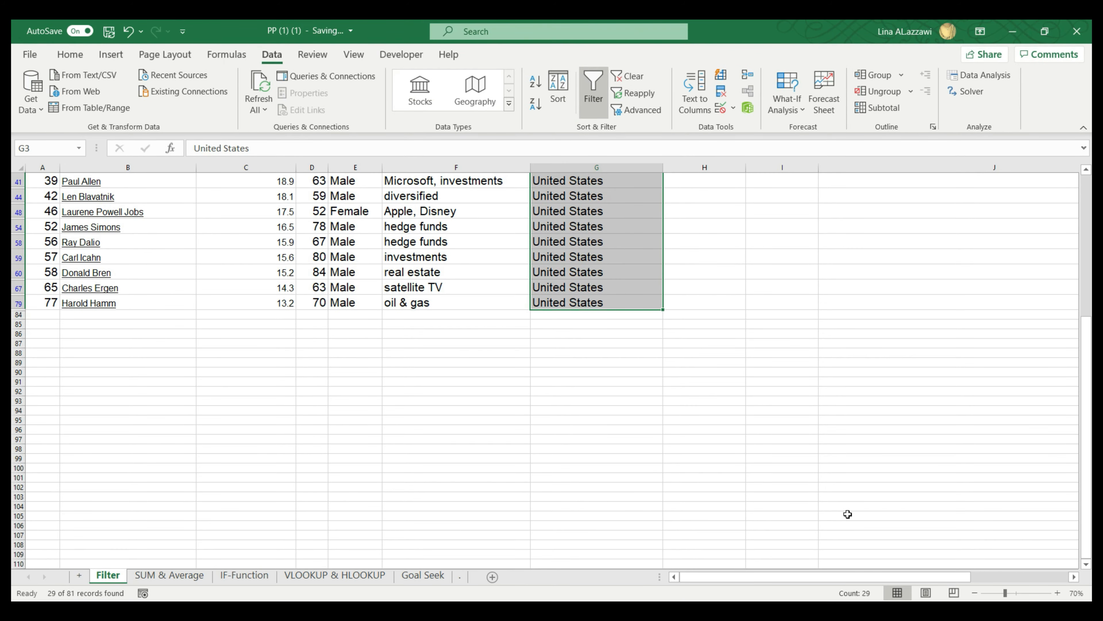
scroll(821, 491, "up", 8)
left_click(695, 435)
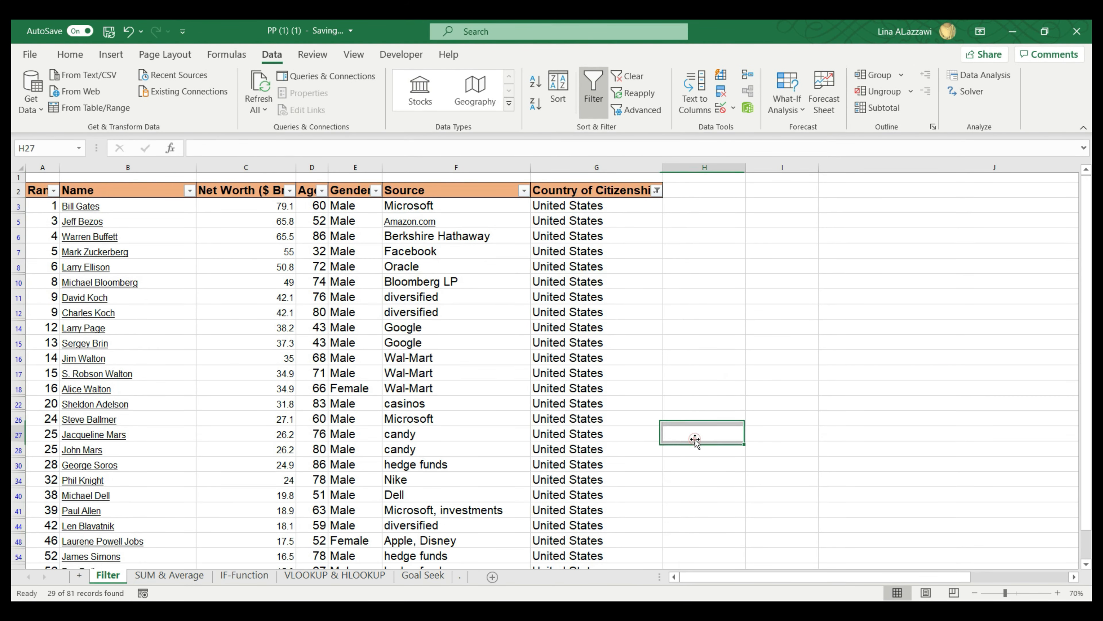
Filter the Country of Citizenship column to show only Germany, and select the filtered country entries to count them
left_click(657, 190)
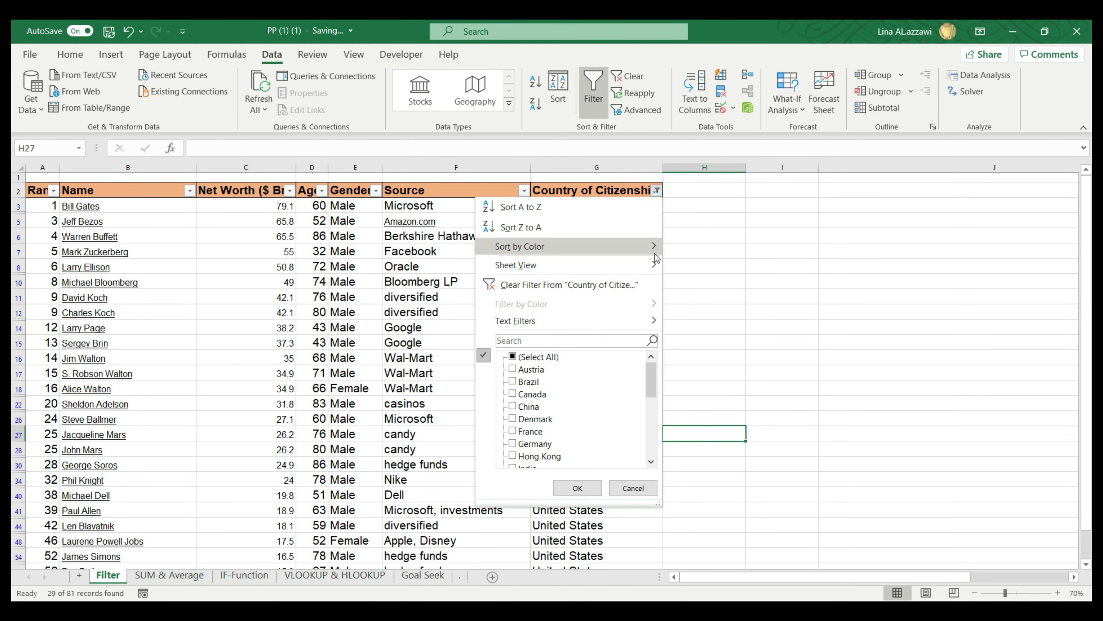
left_click(513, 356)
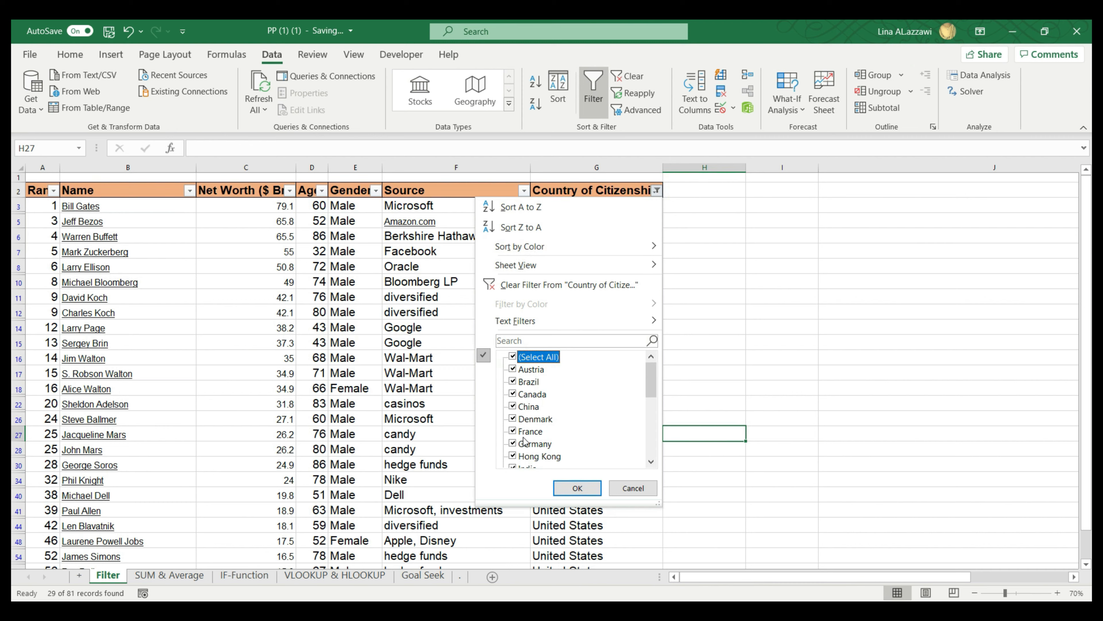
left_click(514, 444)
left_click(513, 357)
left_click(513, 357)
left_click(513, 444)
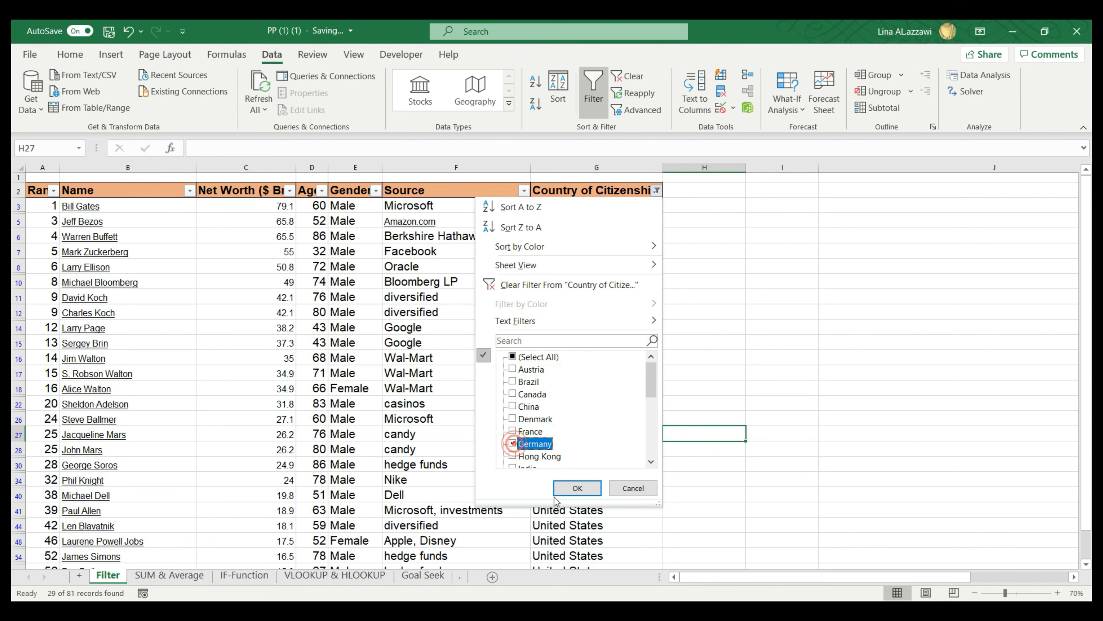
left_click(577, 487)
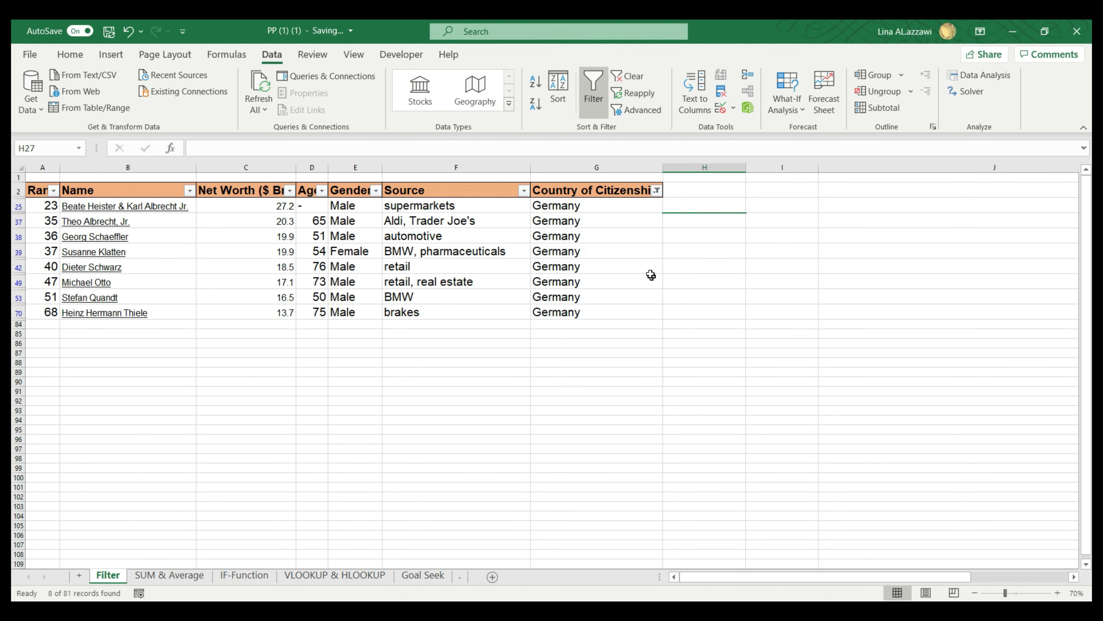
left_click(575, 206)
left_click_drag(576, 206, 586, 313)
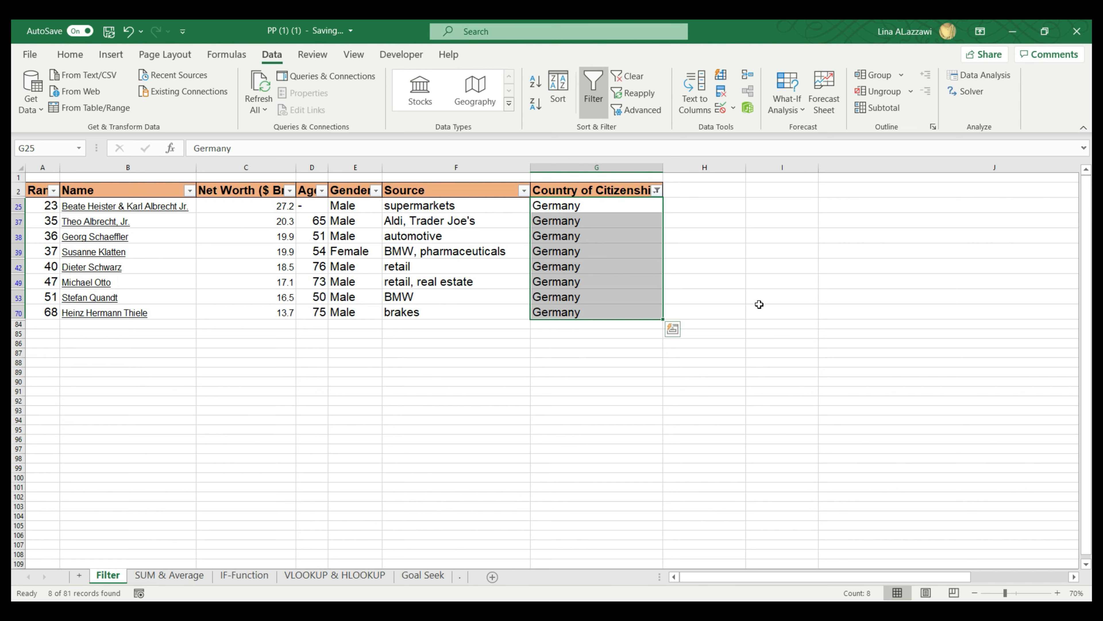
Show all countries again by selecting every value in the Country of Citizenship filter
left_click(657, 190)
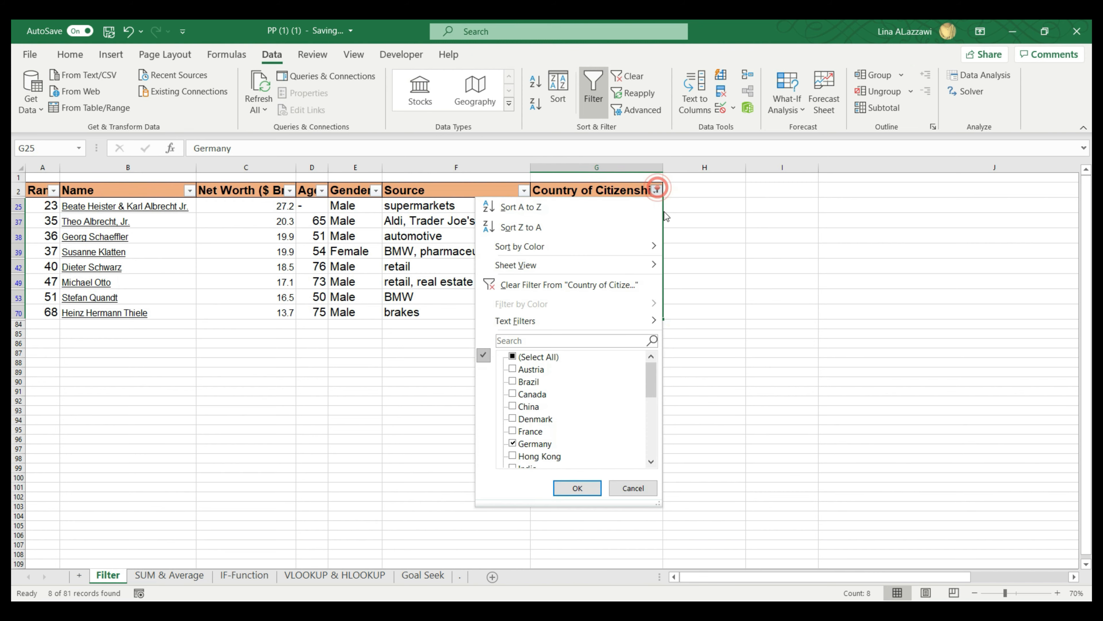
left_click(513, 356)
left_click(575, 488)
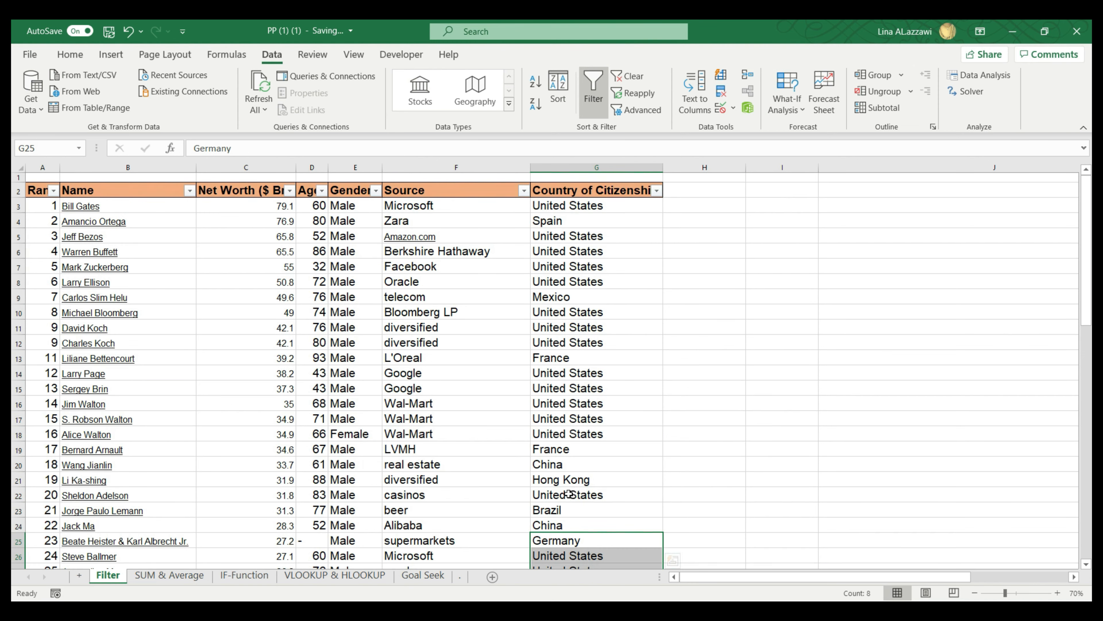
Filter the Gender column to show only Male
left_click(376, 191)
left_click(233, 356)
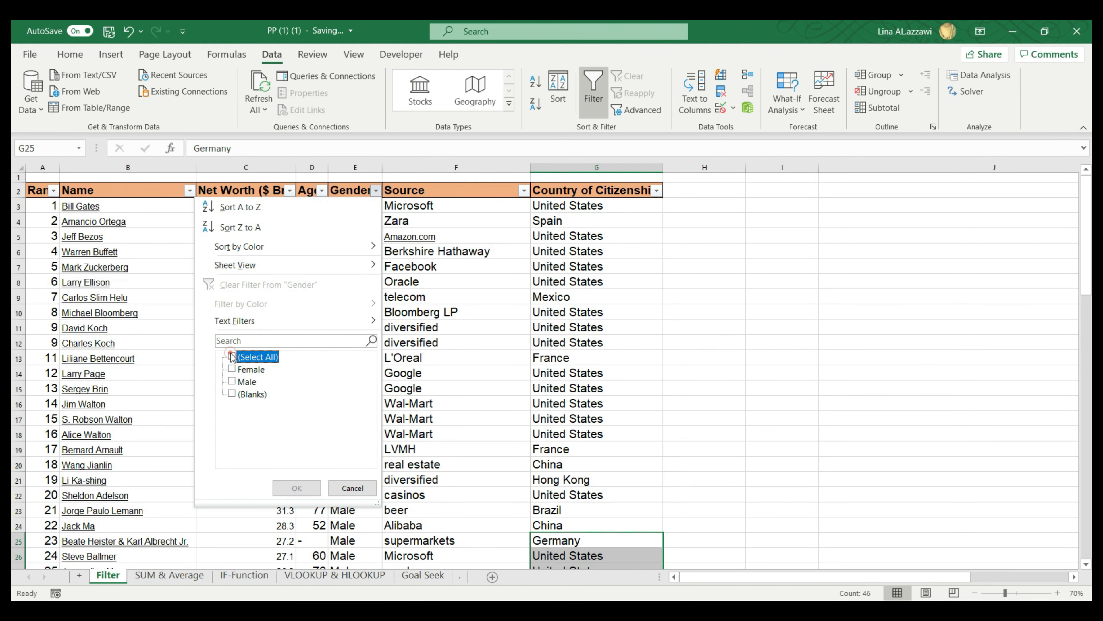
left_click(233, 381)
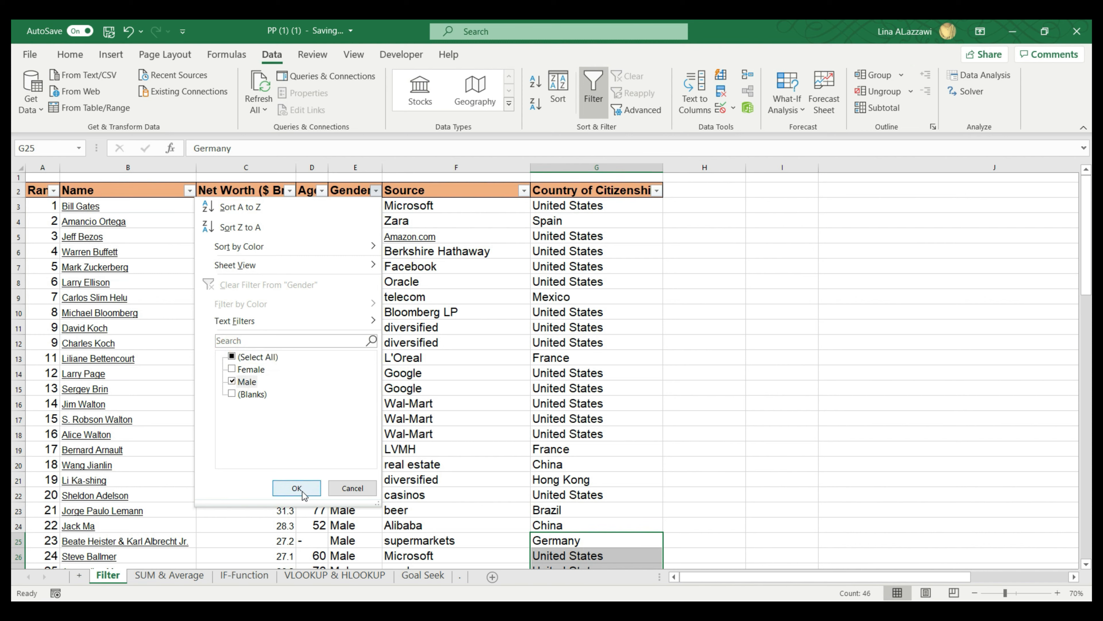
left_click(297, 487)
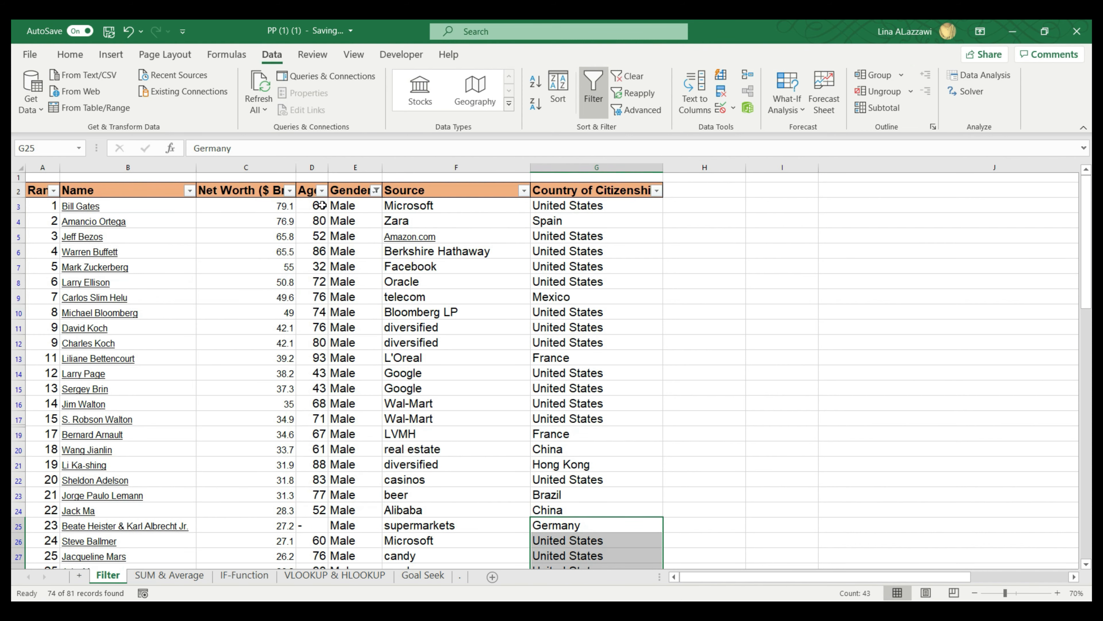
Select all filtered Gender entries from E3 down to count the male records
left_click(349, 205)
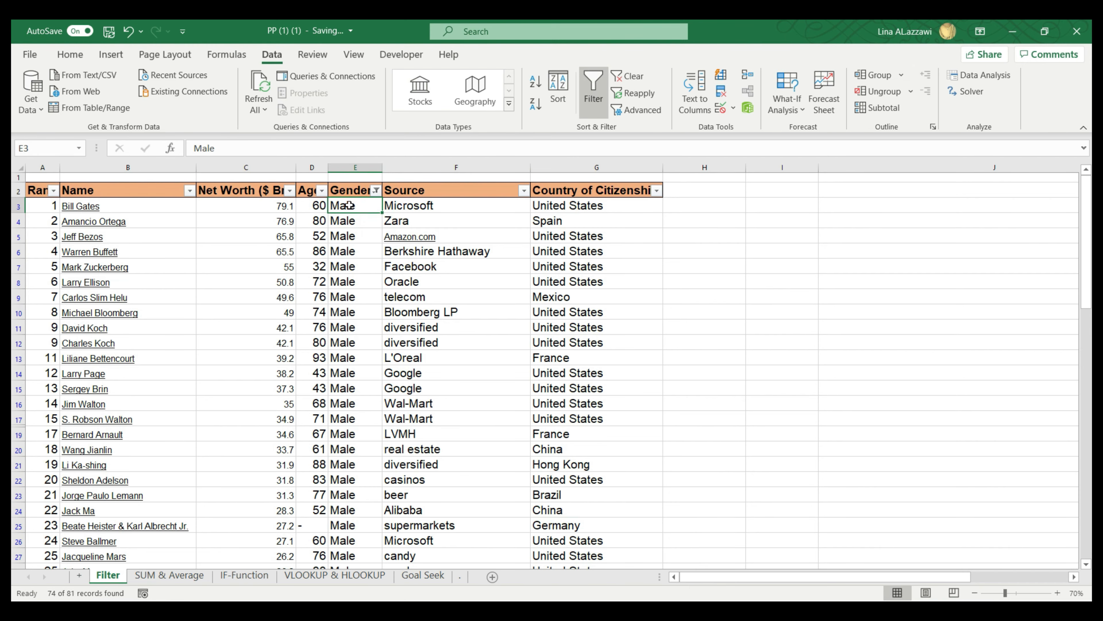
key("ctrl+shift+Down")
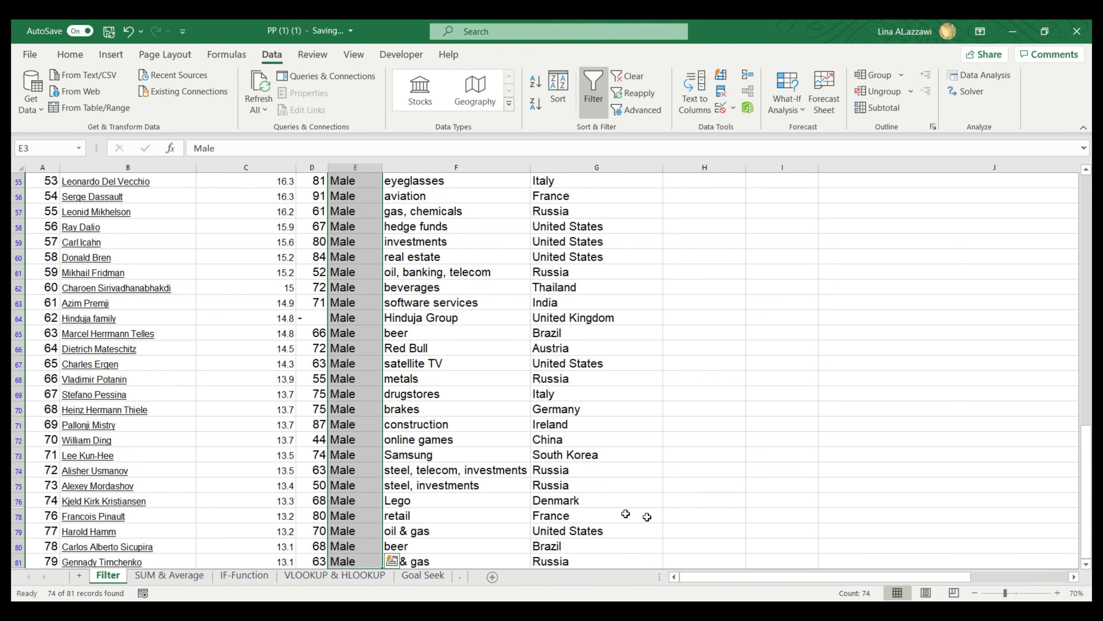
scroll(559, 498, "up", 18)
Filter the Gender column to show only Female, then undo that filter change
left_click(376, 191)
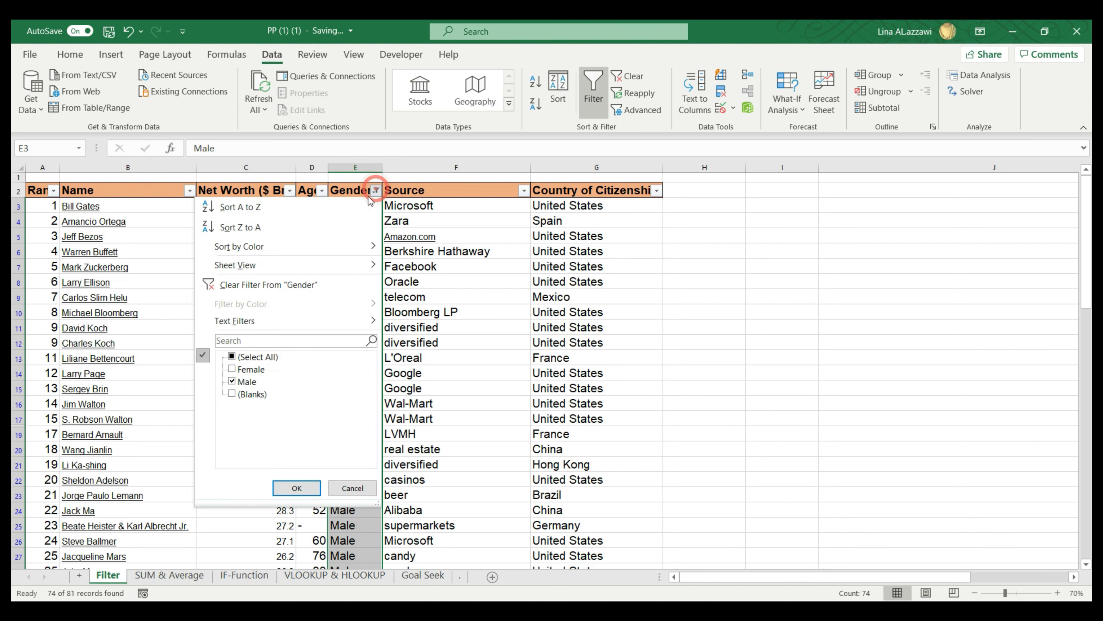
left_click(232, 380)
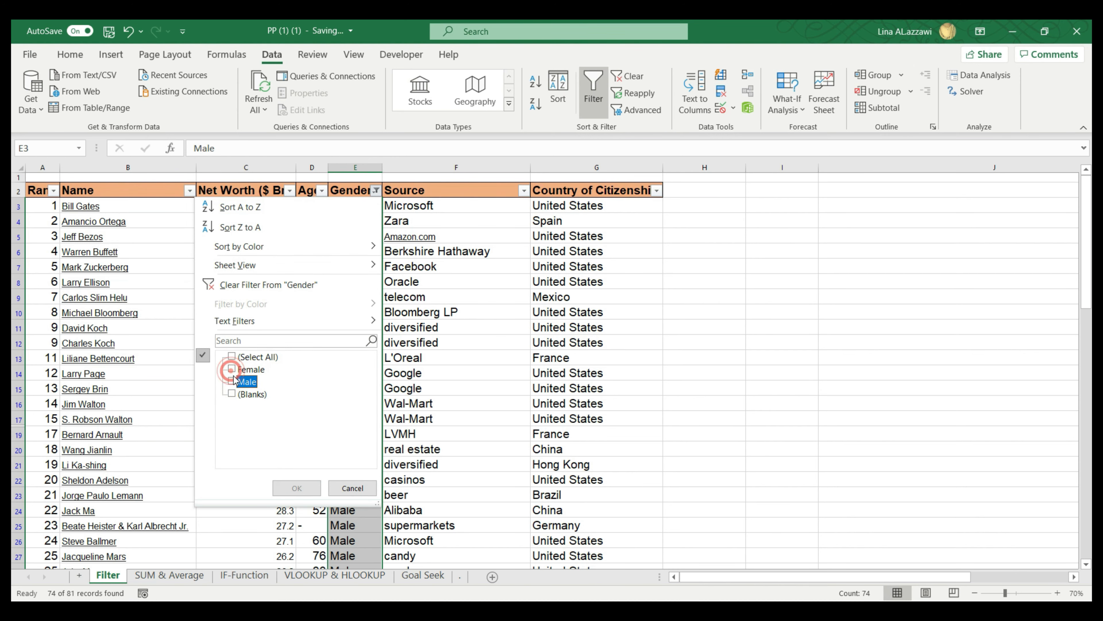
left_click(232, 368)
left_click(297, 488)
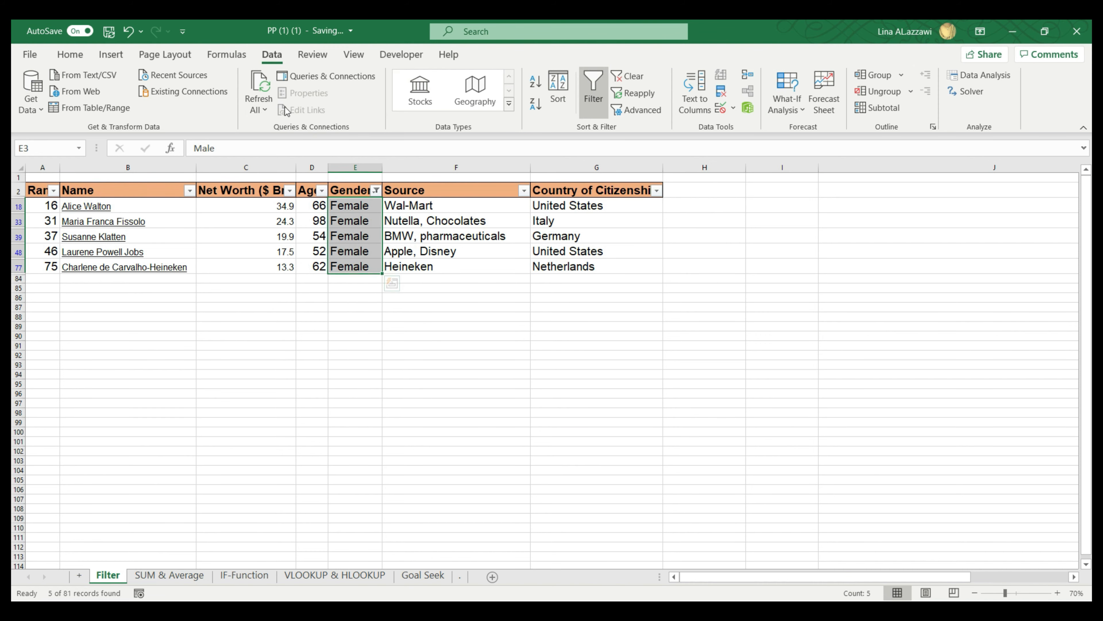
left_click(129, 36)
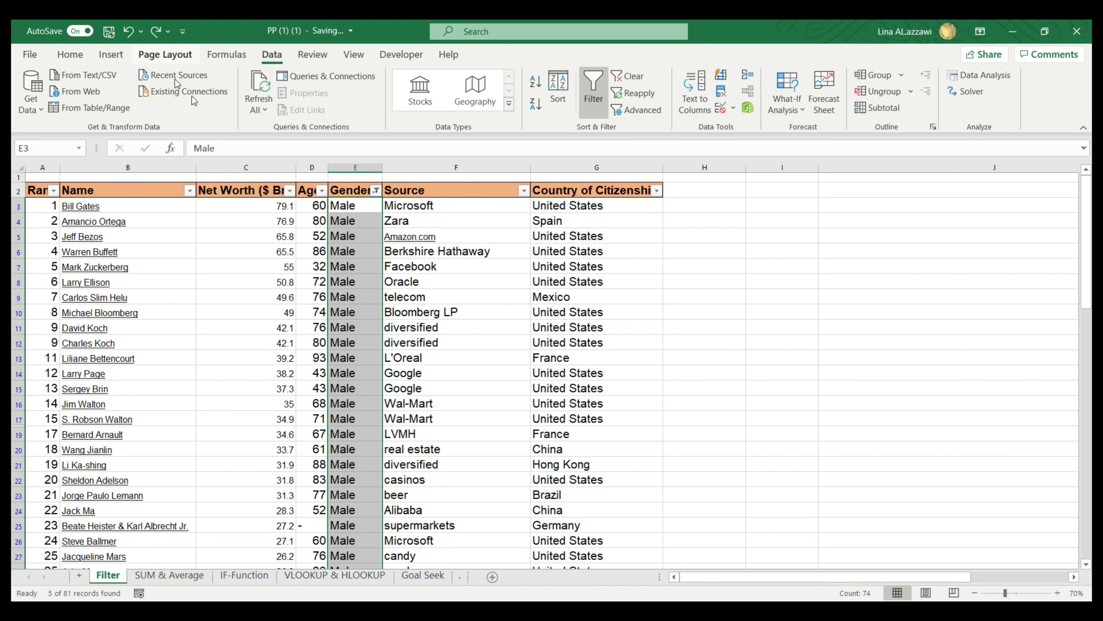
left_click(451, 249)
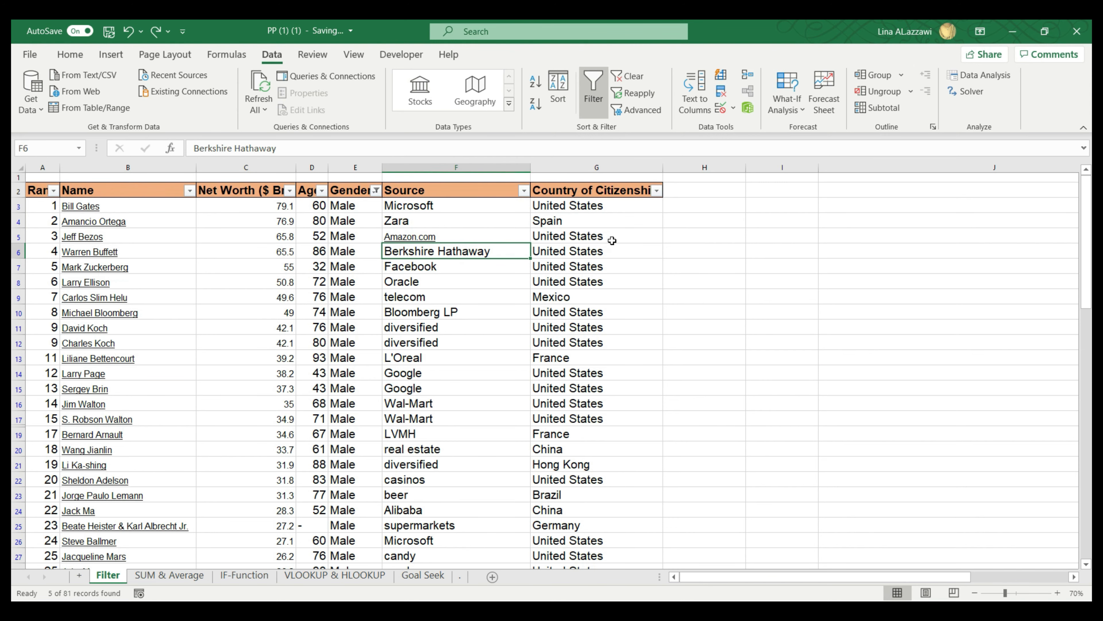
left_click(112, 54)
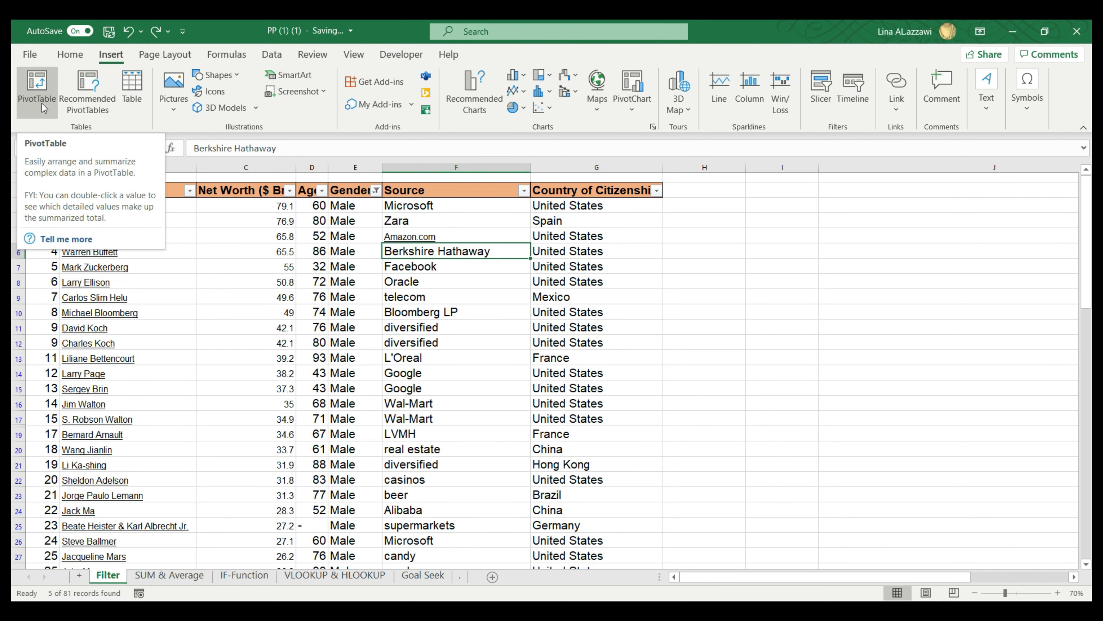
left_click(71, 54)
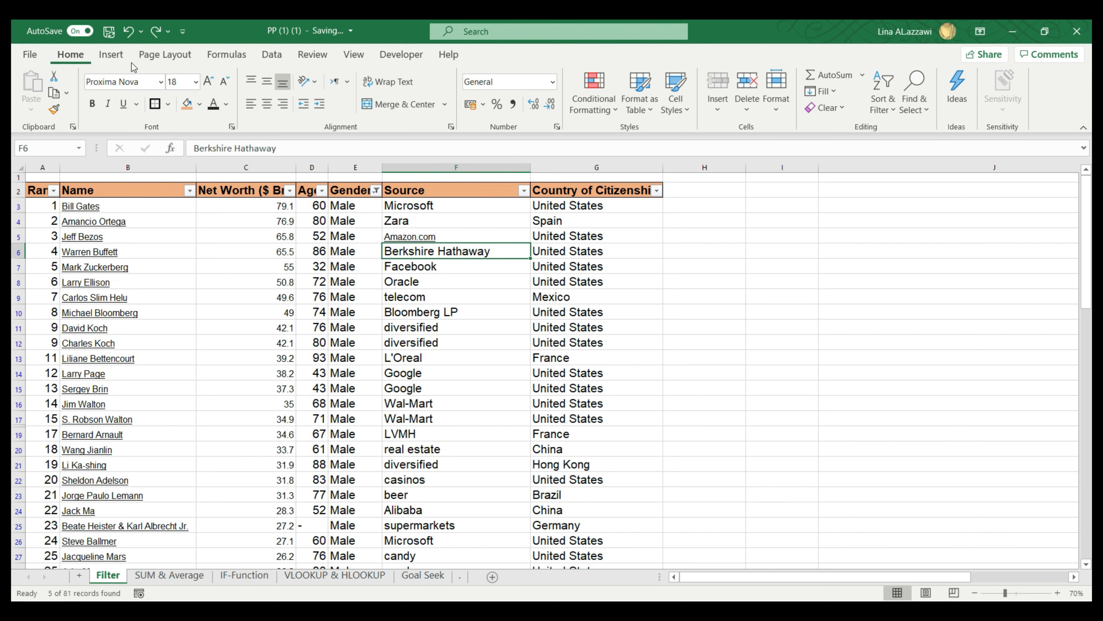
left_click(273, 56)
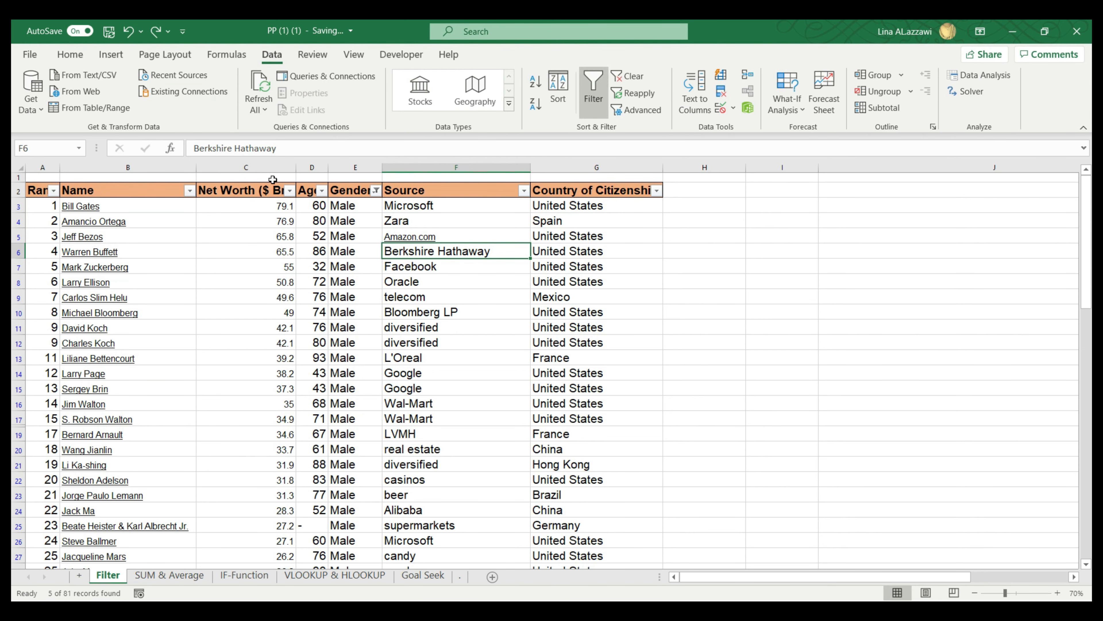
Widen the Age column to show its full header, and reapply the Male filter on the Gender column
left_click_drag(324, 168, 346, 168)
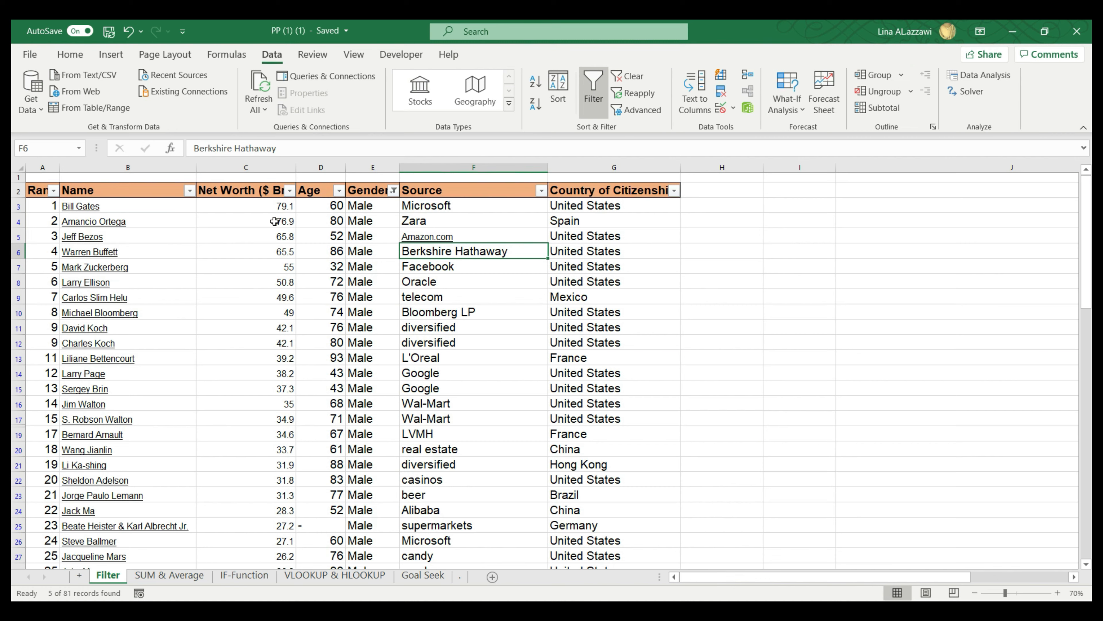
left_click(393, 192)
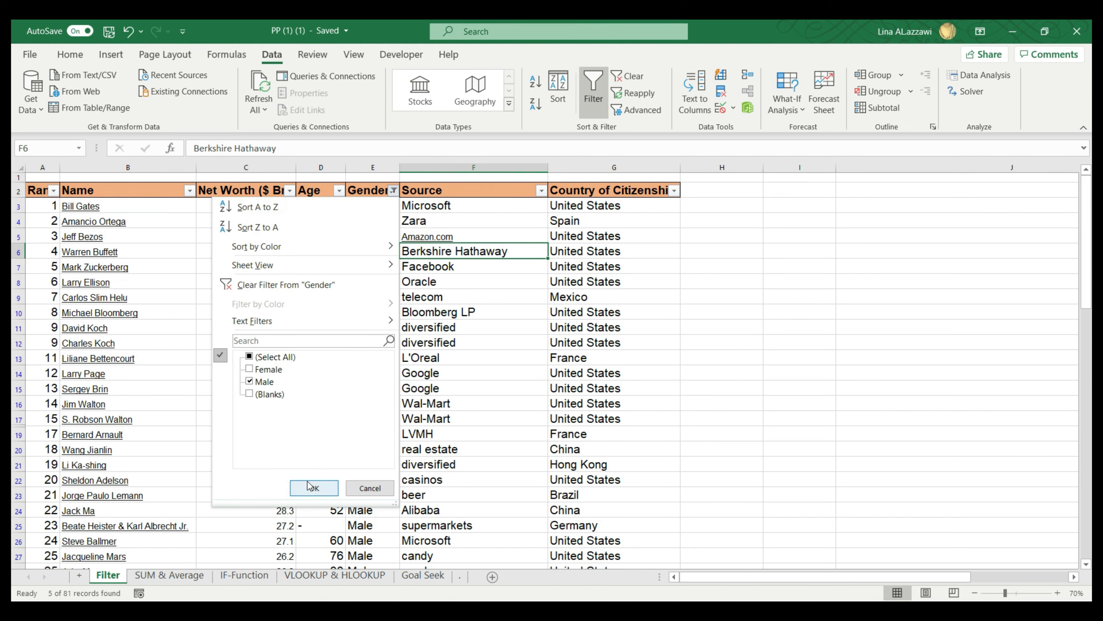
left_click(314, 488)
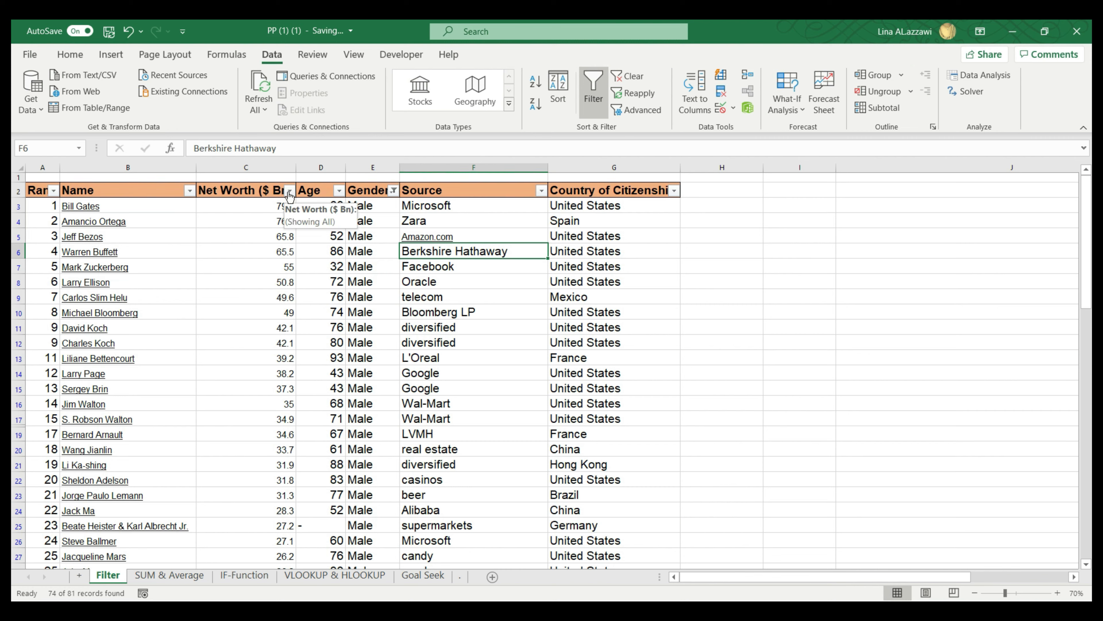
Select all filtered Net Worth entries from C3 down to read their average, count and sum
left_click(277, 206)
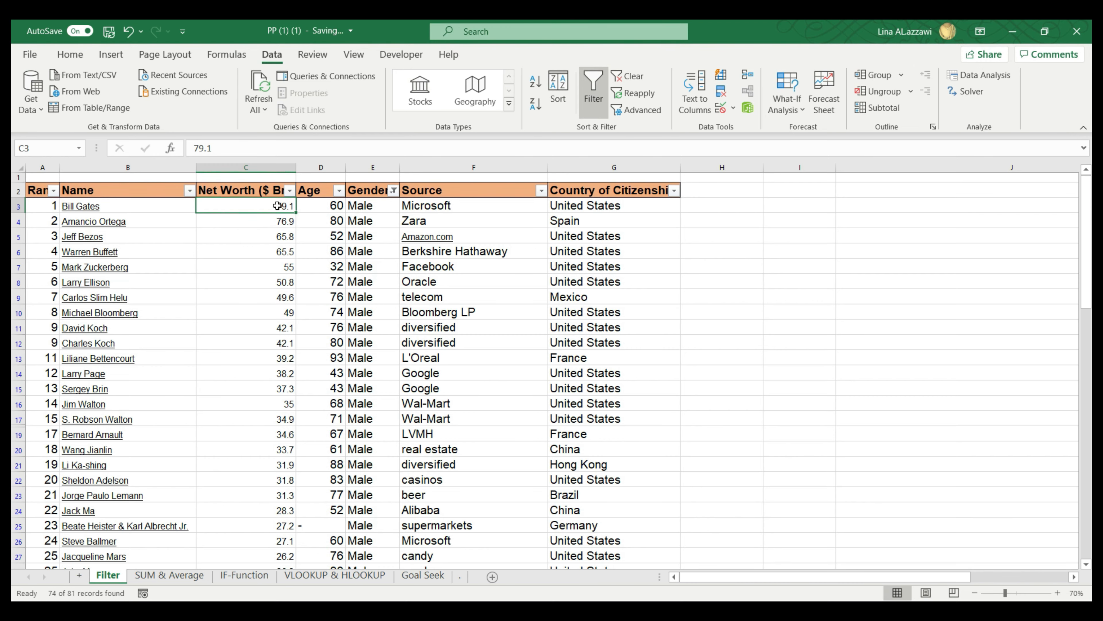
key("ctrl+shift+Down")
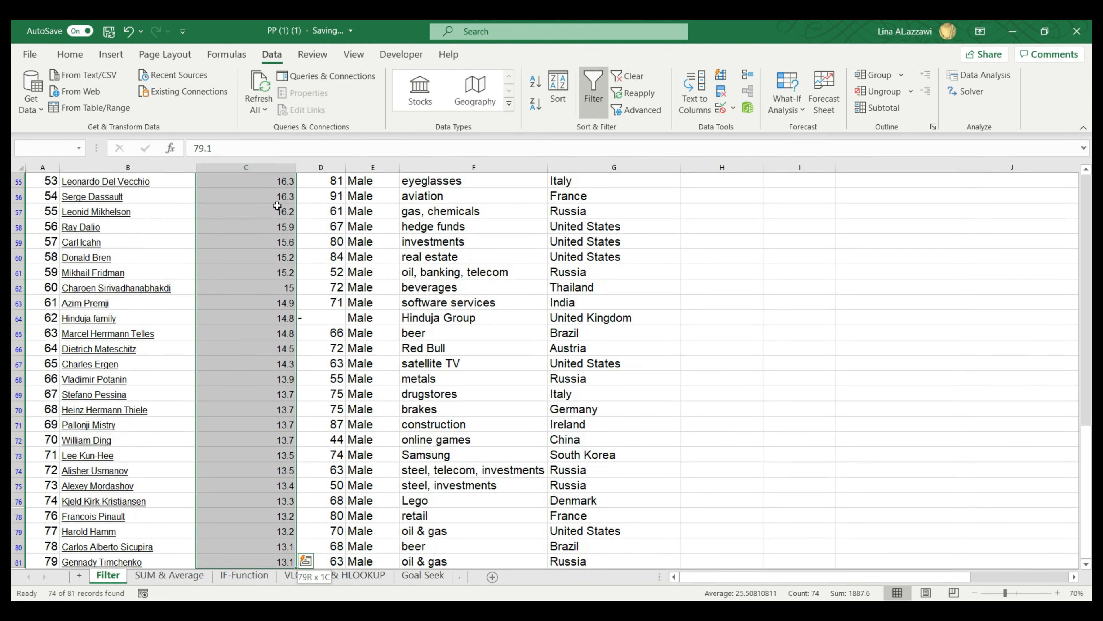
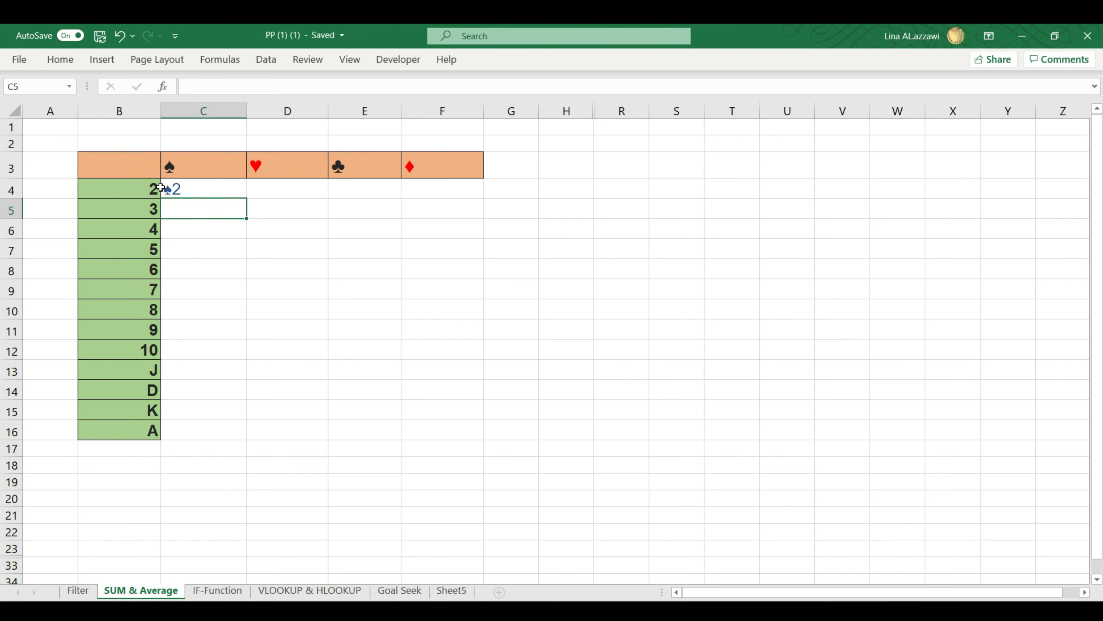
Copy the card formula in C4 down to row 16 and across to column F
left_click(228, 189)
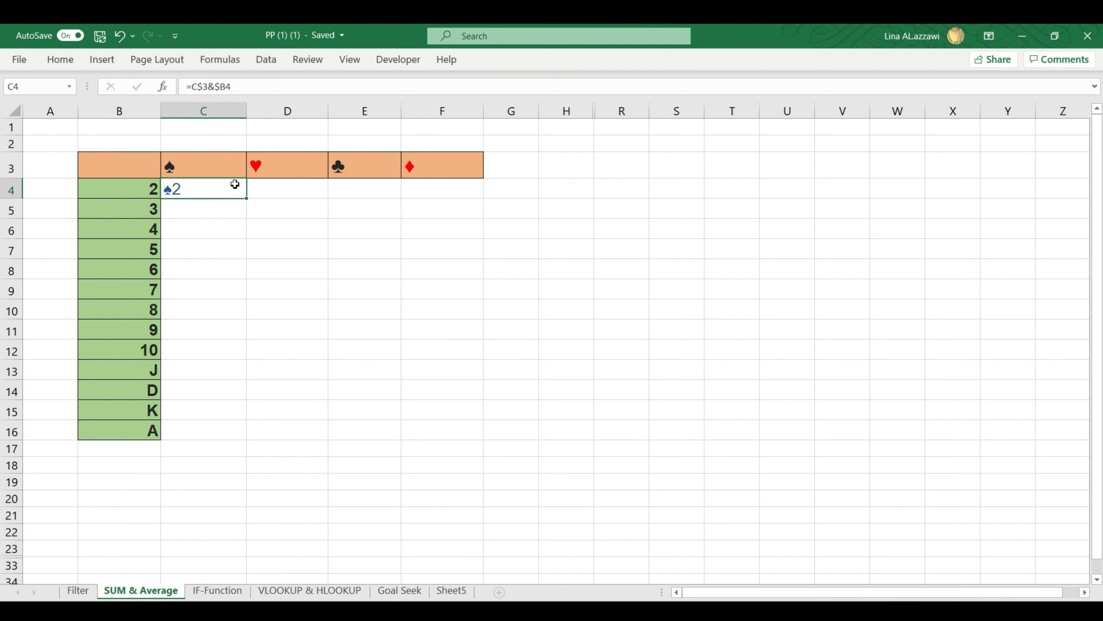
double_click(248, 198)
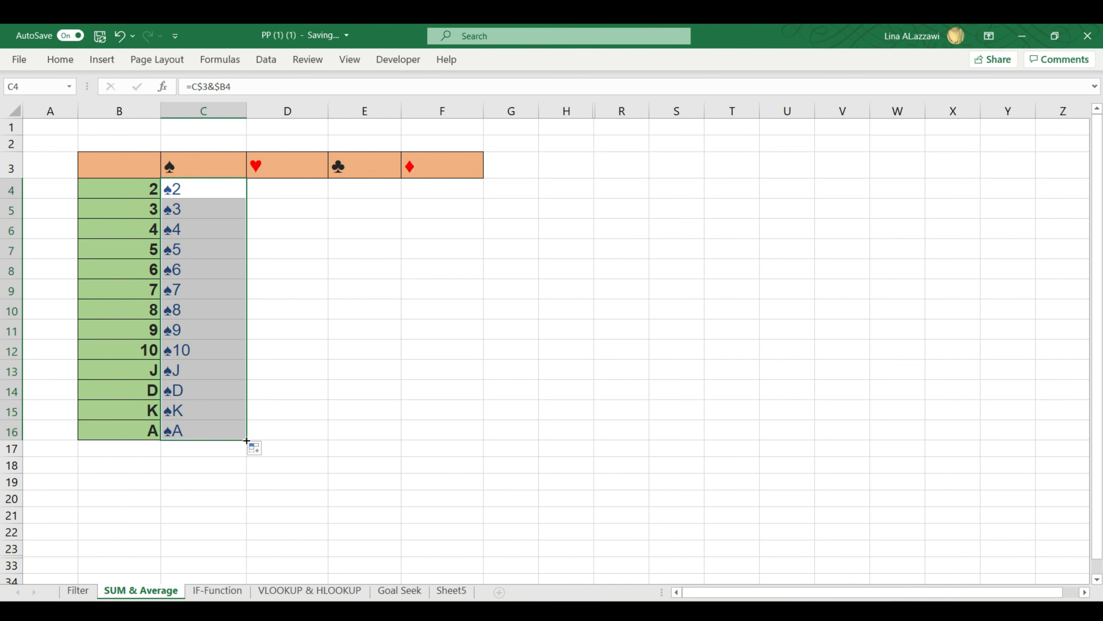
left_click_drag(246, 441, 456, 426)
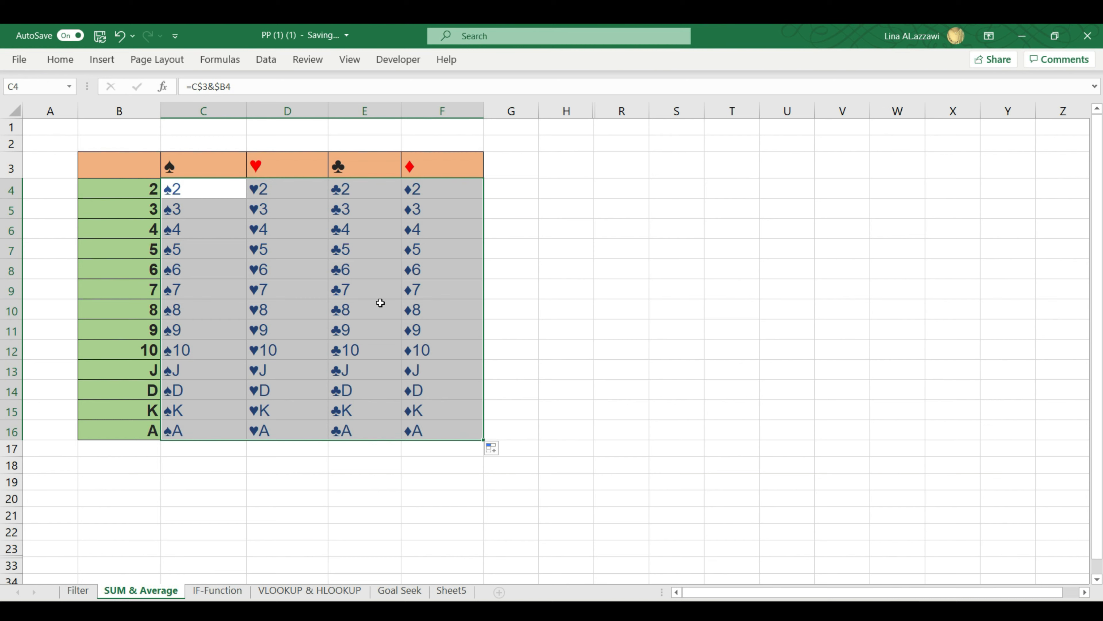
Clear the card grid C4:F16 and enter the mixed-reference formula =C$3&$B4 in C4
key("Delete")
double_click(226, 193)
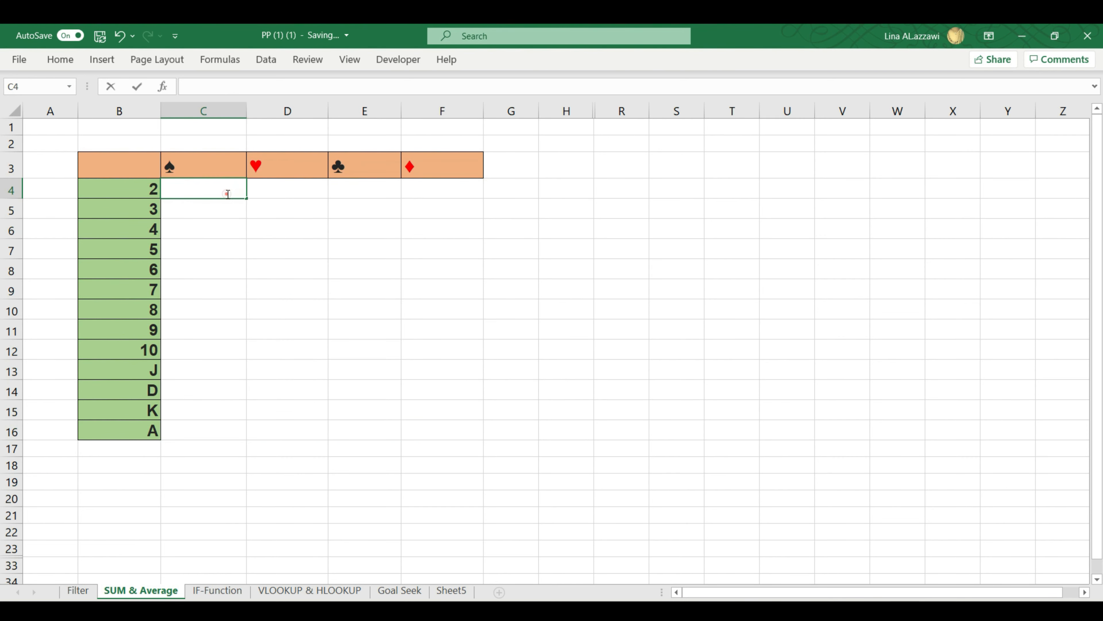
type("=")
left_click(198, 170)
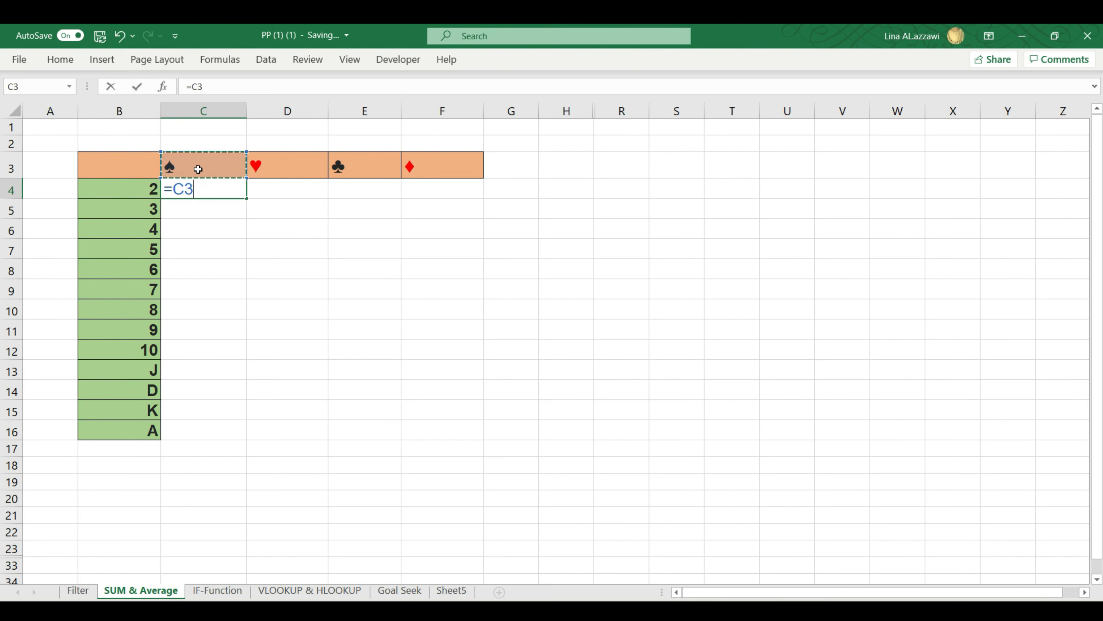
key("F4")
key("F4")
type("&")
left_click(151, 188)
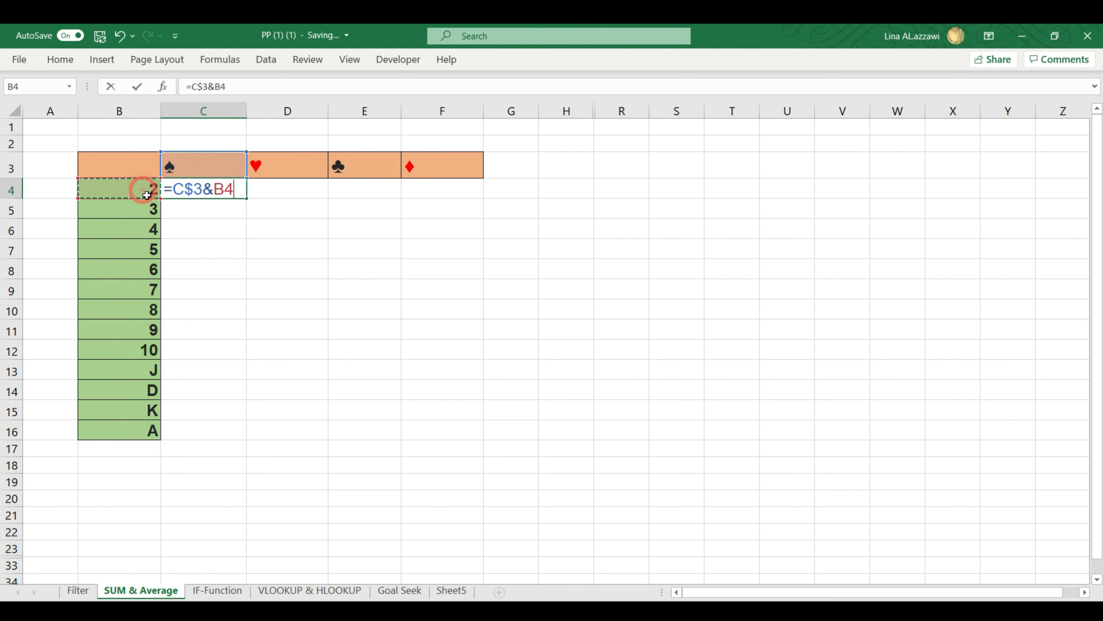
key("F4")
key("F4")
key("F4")
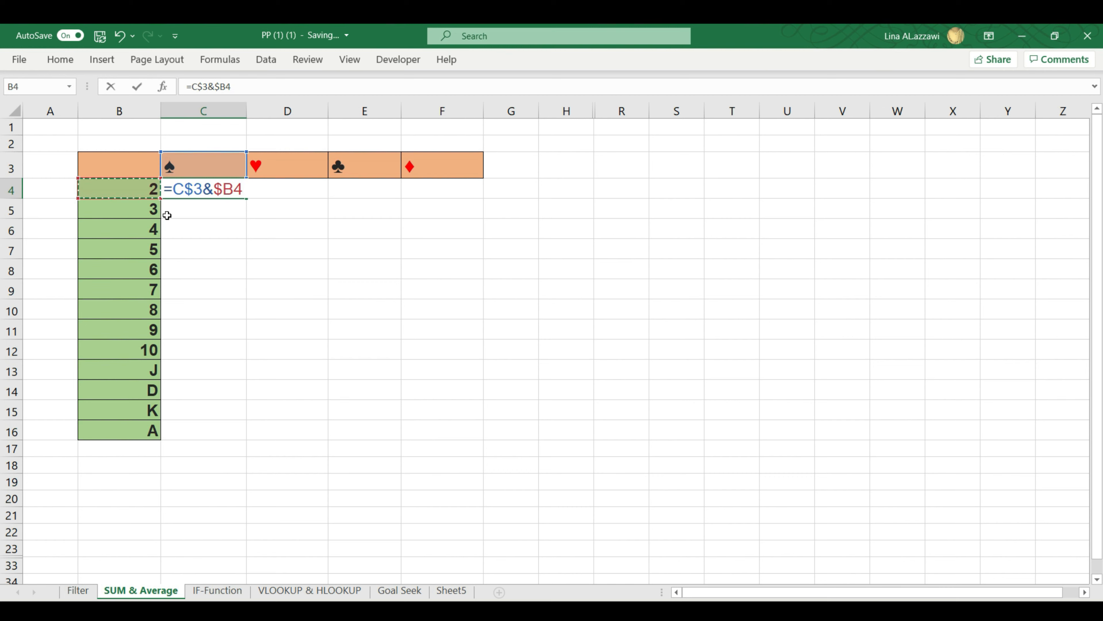
key("Return")
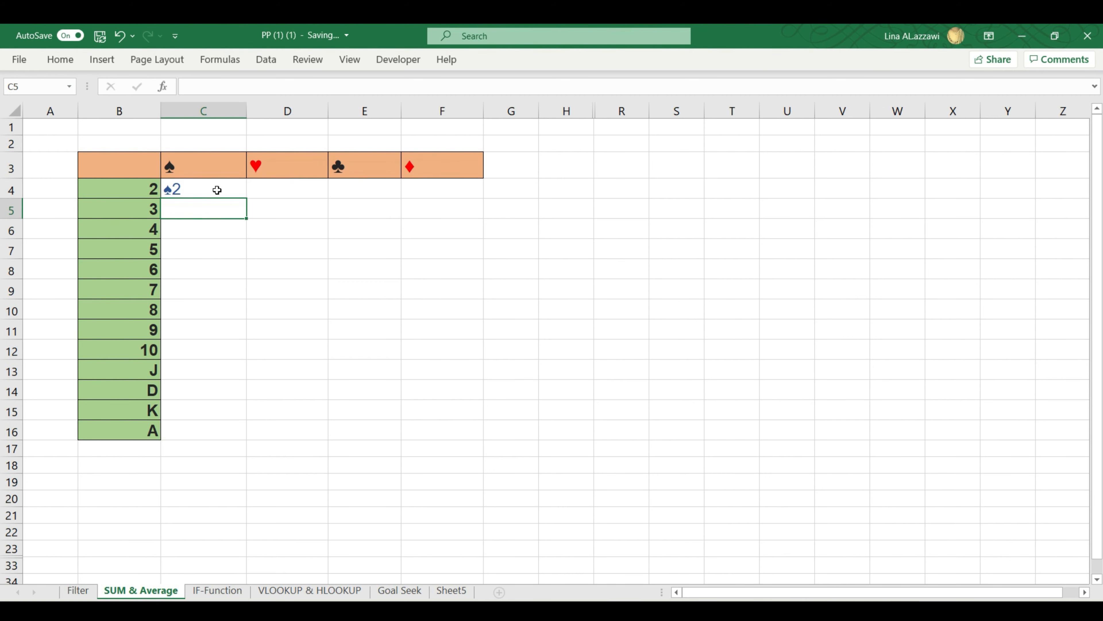
Fill the C4 formula right and down through C4:F16, and inspect the formulas in D6 and C4
left_click_drag(207, 190, 457, 428)
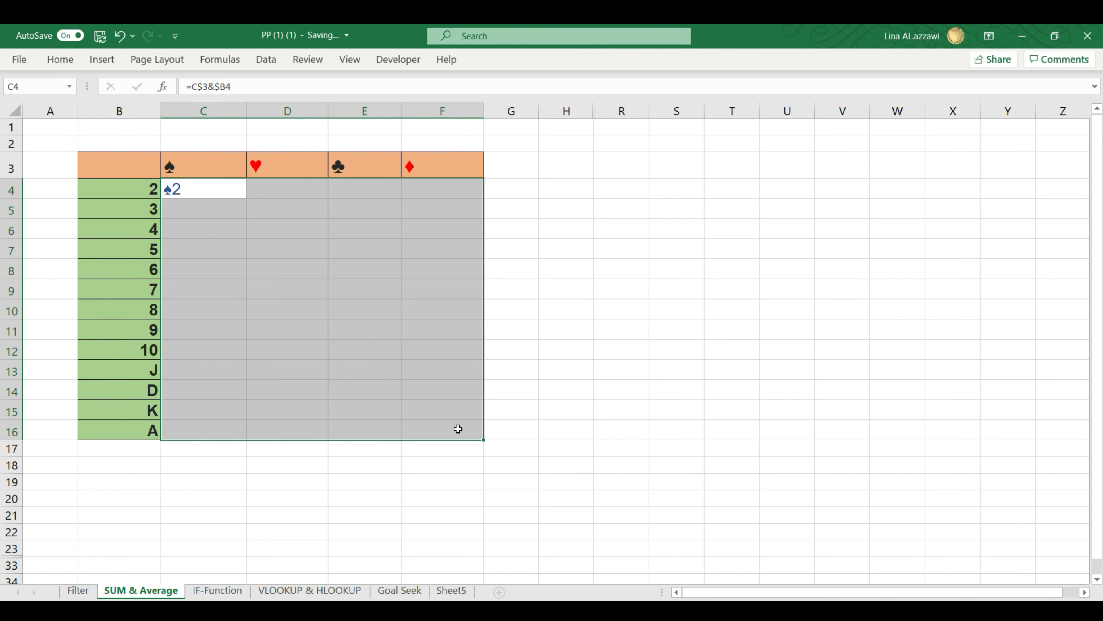
key("ctrl+r")
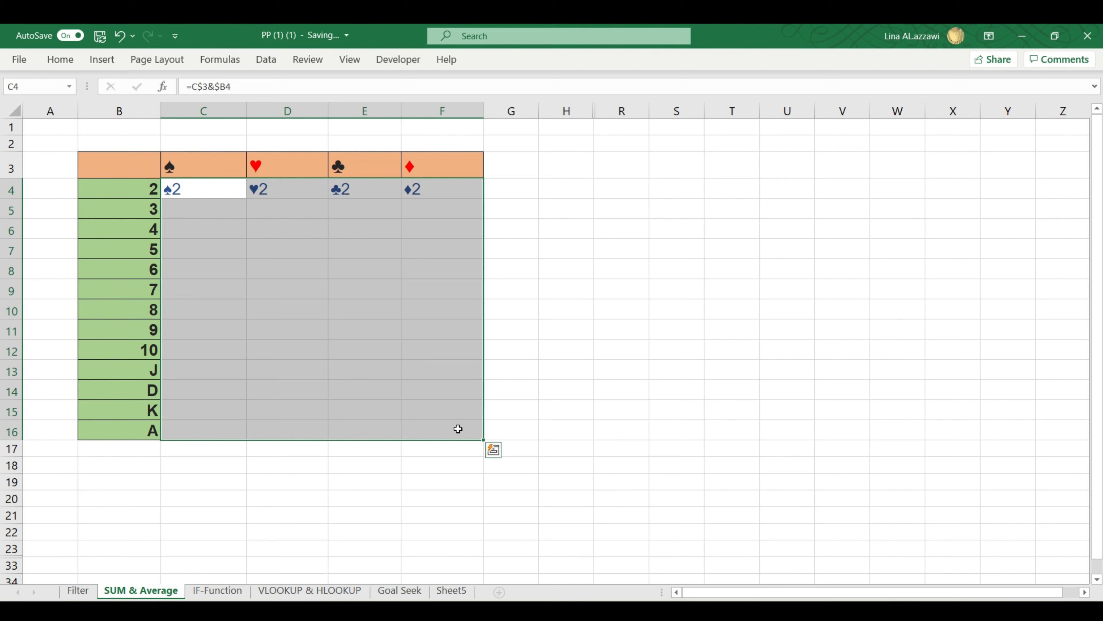
key("ctrl+d")
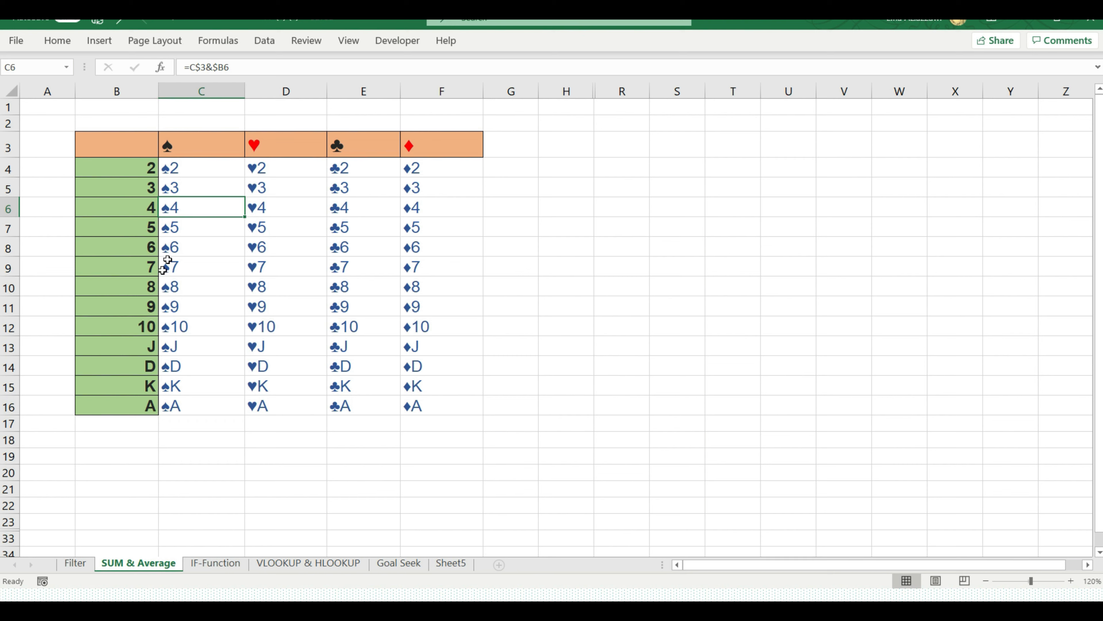
left_click(266, 210)
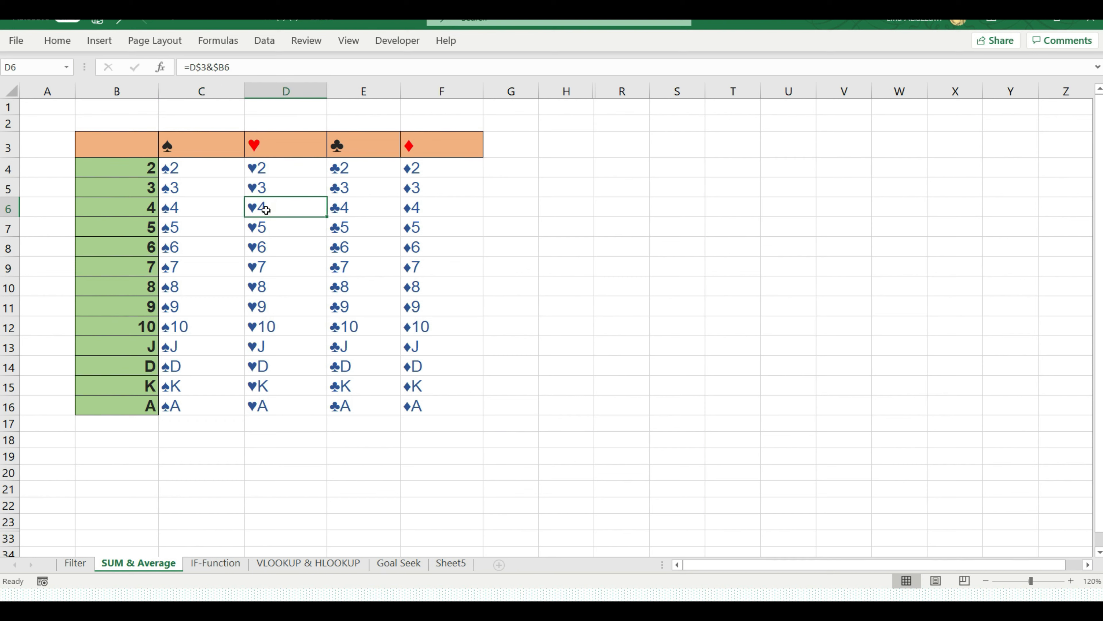
left_click(196, 169)
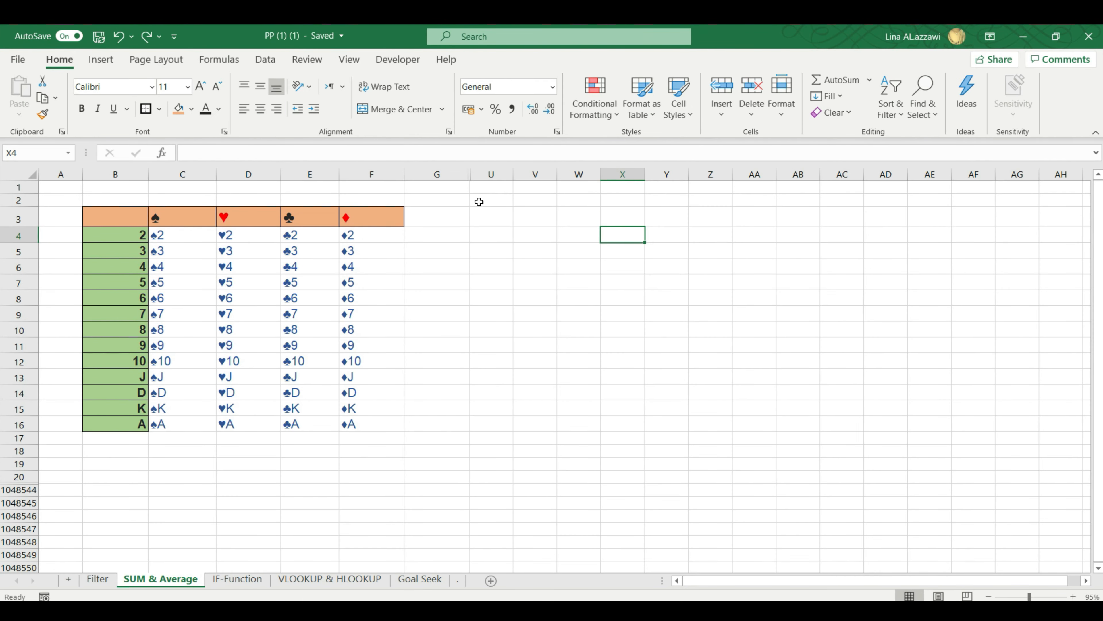
Unhide the hidden columns between G and V to reveal the multiplication table
left_click_drag(458, 171, 534, 171)
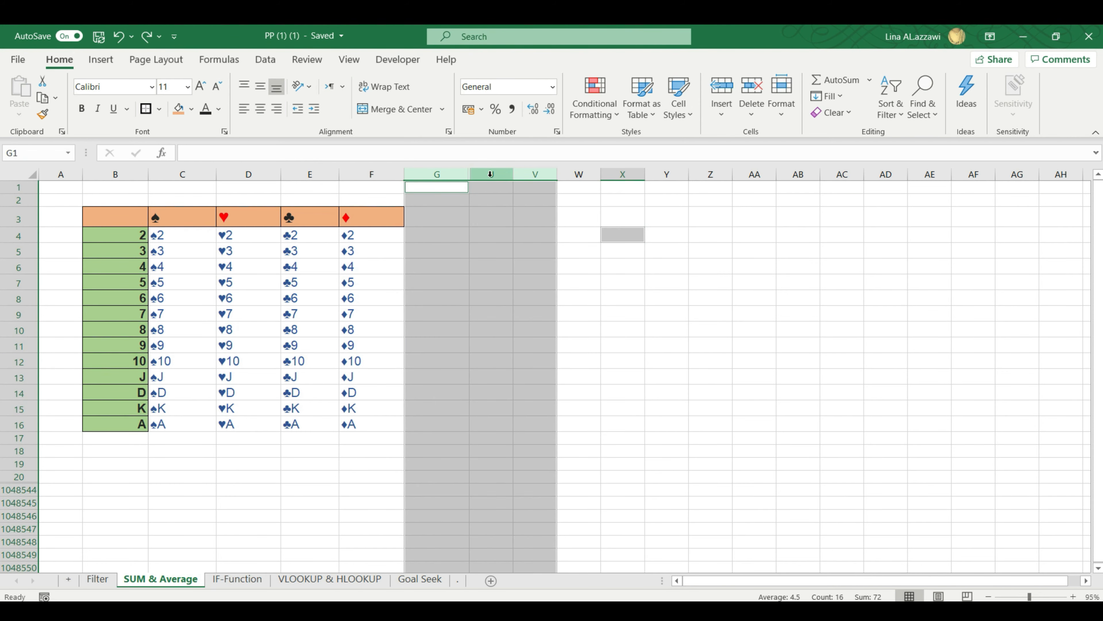
right_click(490, 174)
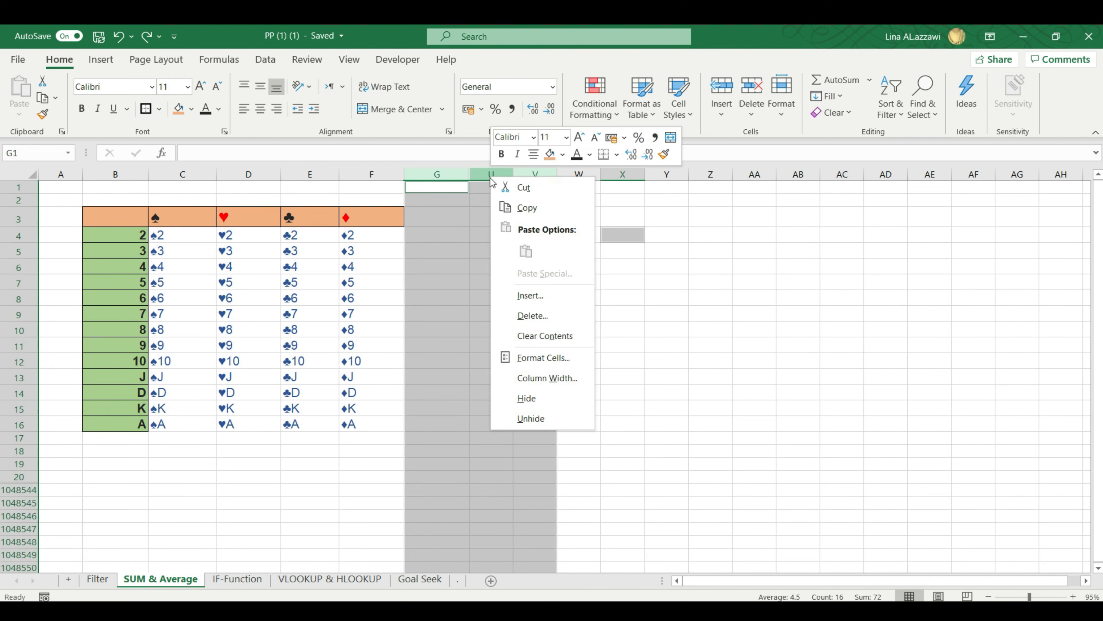
left_click(562, 416)
left_click(622, 251)
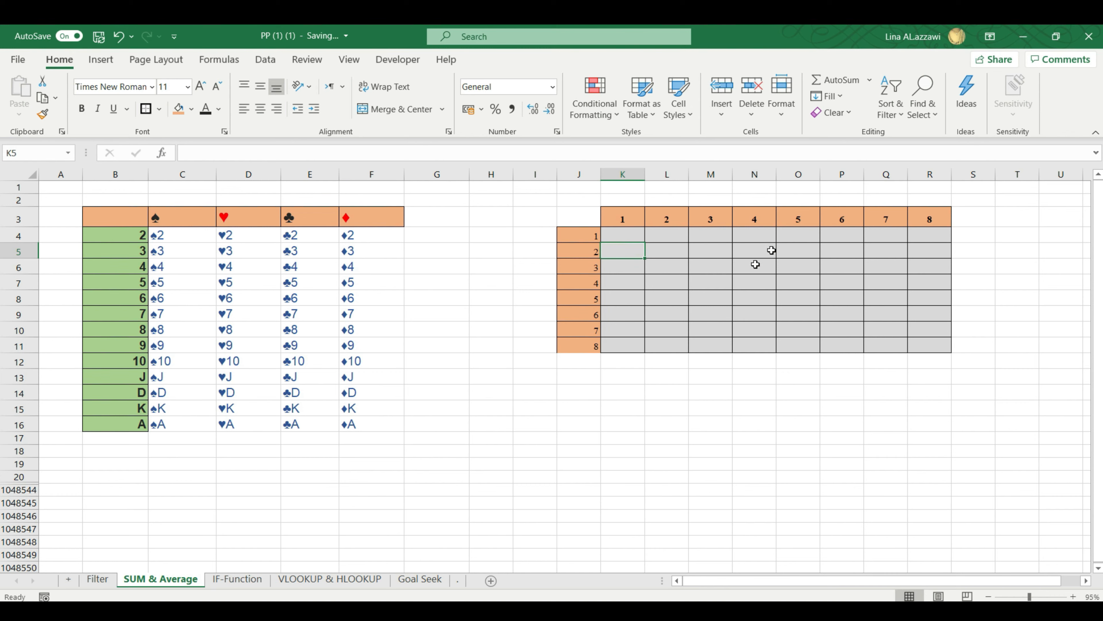
Enter the mixed-reference formula =K$3*$J4 in K4 of the multiplication table
left_click(638, 237)
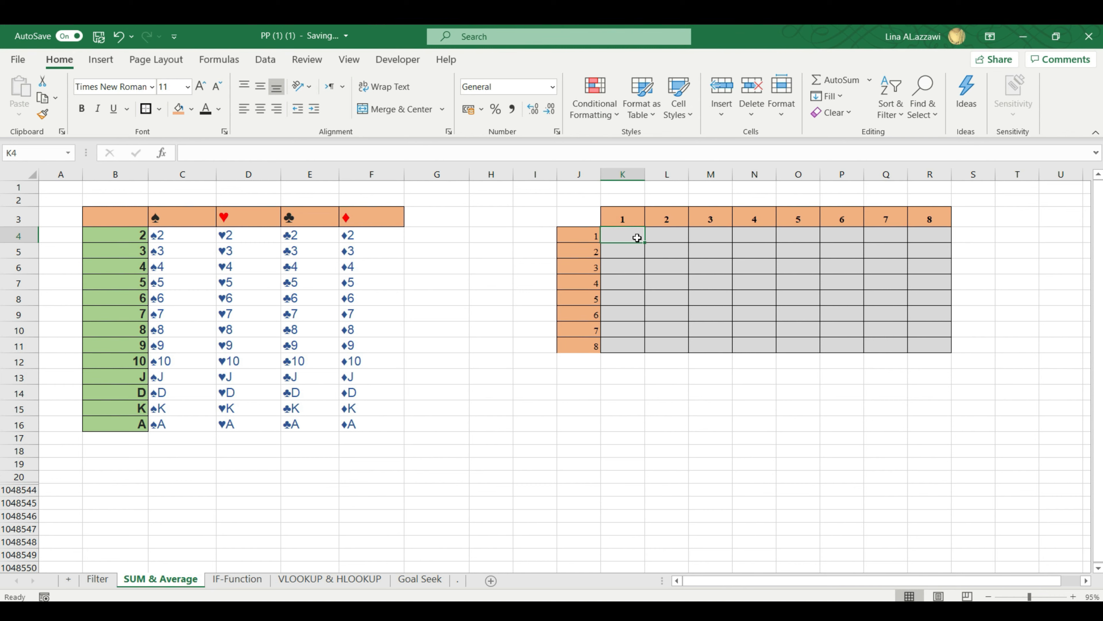
type("=")
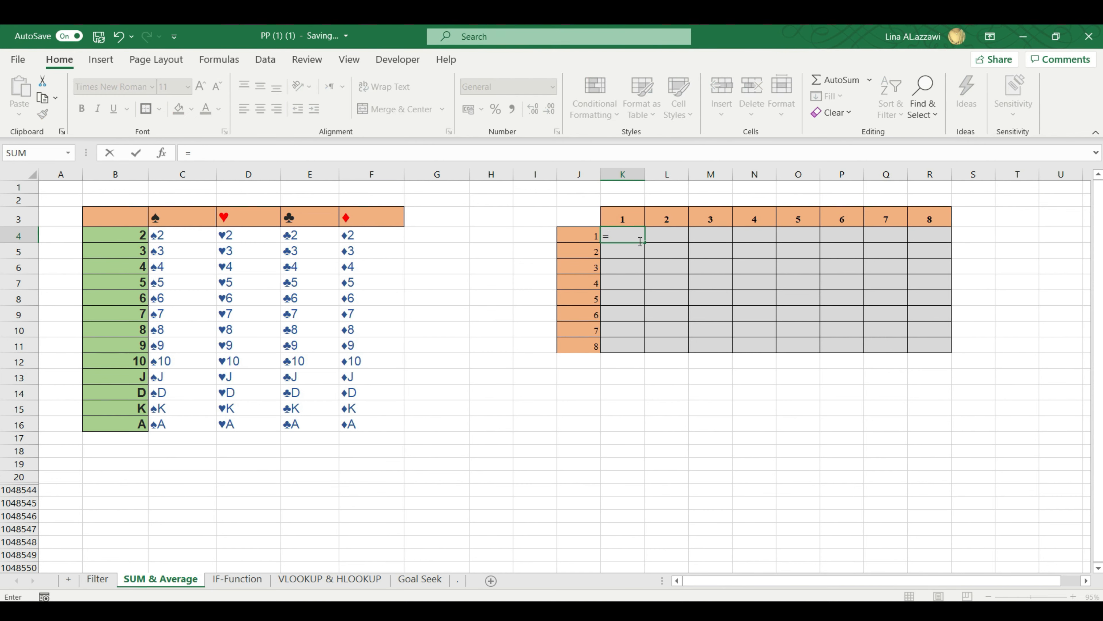
left_click(632, 216)
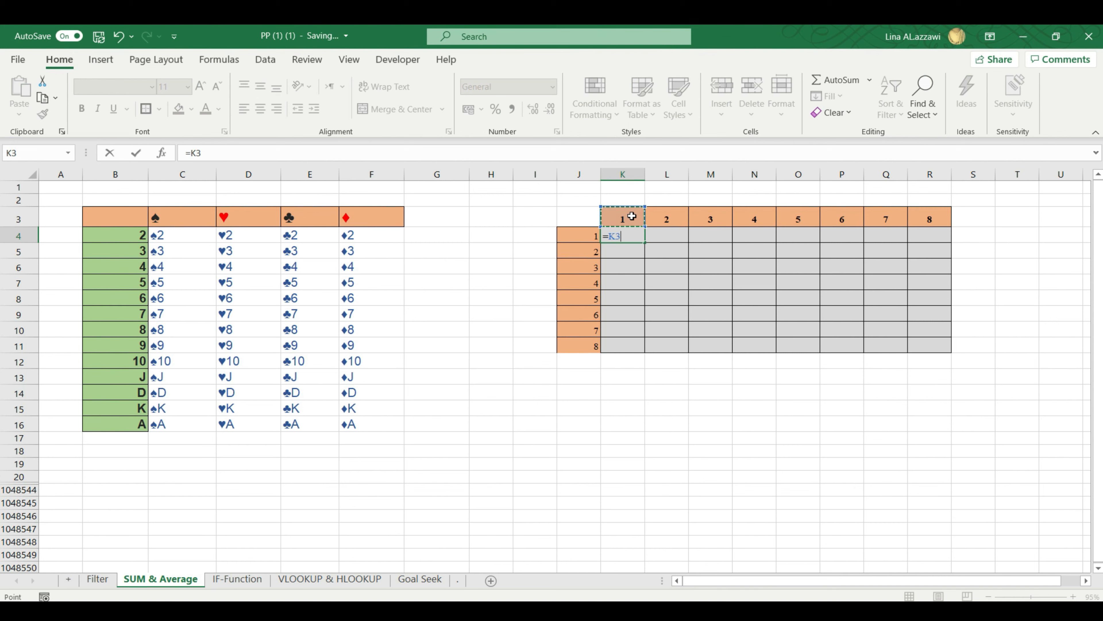
key("F4")
key("F4")
type("*")
left_click(583, 235)
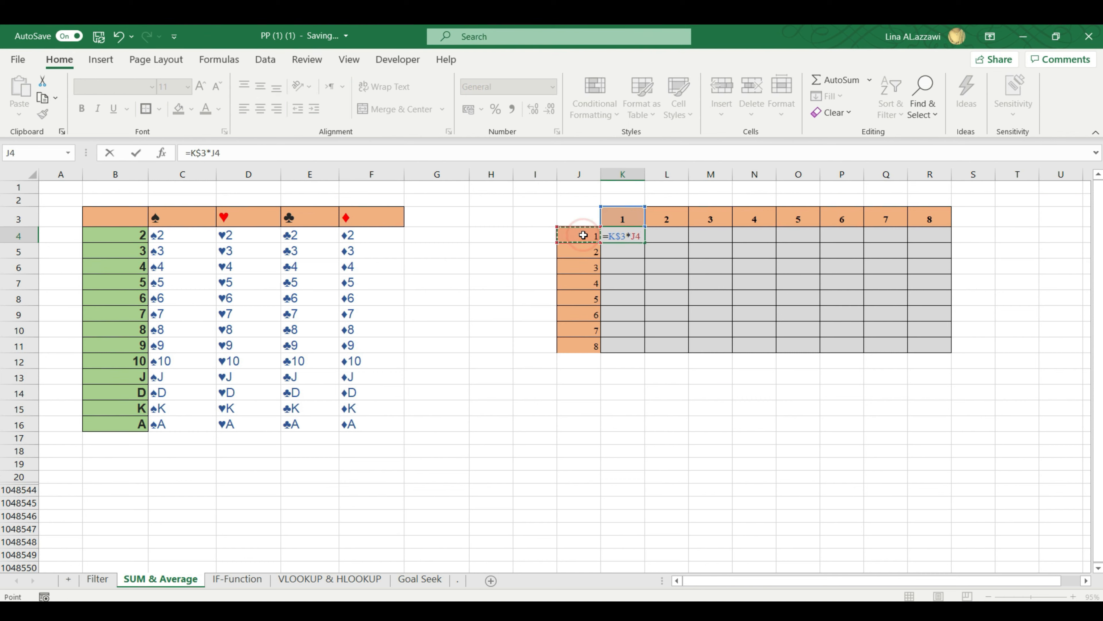
key("F4")
key("F4")
key("F4")
key("Return")
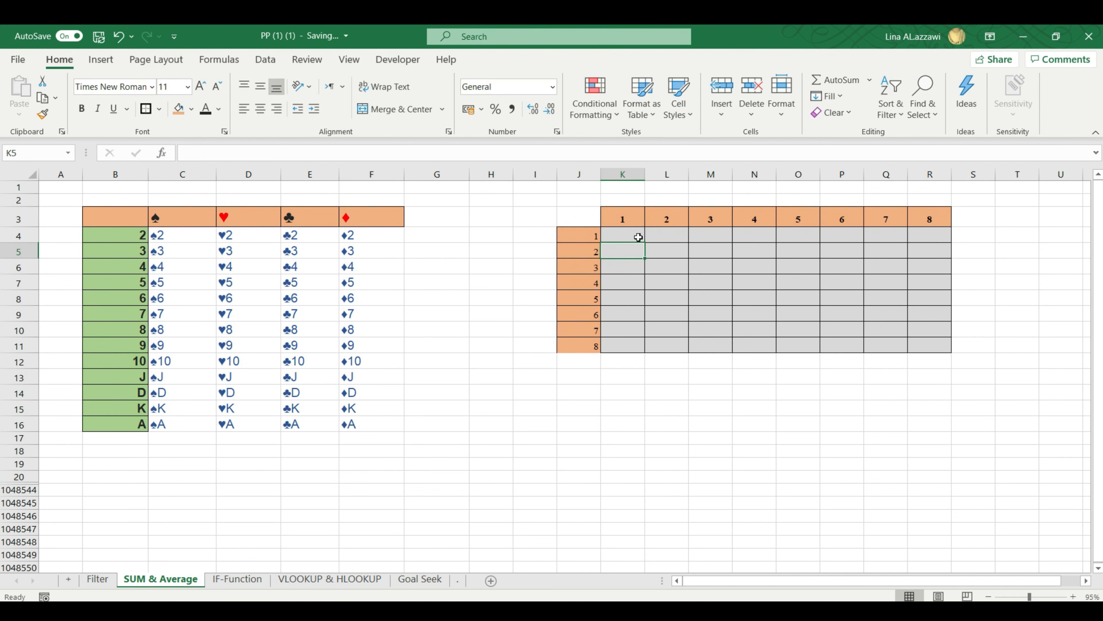
Fill the K4 formula right and down through K4:R11, and undo both fills
left_click_drag(628, 235, 928, 340)
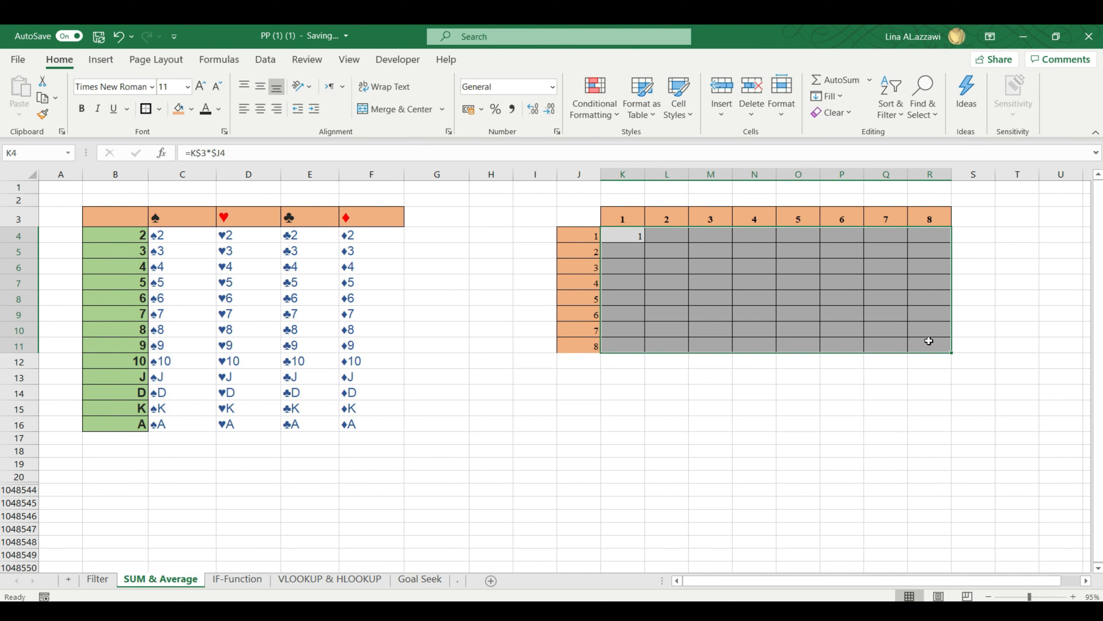
key("ctrl+r")
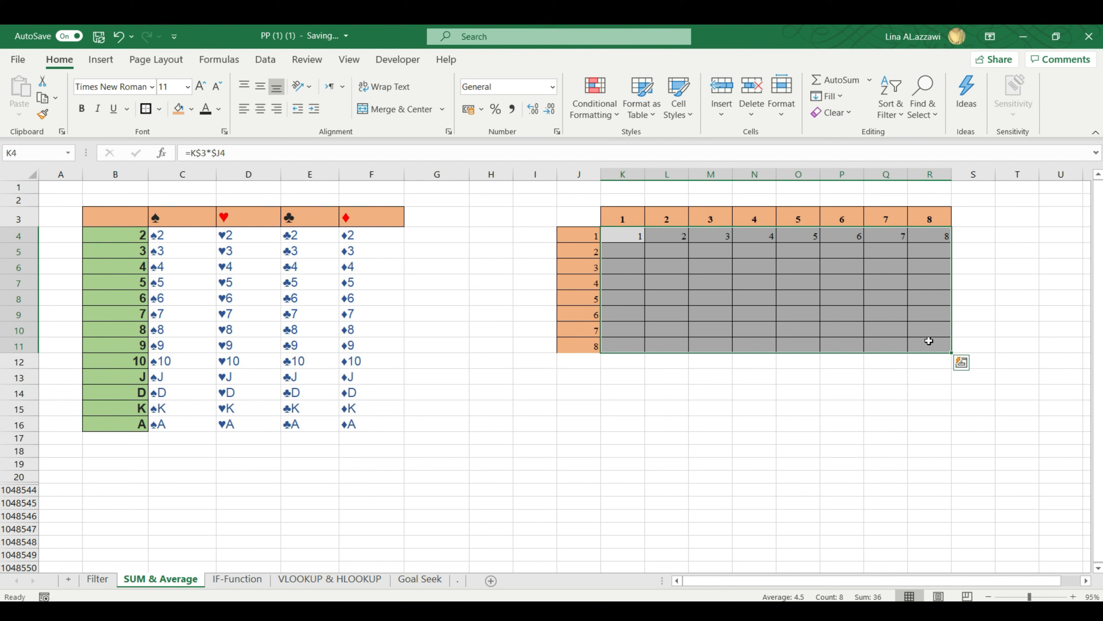
key("ctrl+d")
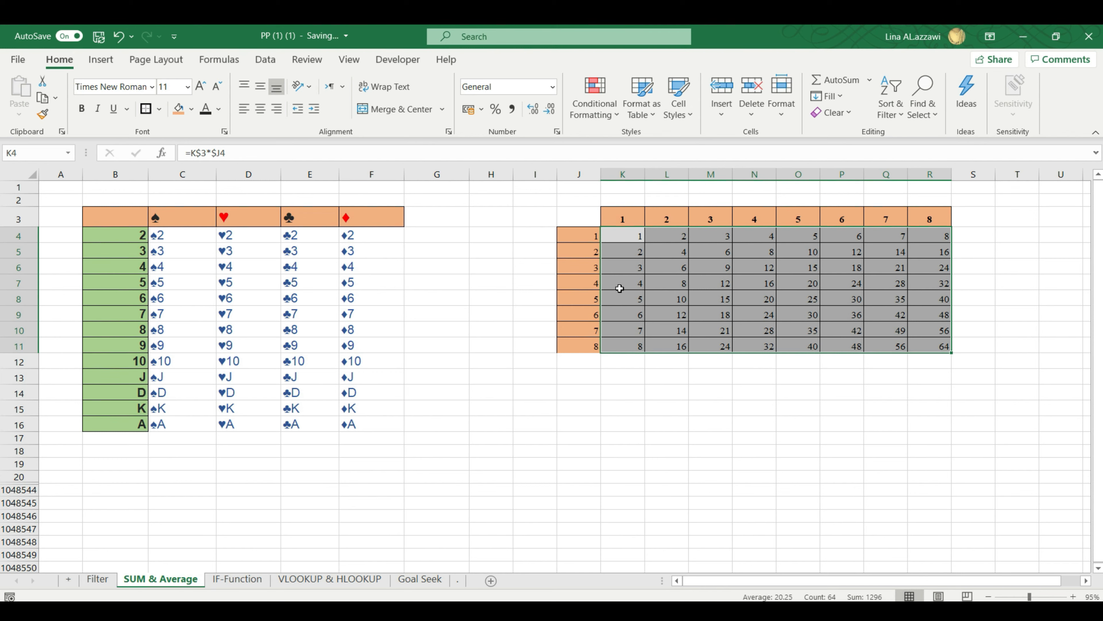
left_click(120, 37)
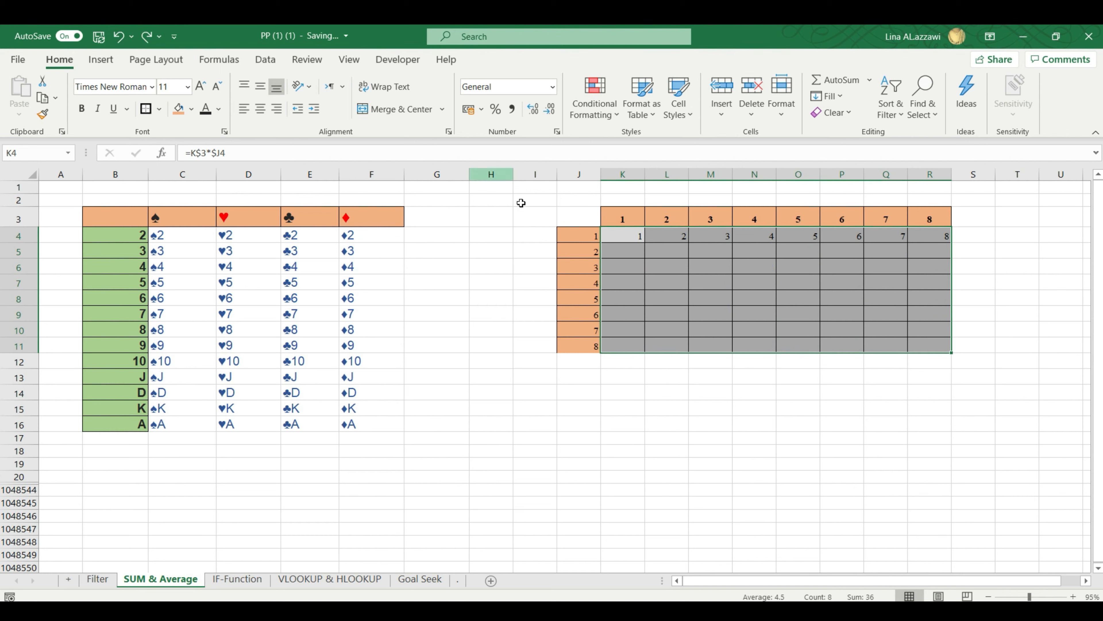
left_click(120, 37)
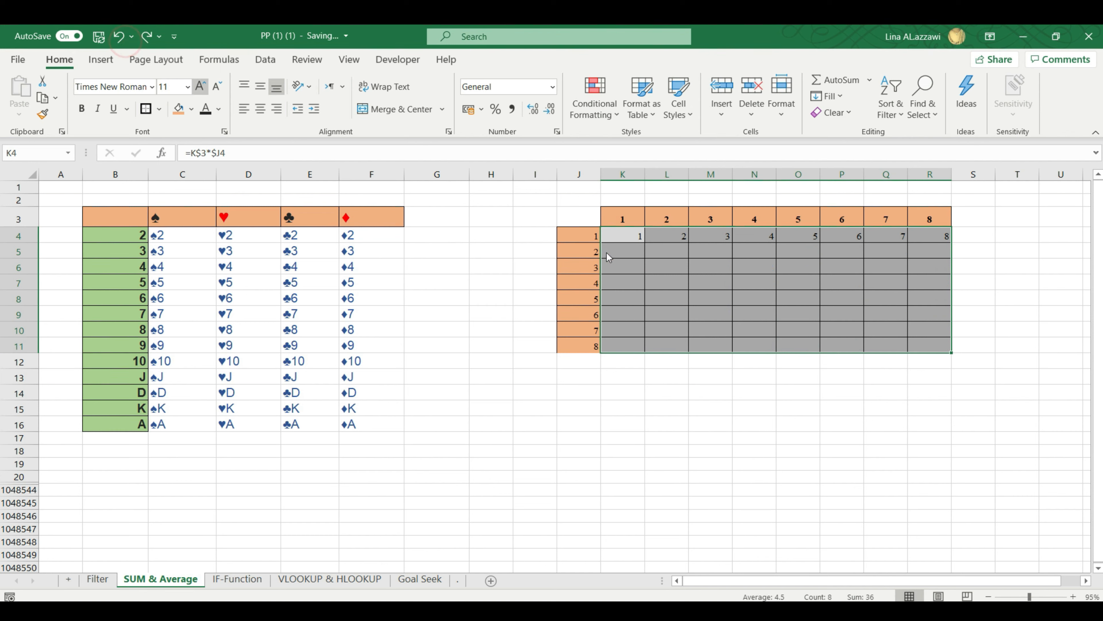
Extend the K4 formula across to R4 and copy that row down through row 11 of the multiplication table
left_click(622, 236)
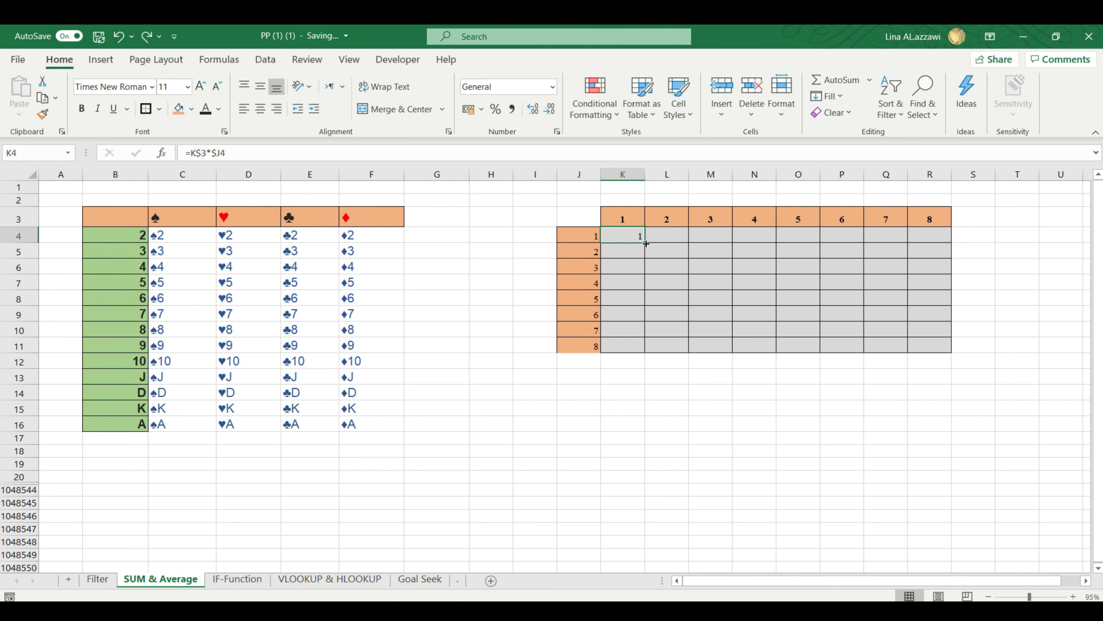
left_click_drag(645, 241, 963, 236)
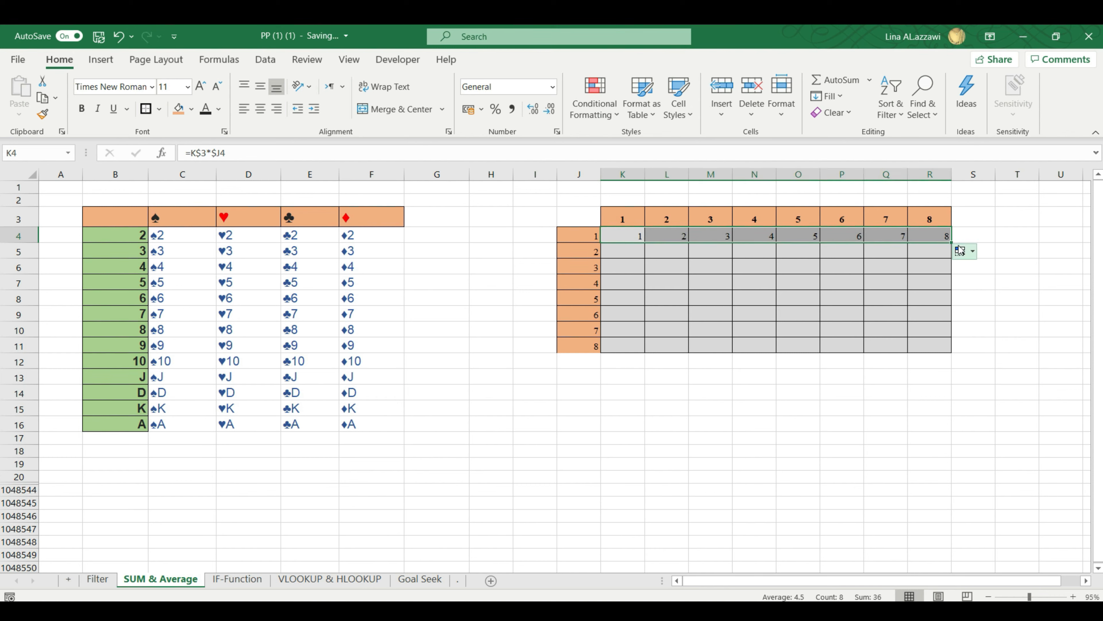
left_click_drag(954, 260, 953, 346)
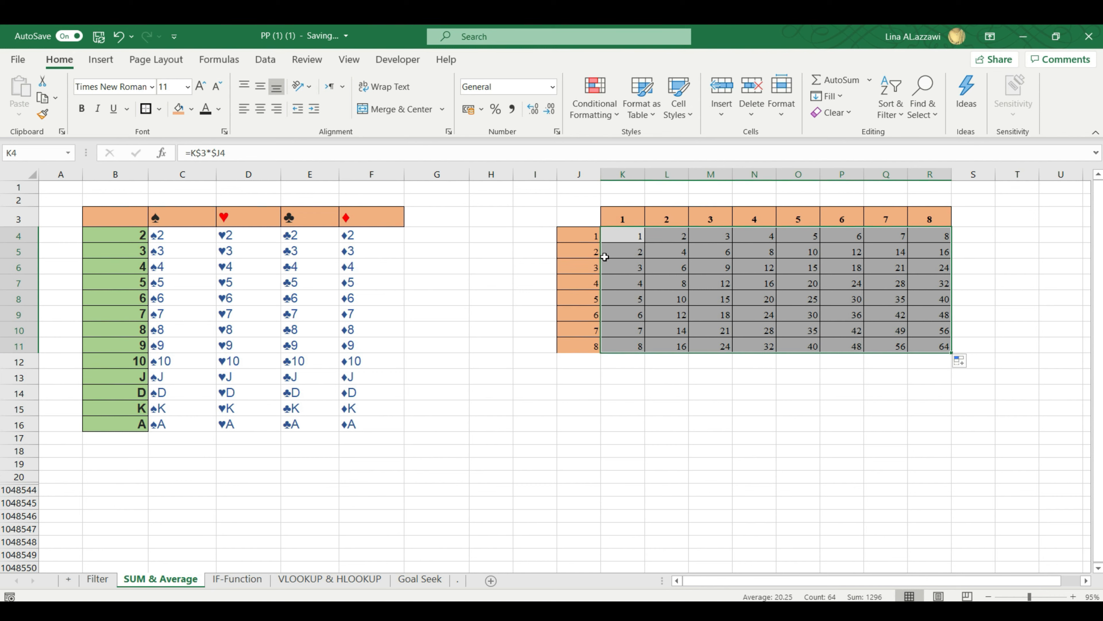
Check the products in L5 and M6 of the multiplication table against their row and column headers
left_click(585, 252)
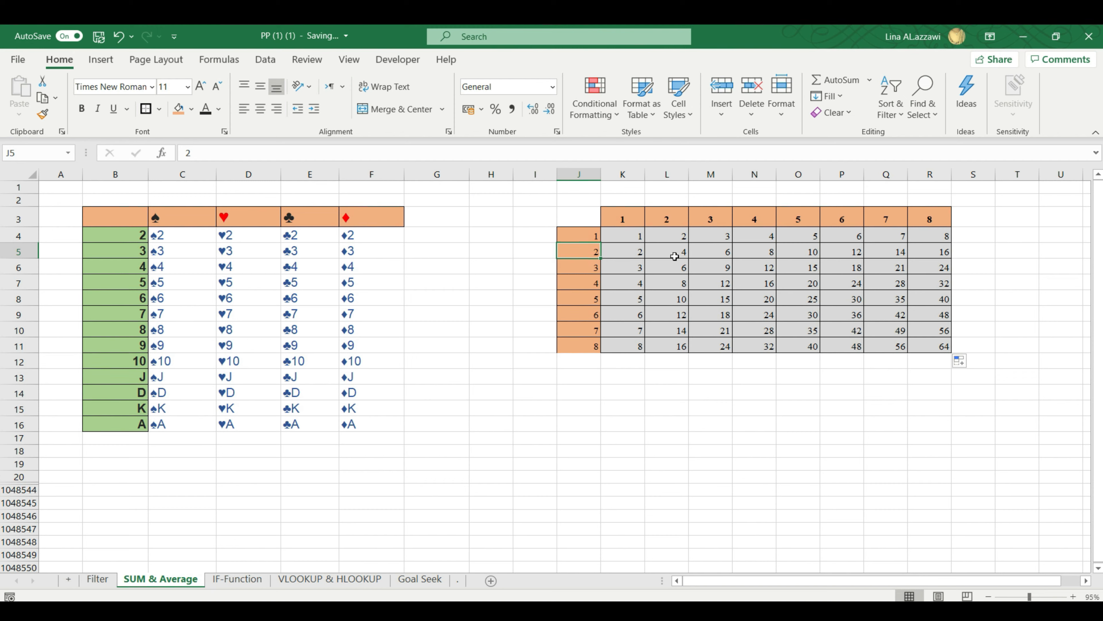
left_click(675, 214)
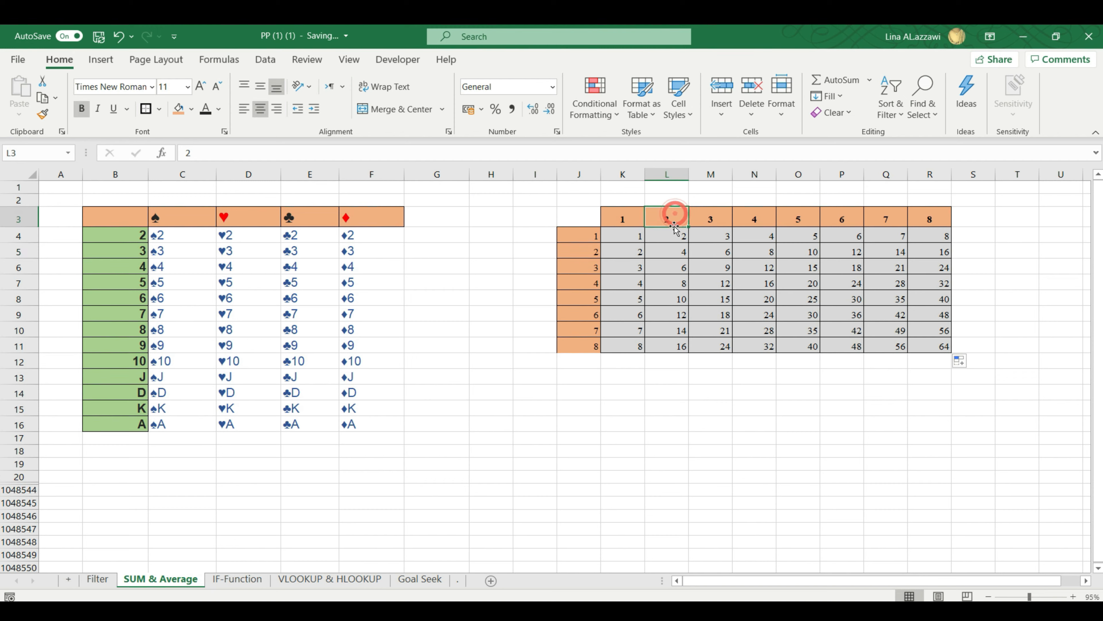
left_click(676, 252)
left_click(585, 272)
left_click(714, 231)
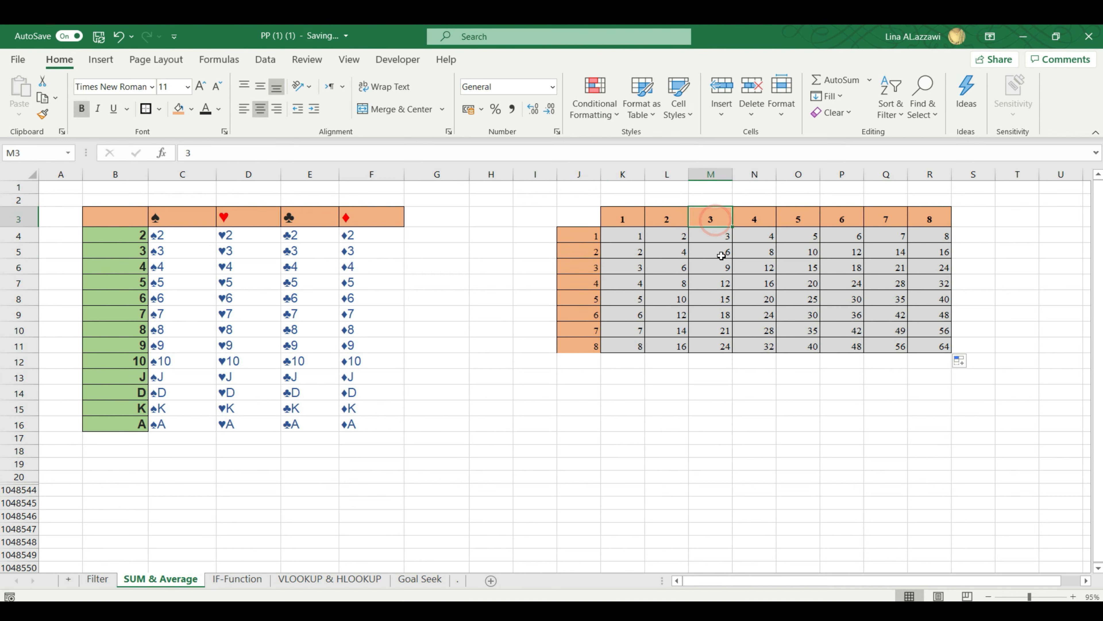
left_click(722, 268)
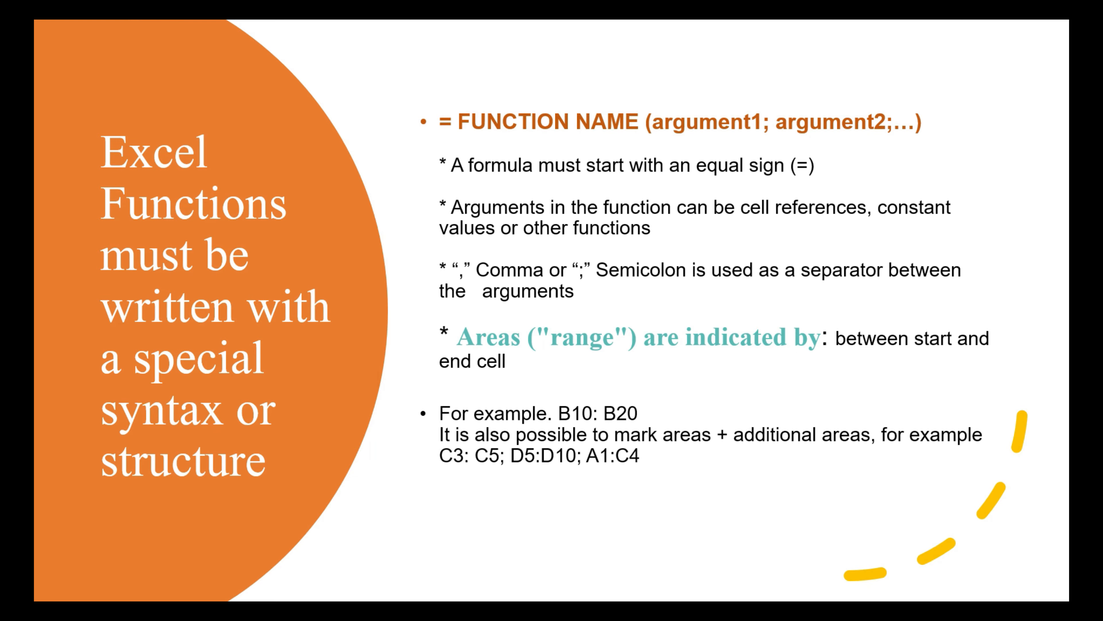
Switch from the slide to the Excel workbook and unhide the hidden rows between 22 and 34 below the card grid
key("super")
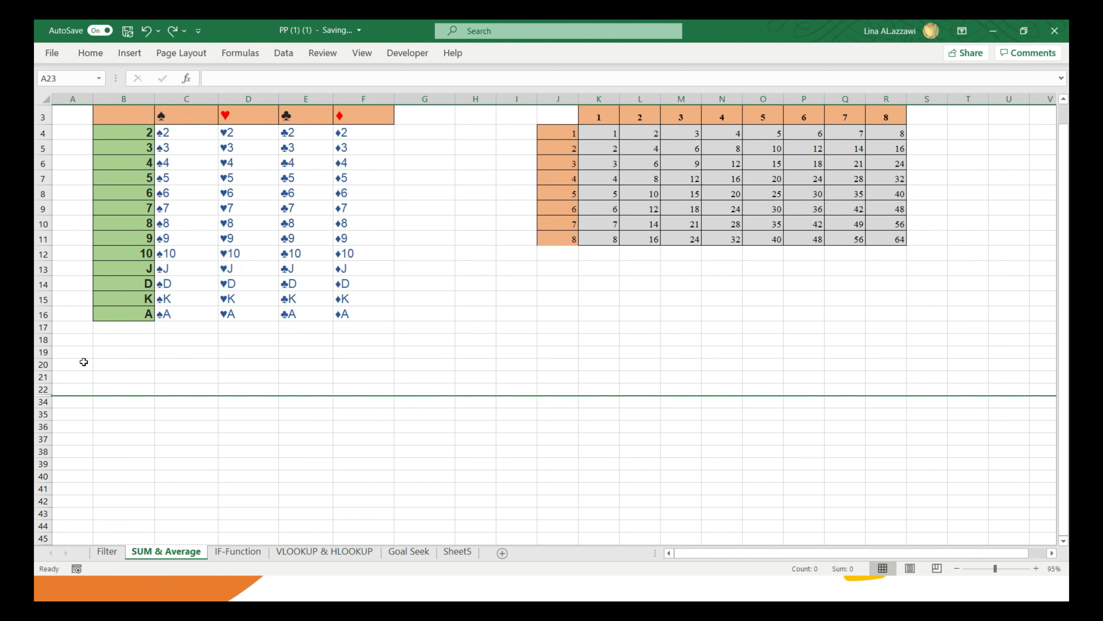
left_click(166, 396)
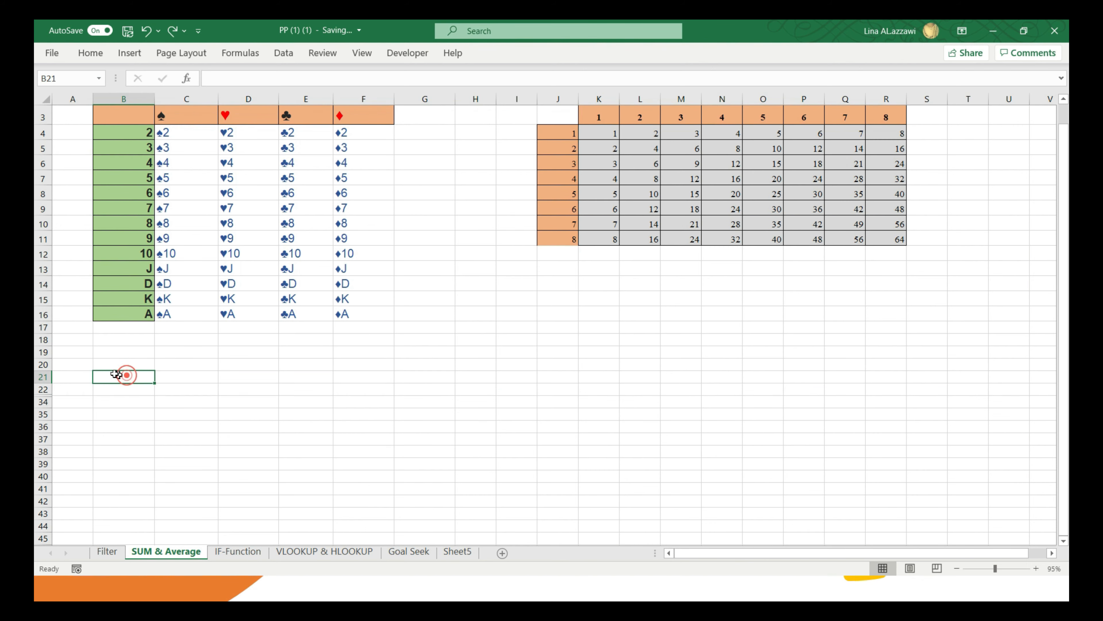
left_click_drag(58, 375, 165, 441)
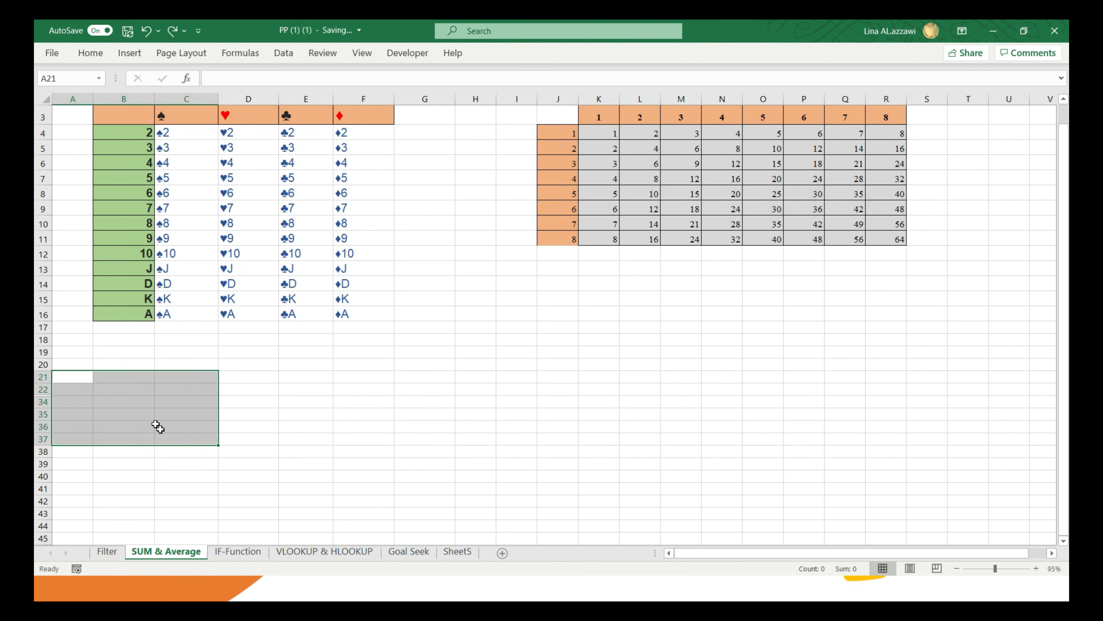
left_click(95, 392)
left_click(56, 377)
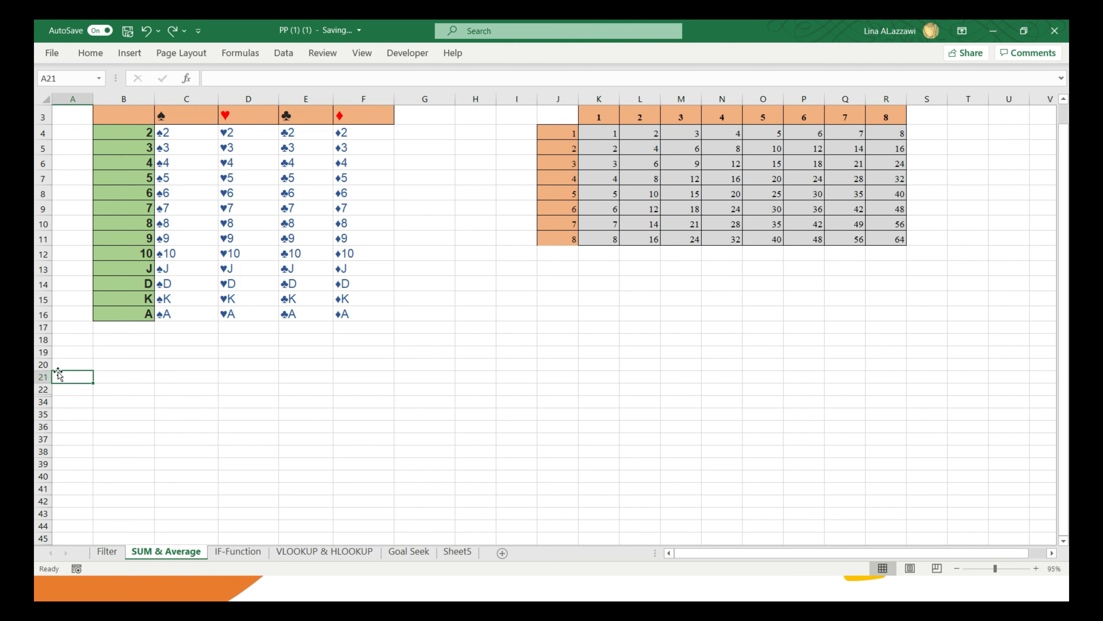
left_click_drag(58, 375, 58, 439)
left_click_drag(58, 374, 58, 374)
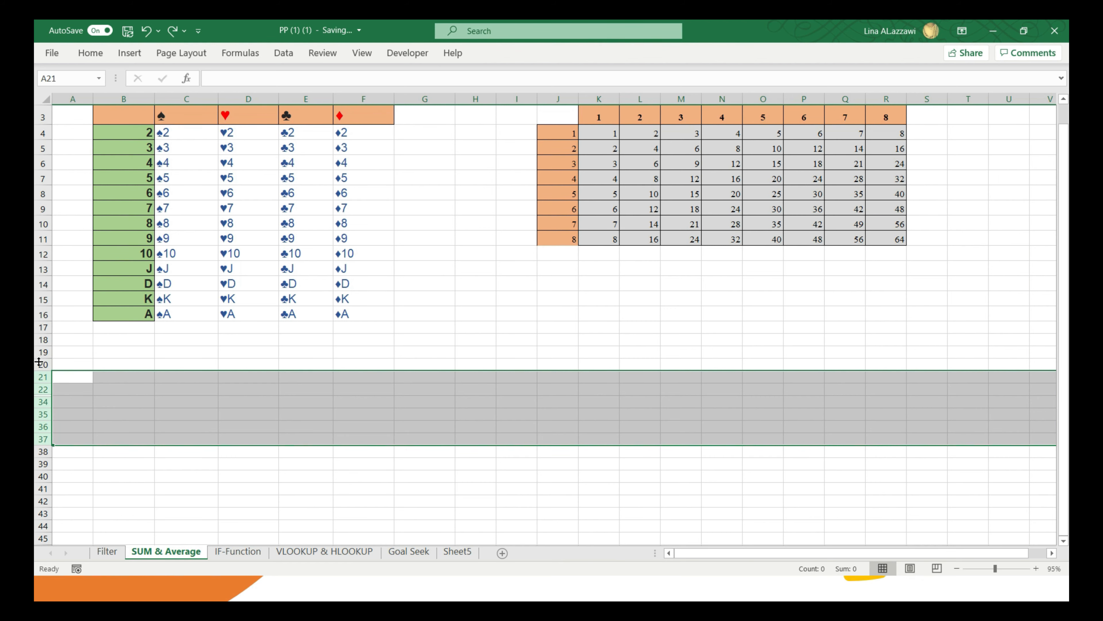
right_click(82, 381)
left_click(104, 370)
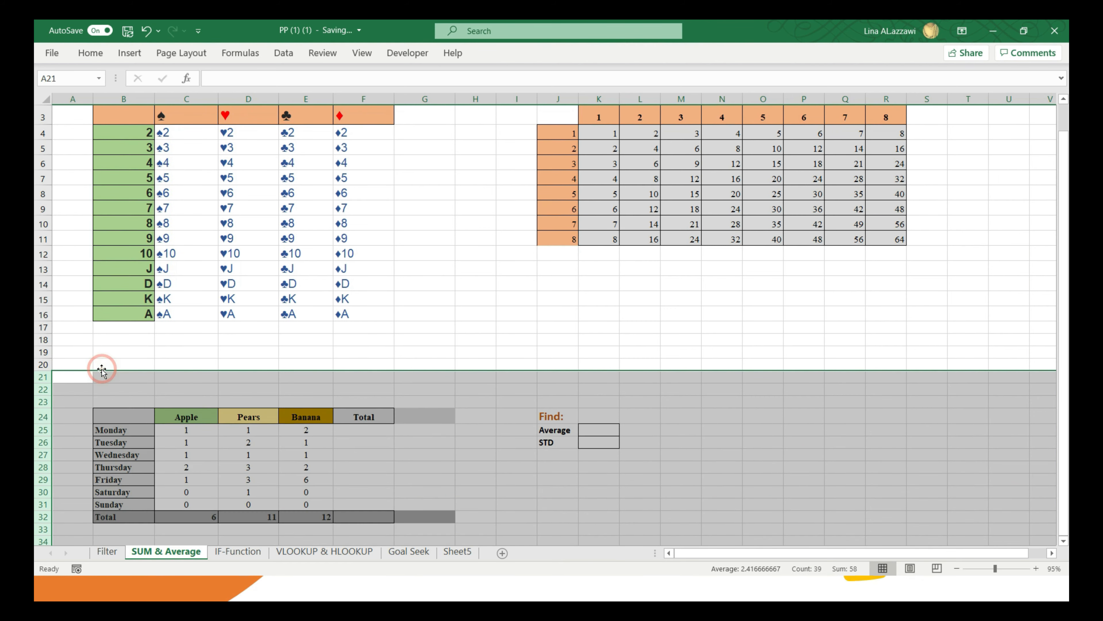
Examine the fruit column headings and weekday rows of the table starting in row 24
left_click(186, 420)
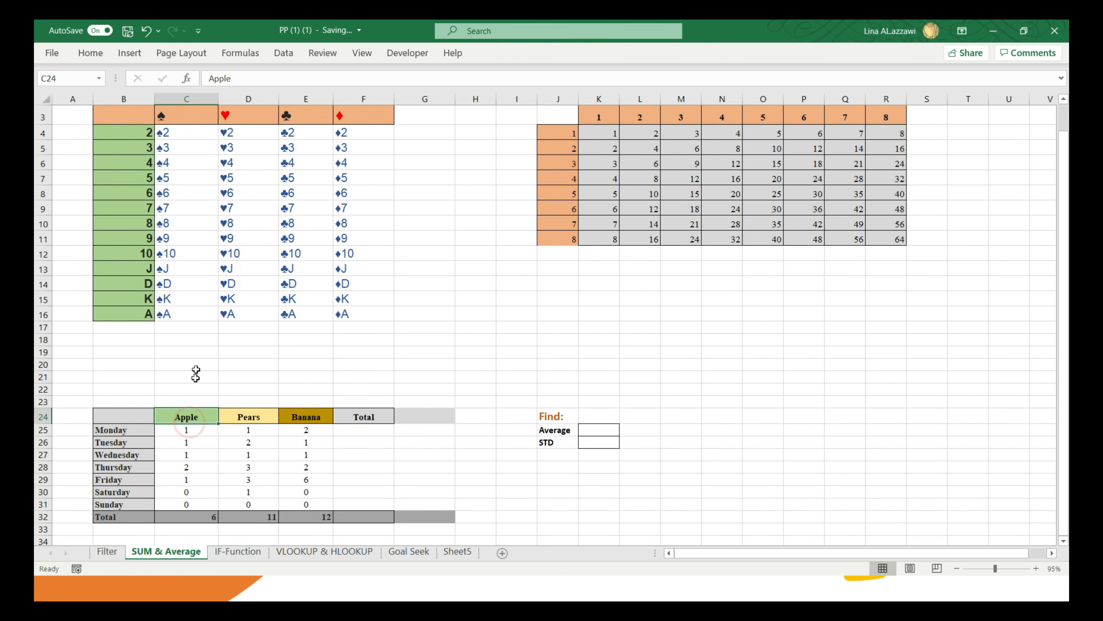
left_click(133, 444)
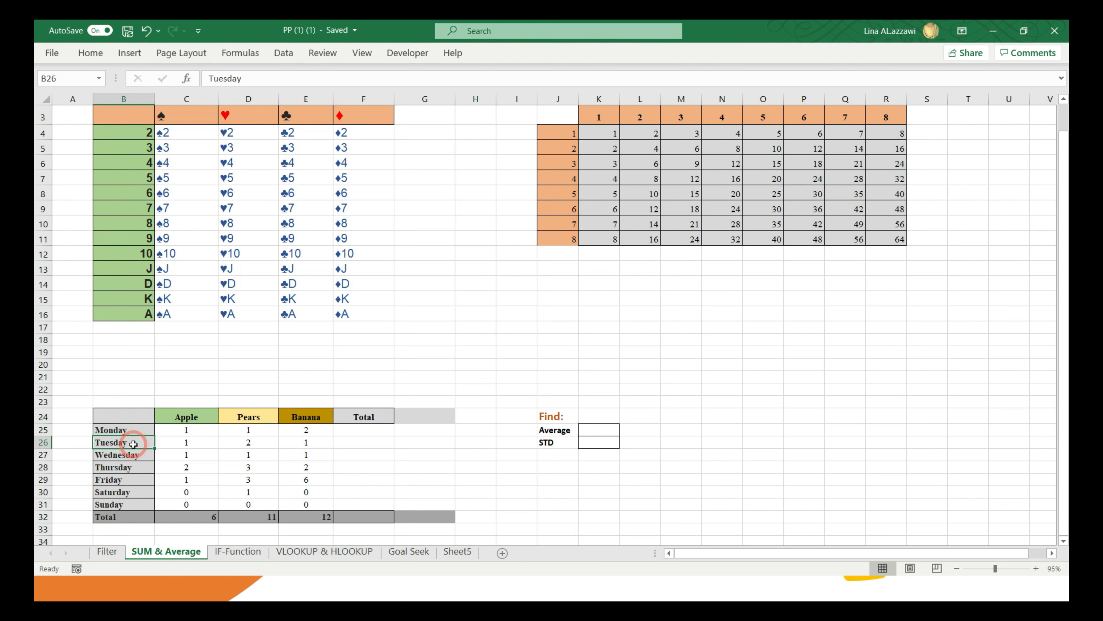
left_click(132, 491)
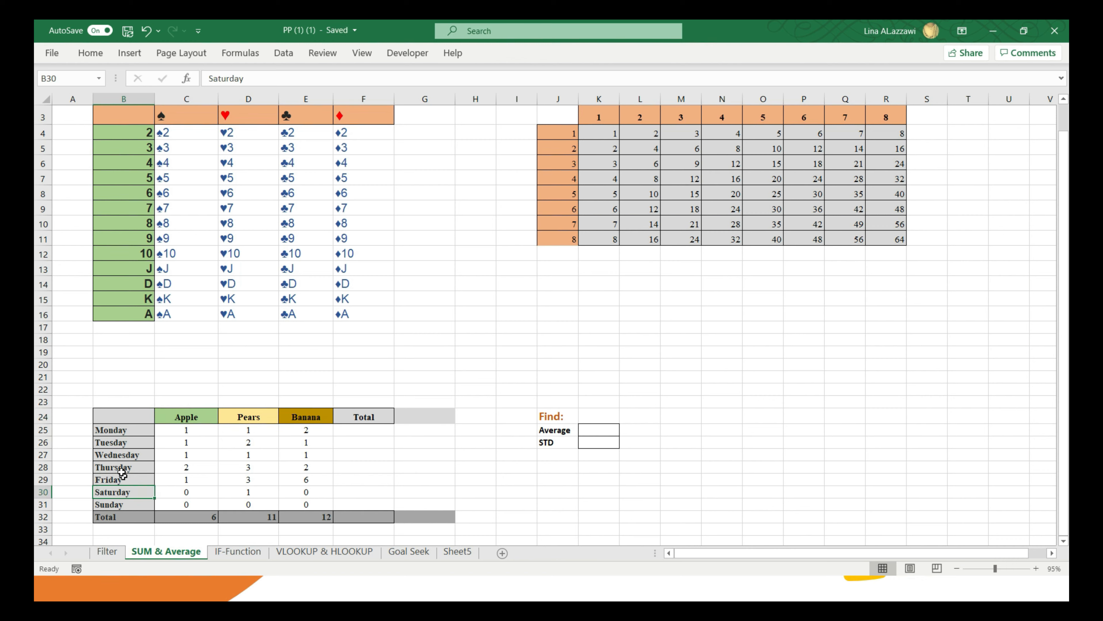
Hide the Tuesday to Saturday rows 26 to 30 of the fruit table, and unhide them again
left_click(123, 442)
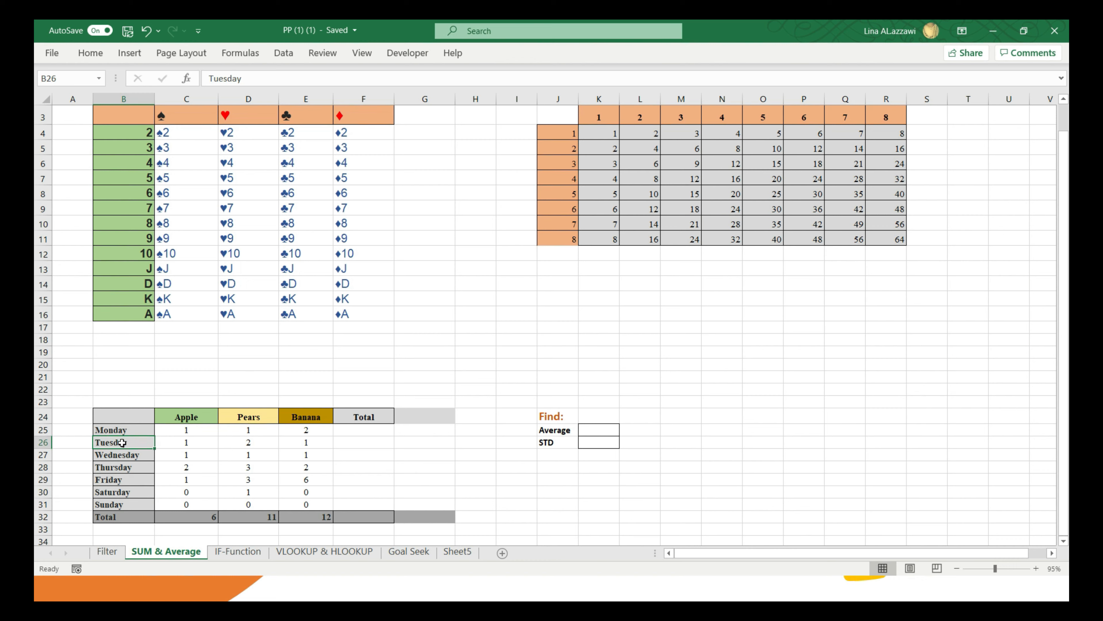
key("shift+space")
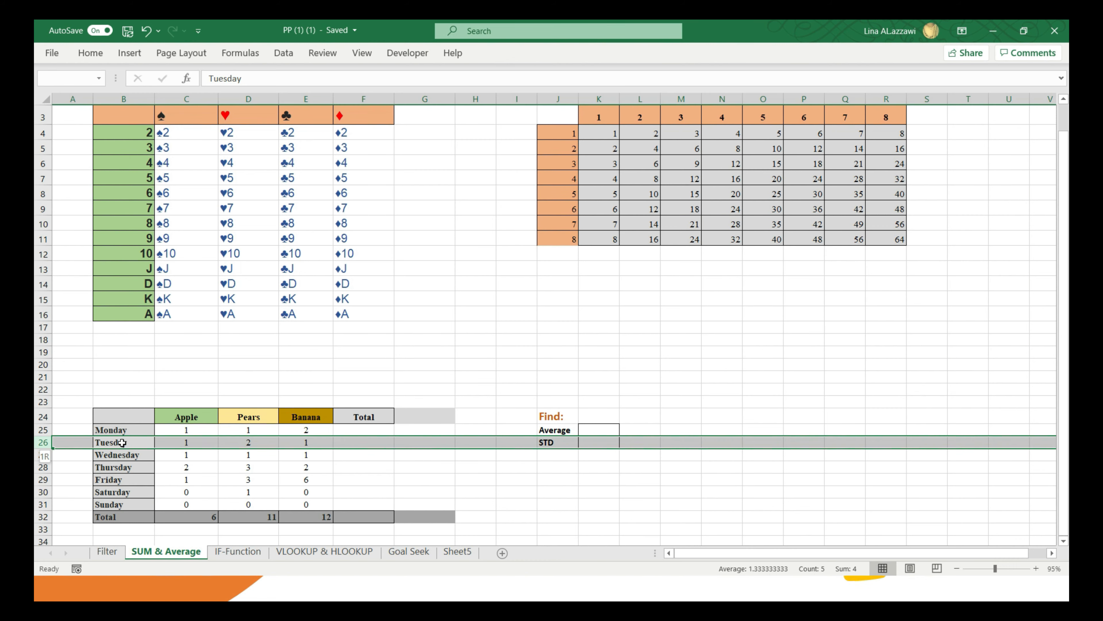
key("shift+Down")
key("shift+Down")
key("shift+Down")
key("shift+Down")
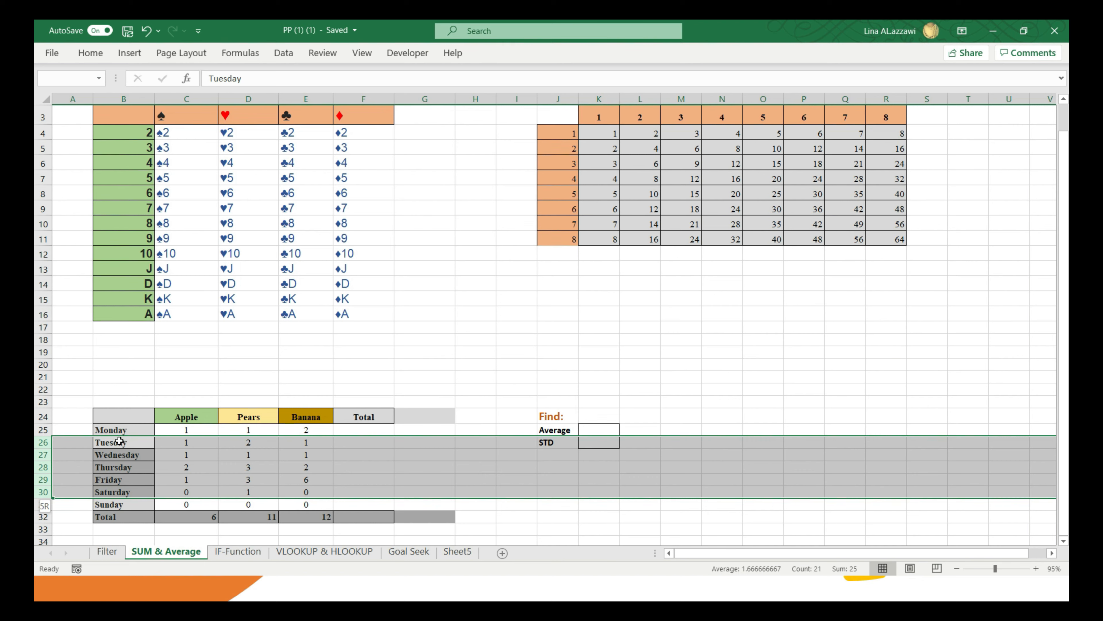
key("super+space")
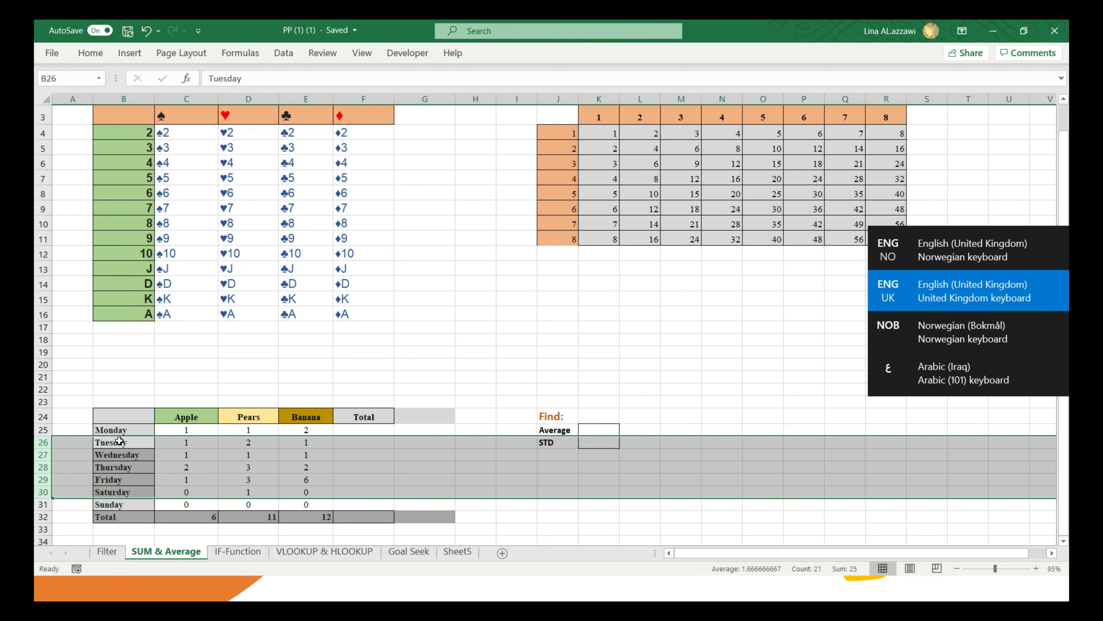
key("ctrl+9")
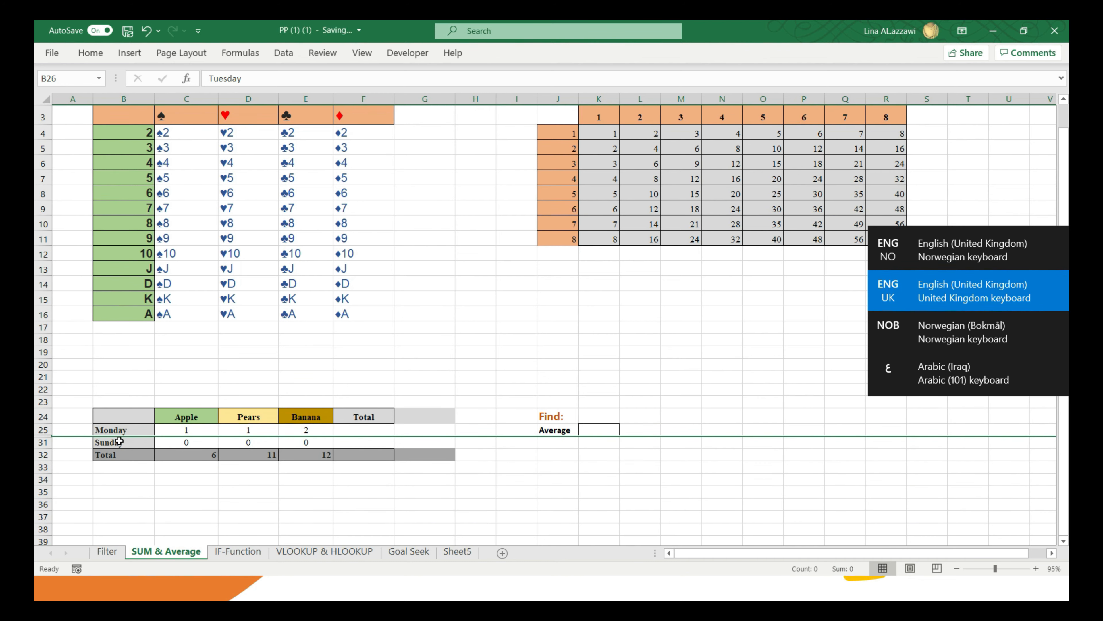
key("ctrl+shift+9")
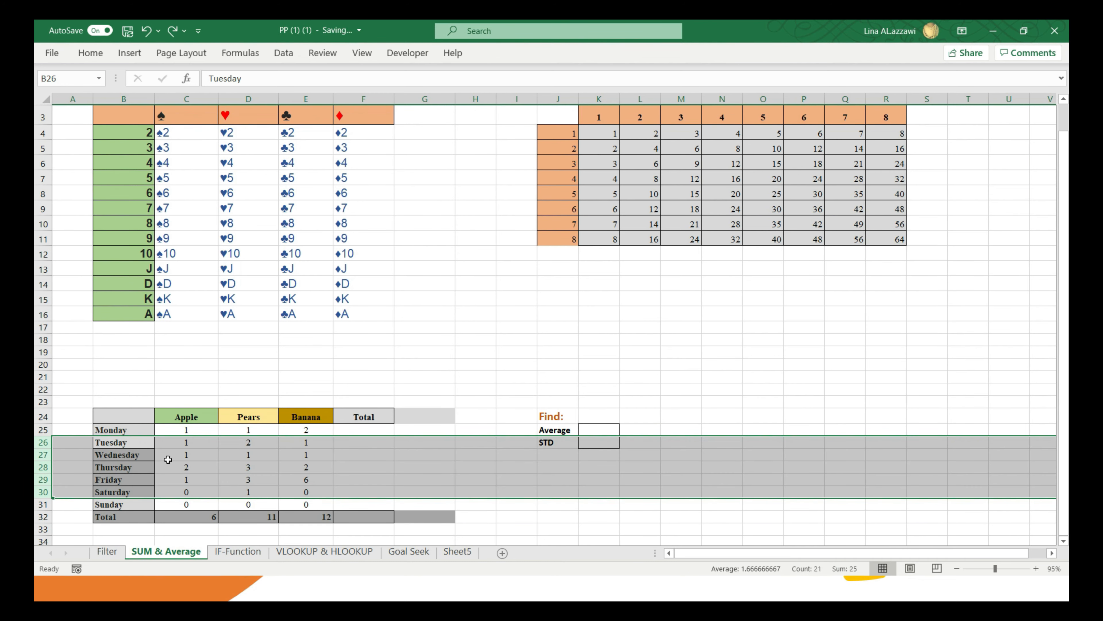
Hide the selected rows 26 to 30 once more, and undo the hiding
right_click(168, 460)
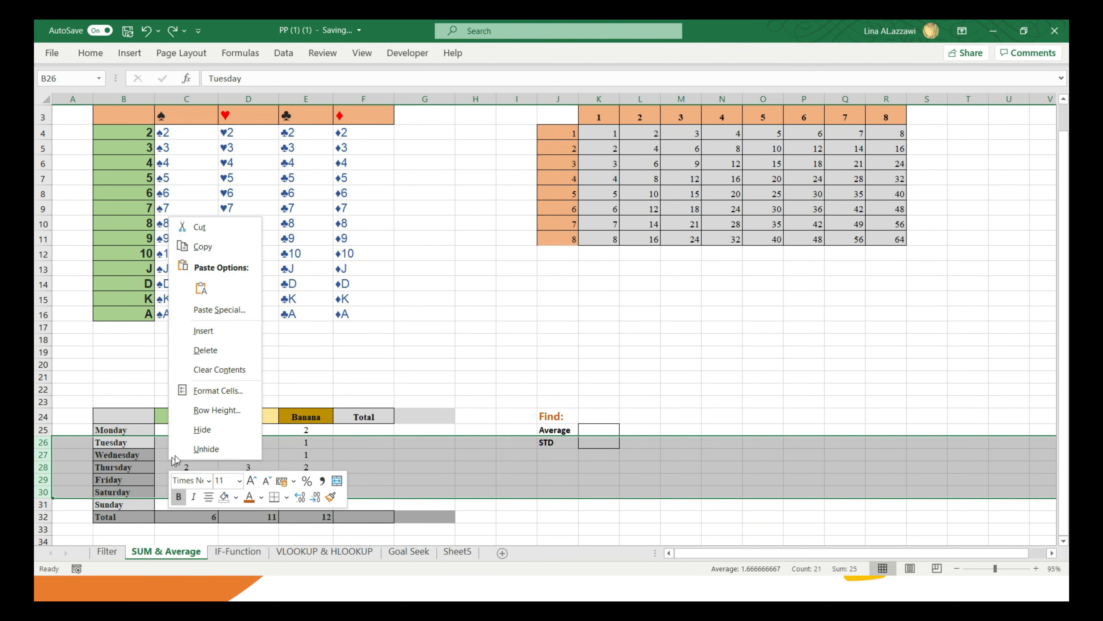
left_click(203, 430)
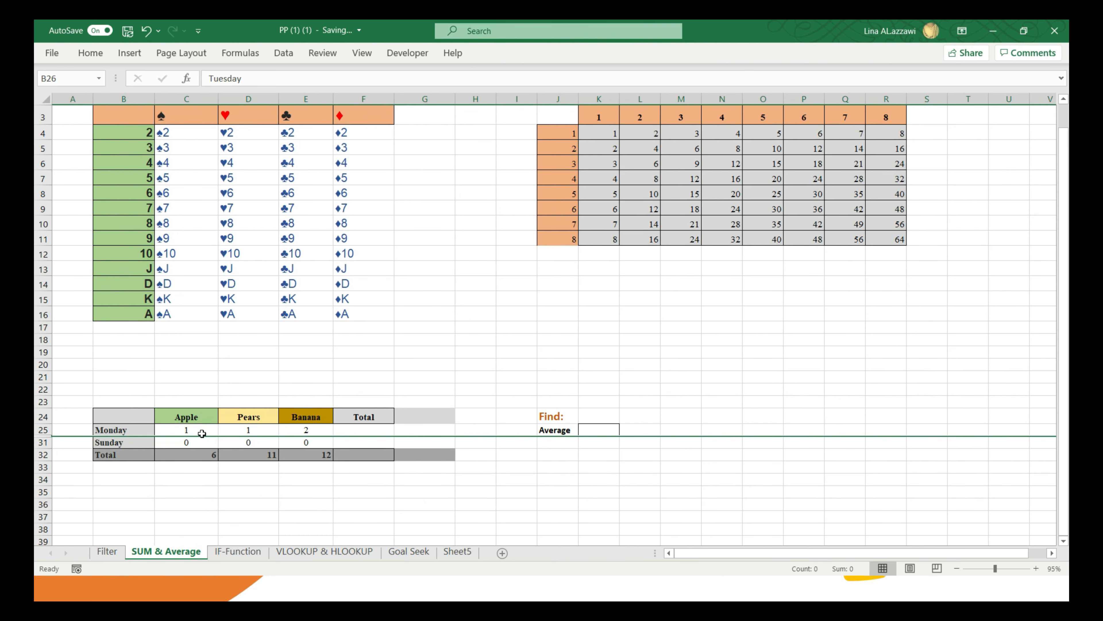
key("ctrl+z")
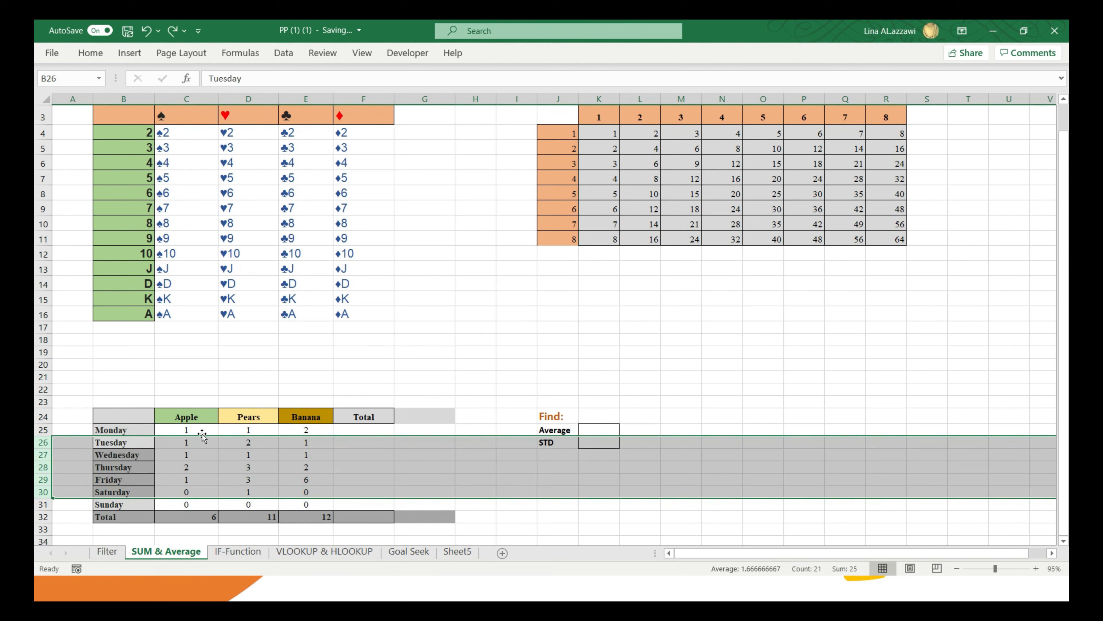
Enter =SUM(C25:E25) in F25 to total Monday's fruit
left_click(363, 429)
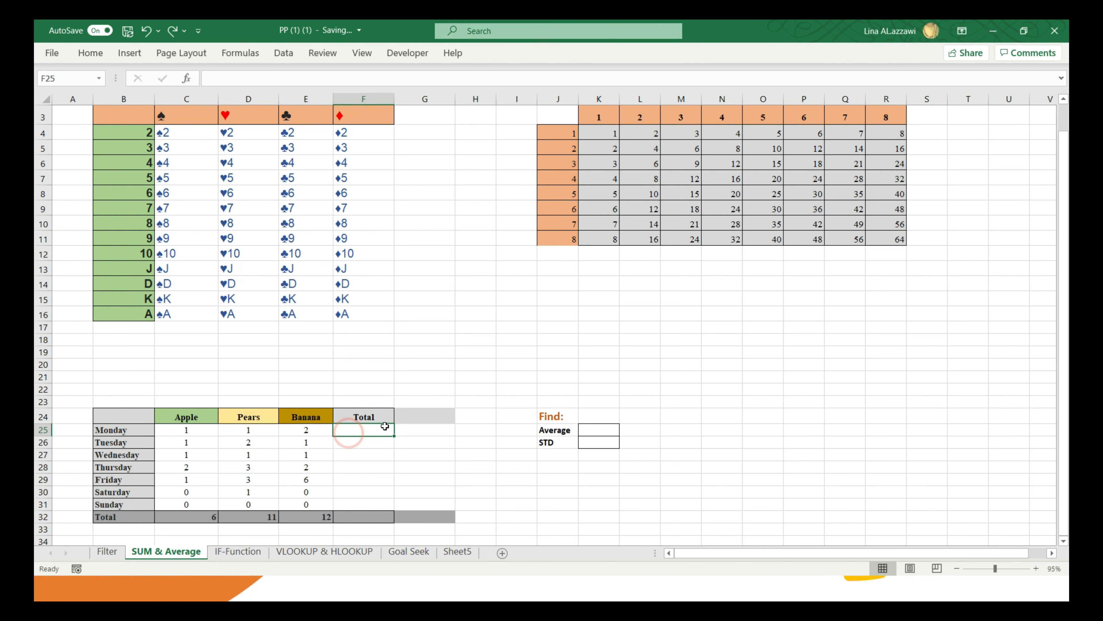
double_click(374, 431)
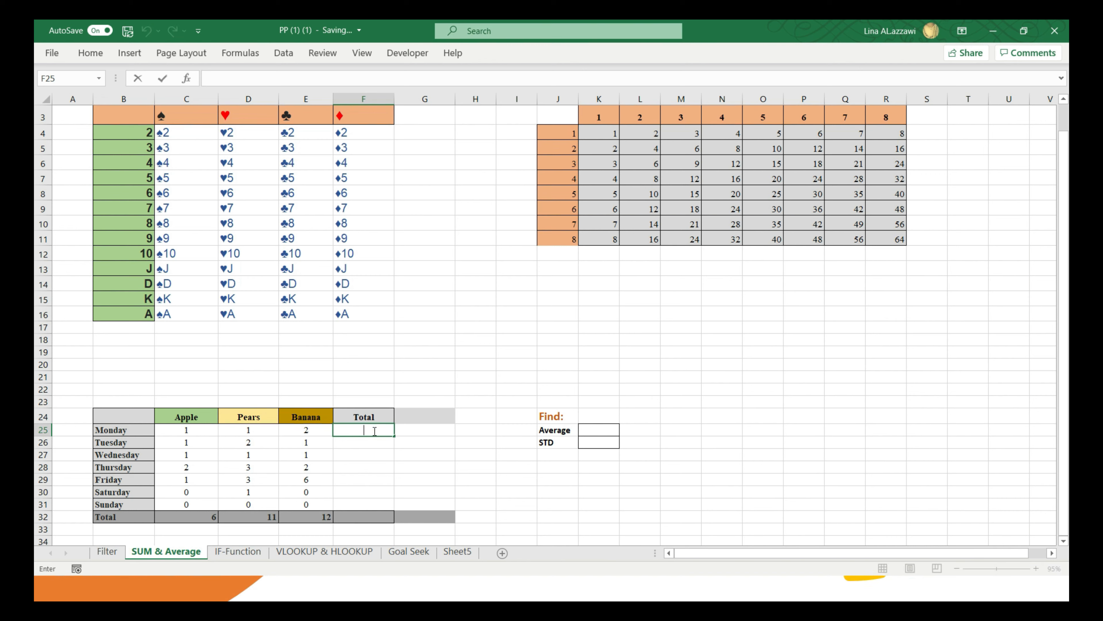
type(")")
type("=")
type("S")
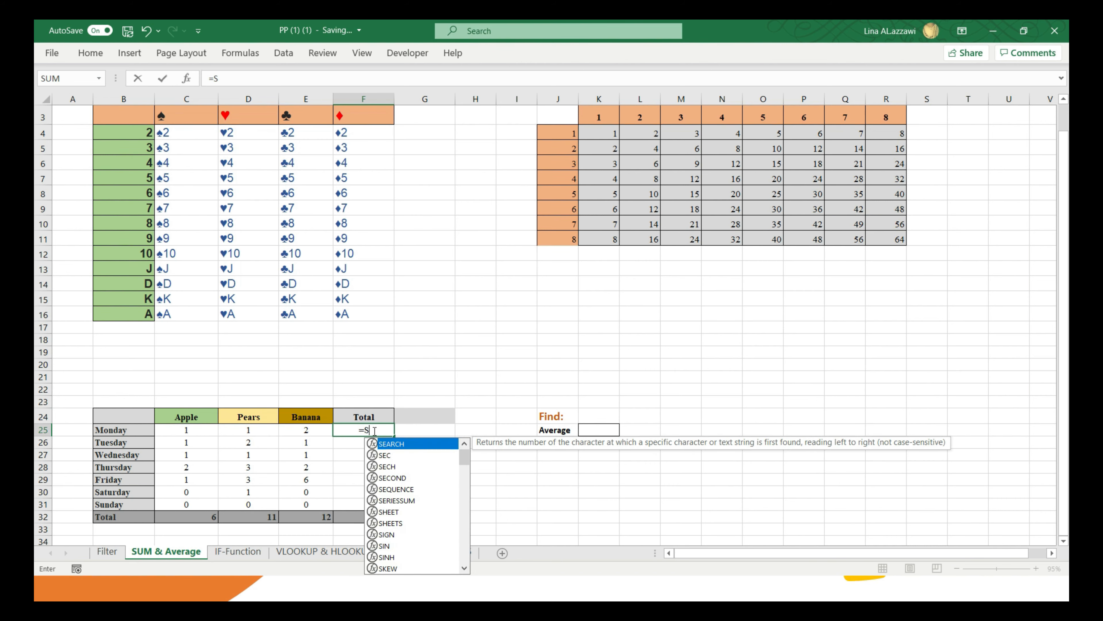
type("UM(")
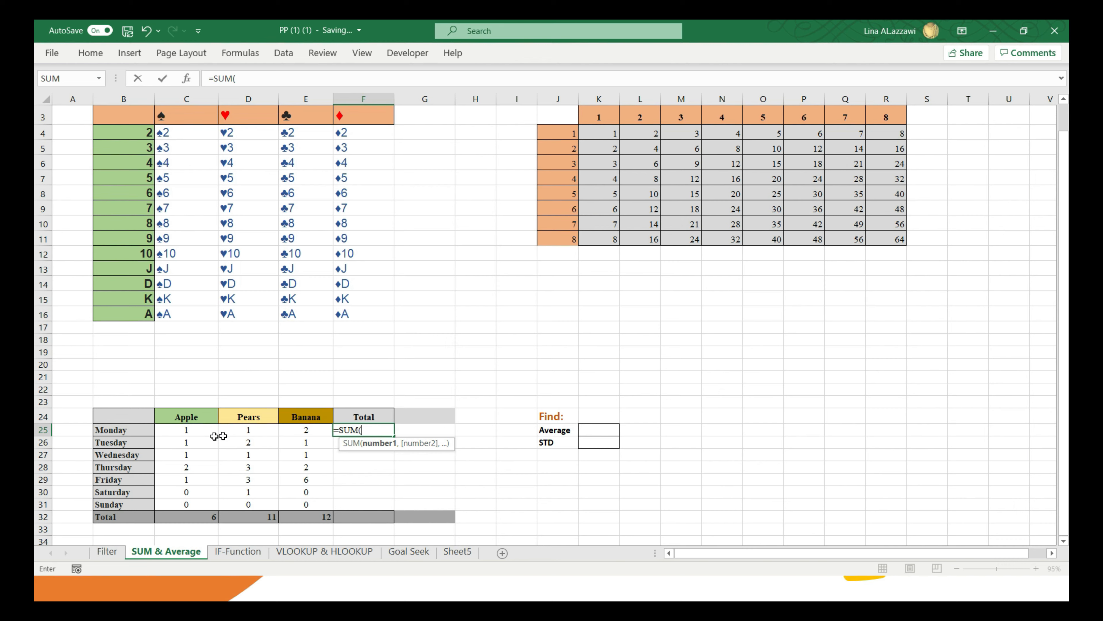
left_click(185, 430)
left_click_drag(185, 430, 307, 431)
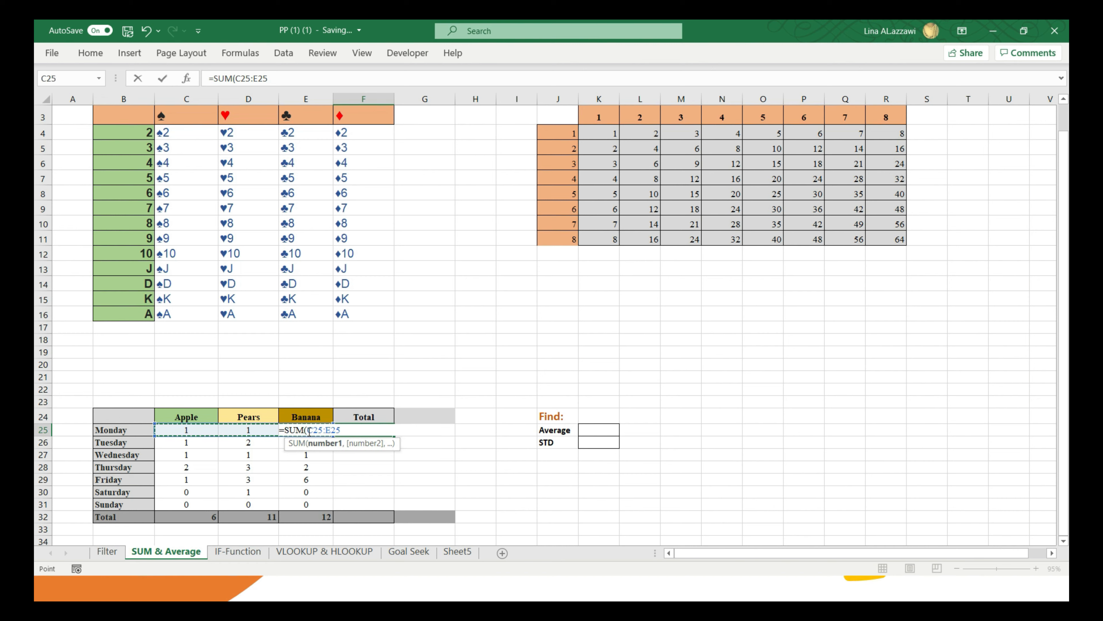
type(")")
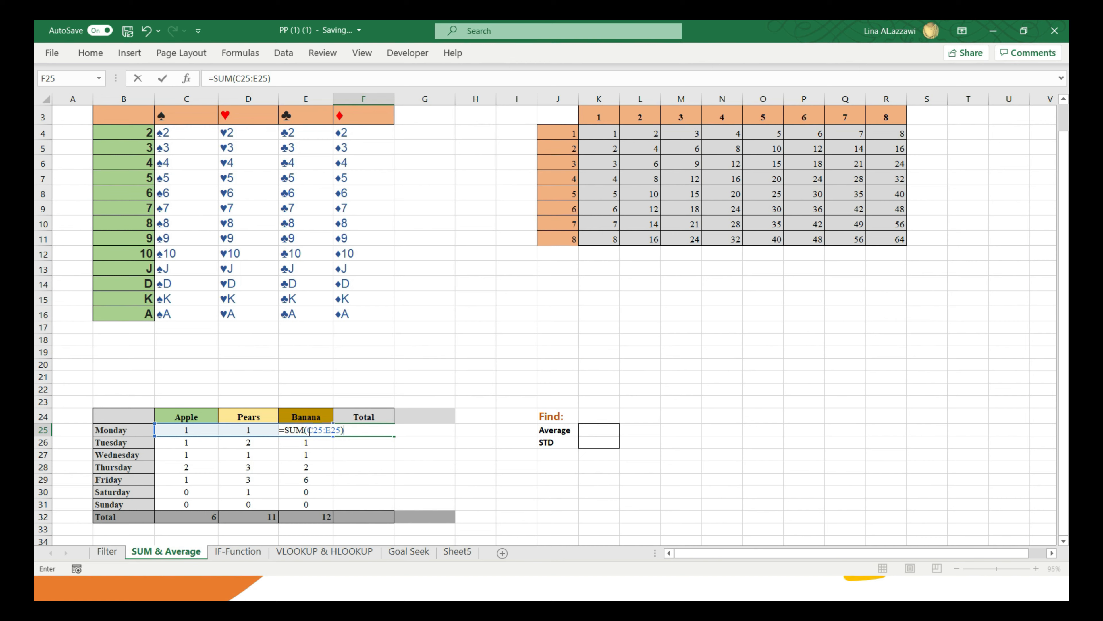
key("Return")
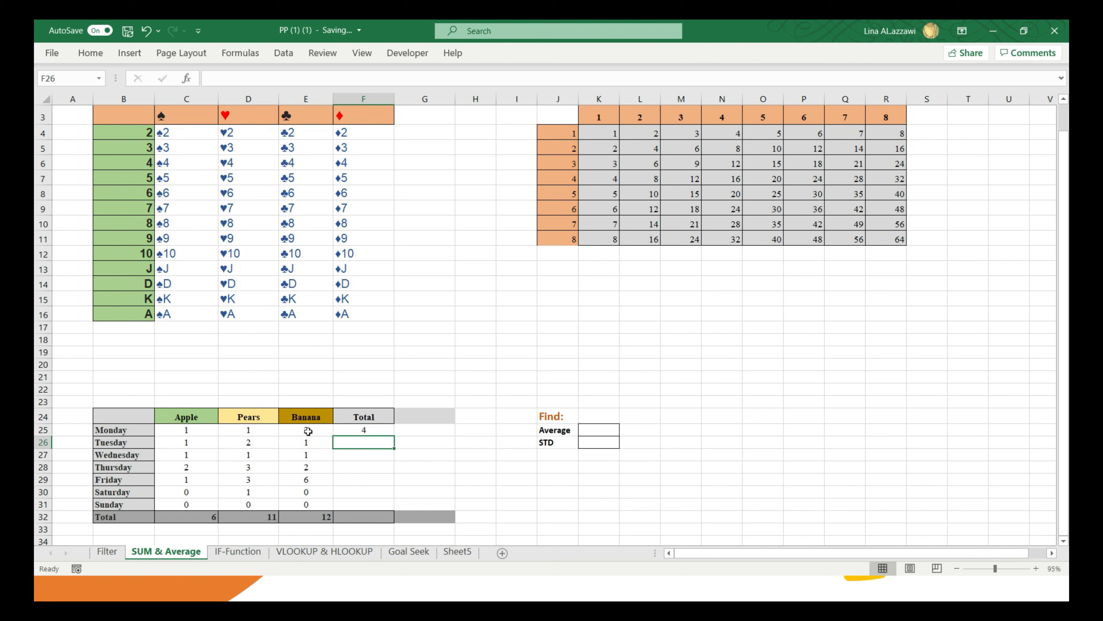
Fill Monday's total formula down the Total column through row 32
left_click(386, 430)
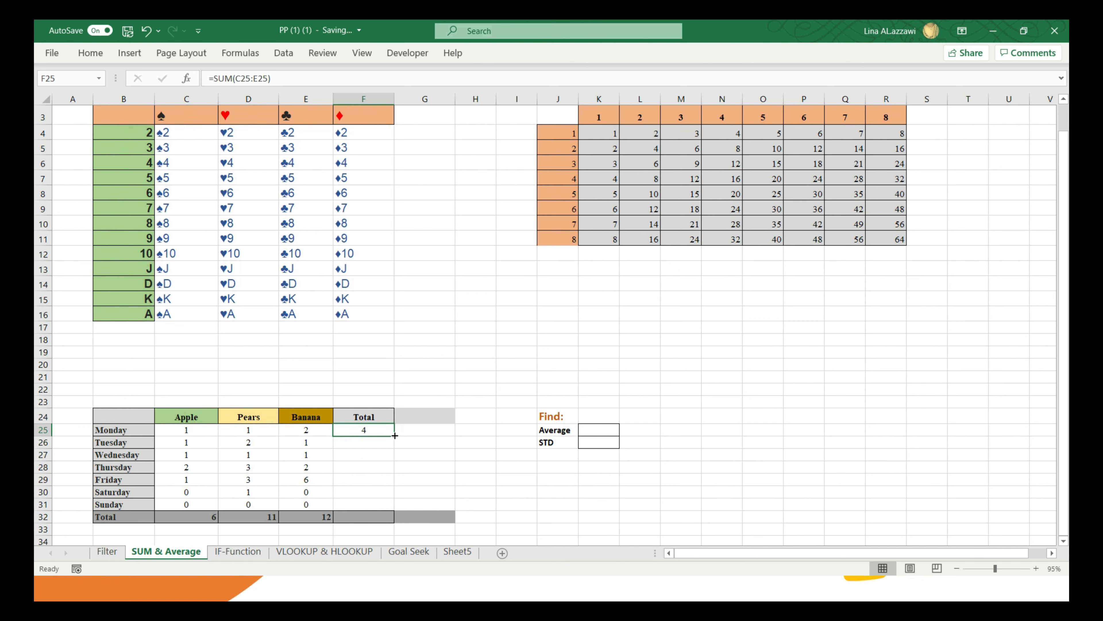
mouse_move(395, 435)
left_mouse_down()
mouse_move(394, 509)
mouse_move(385, 431)
left_mouse_up()
double_click(395, 435)
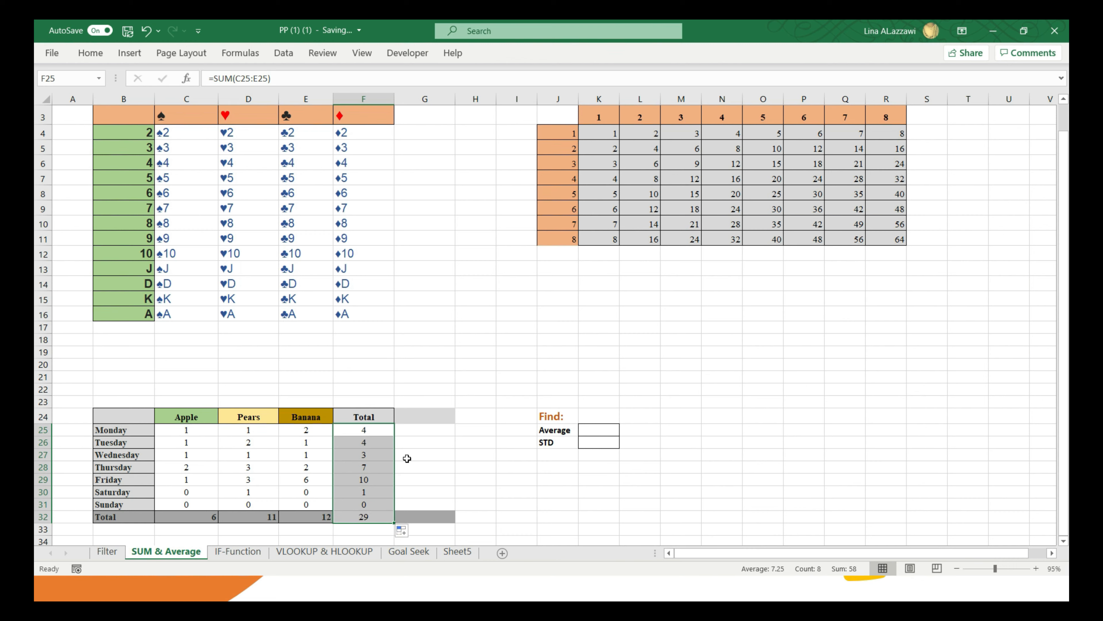
left_click(415, 480)
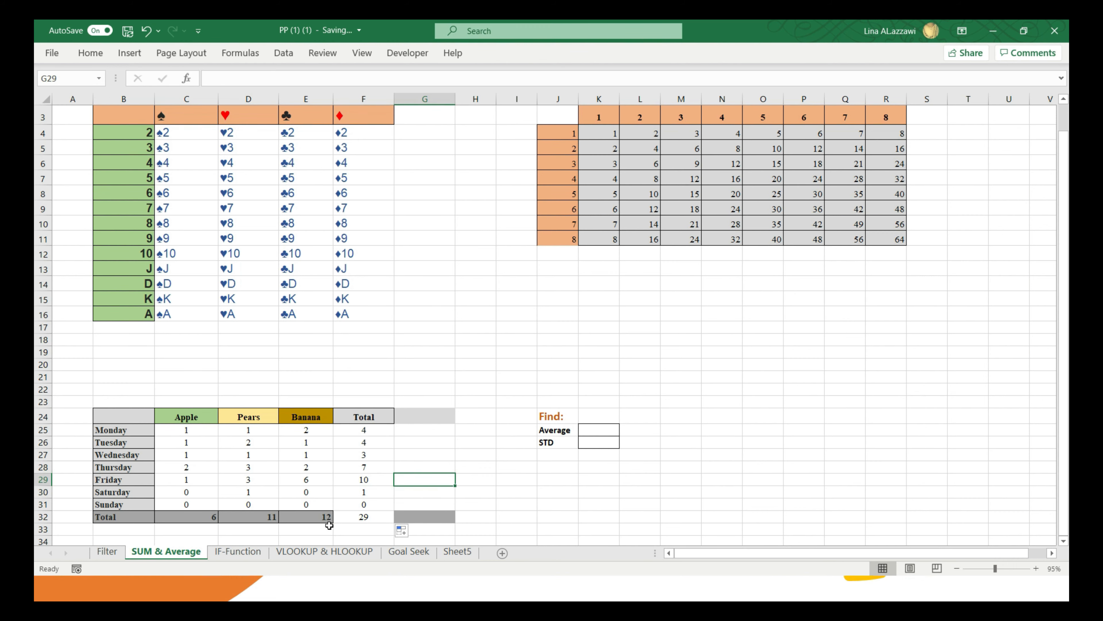
Clear the Apple, Pears and Banana totals in C32:E32, and check the formula in F32
left_click(363, 519)
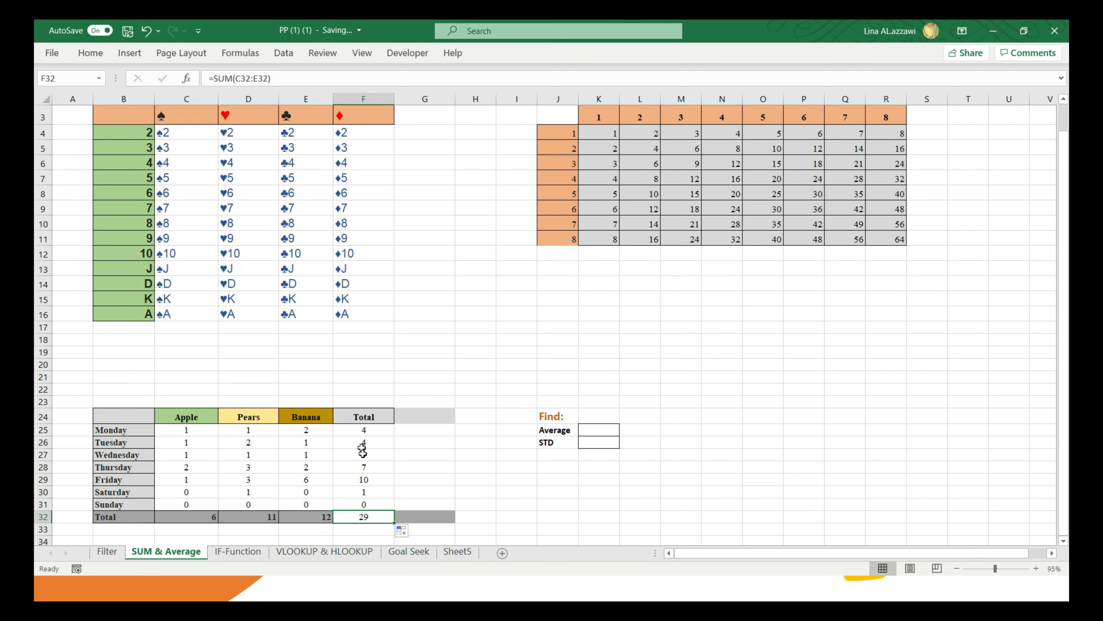
left_click(214, 517)
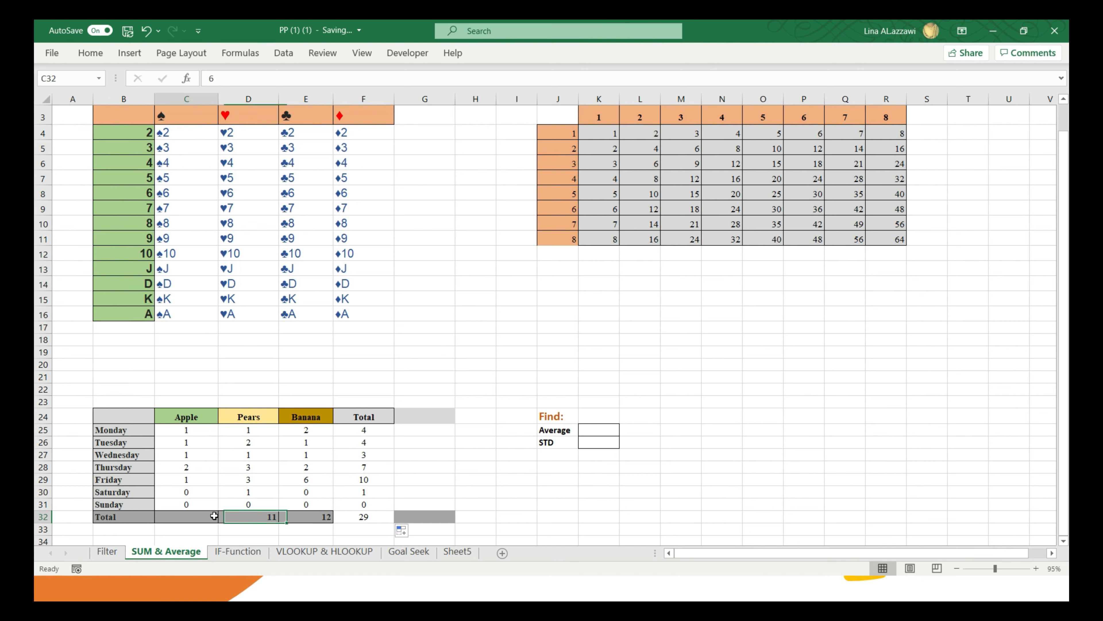
left_click(263, 519)
key("Delete")
left_click(304, 516)
key("Delete")
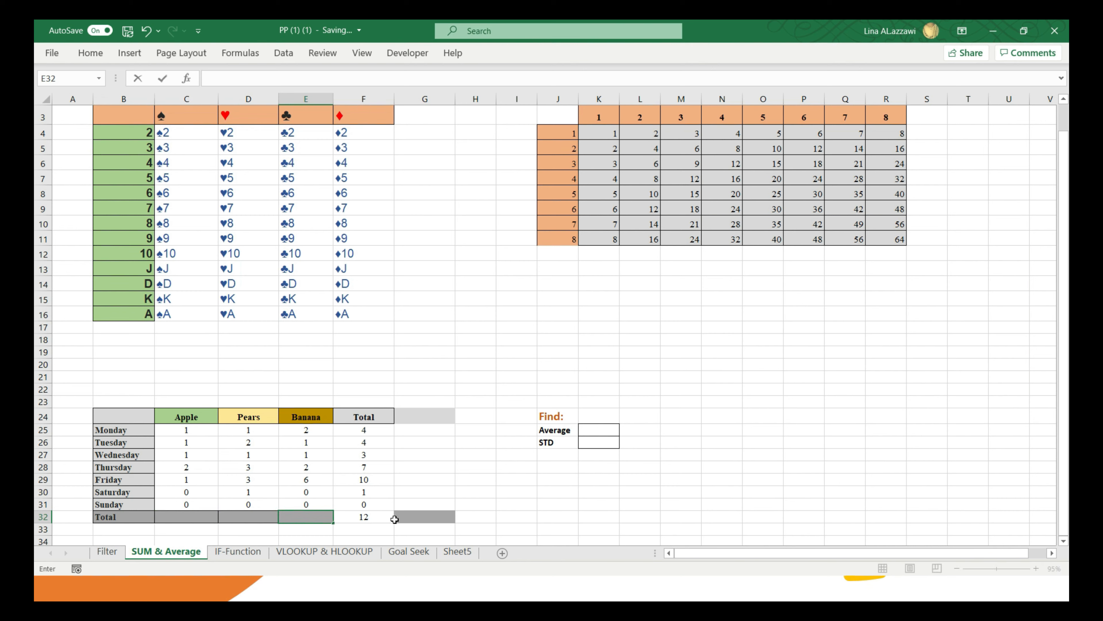
left_click(383, 520)
left_click(391, 537)
left_click(369, 520)
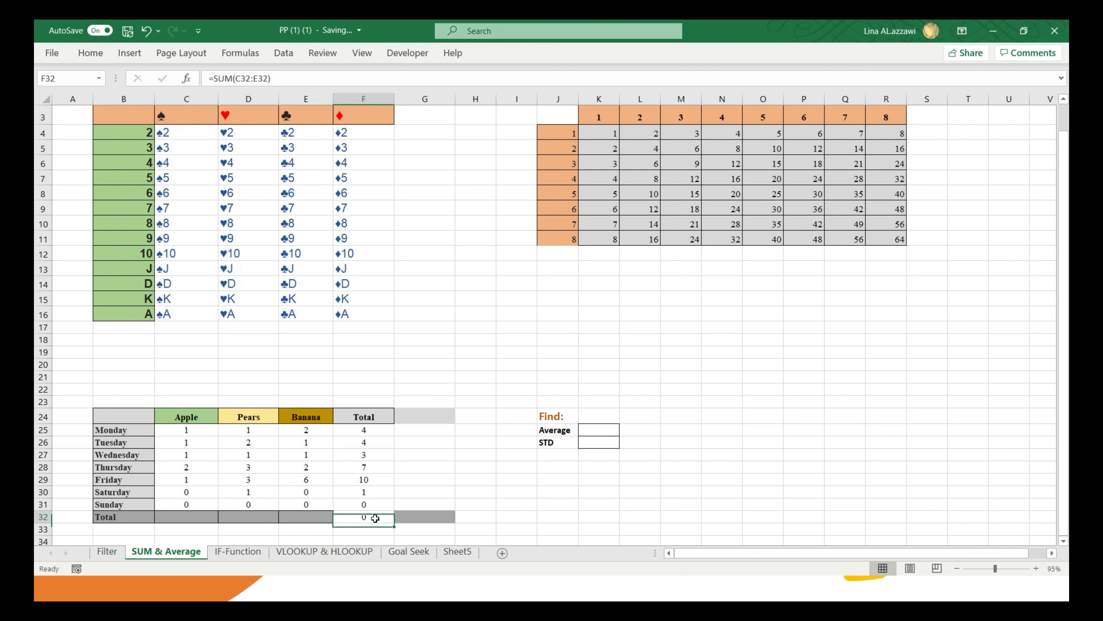
Refill Monday's total formula from F25 down to F32, and clear the contents of F32
left_click(369, 429)
left_click_drag(391, 438, 392, 520)
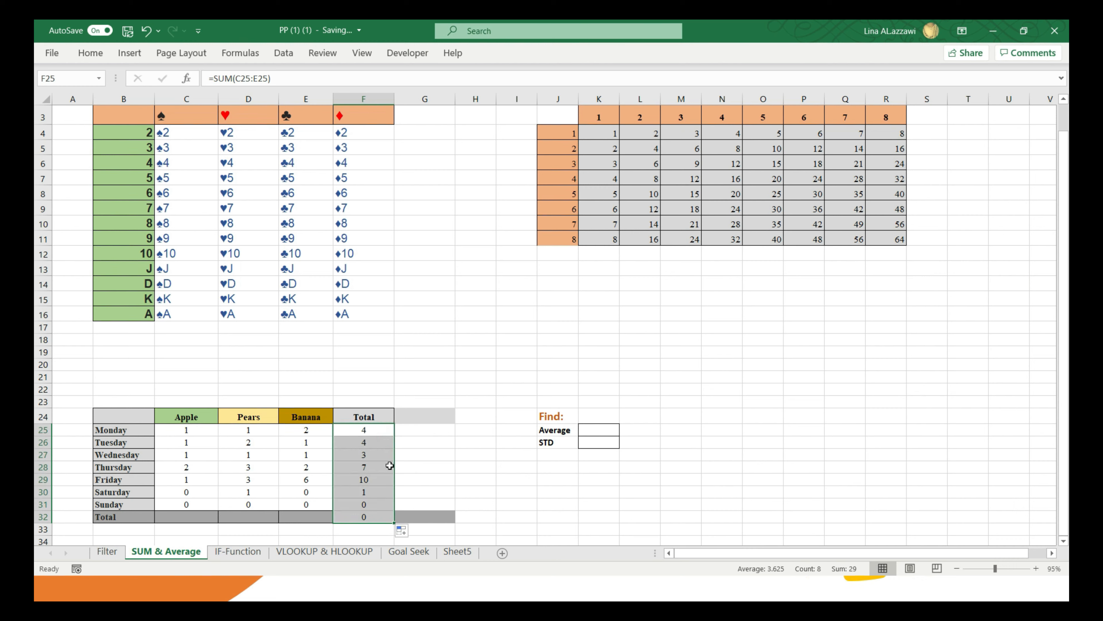
left_click(382, 456)
left_click(378, 515)
key("BackSpace")
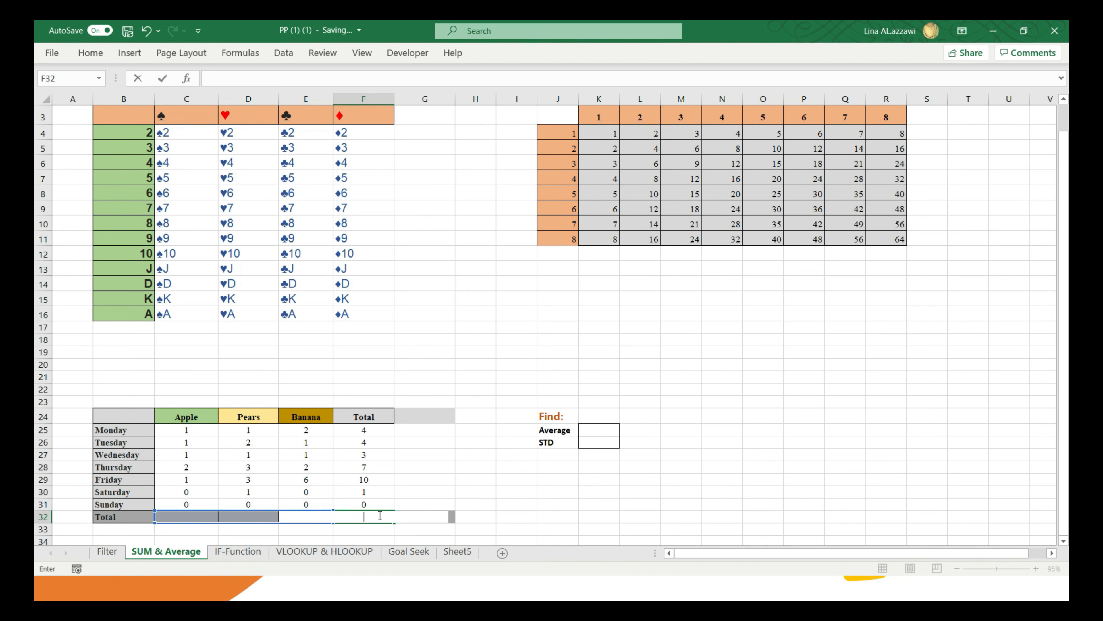
key("Return")
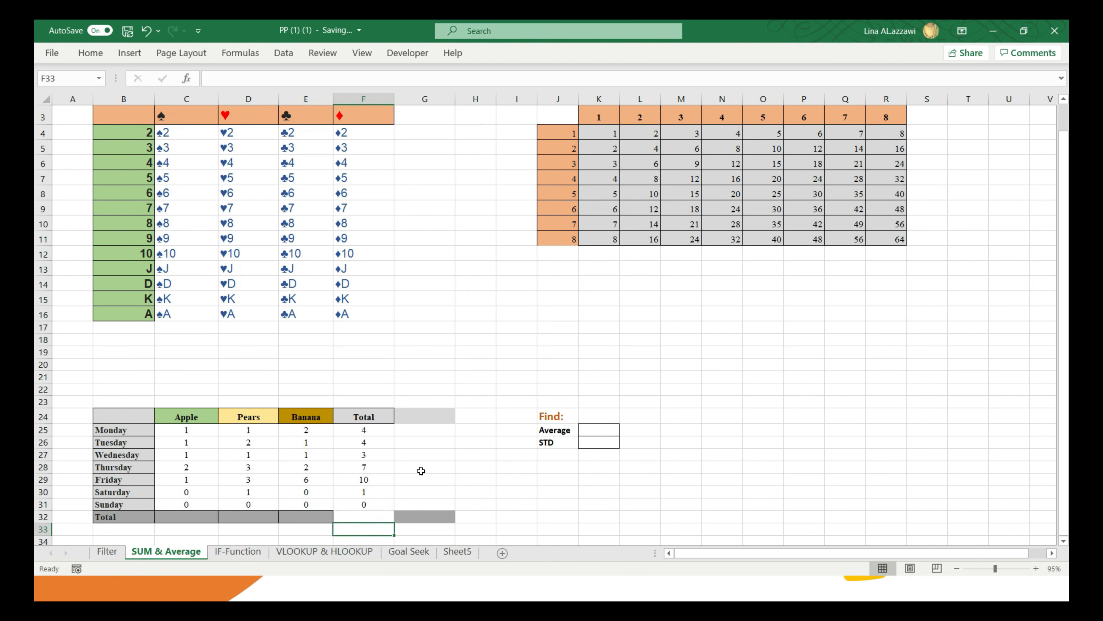
Enter =SUM(F25:F31) in F32 to add up the daily totals
left_click(374, 516)
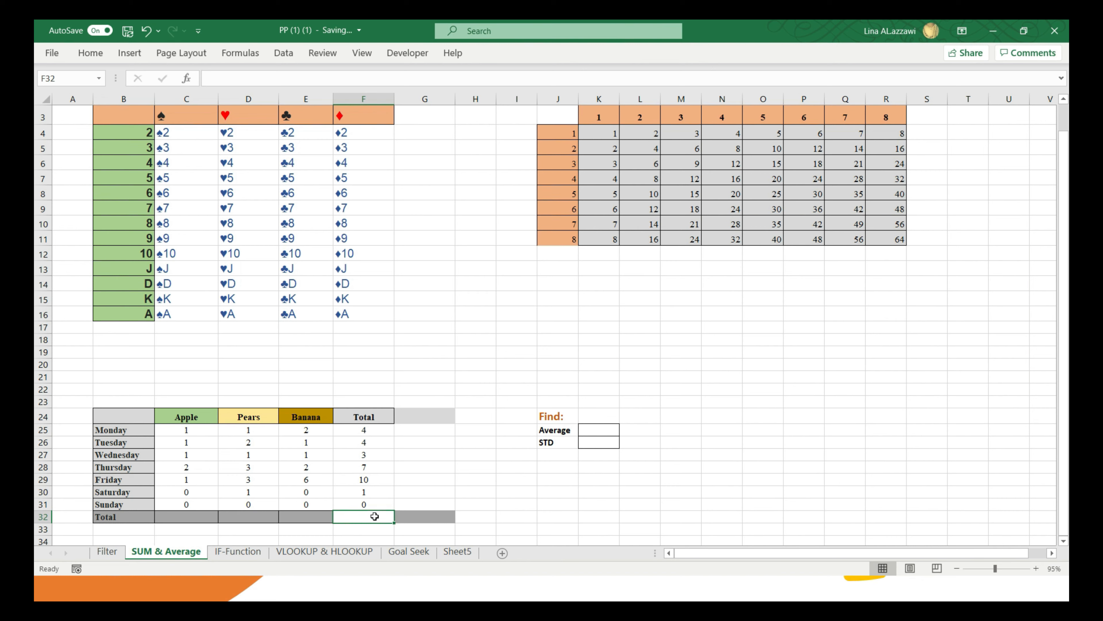
type("=")
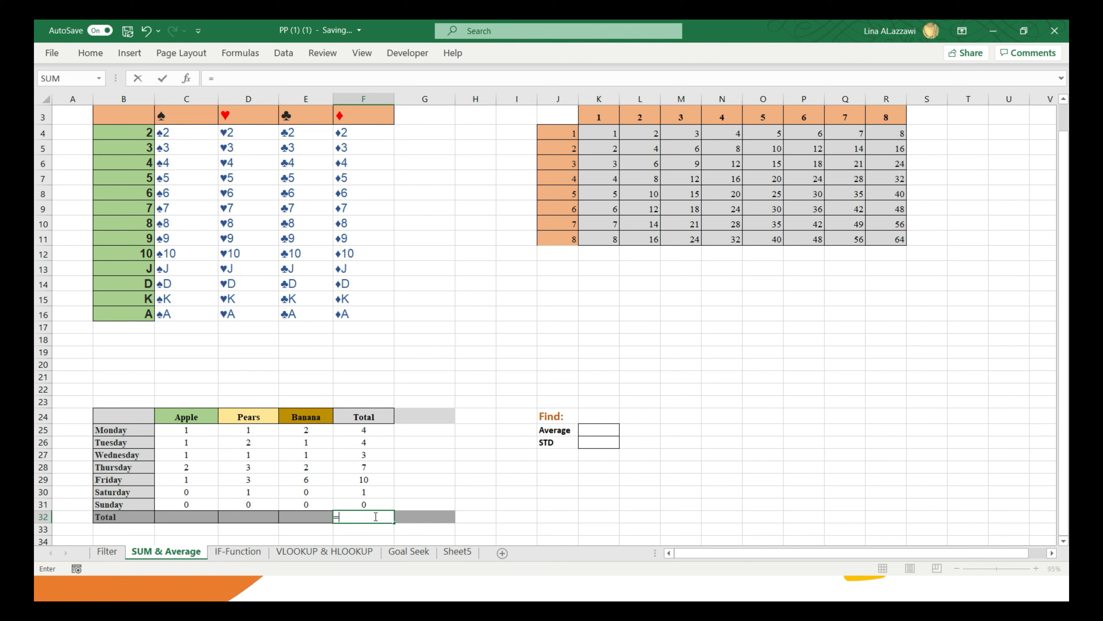
type("SUM(")
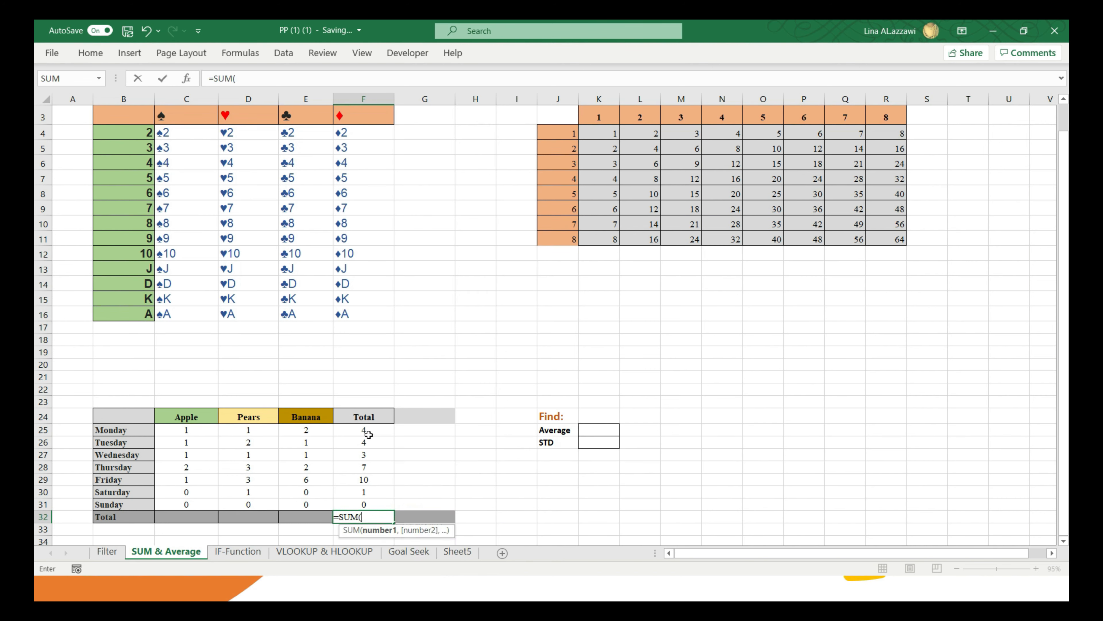
key("Up")
key("Up")
key("Up")
key("Up")
key("Up")
key("Up")
key("Up")
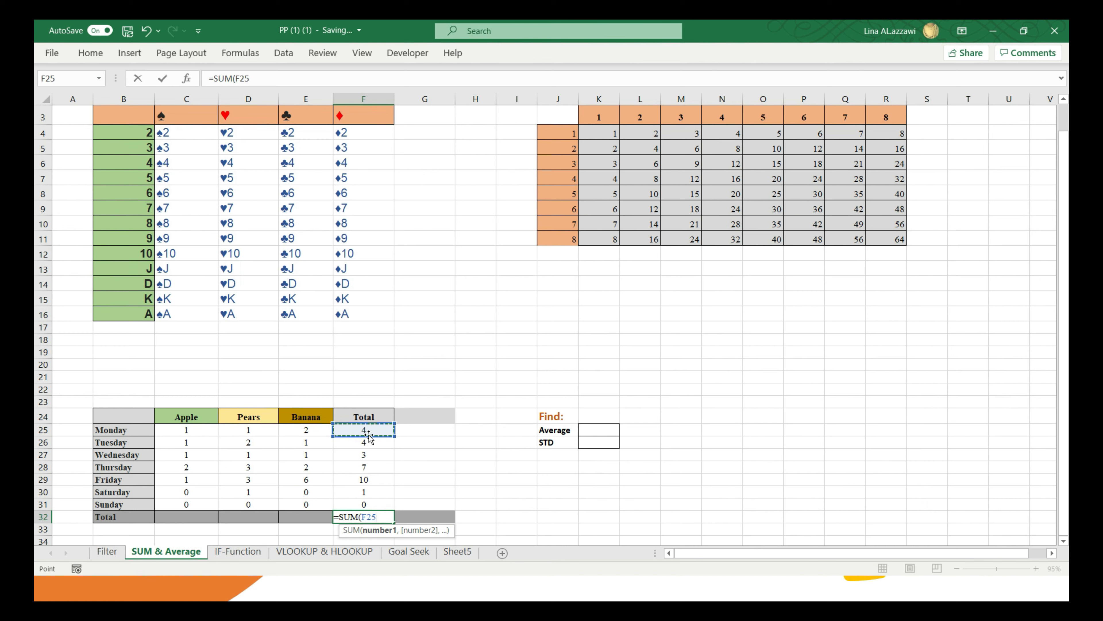
key("shift+Down")
key("shift+Down")
key("shift+Down")
key("shift+Down")
key("shift+Down")
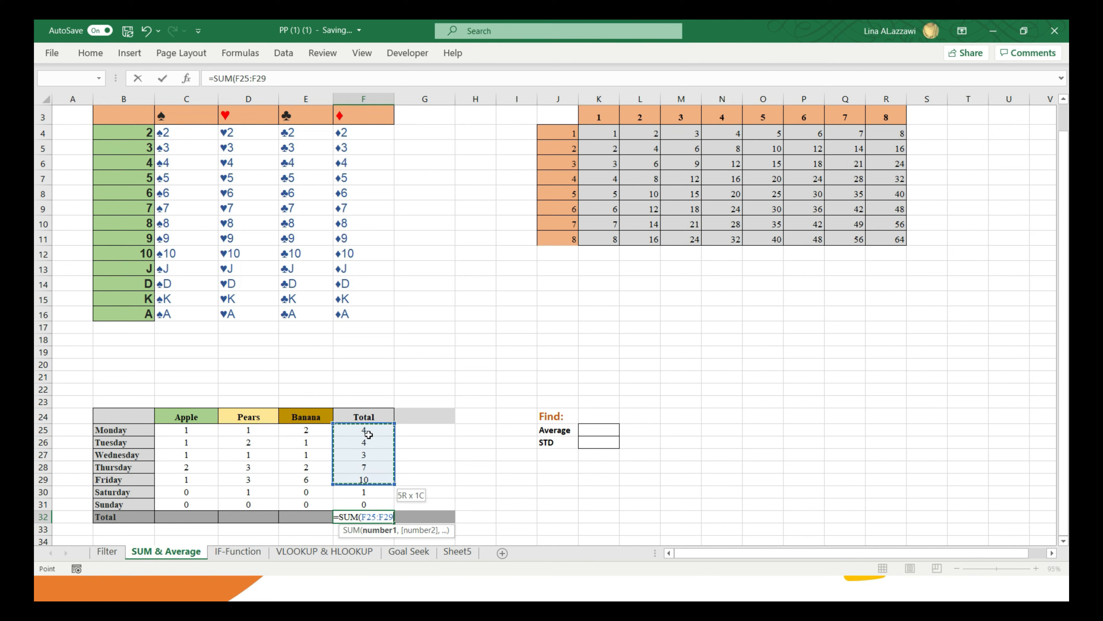
key("shift+Down")
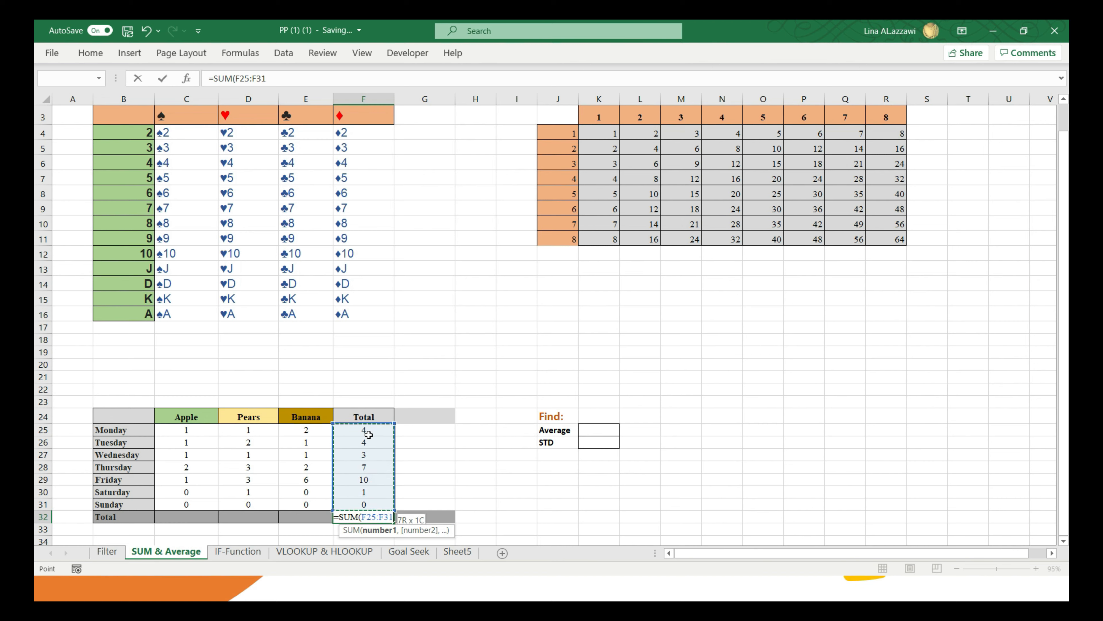
type(")")
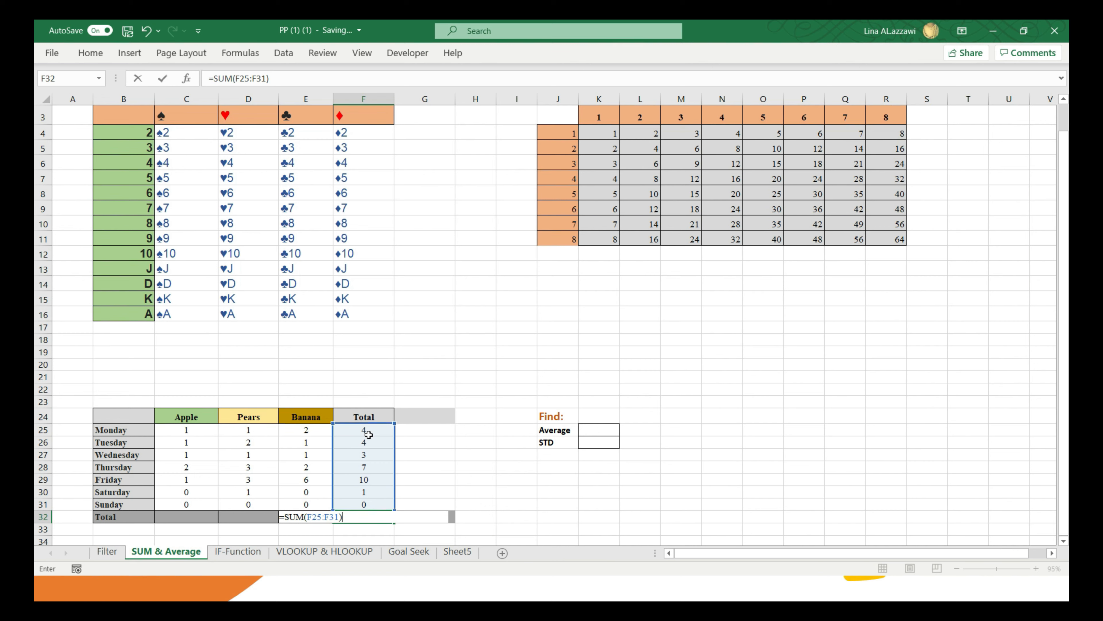
key("Return")
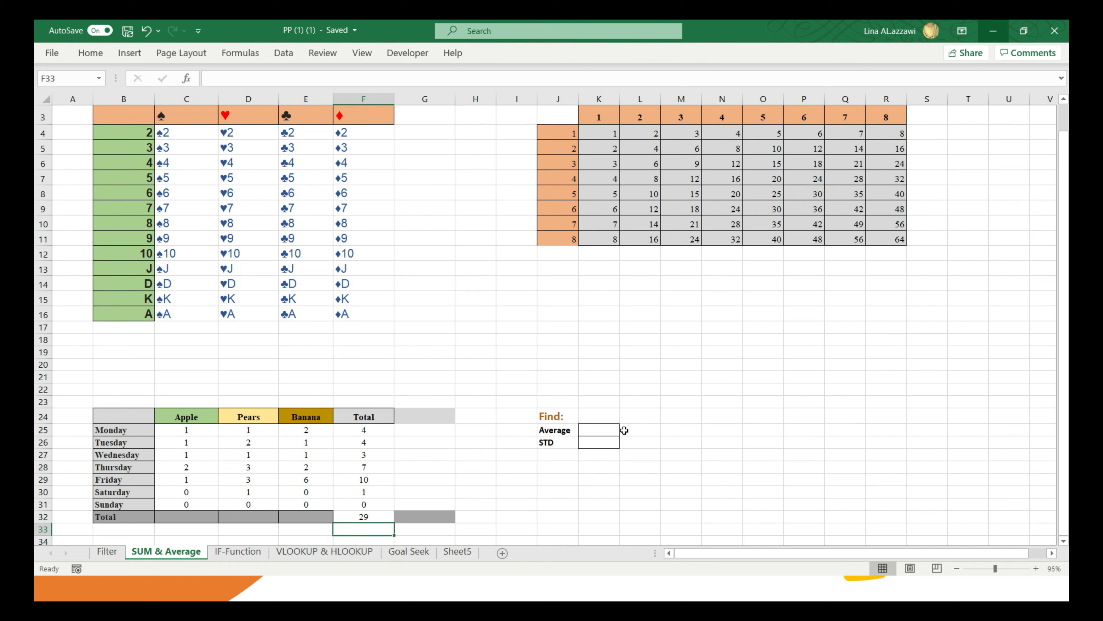
Enter =AVERAGE(F25:F31) in K25 to average the daily totals
left_click(594, 431)
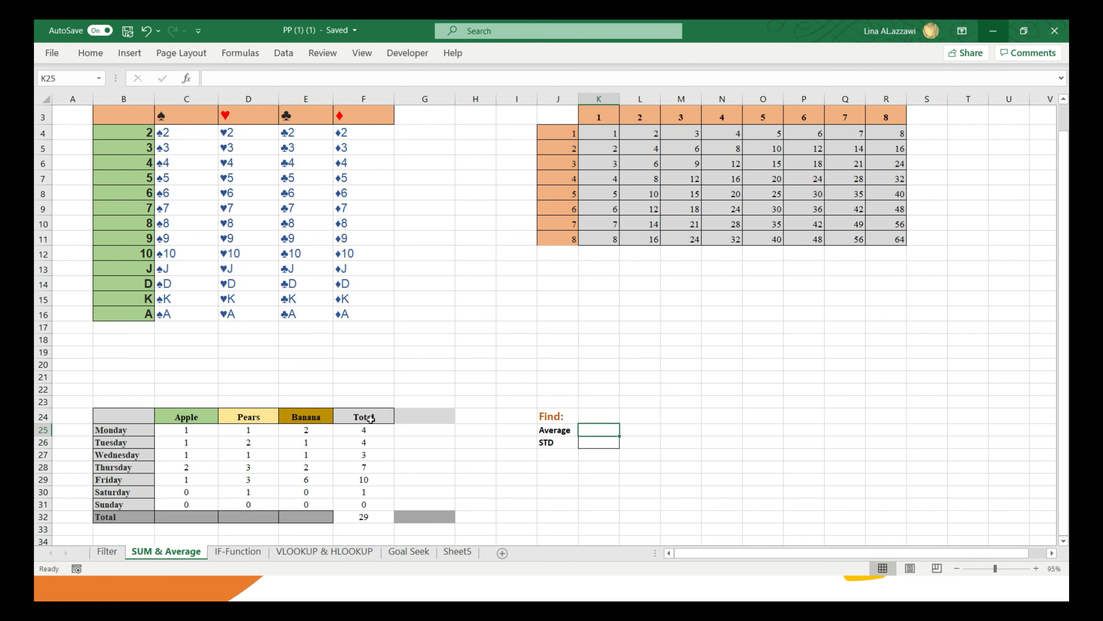
double_click(604, 430)
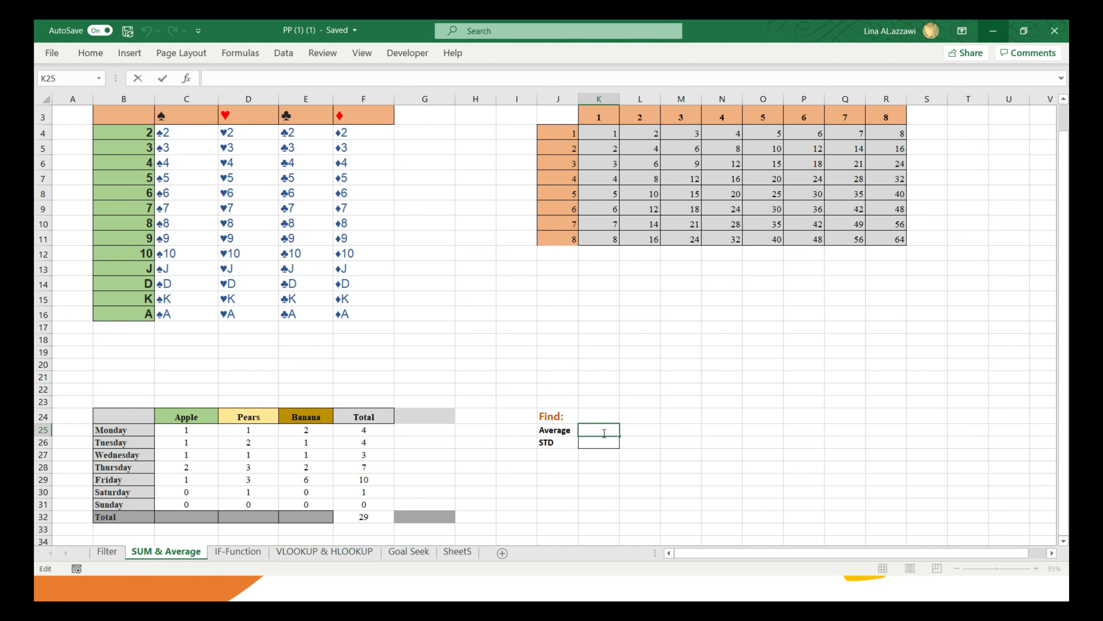
type("=av")
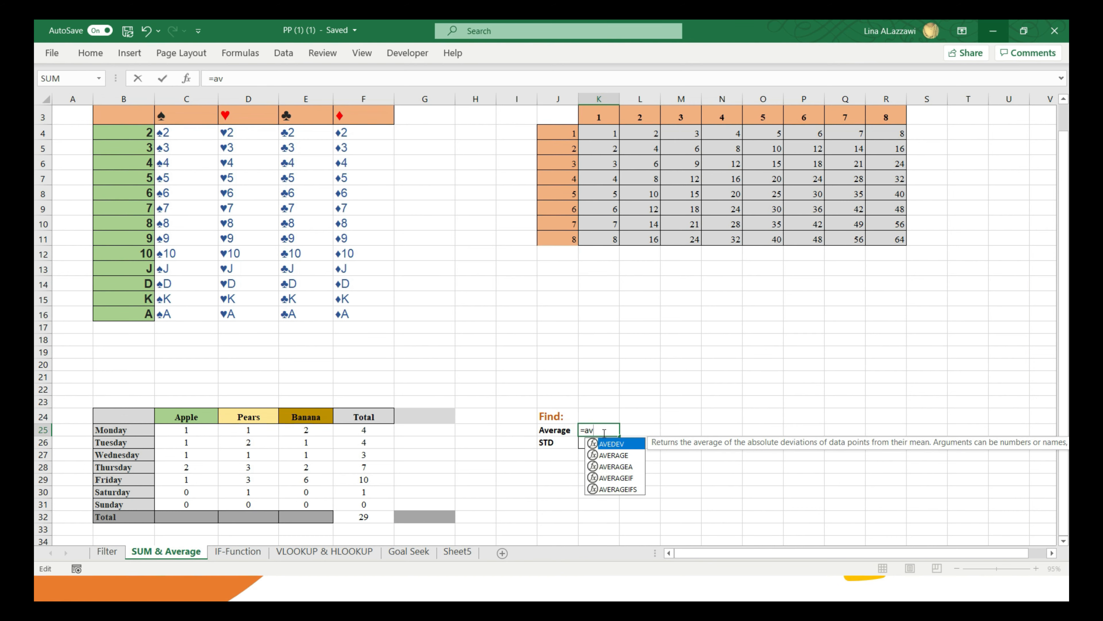
type("erage")
key("Tab")
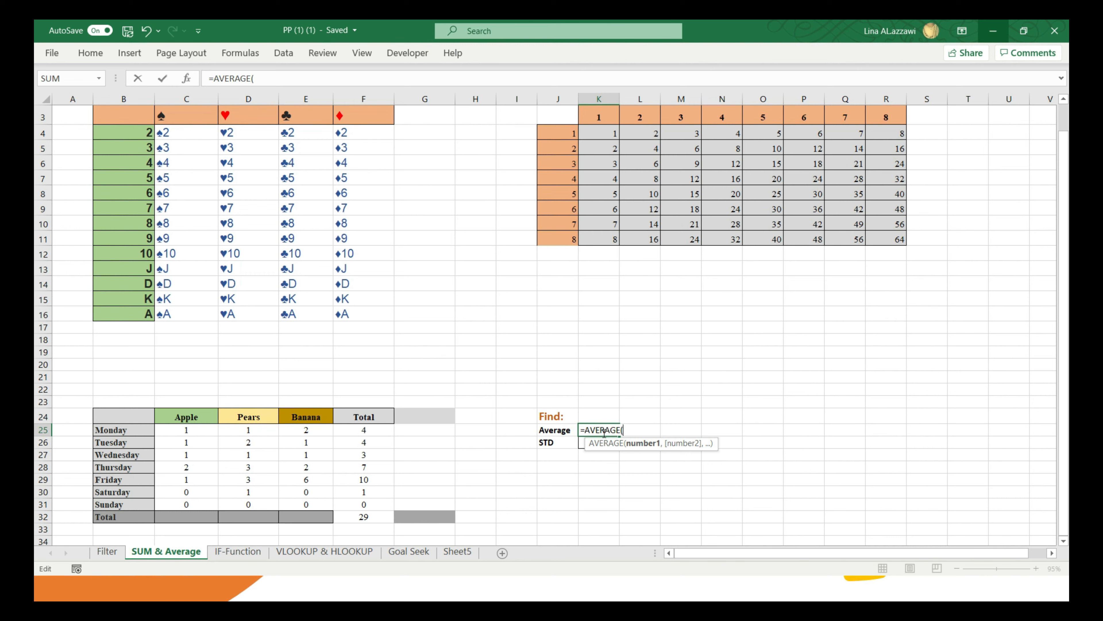
left_click(373, 429)
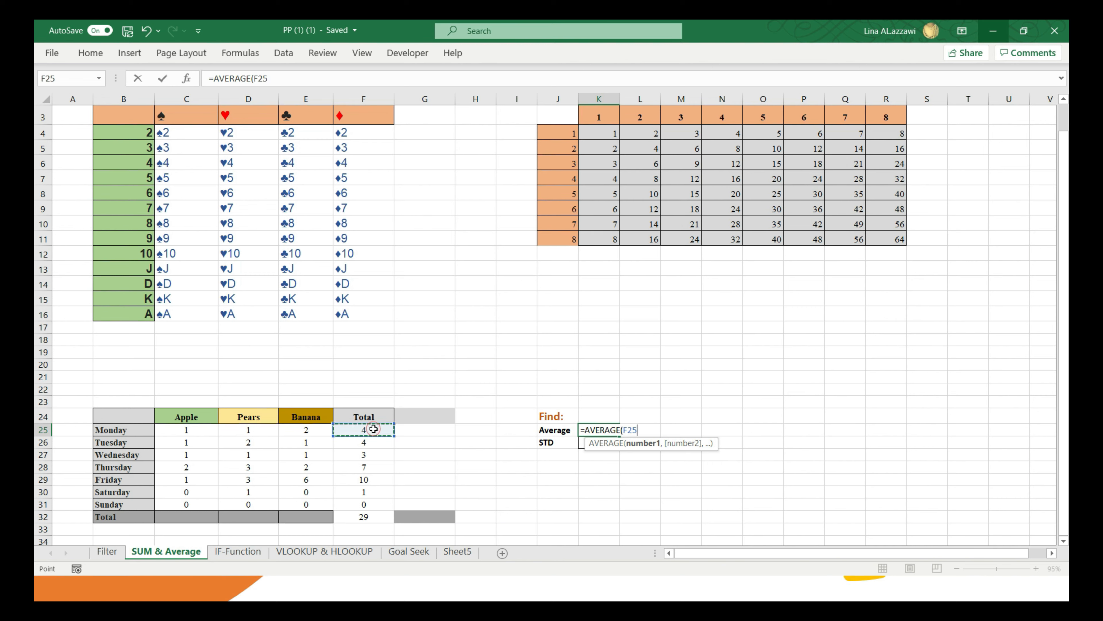
left_click_drag(373, 429, 364, 503)
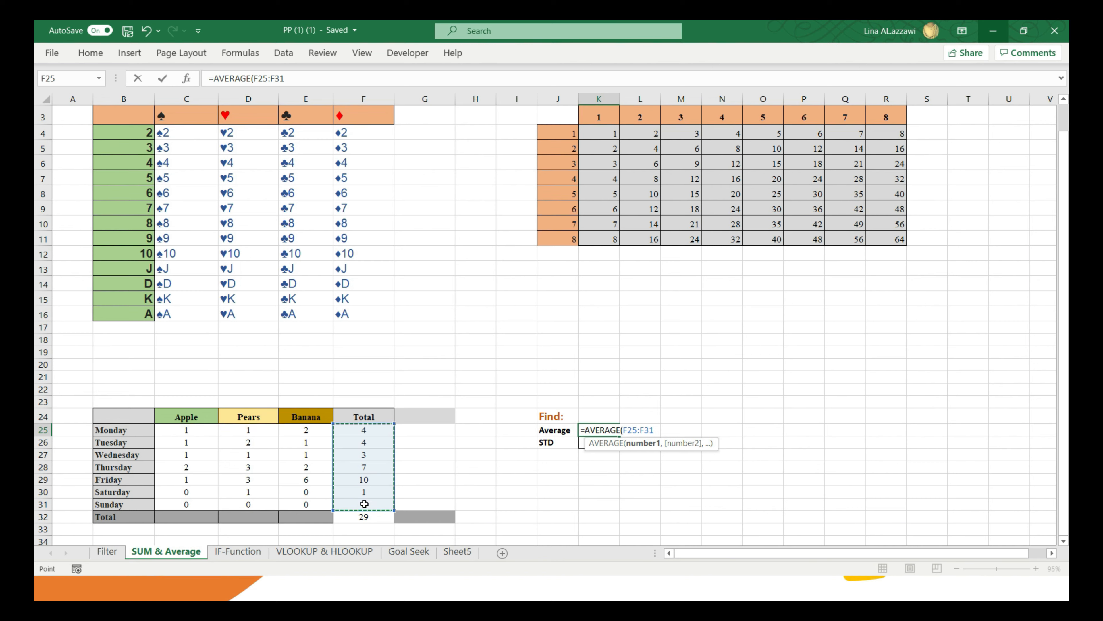
type(")")
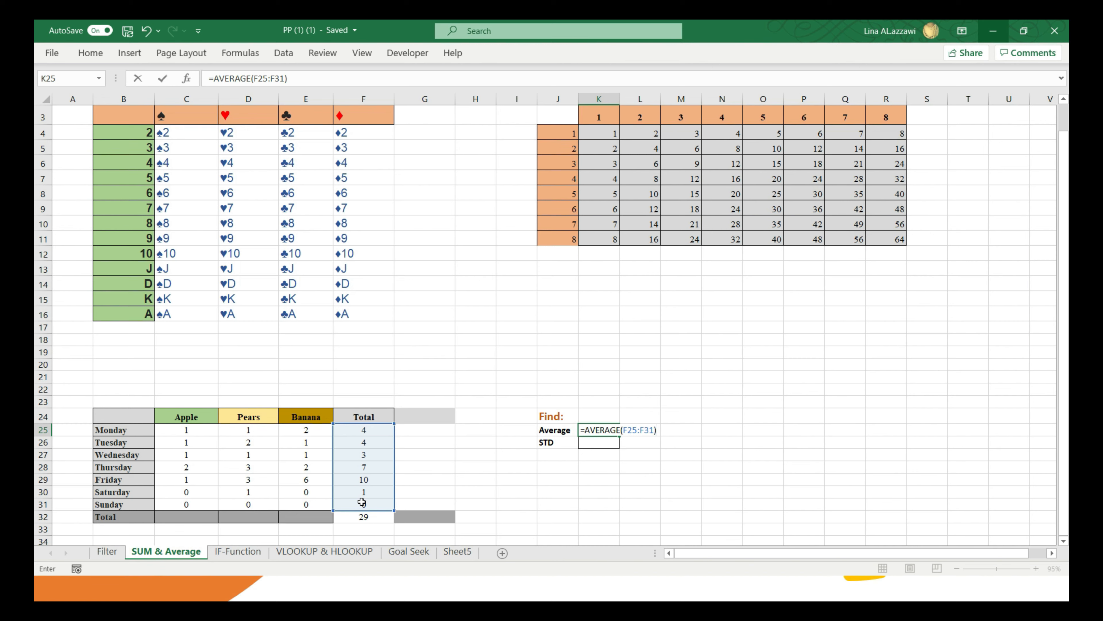
key("Return")
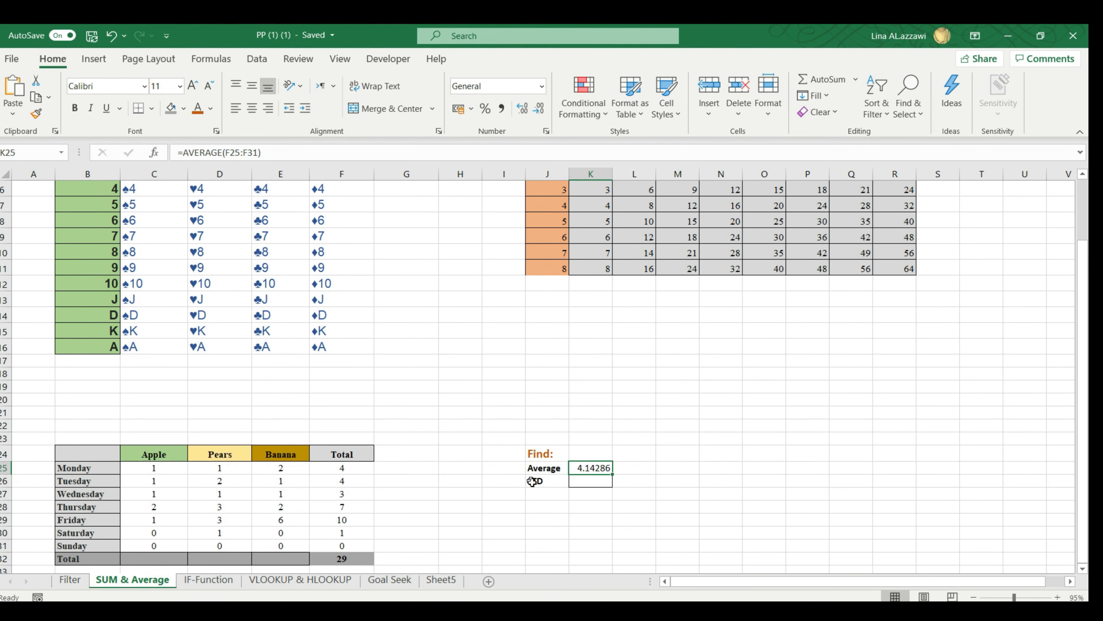
Enter =STDEV.S(F25:F31) in K26 to calculate the sample standard deviation of the daily totals
left_click(351, 468)
left_click_drag(350, 468, 352, 541)
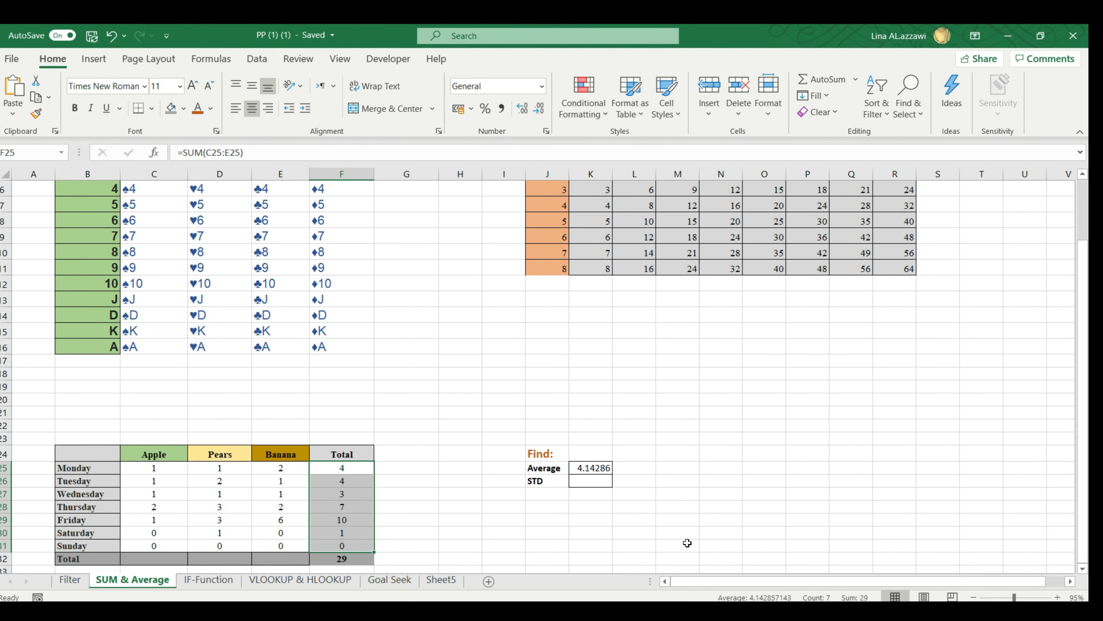
double_click(591, 480)
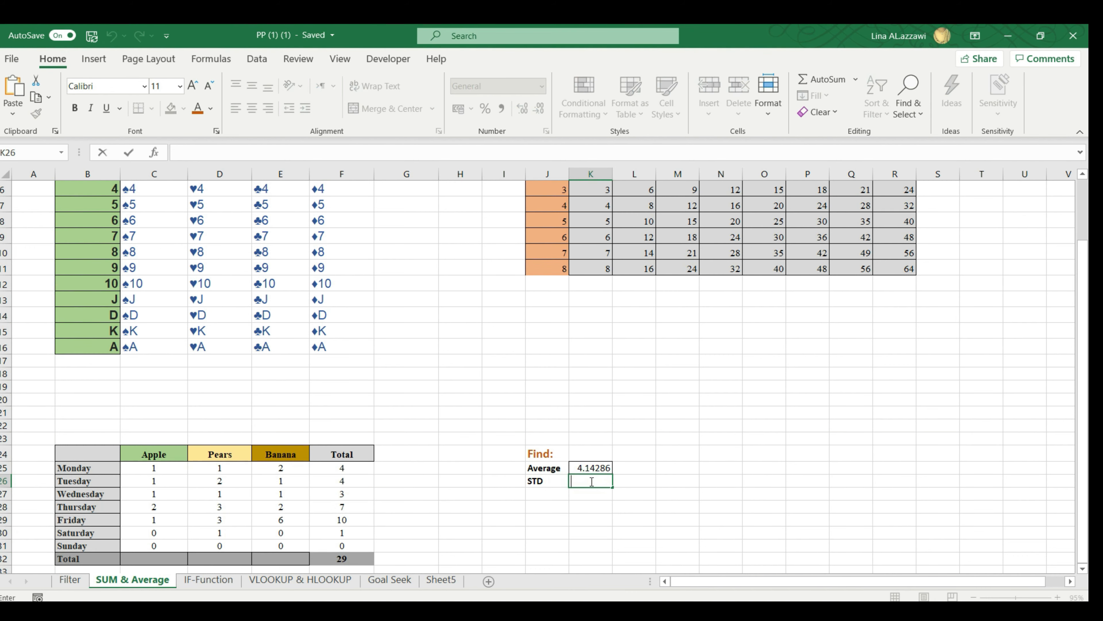
type("=")
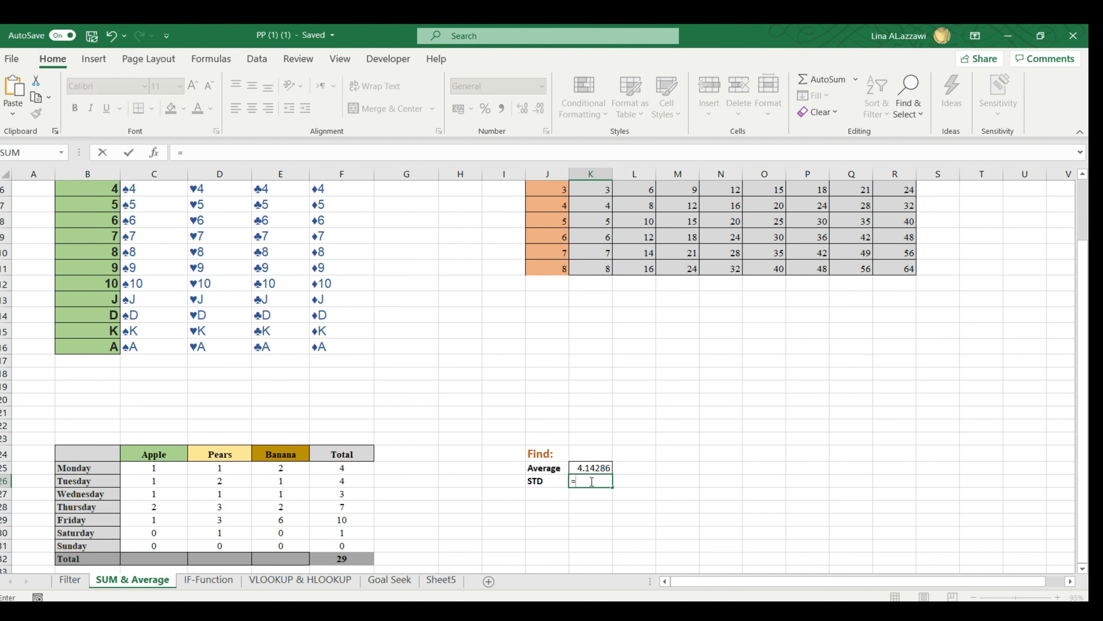
type("std")
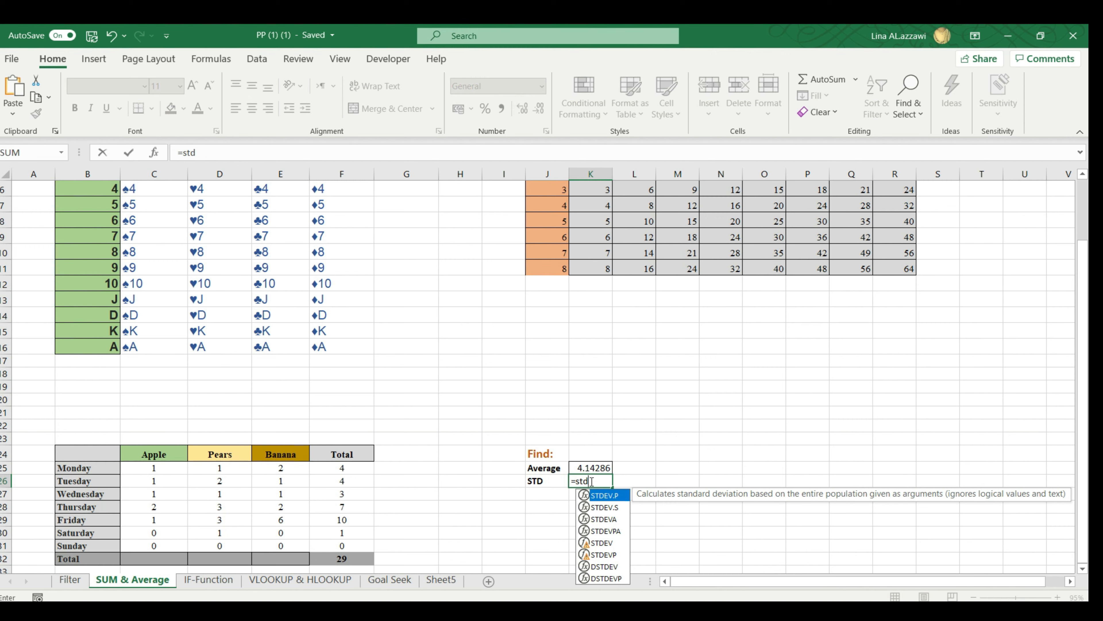
left_click(625, 509)
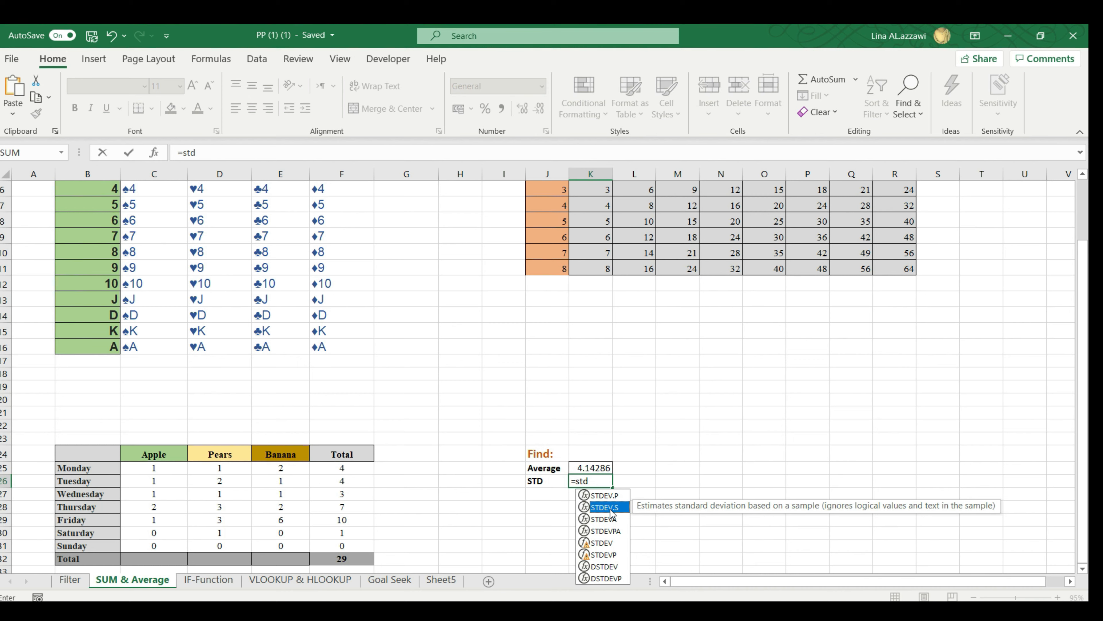
double_click(605, 507)
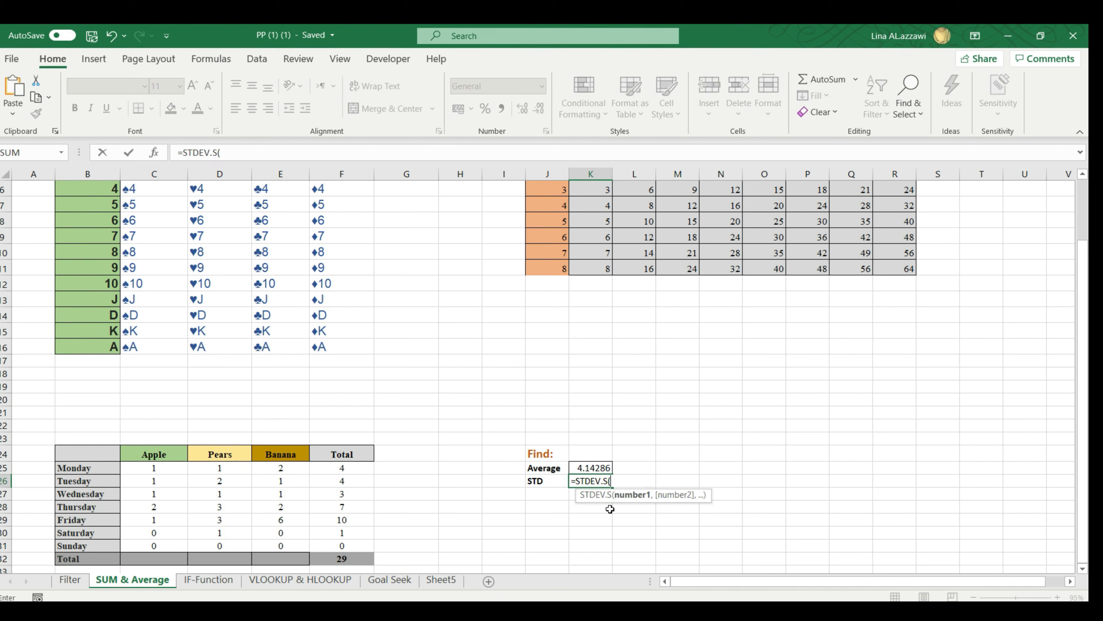
left_click(344, 468)
left_click_drag(343, 468, 355, 543)
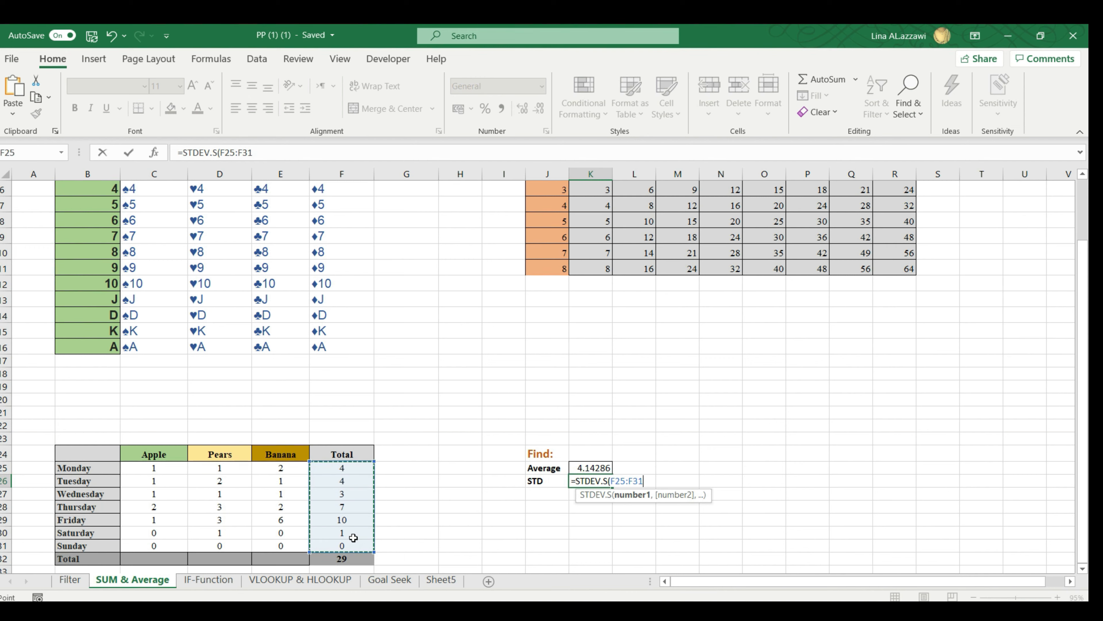
type(")")
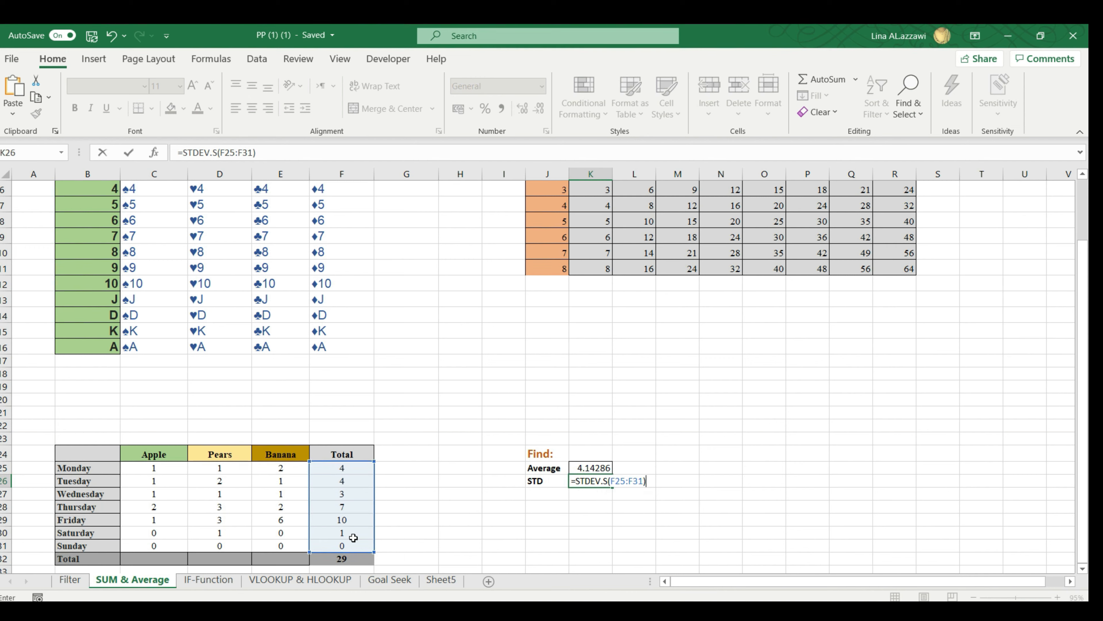
key("Return")
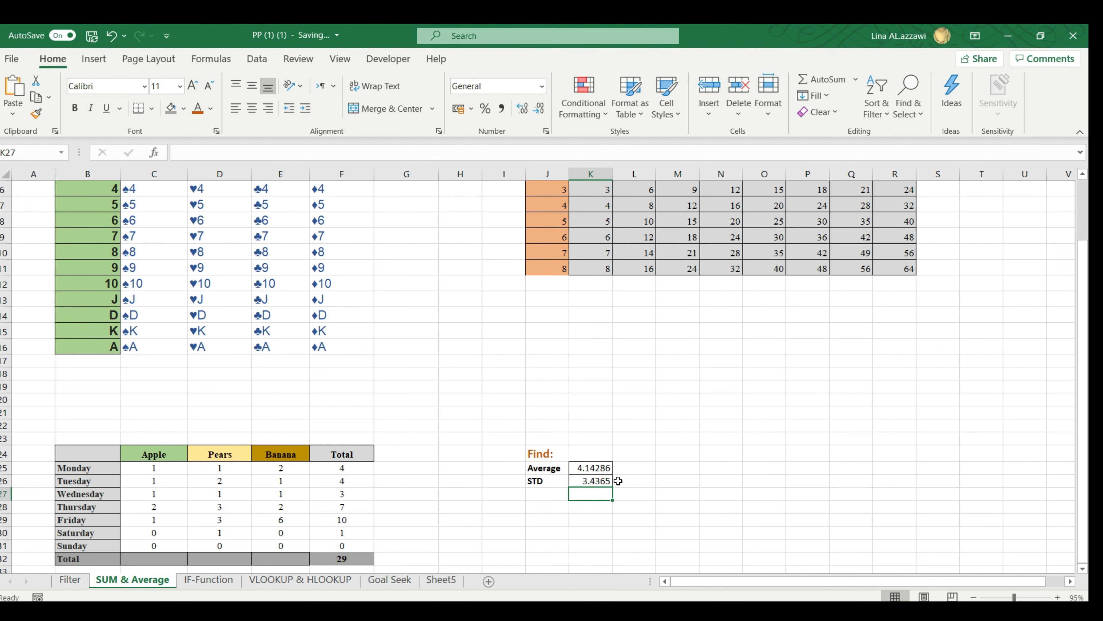
Enter =STDEV.P(F25:F31) in L26 to calculate the population standard deviation of the daily totals
left_click(636, 482)
type("=")
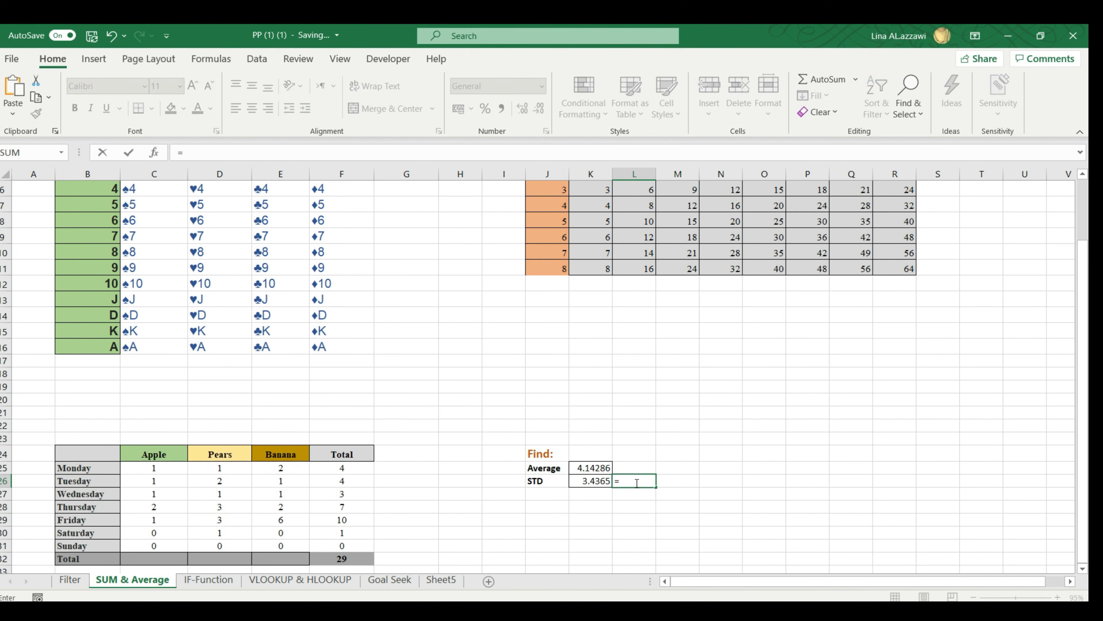
type("std")
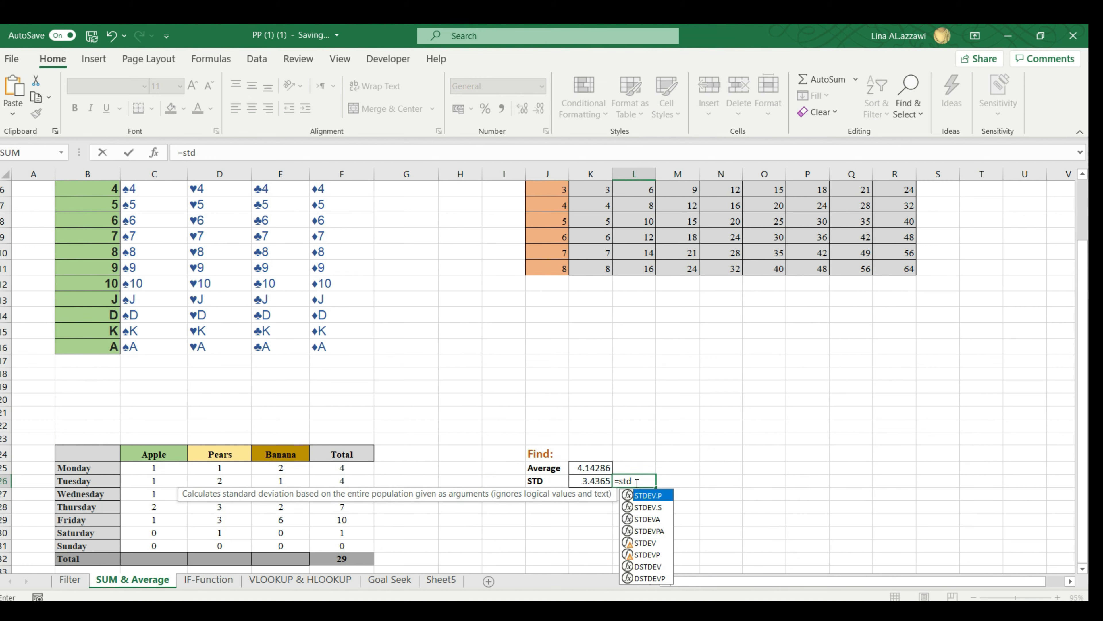
key("Tab")
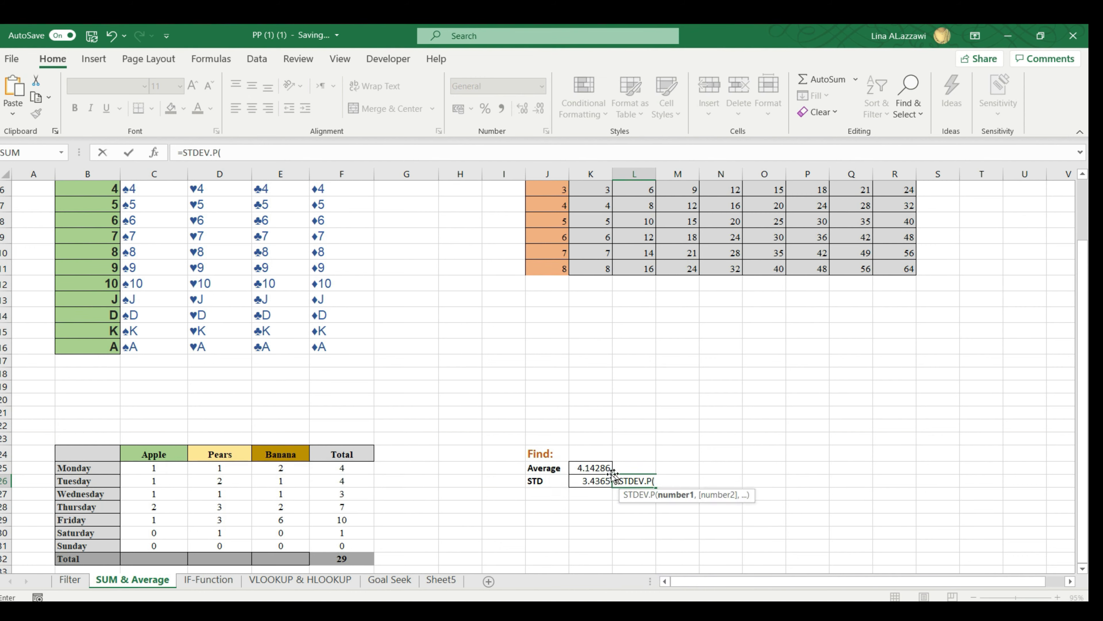
left_click_drag(343, 469, 350, 544)
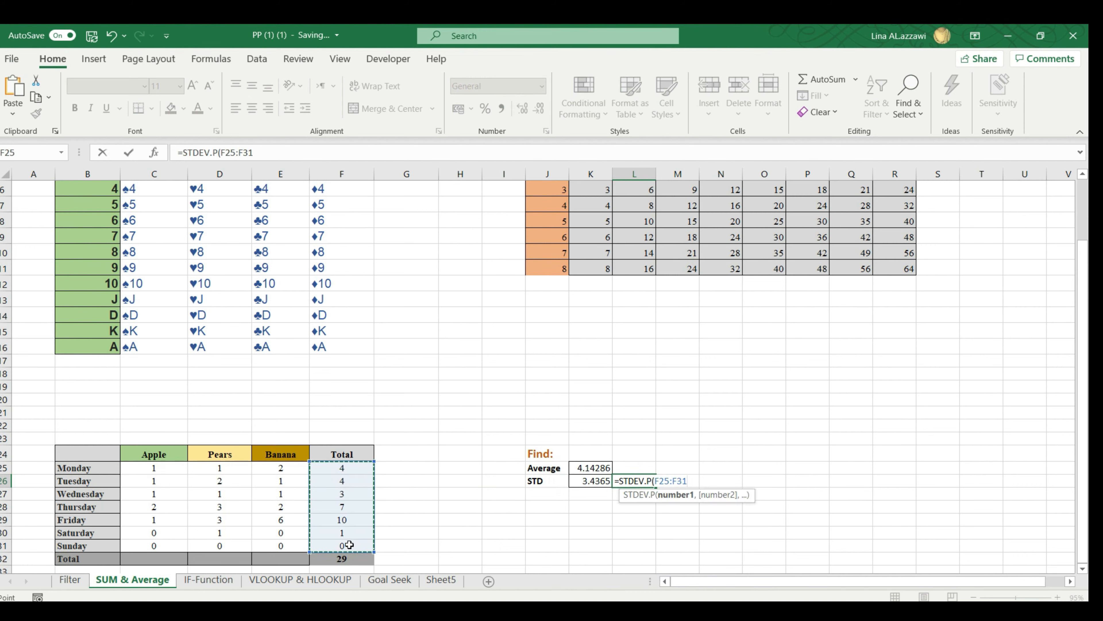
type(")")
key("Return")
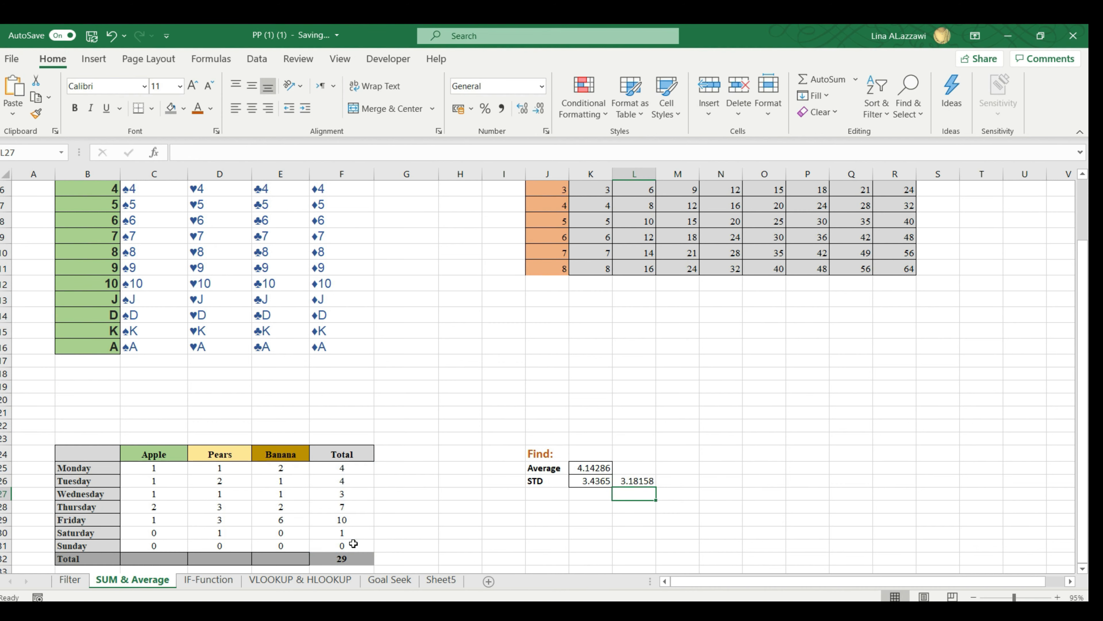
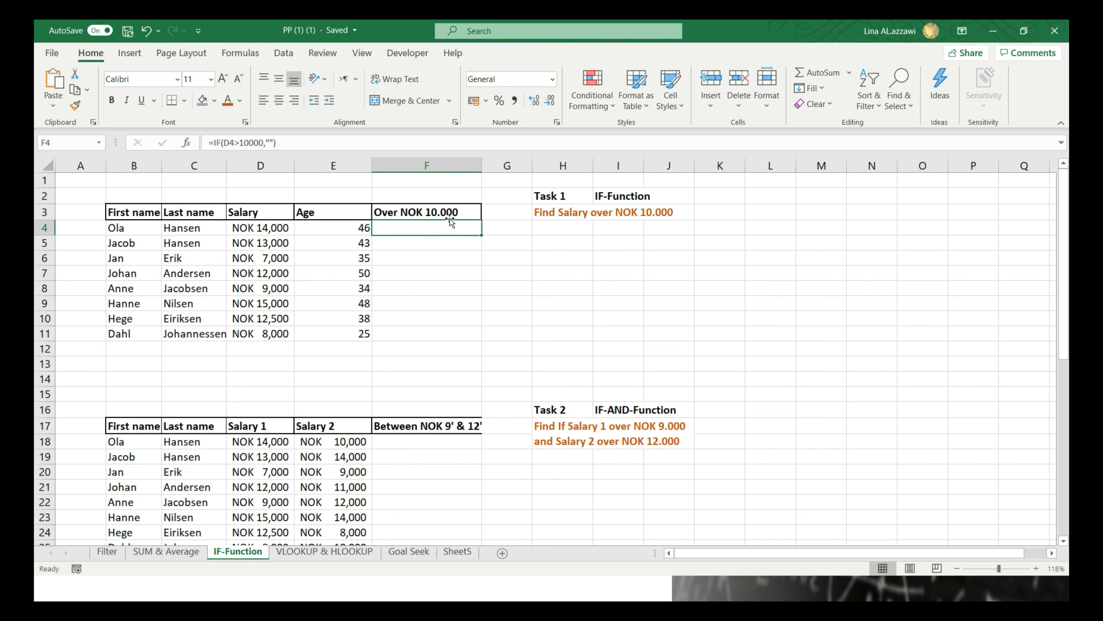
type("=")
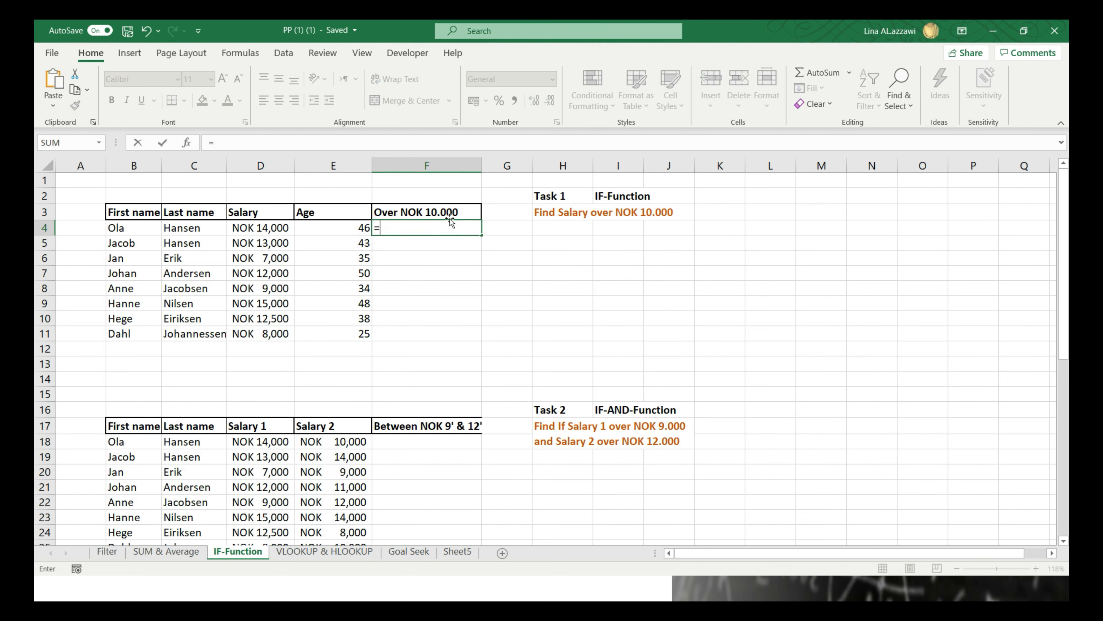
type("if")
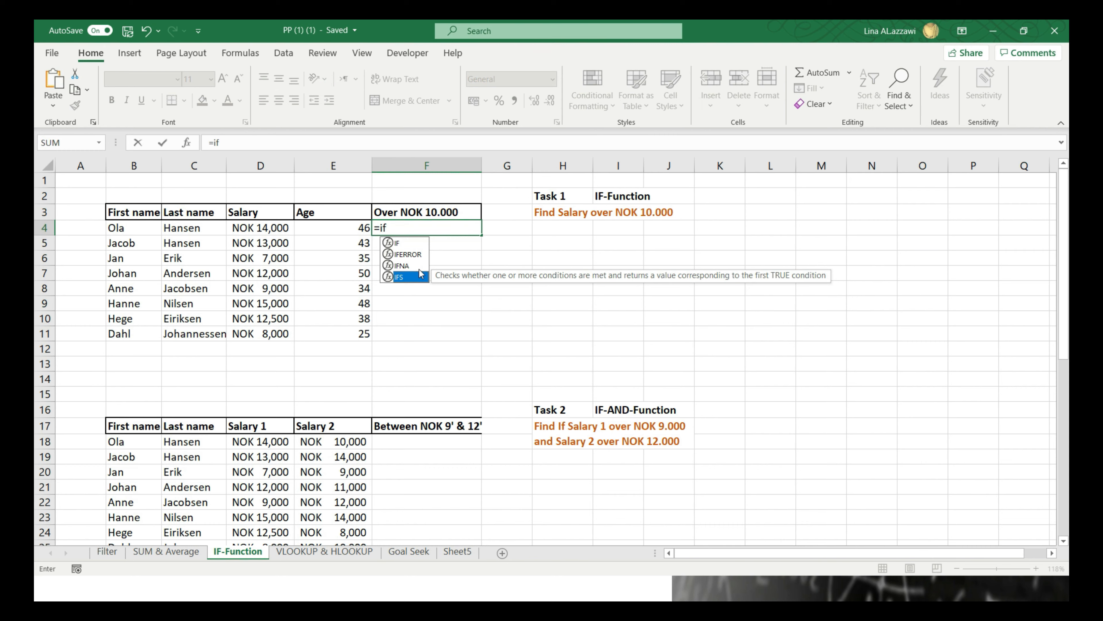
left_click(413, 244)
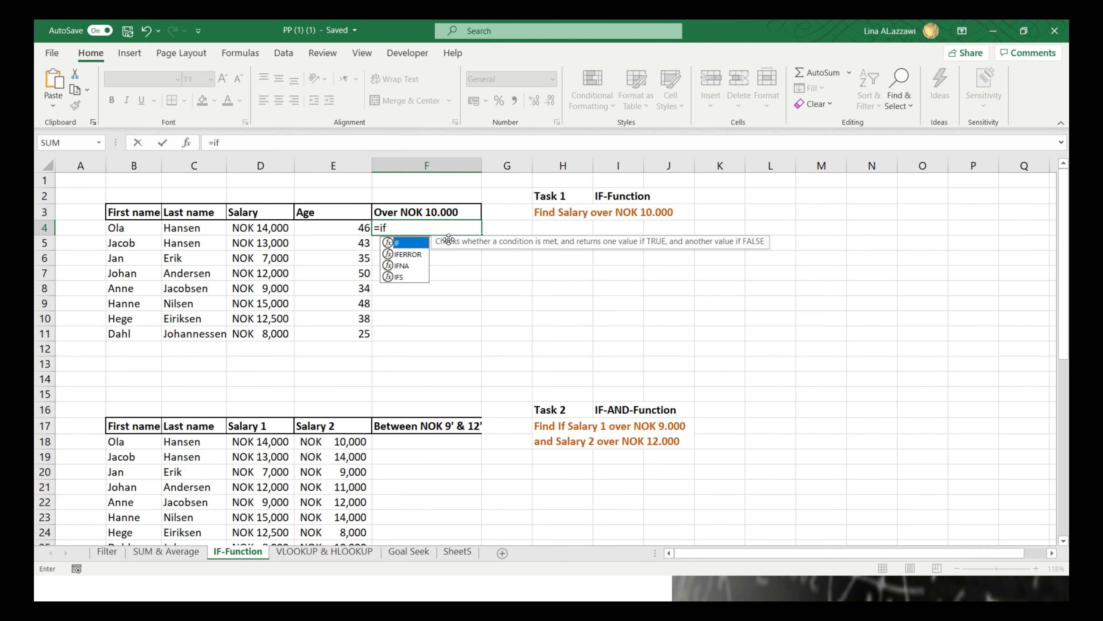
left_click(400, 224)
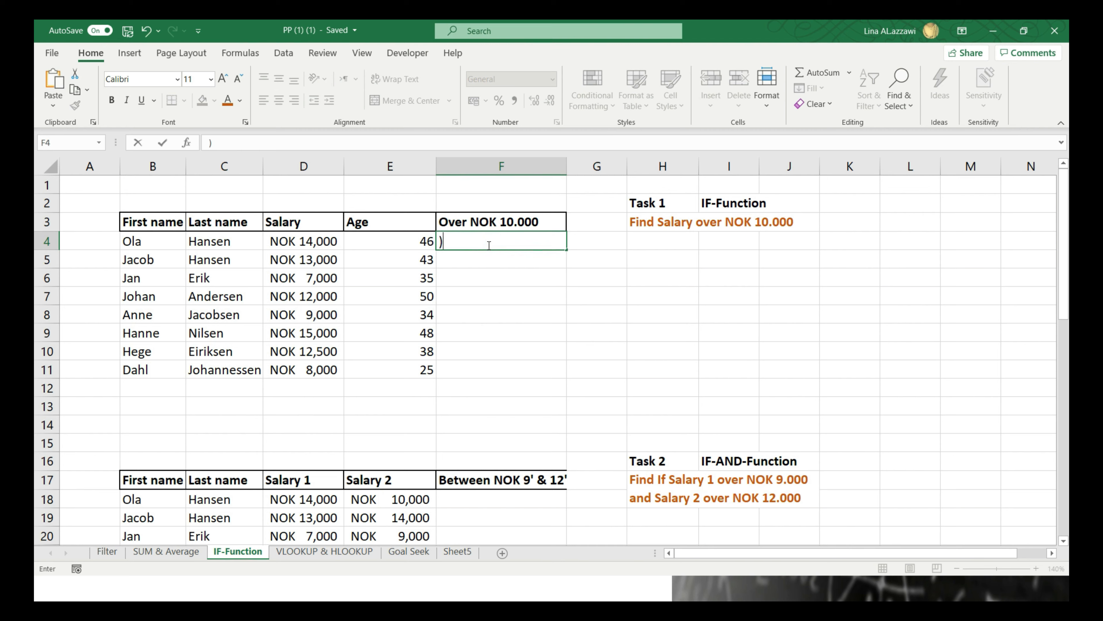
Enter =IF(D4>10000,"Over","Under") in F4 to classify the first salary against NOK 10,000
type("=i")
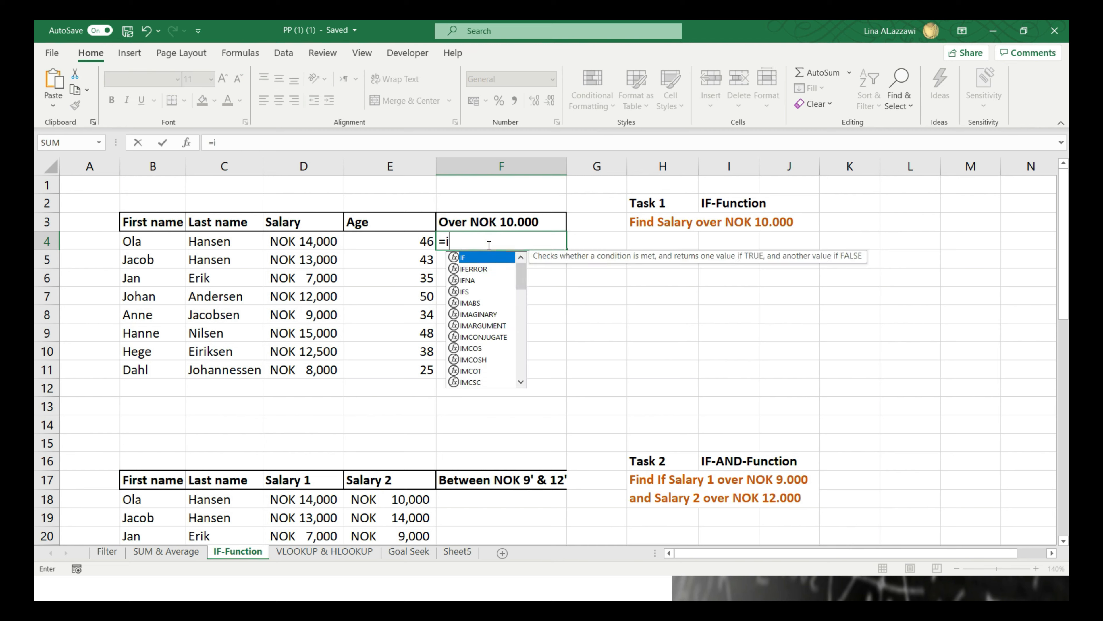
key("Tab")
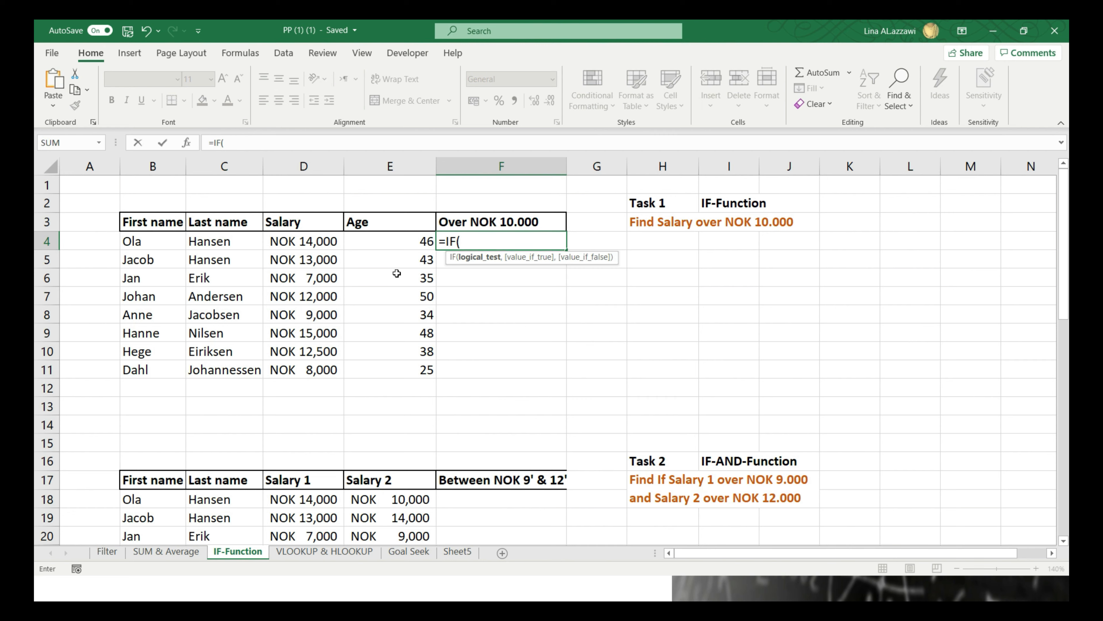
left_click(310, 241)
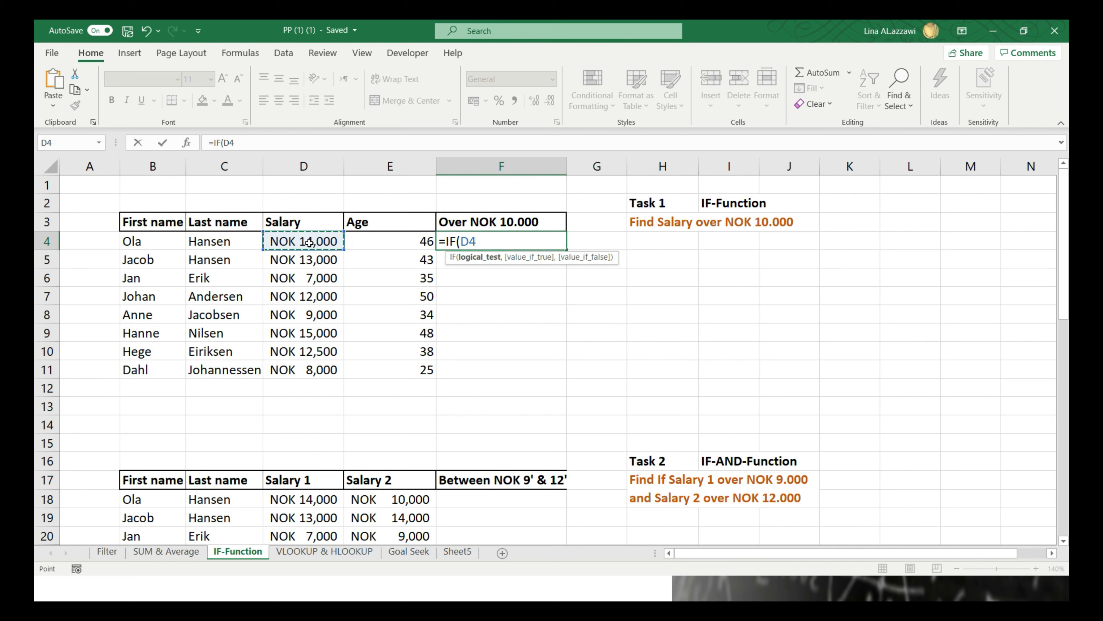
type(">10000,")
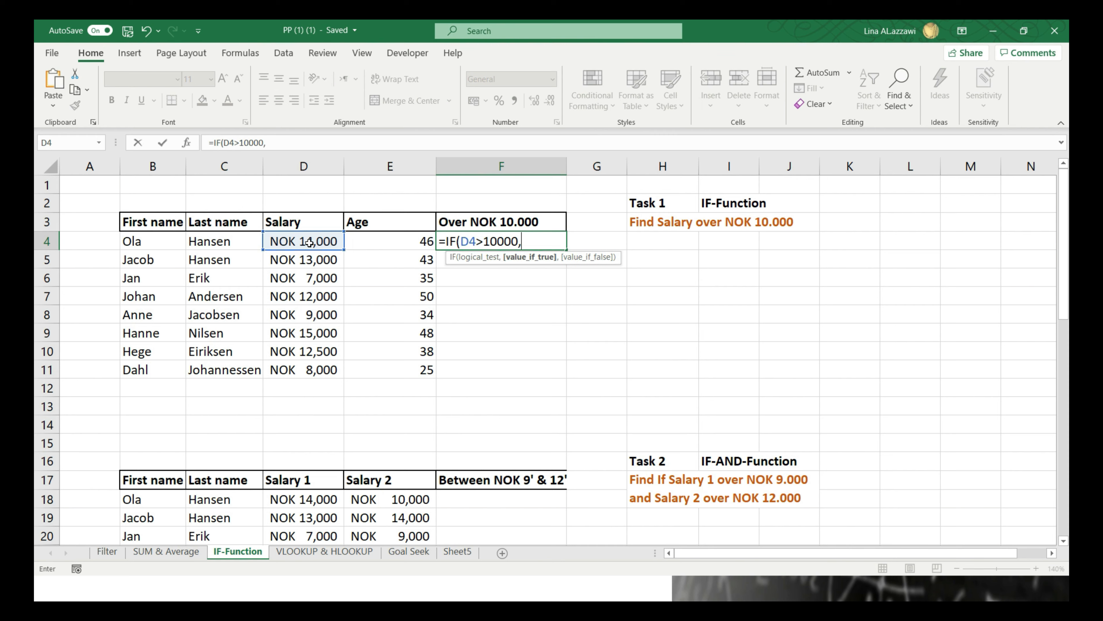
type("\"Over")
type("\",\"")
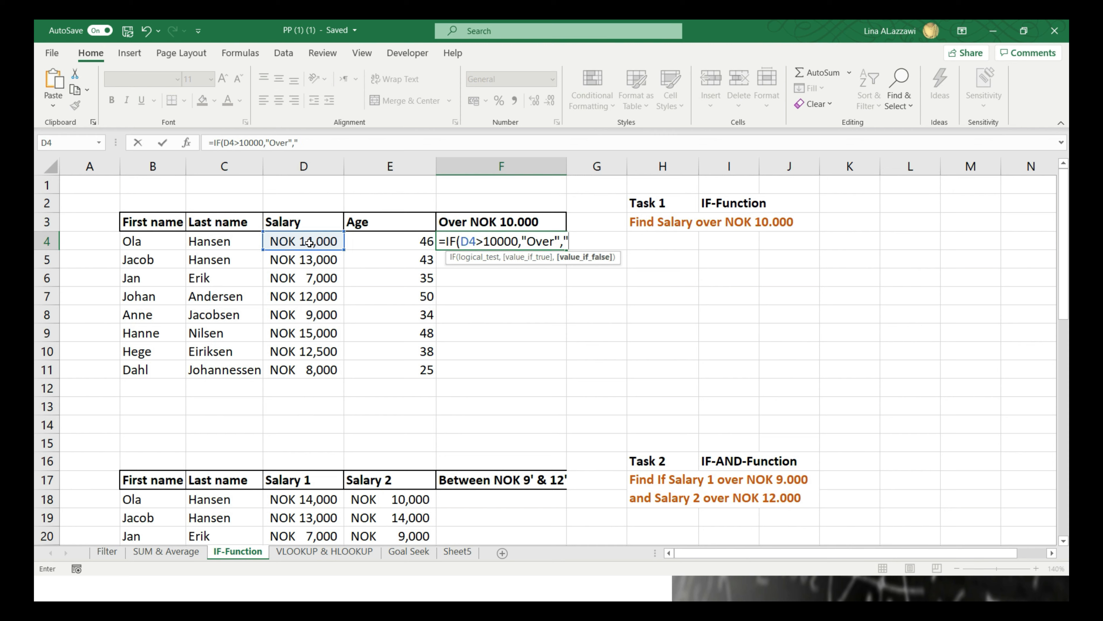
type("Under\")")
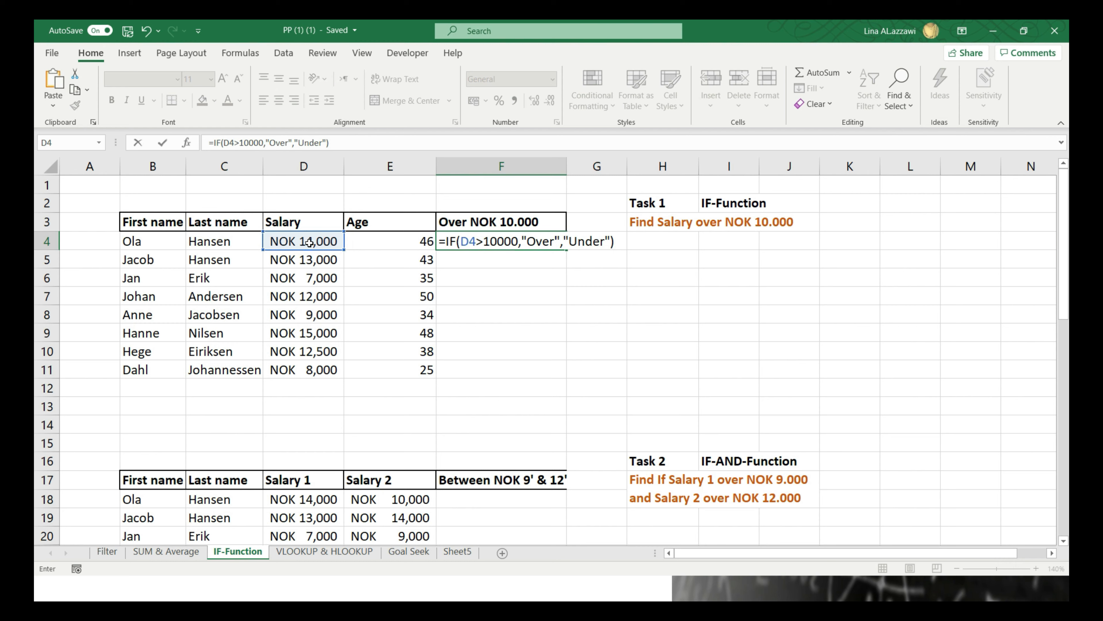
key("Return")
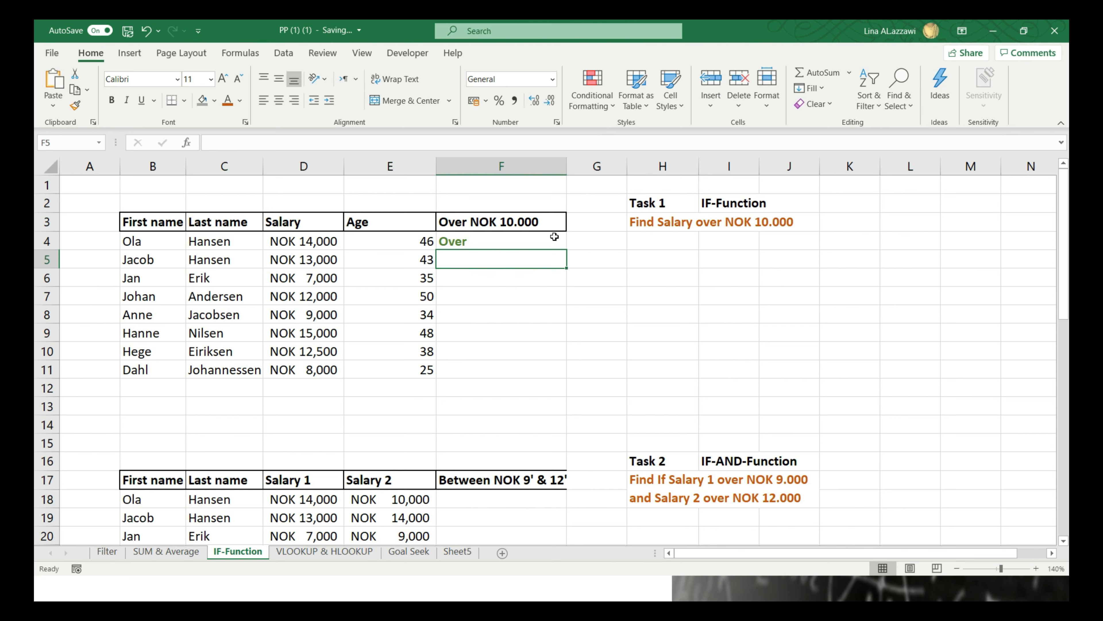
Fill the IF formula from F4 down to F11 to classify every salary in the Task 1 table
left_click(524, 241)
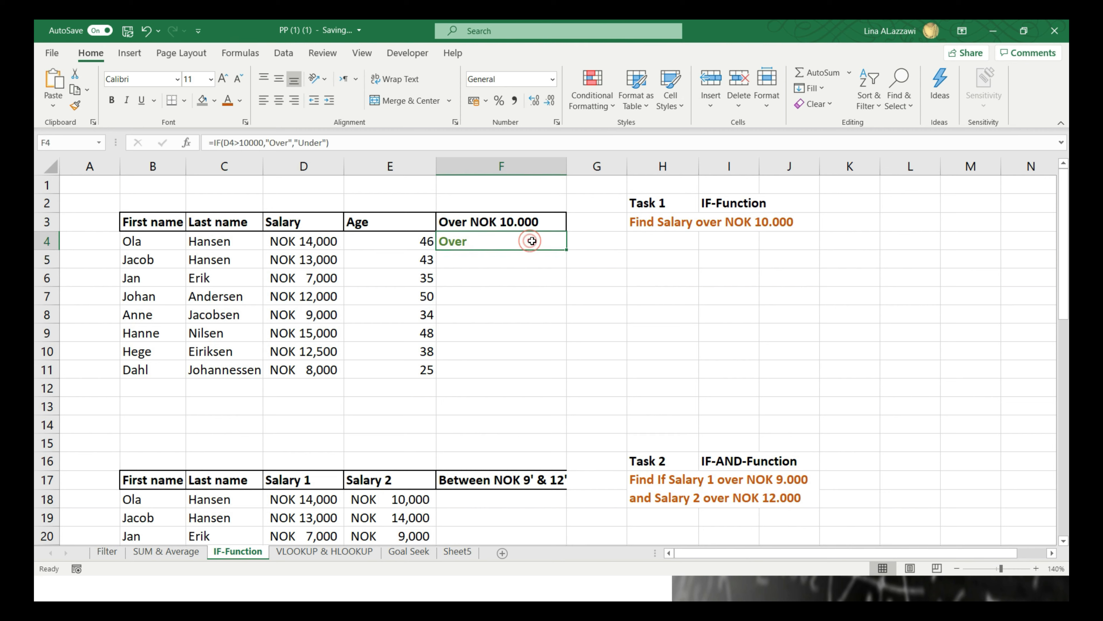
double_click(567, 249)
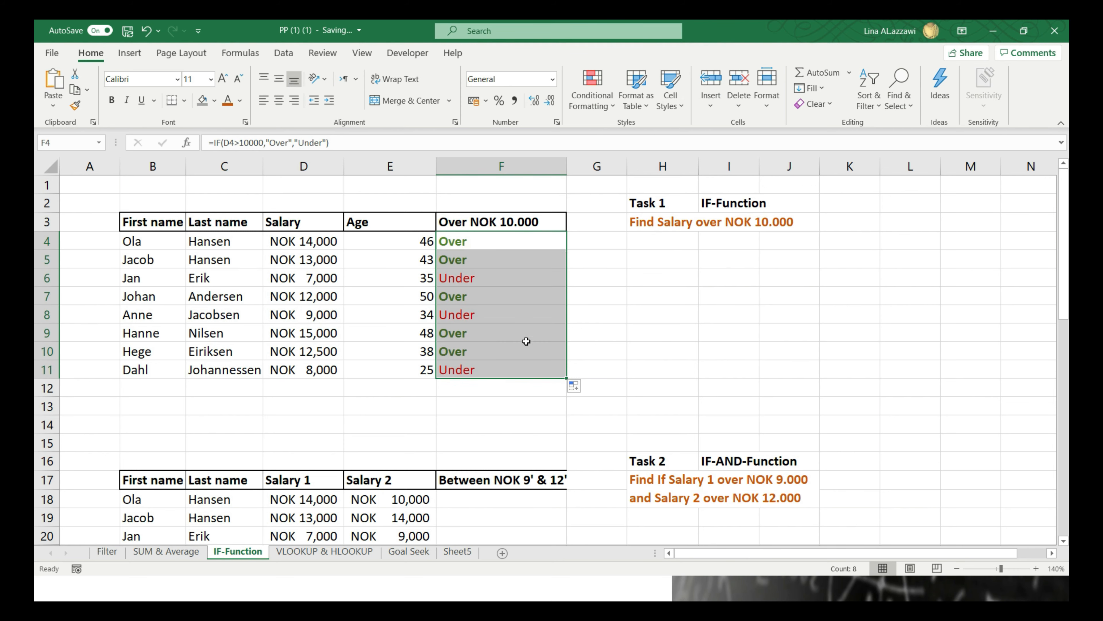
left_click(601, 309)
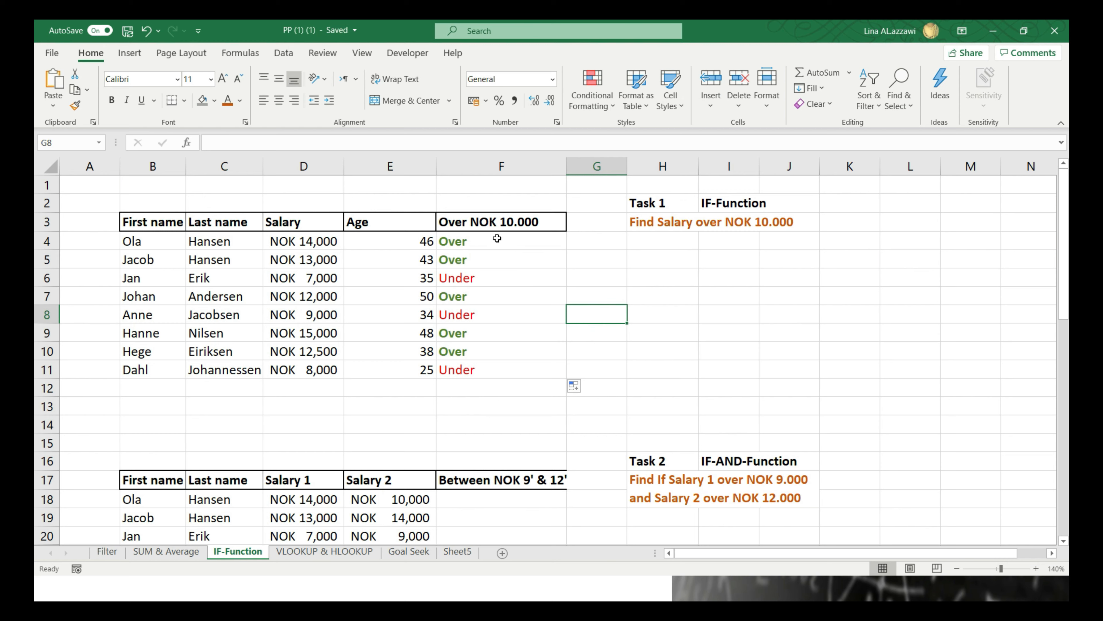
left_click_drag(498, 239, 505, 362)
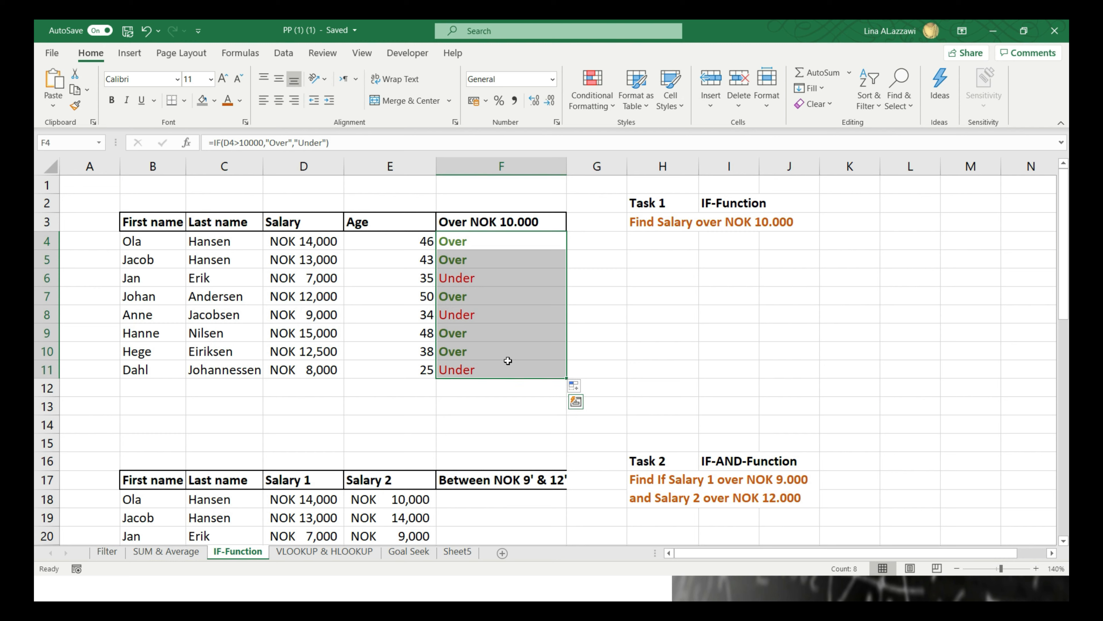
left_click(574, 296)
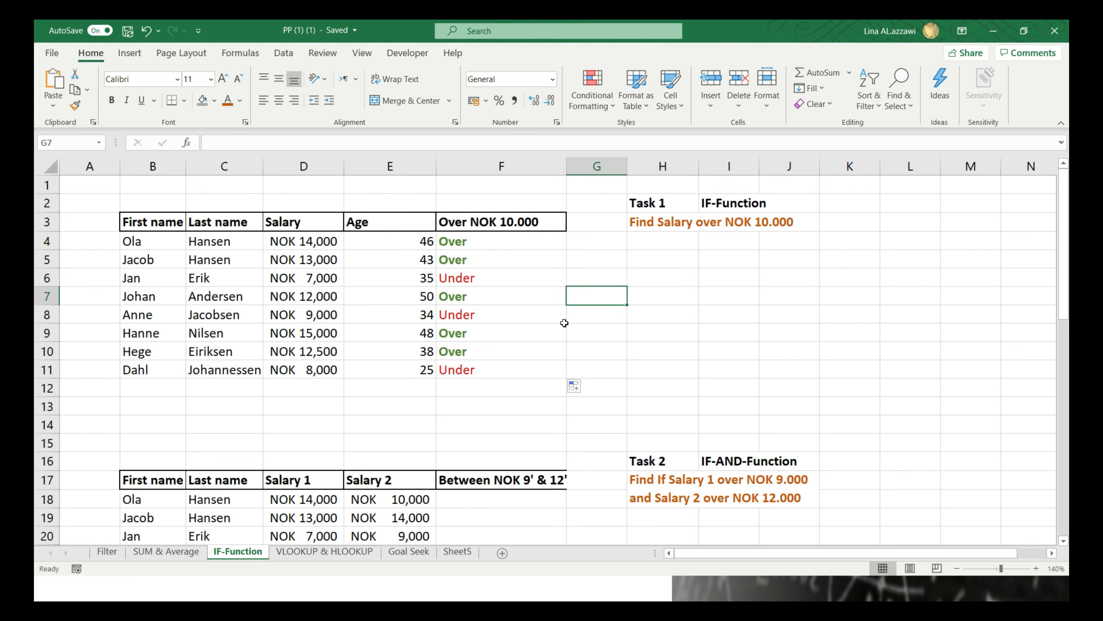
Start an IF formula in F18 with the logical test AND(D18>8000,E18>12000) for the Task 2 salary table
scroll(564, 322, "down", 10)
scroll(564, 323, "up", 10)
left_click_drag(1066, 210, 1065, 285)
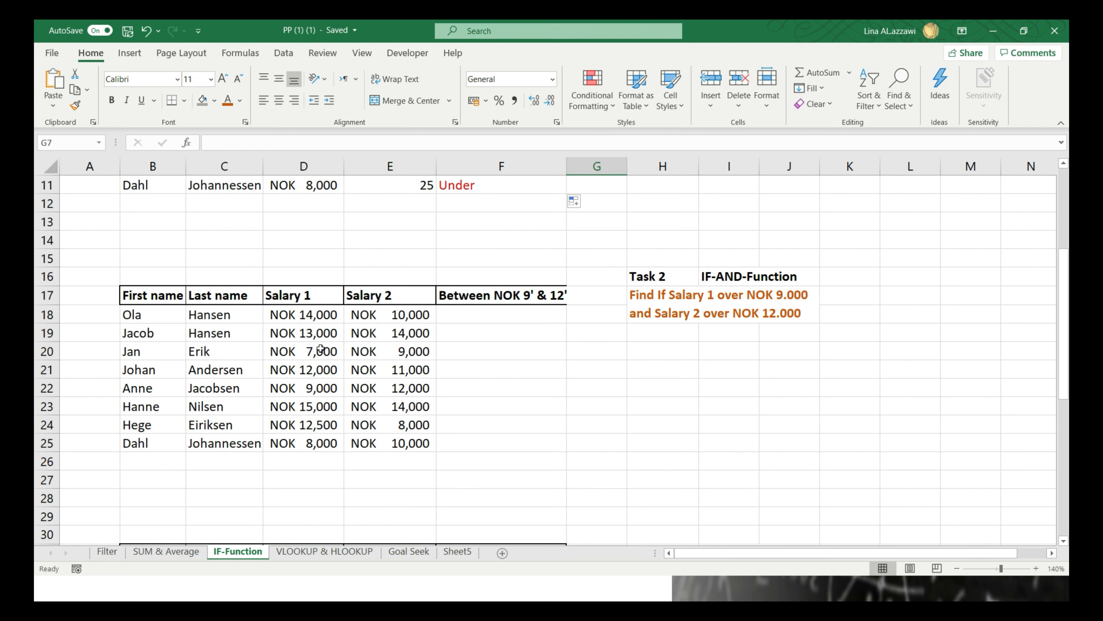
left_click(495, 316)
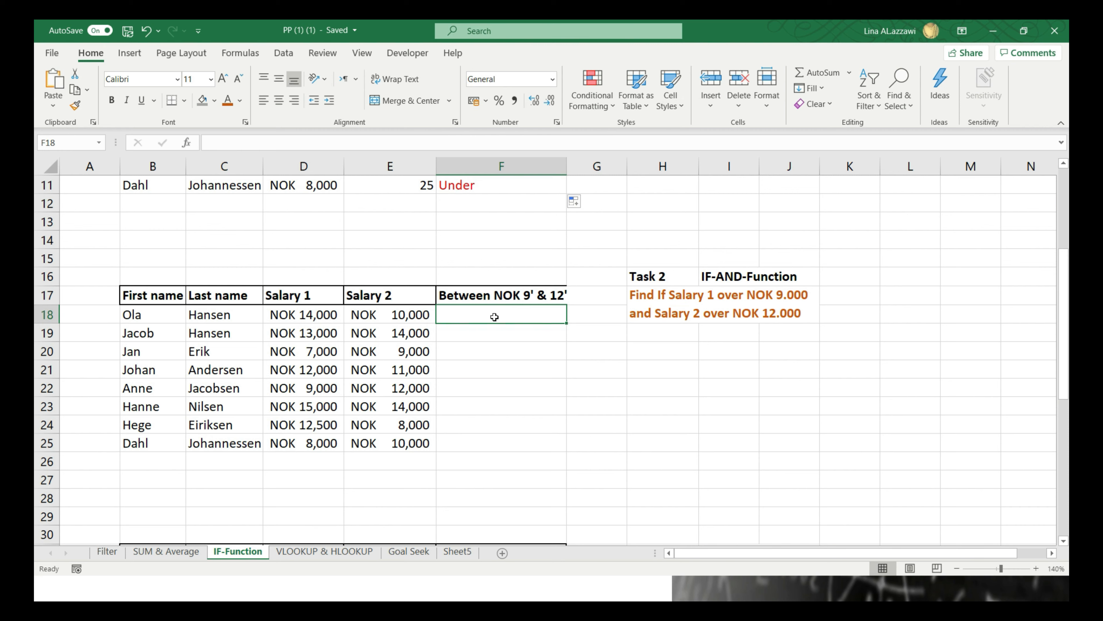
type("=if")
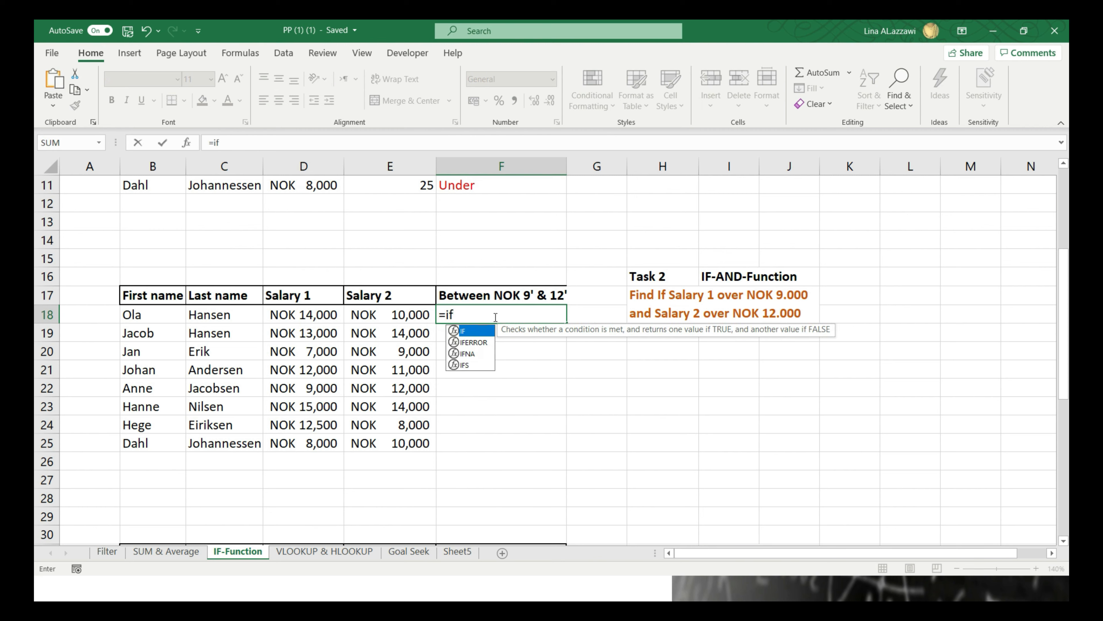
key("Tab")
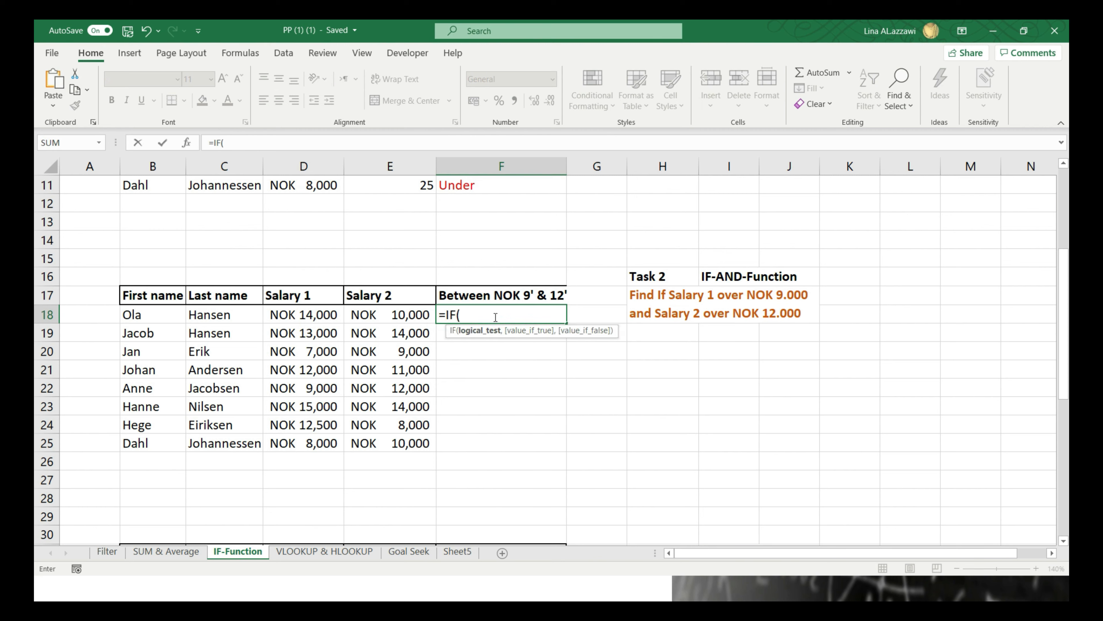
type("AND")
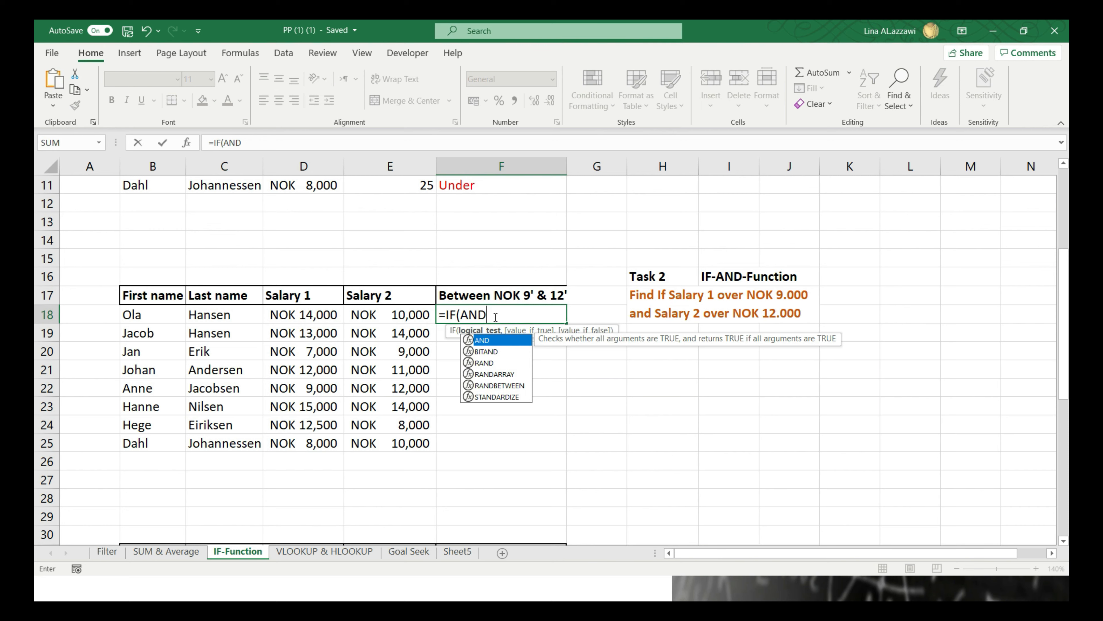
type("(")
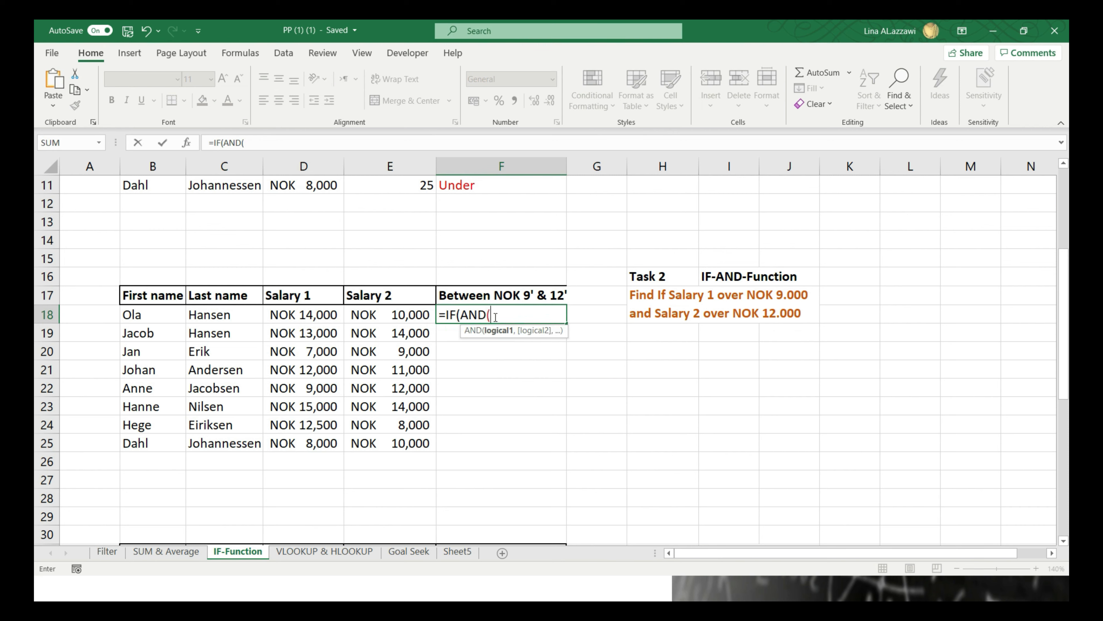
left_click(319, 318)
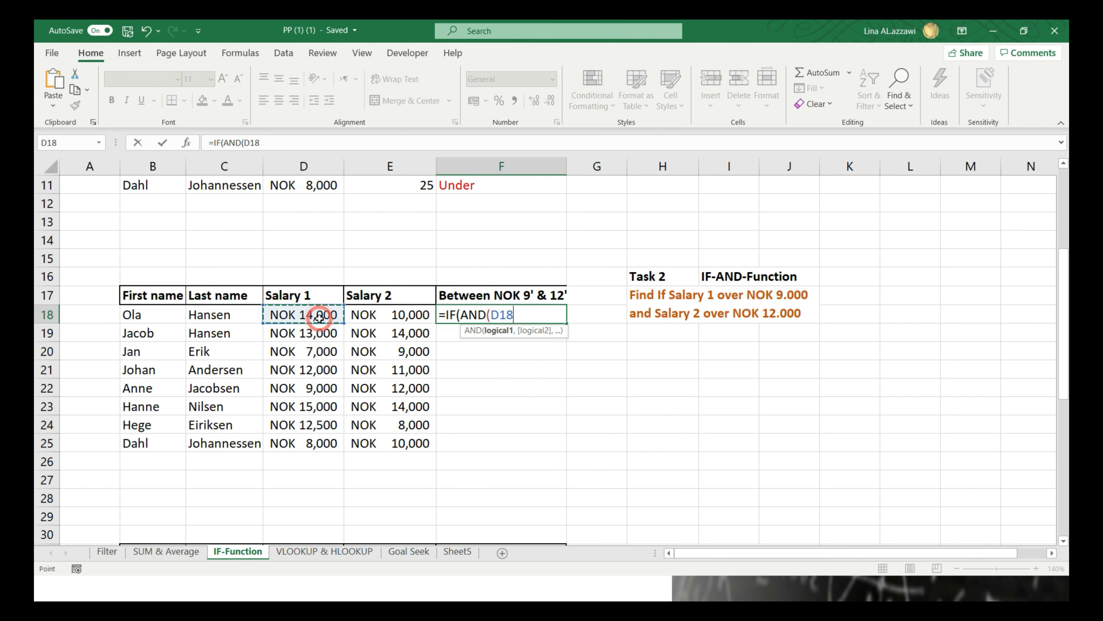
type(">")
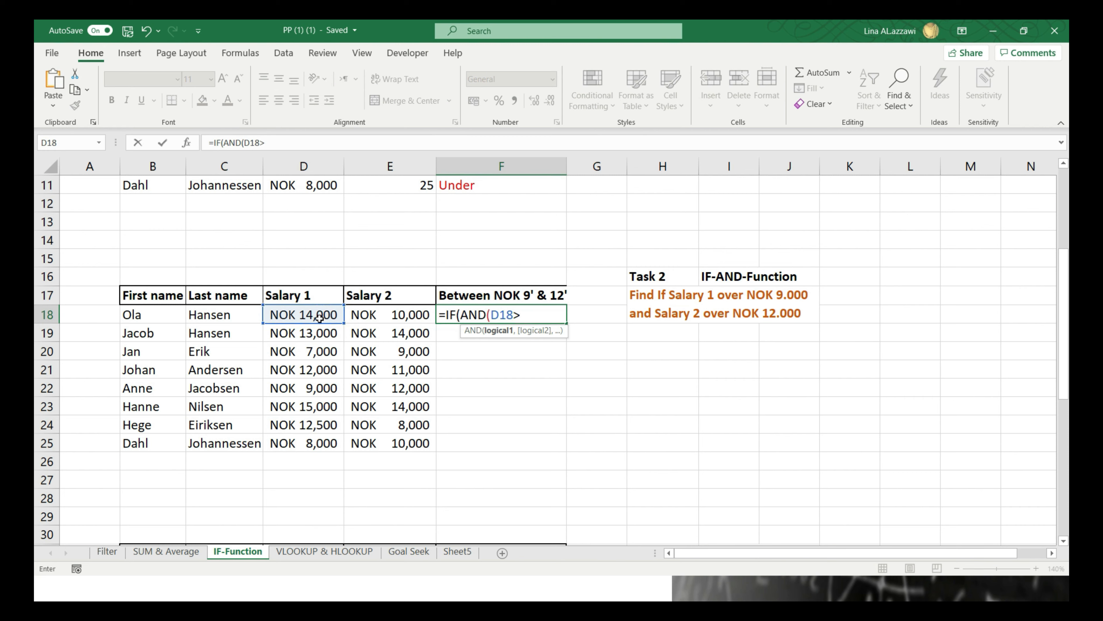
type("8000,")
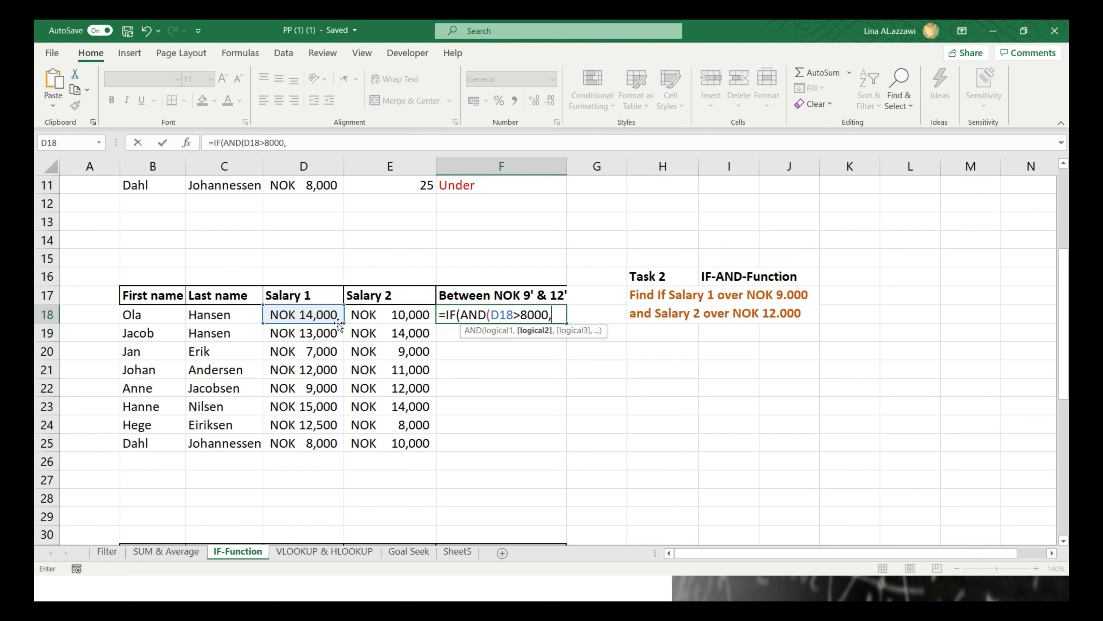
left_click(382, 313)
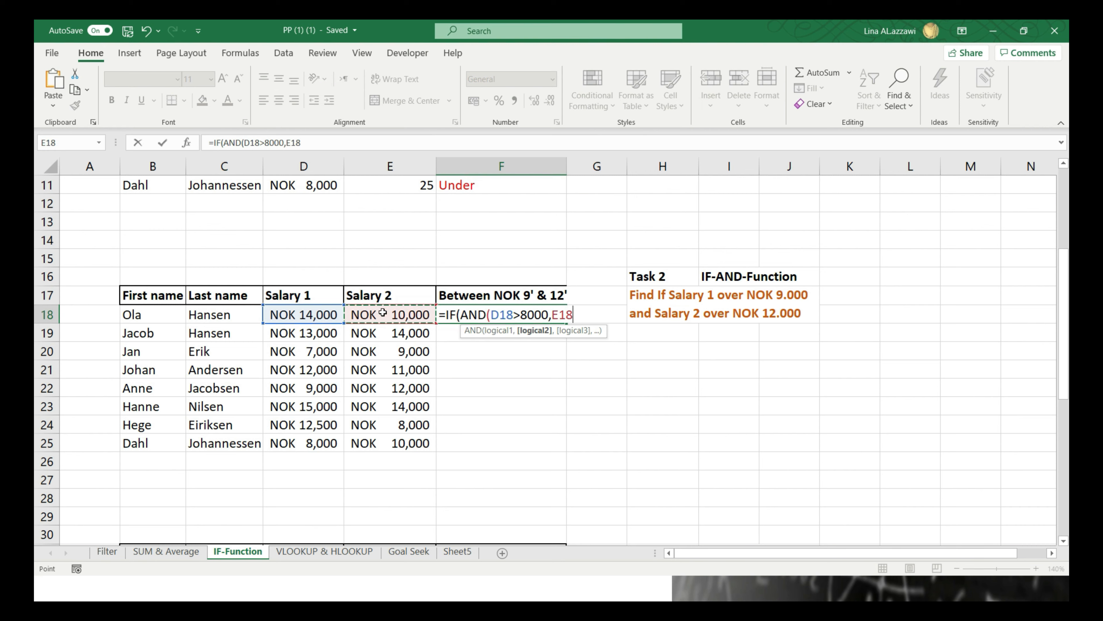
type(">12")
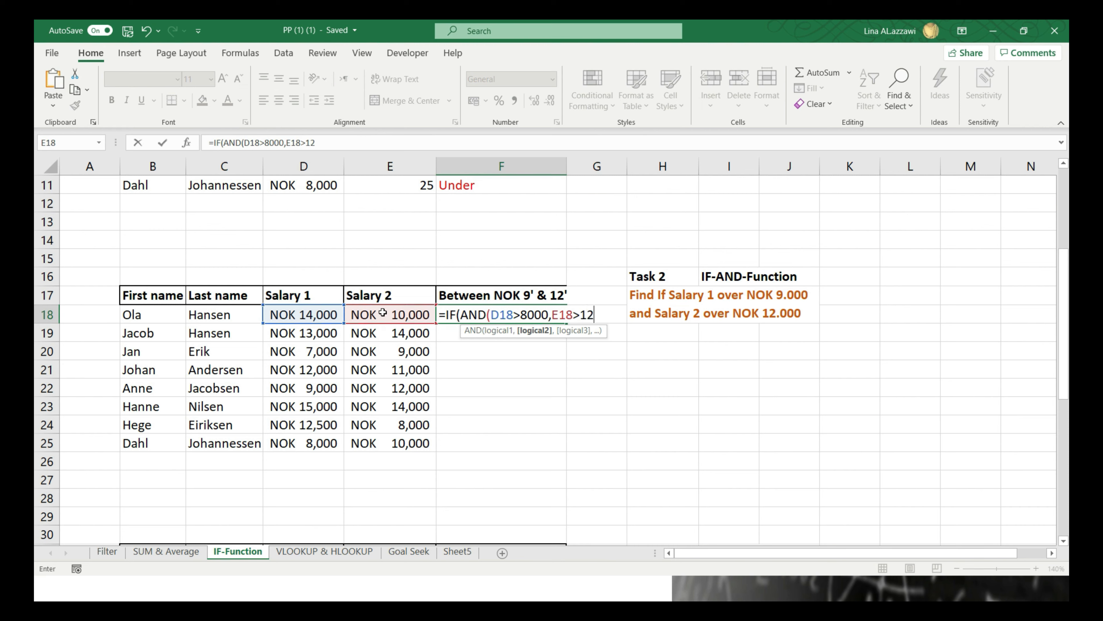
type("000)")
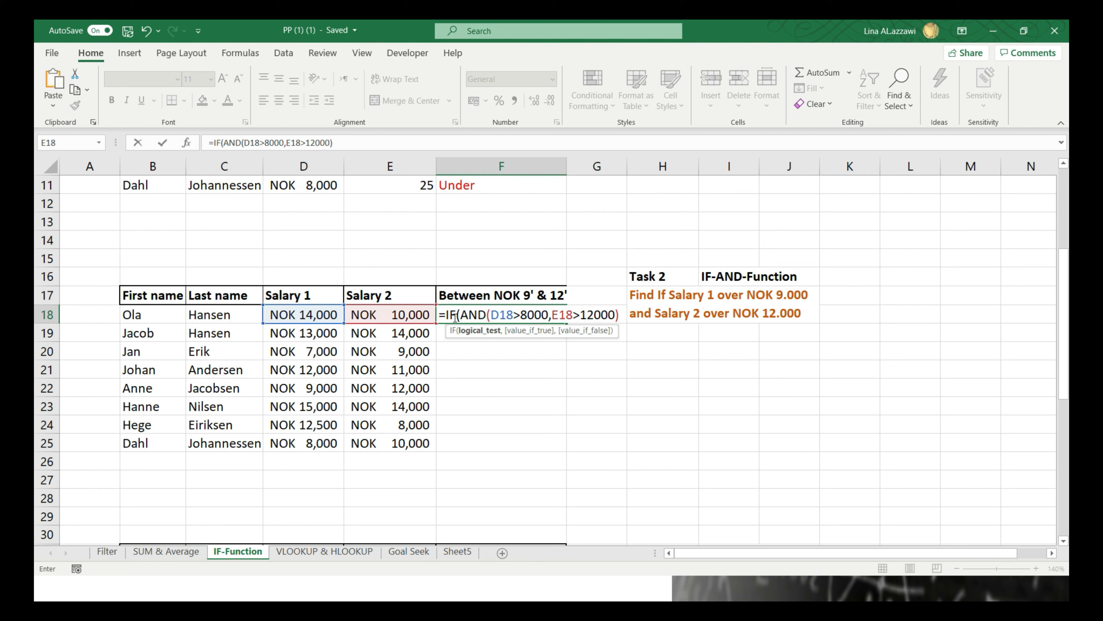
Complete the IF-AND formula in F18 with "True" as the value if true and "Fail" as the value if false
left_click(475, 330)
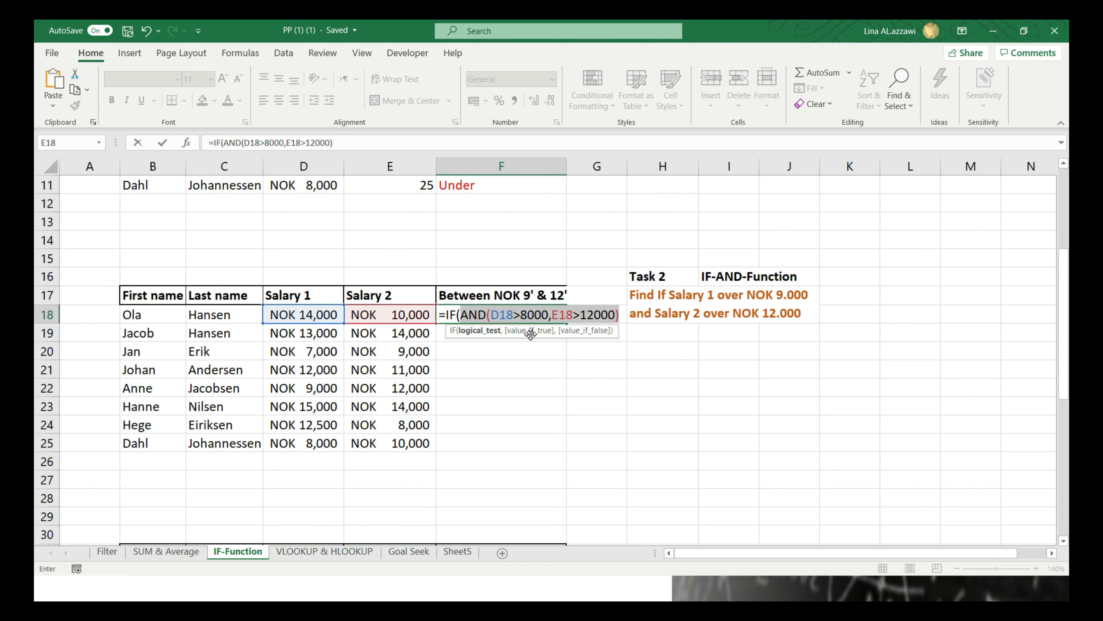
left_click(606, 318)
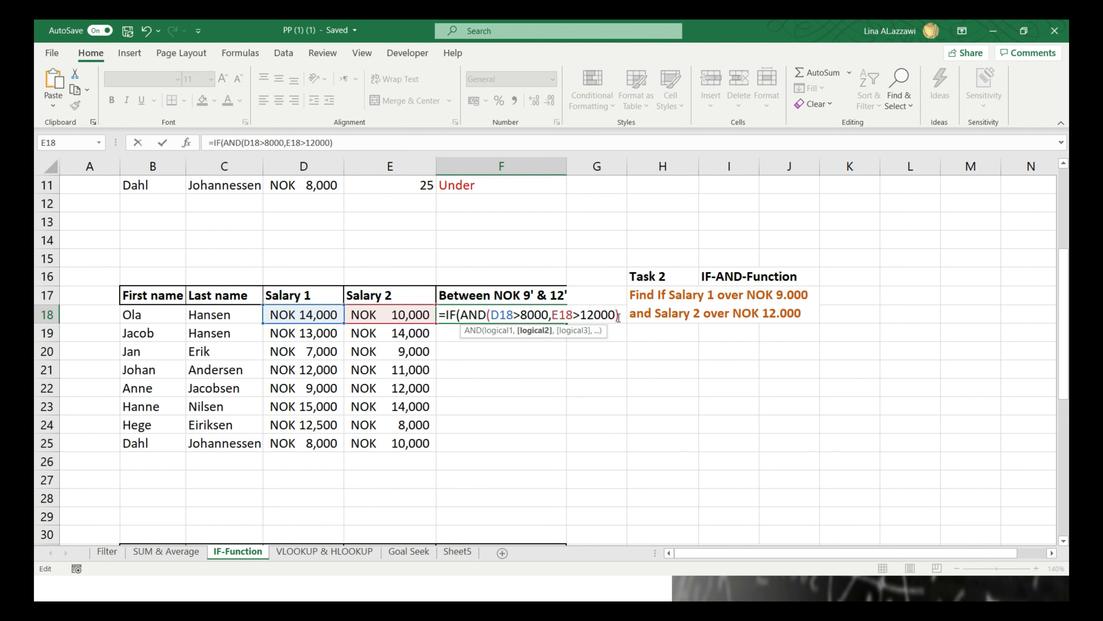
left_click(619, 318)
type(",")
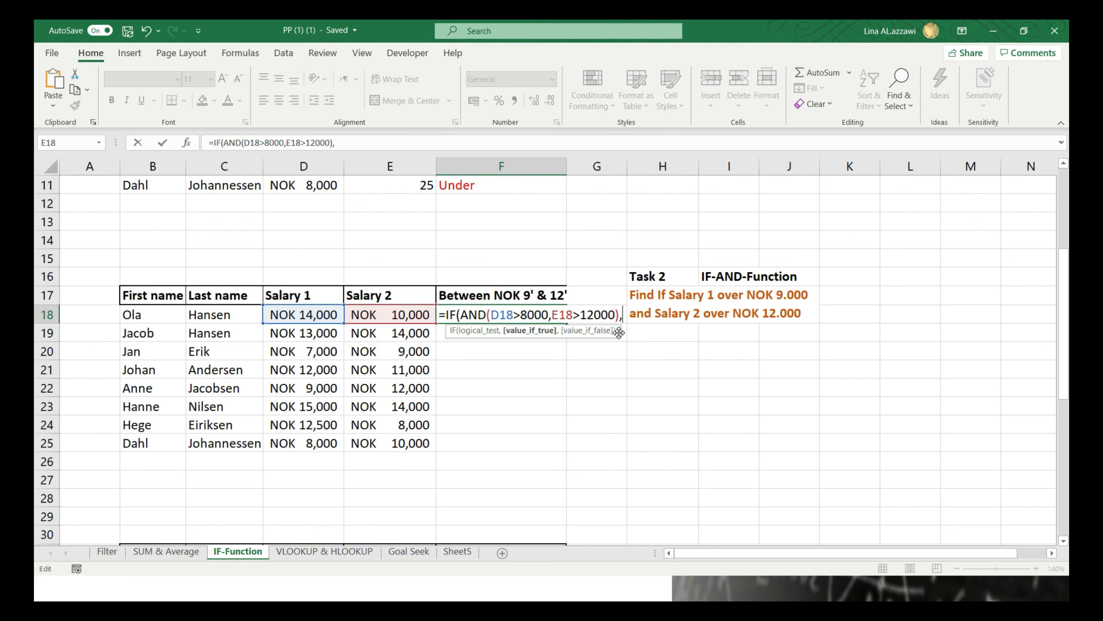
type("\"")
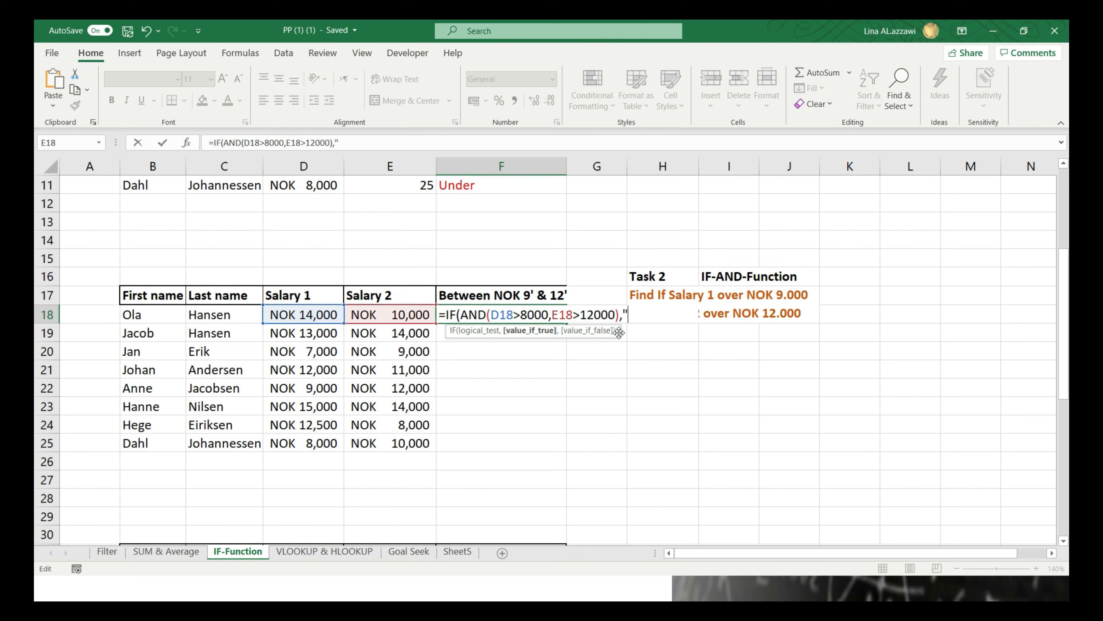
type("Trune")
key("BackSpace")
key("BackSpace")
type("e\",")
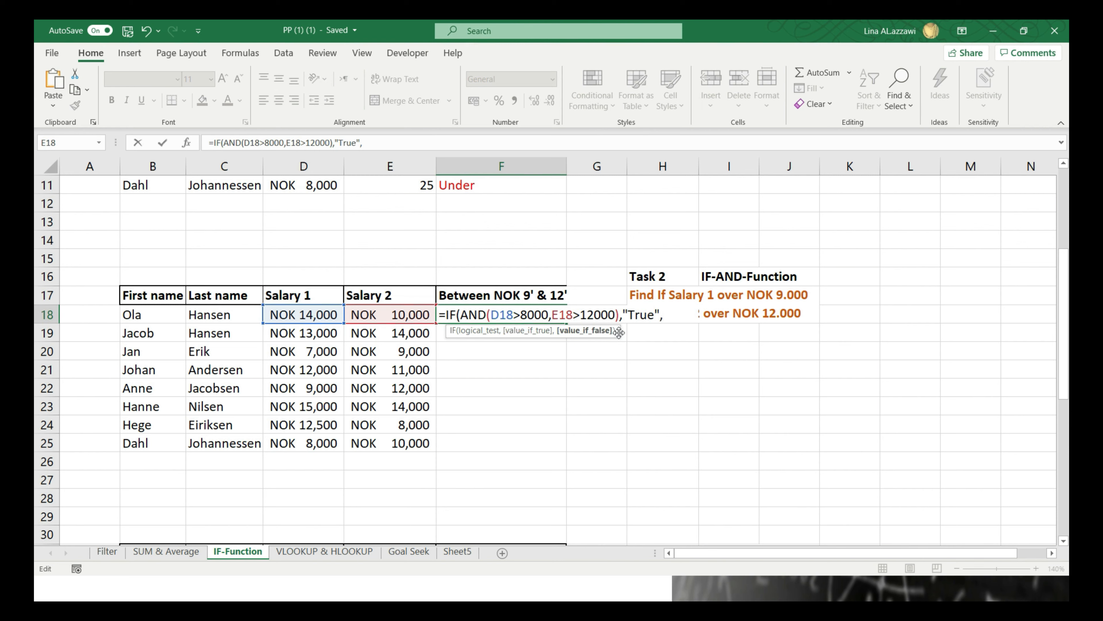
type("\"")
type("Fail\"")
key("Return")
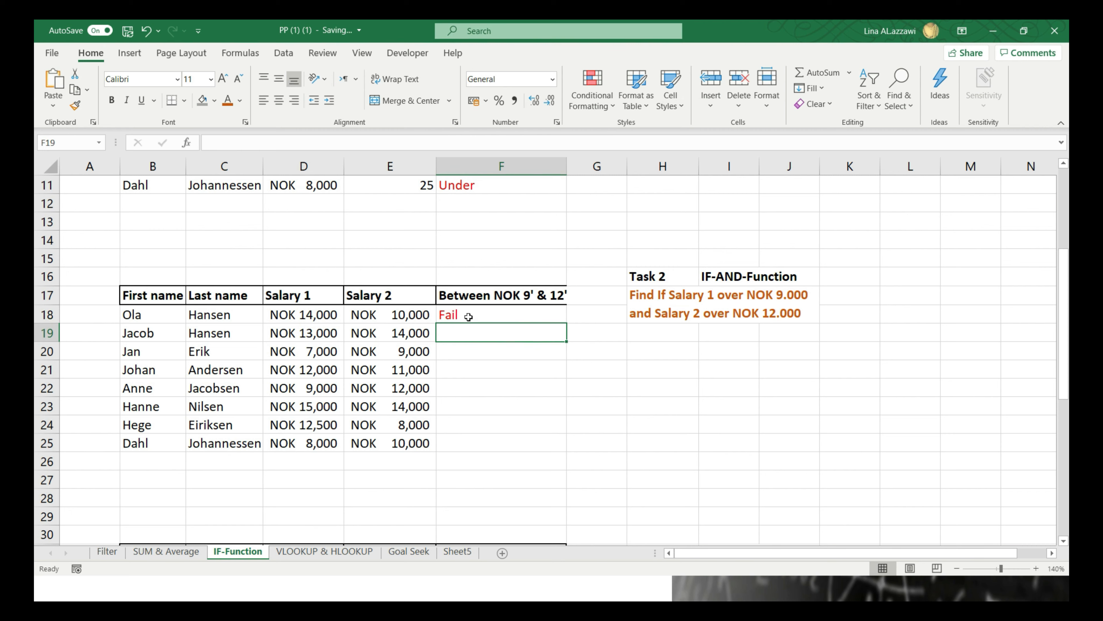
Fill the IF-AND formula from F18 down to F25 for every row of the Task 2 table
left_click(506, 313)
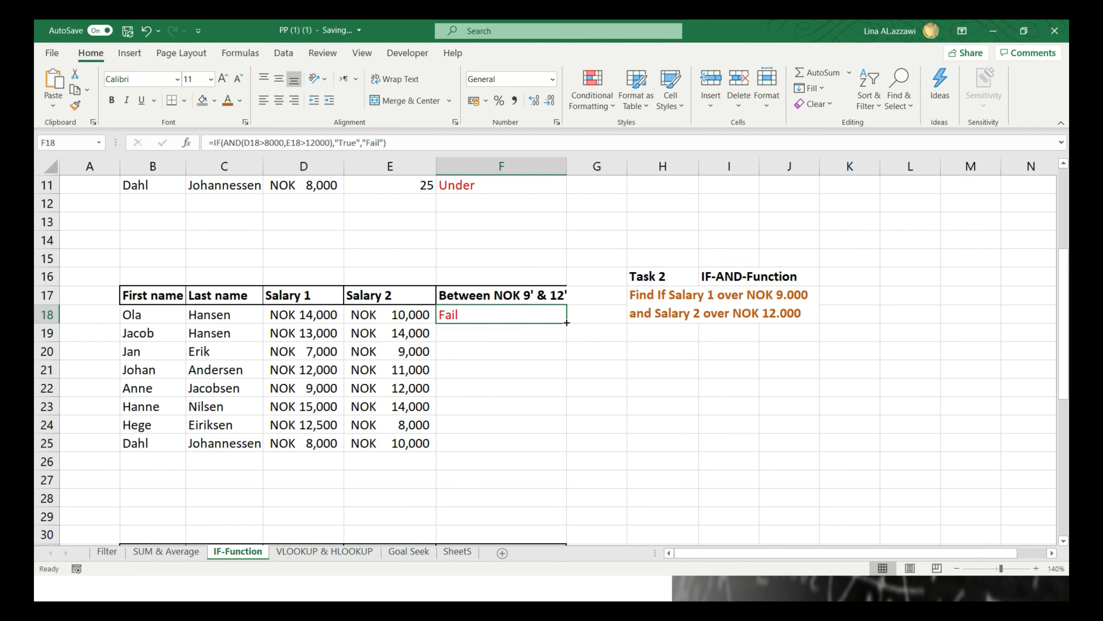
double_click(567, 322)
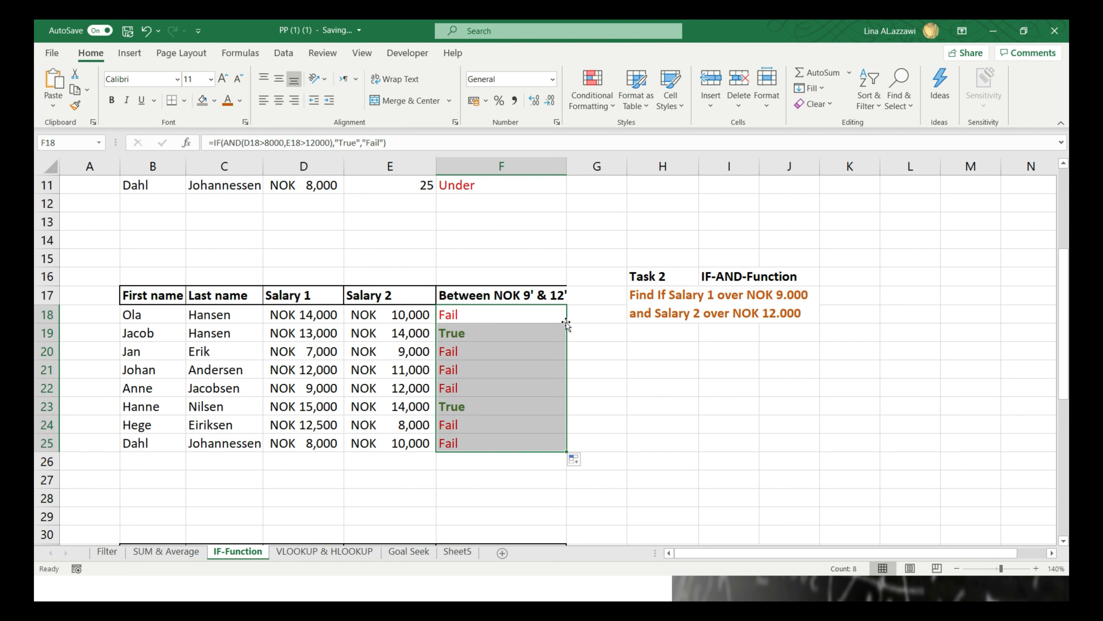
left_click(510, 333)
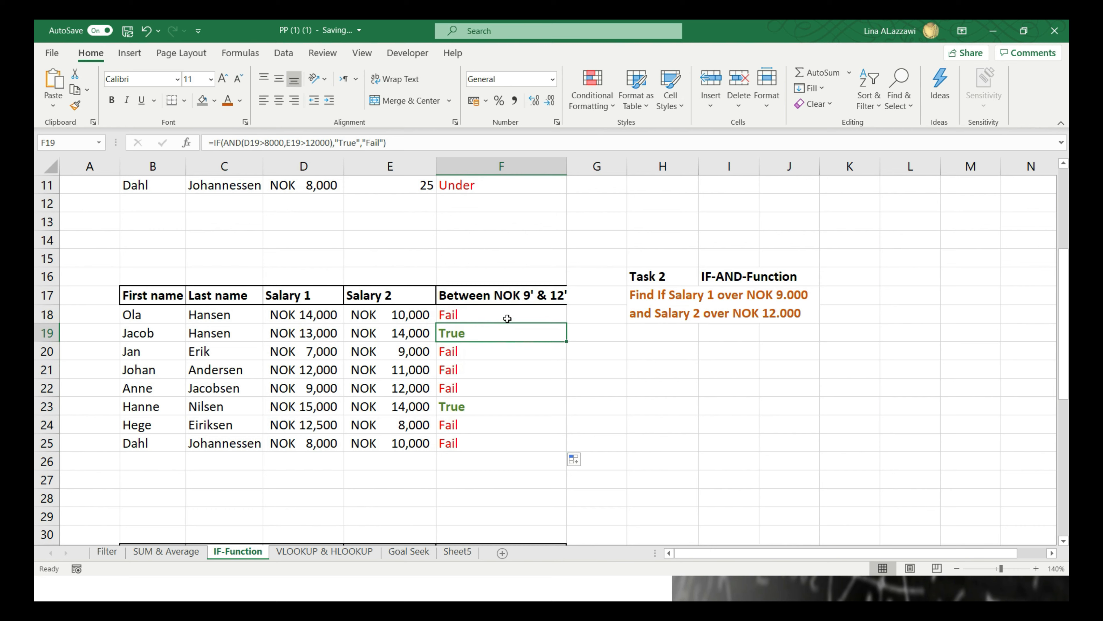
left_click_drag(508, 318, 505, 444)
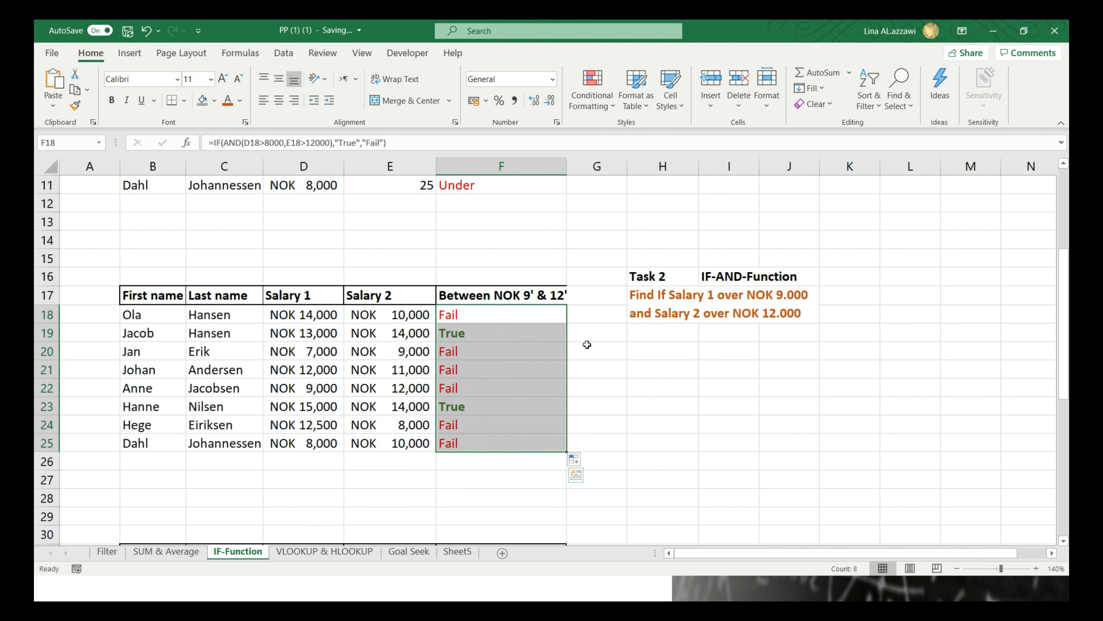
left_click(578, 333)
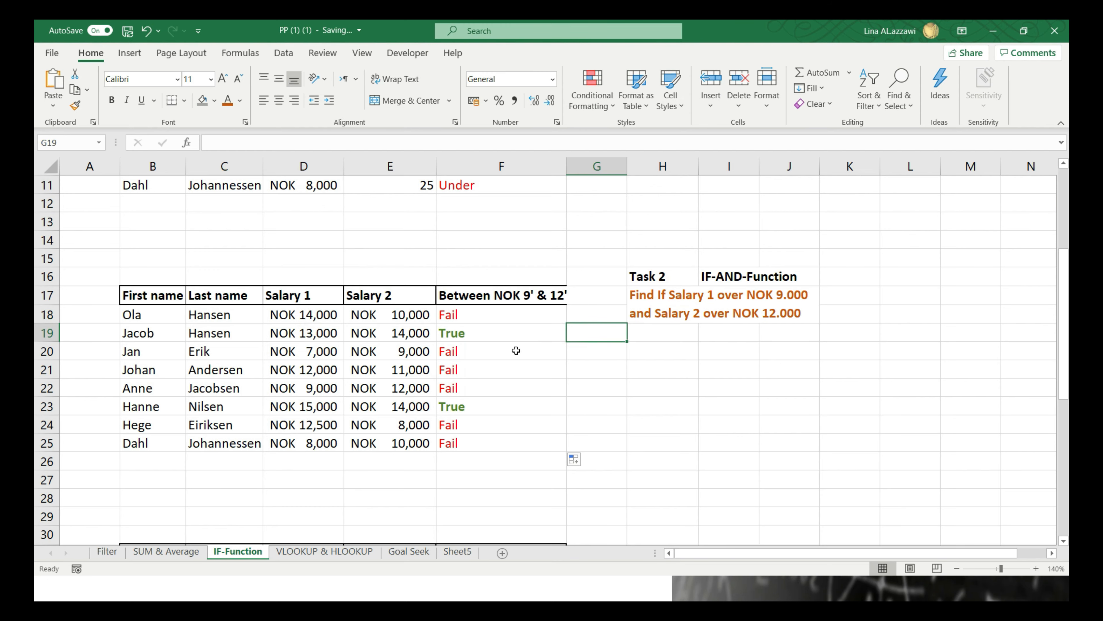
Start an IF formula in F32 of the Task 3 table with an OR test of D32>12000 and E32>12000
scroll(544, 369, "down", 11)
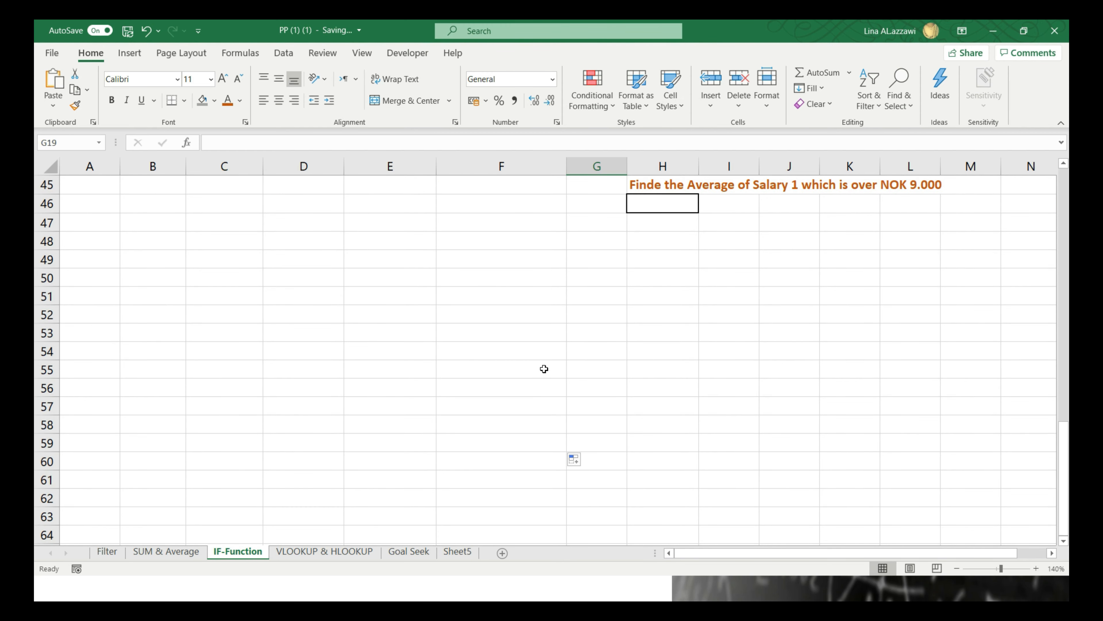
scroll(544, 369, "up", 11)
left_click_drag(1064, 267, 1060, 384)
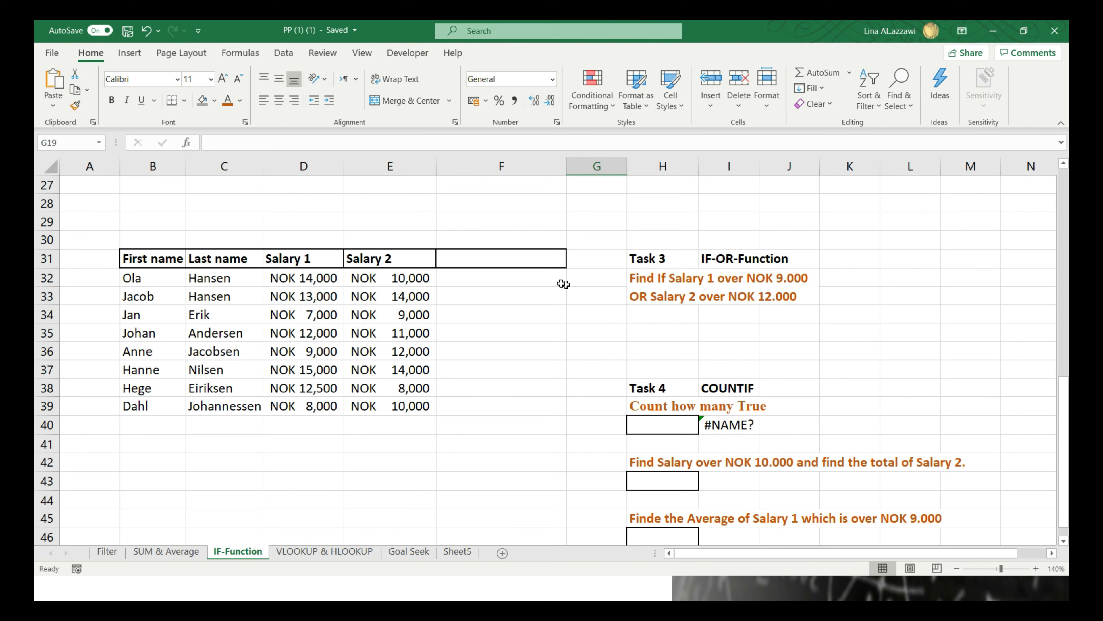
left_click(499, 281)
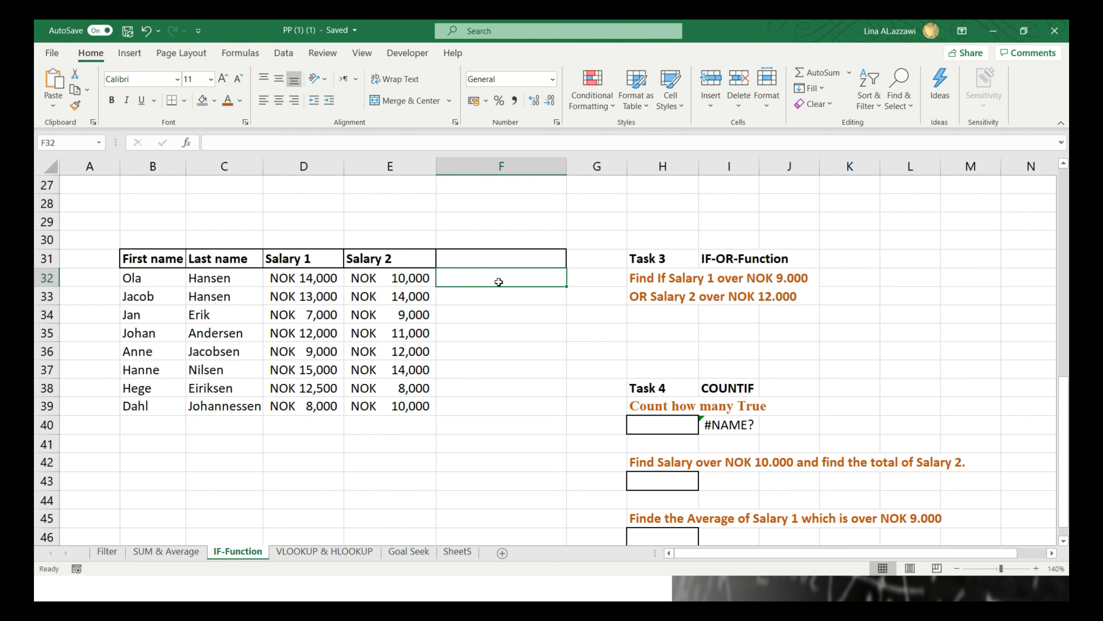
type("=if")
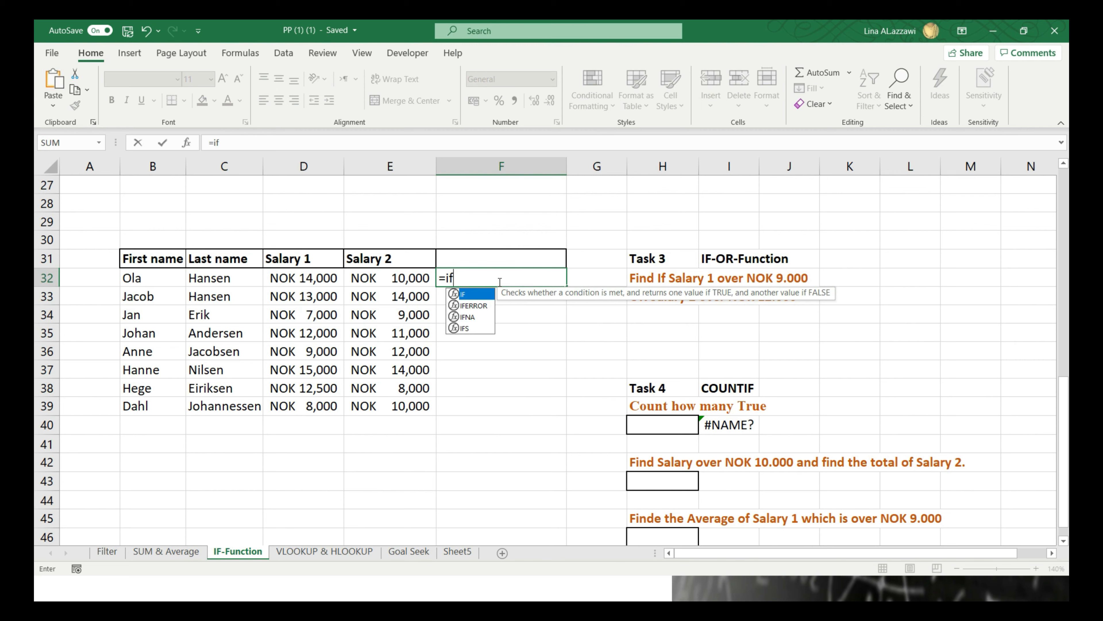
key("Tab")
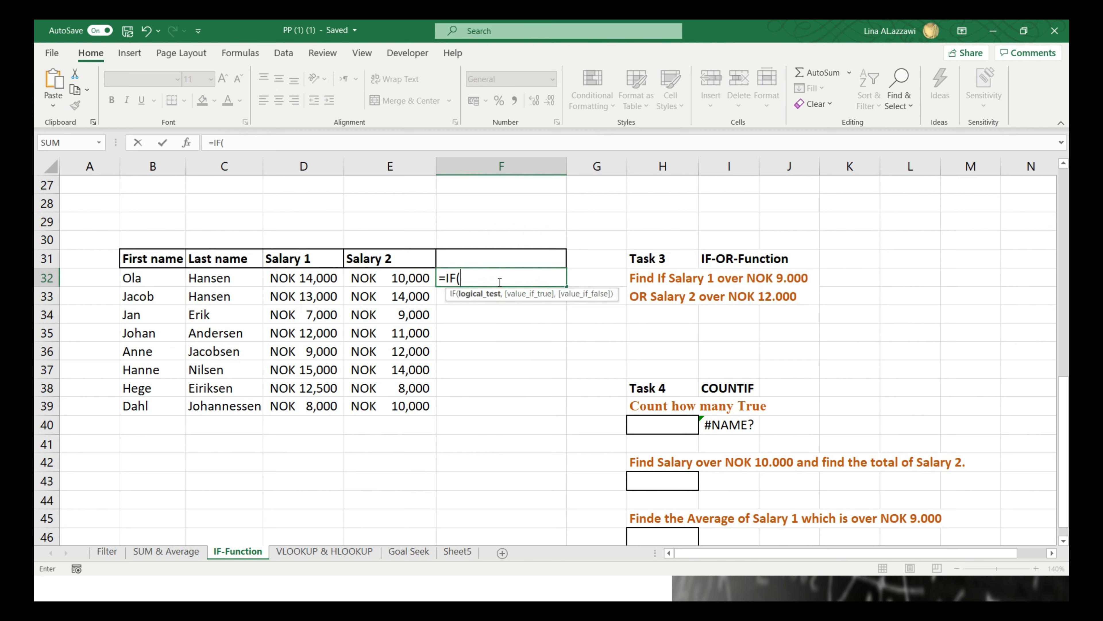
type("OR")
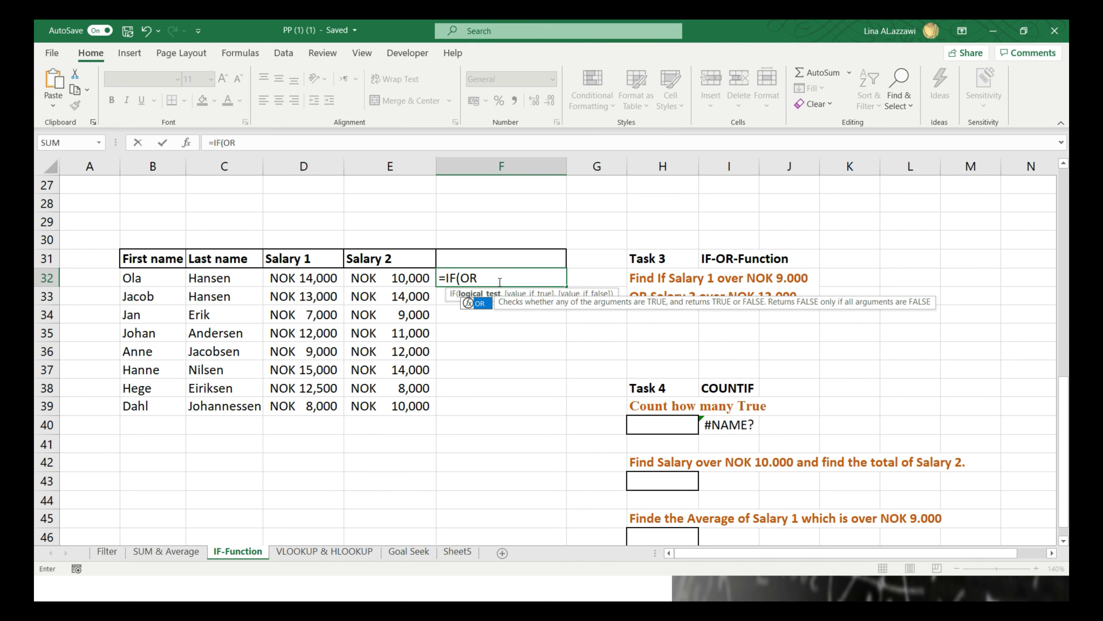
type("(")
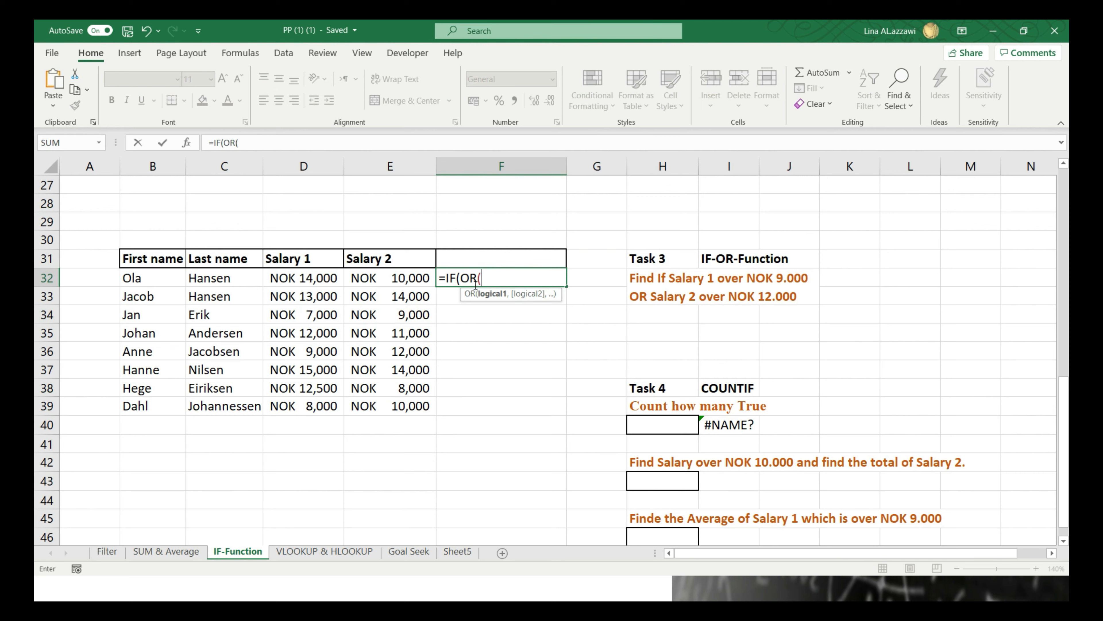
left_click(313, 283)
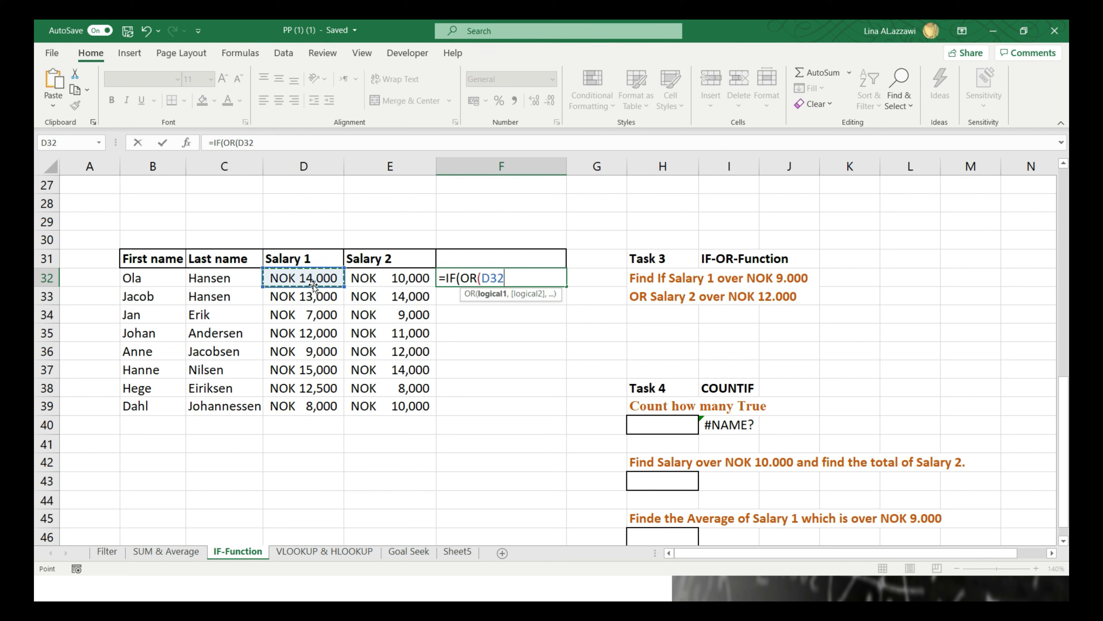
type(">12000,")
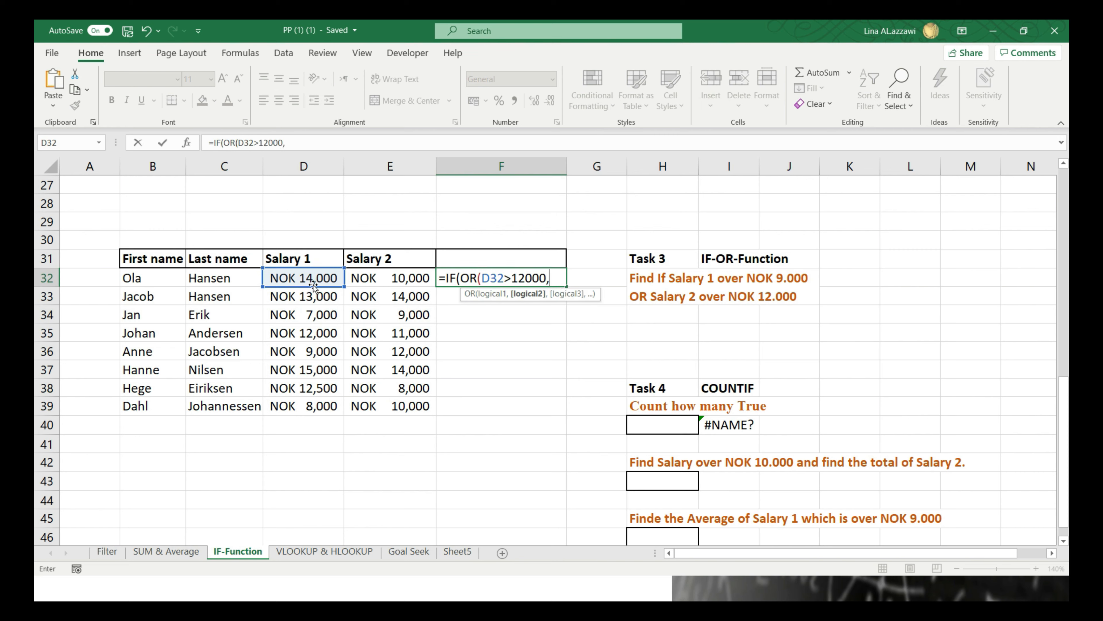
key("Left")
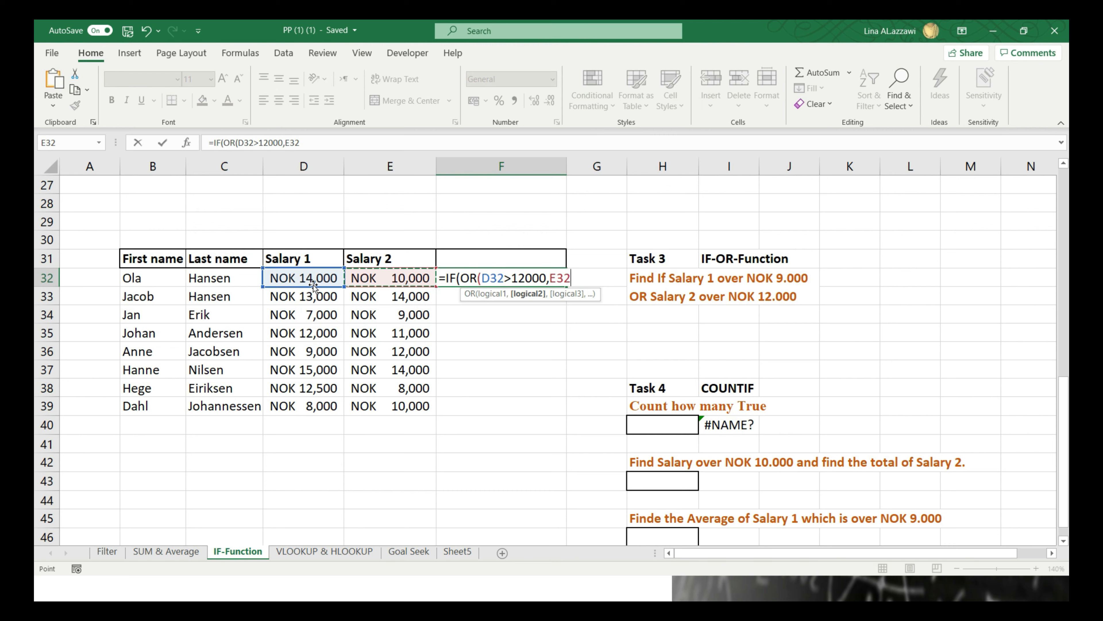
type(">12000")
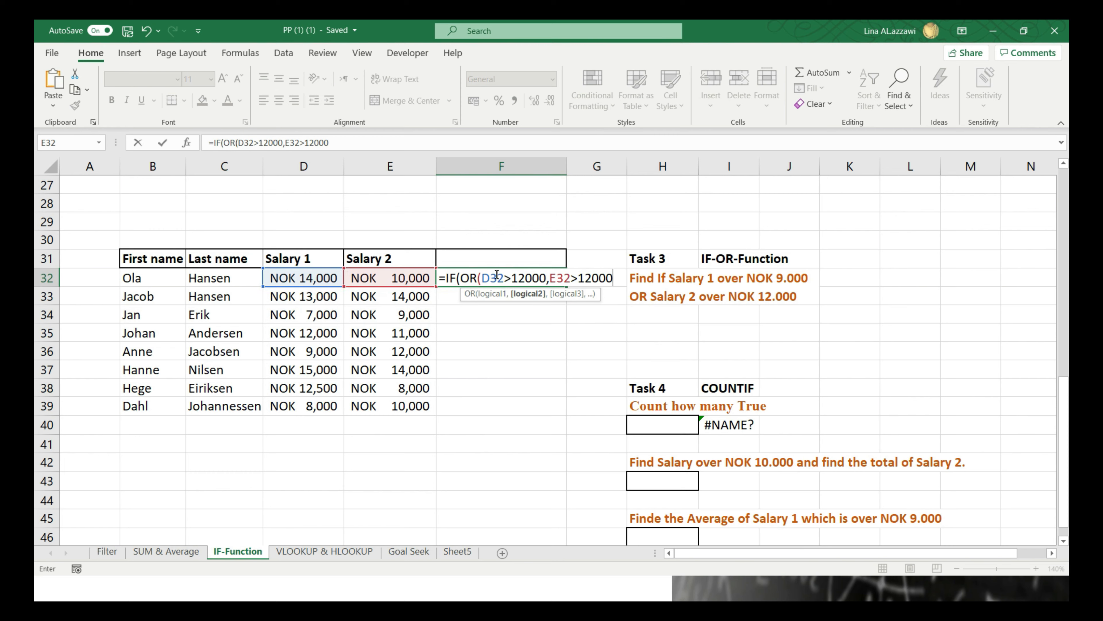
Set the D32 threshold in the F32 formula to 9000 and close the OR test with a parenthesis
left_click(525, 278)
key("BackSpace")
key("BackSpace")
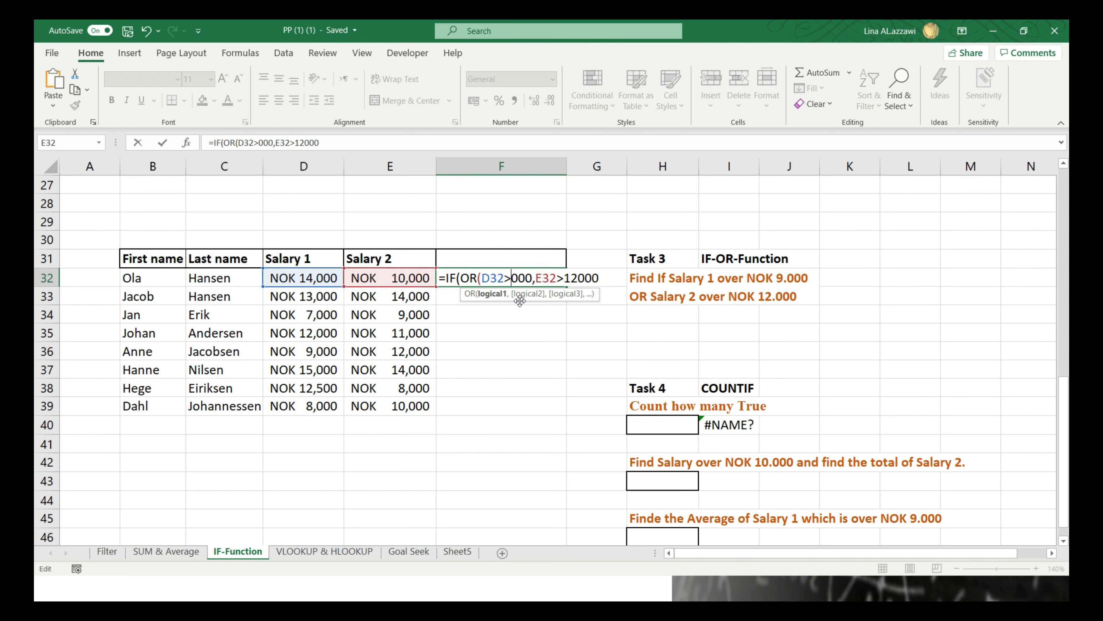
type("9")
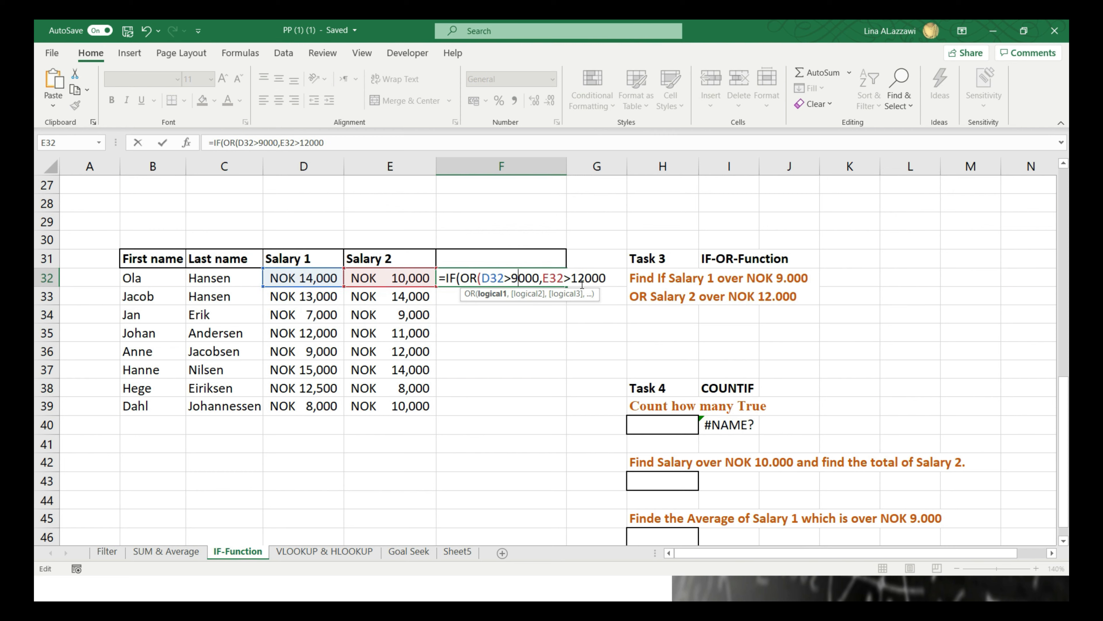
left_click(606, 280)
type(")")
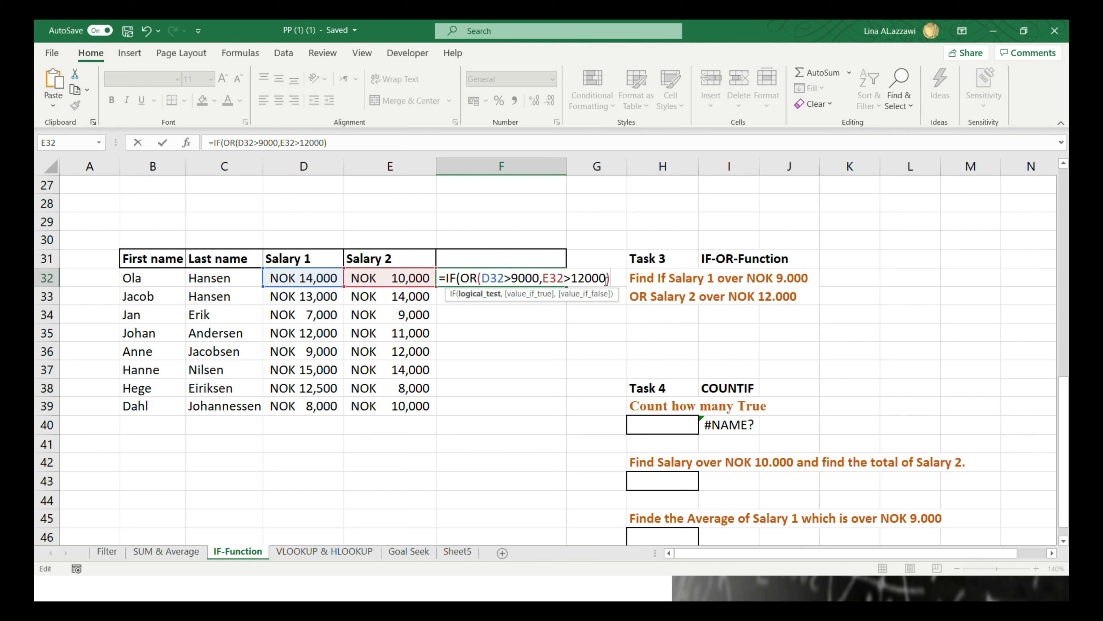
Add "YES" as the value if true in the F32 IF-OR formula
type(",")
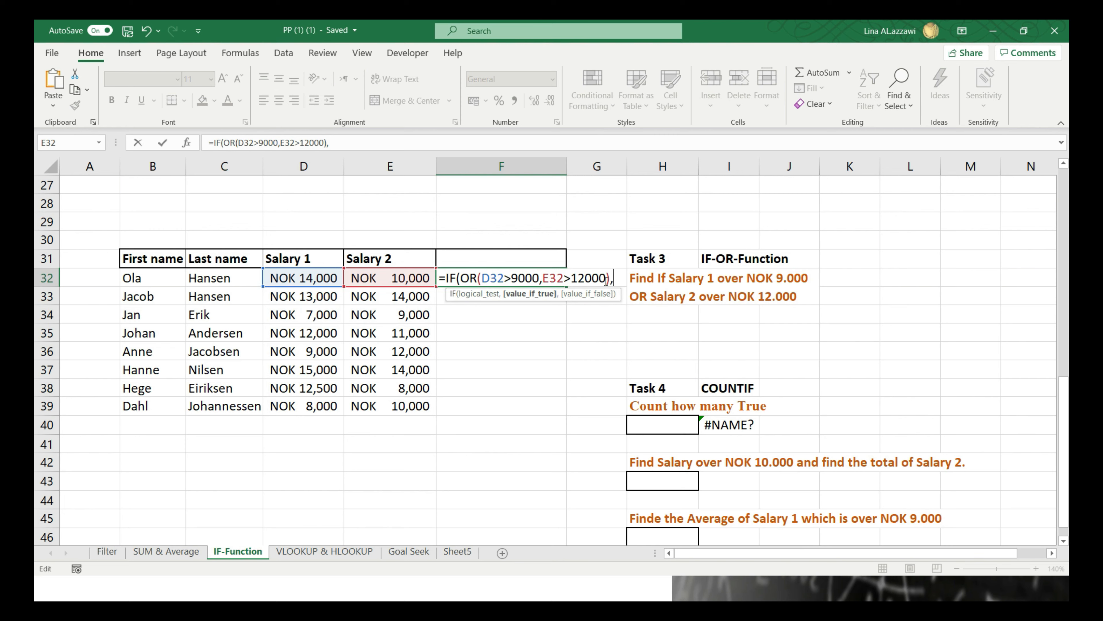
type("\"Yes")
key("BackSpace")
key("BackSpace")
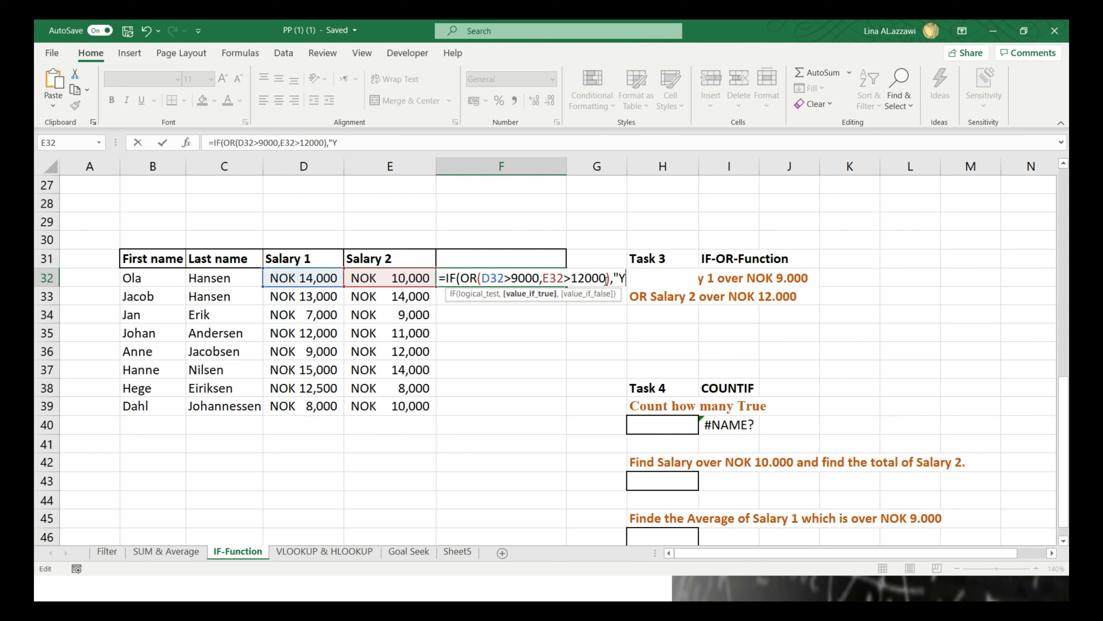
type("ES\",")
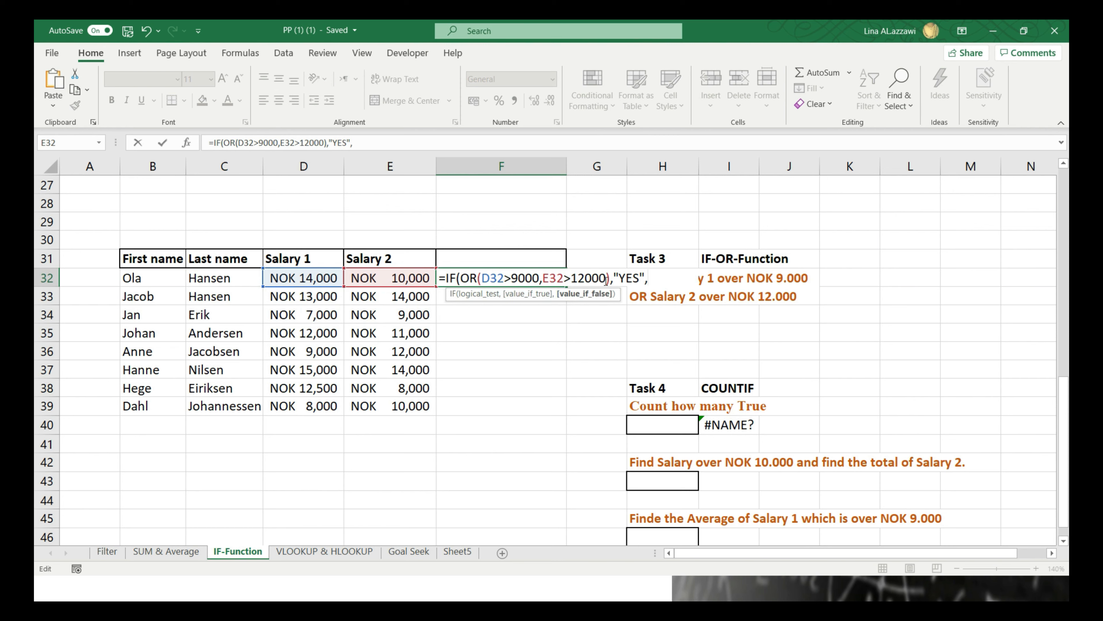
Complete the IF-OR formula in F32 with "NO" as the value if false and fill it down to F39
type("\"NO\")")
key("Return")
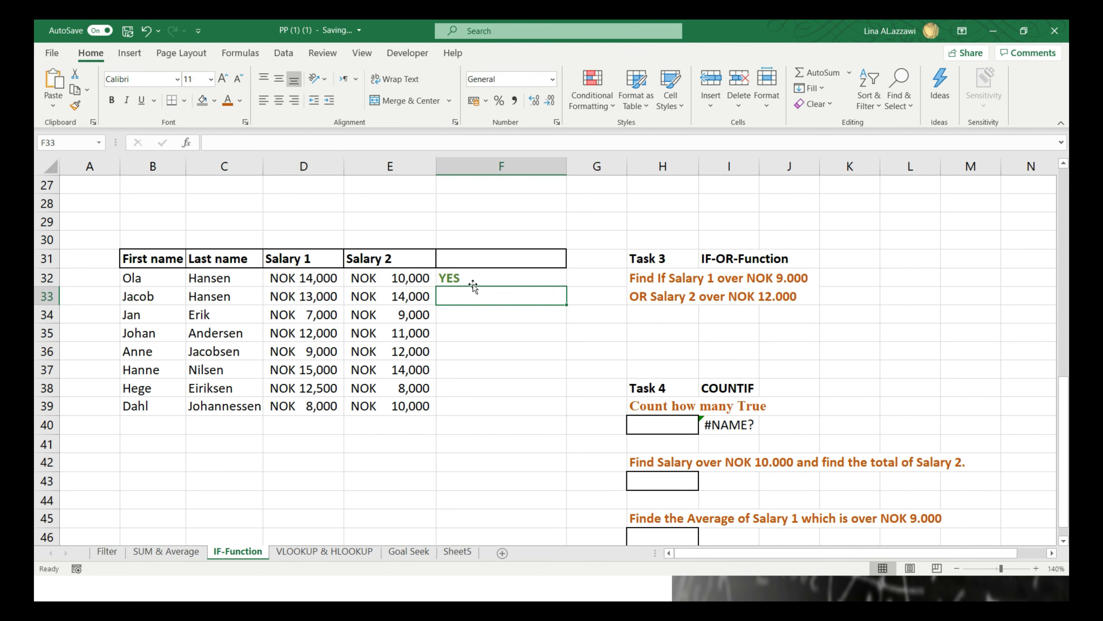
scroll(474, 287, "up", 9)
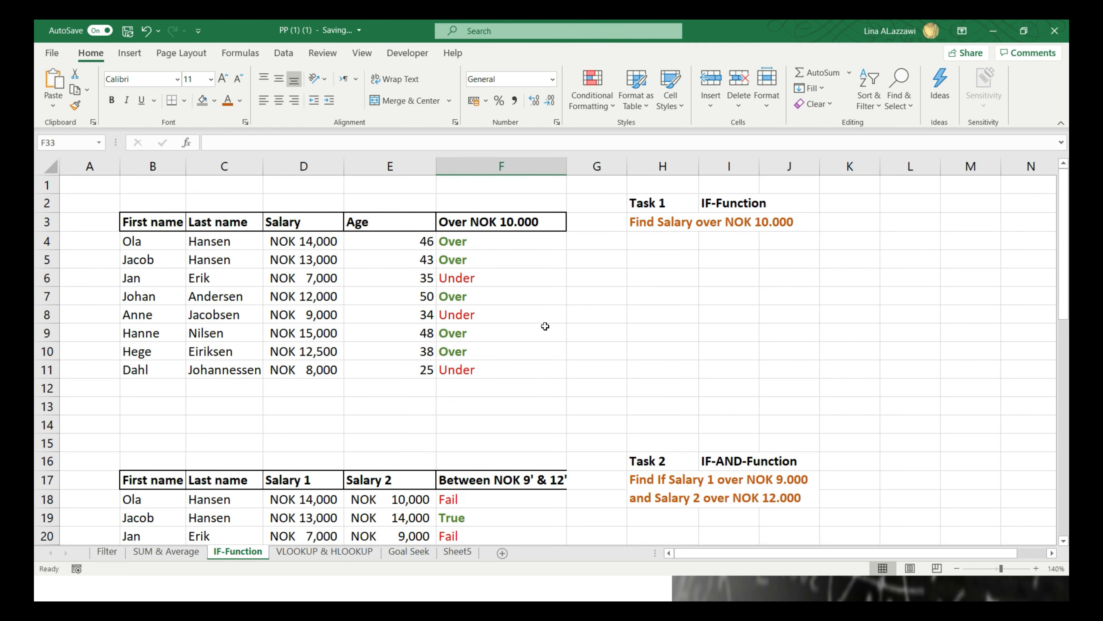
scroll(545, 326, "down", 11)
scroll(578, 326, "up", 11)
left_click_drag(1063, 233, 1066, 364)
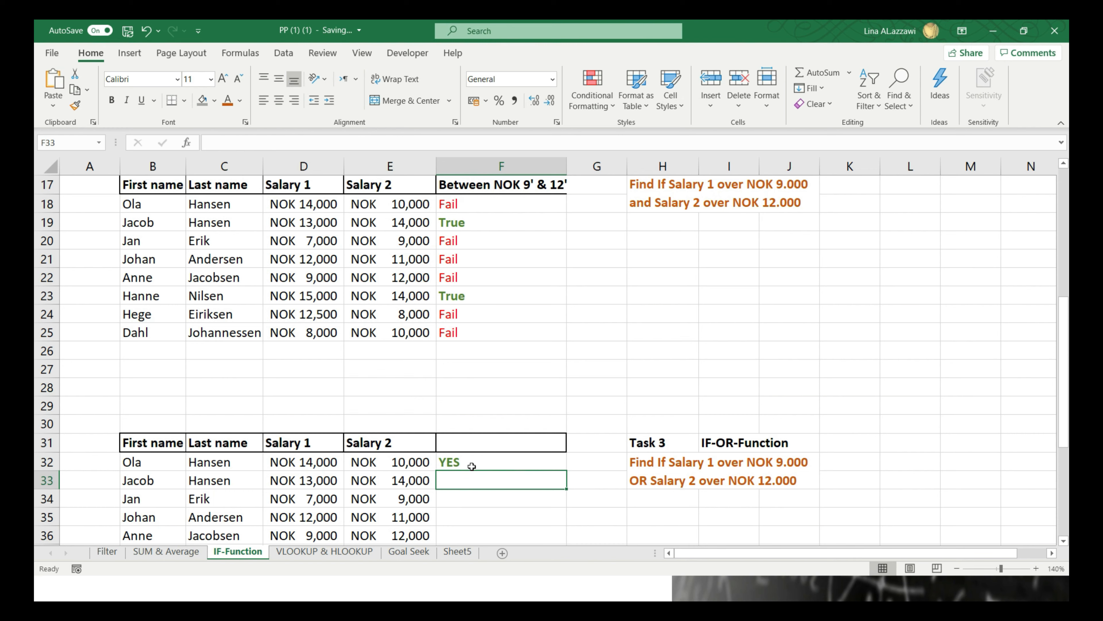
left_click(483, 462)
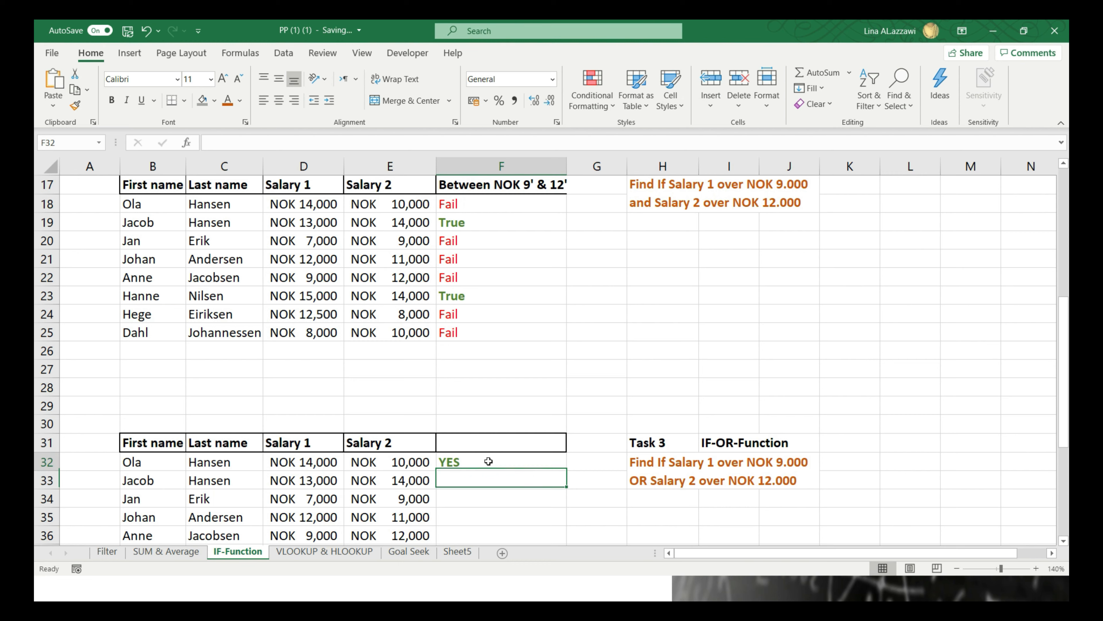
double_click(566, 471)
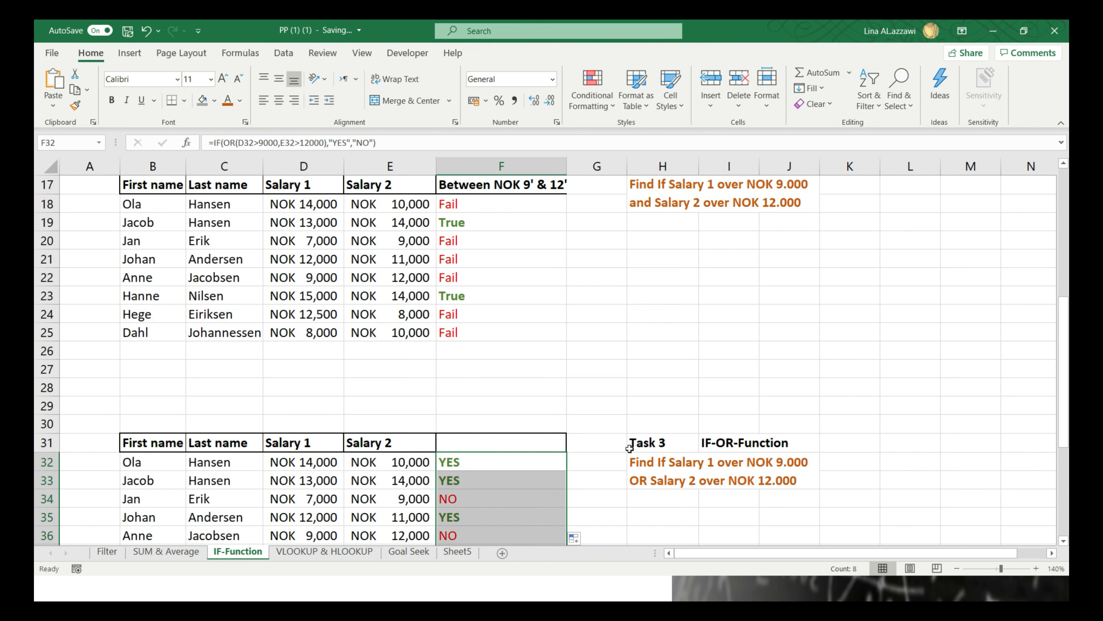
scroll(629, 448, "down", 11)
scroll(628, 447, "up", 11)
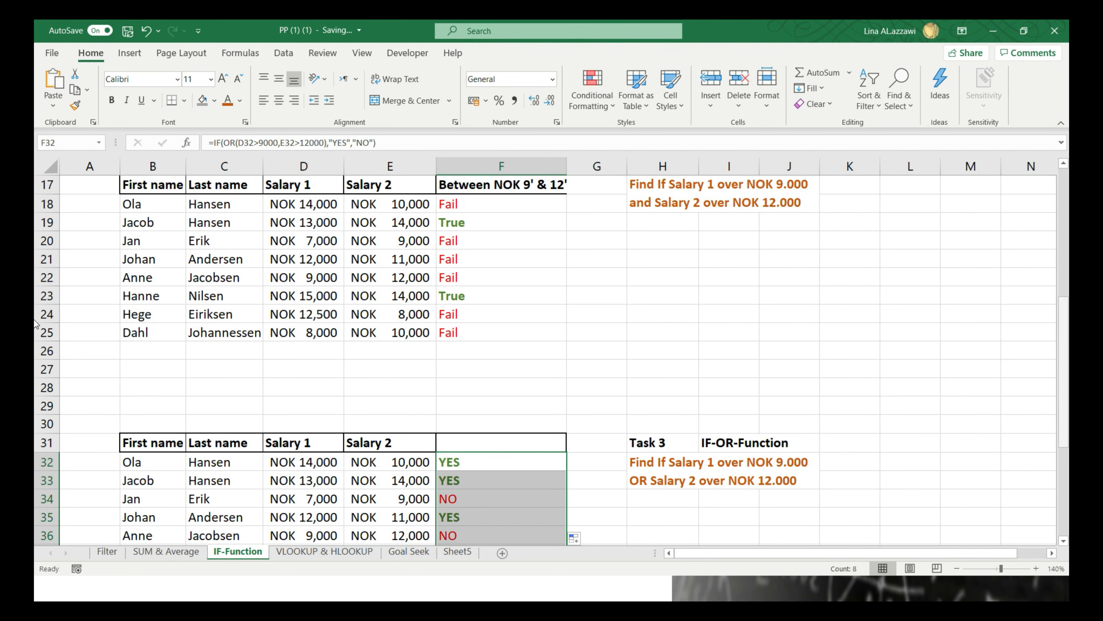
left_click_drag(1064, 311, 1055, 386)
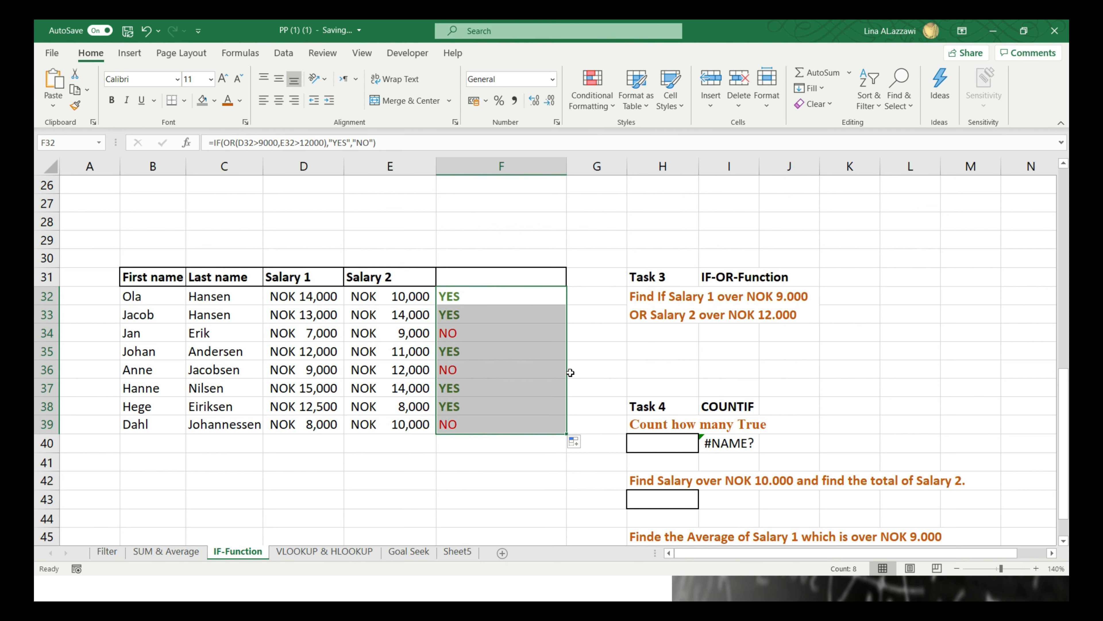
left_click(553, 387)
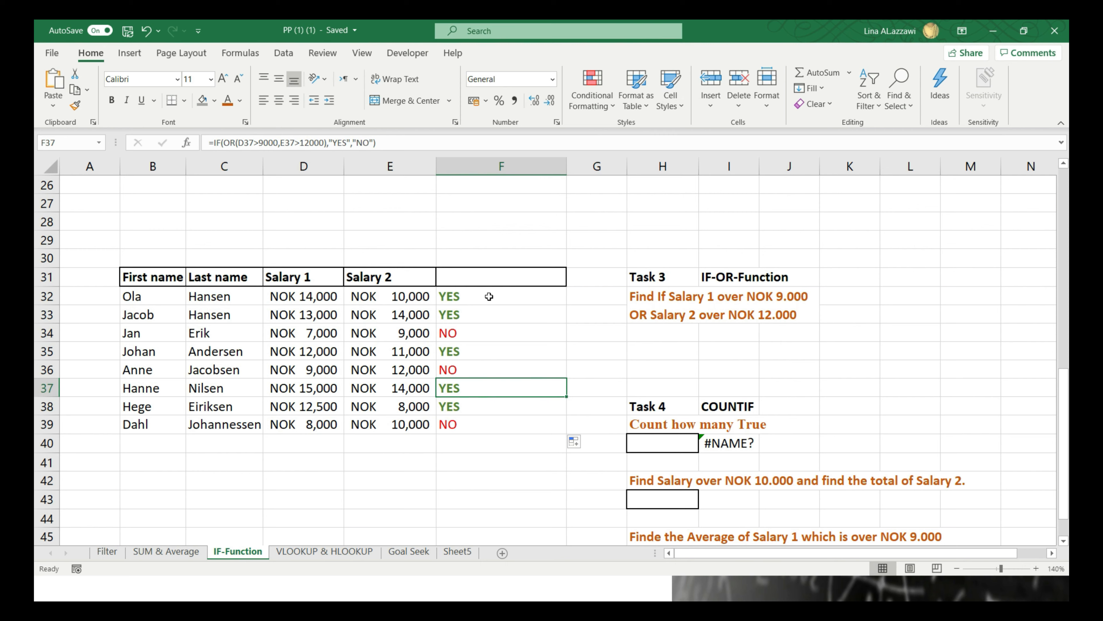
left_click_drag(489, 293, 498, 424)
Begin a COUNTIF formula in cell H40, the Task 4 answer cell for counting how many are true
left_click(668, 447)
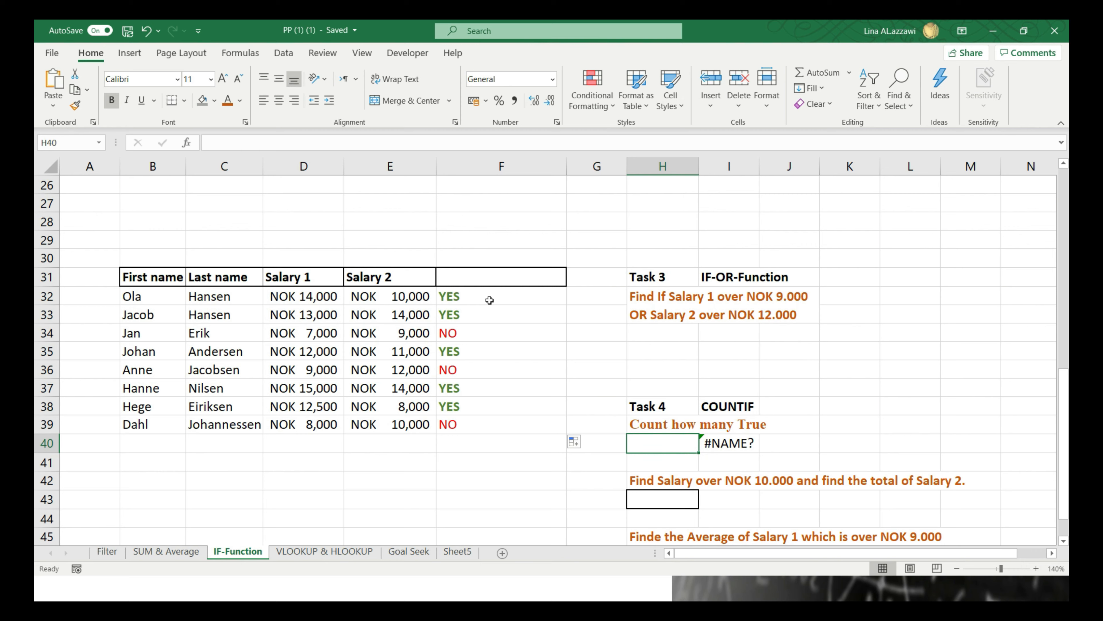
double_click(664, 443)
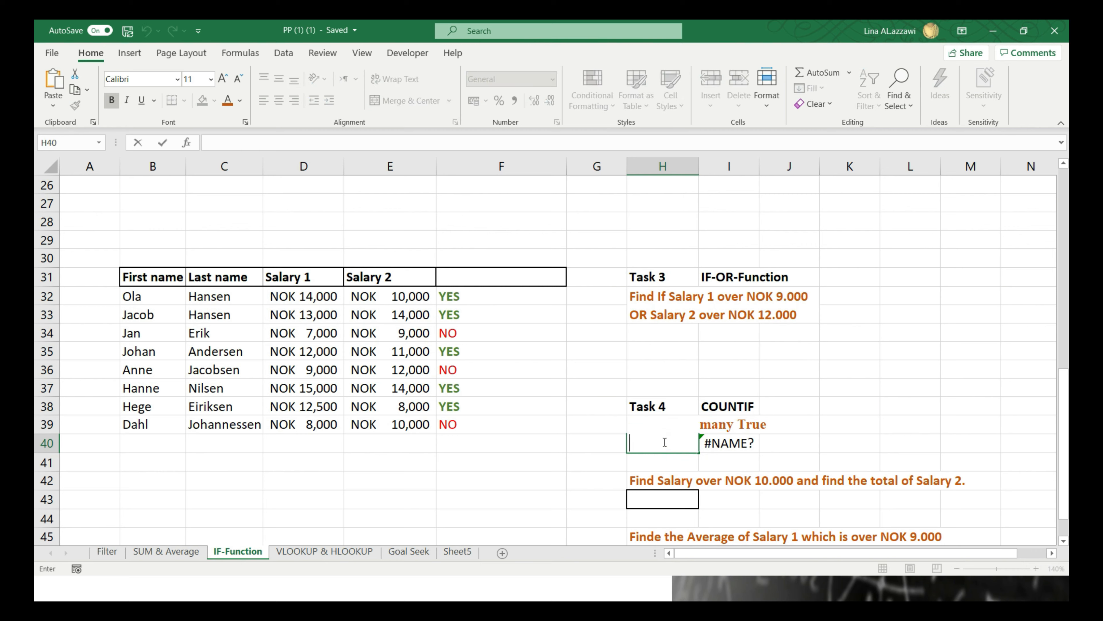
type("=")
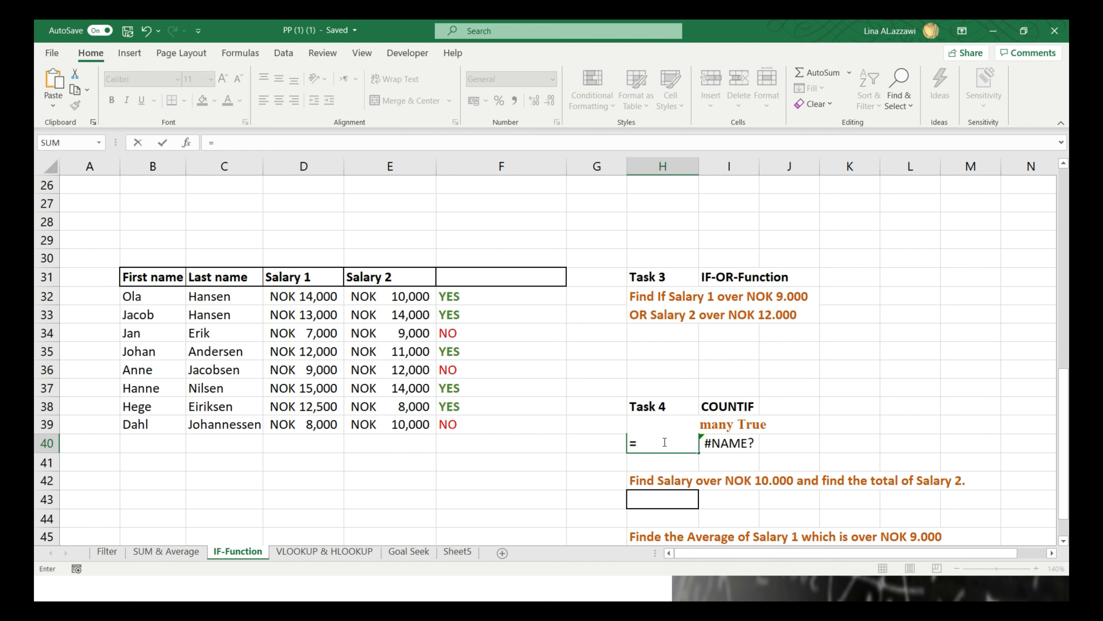
type("vout")
key("BackSpace")
key("BackSpace")
key("BackSpace")
key("BackSpace")
type("V")
key("BackSpace")
type("Co")
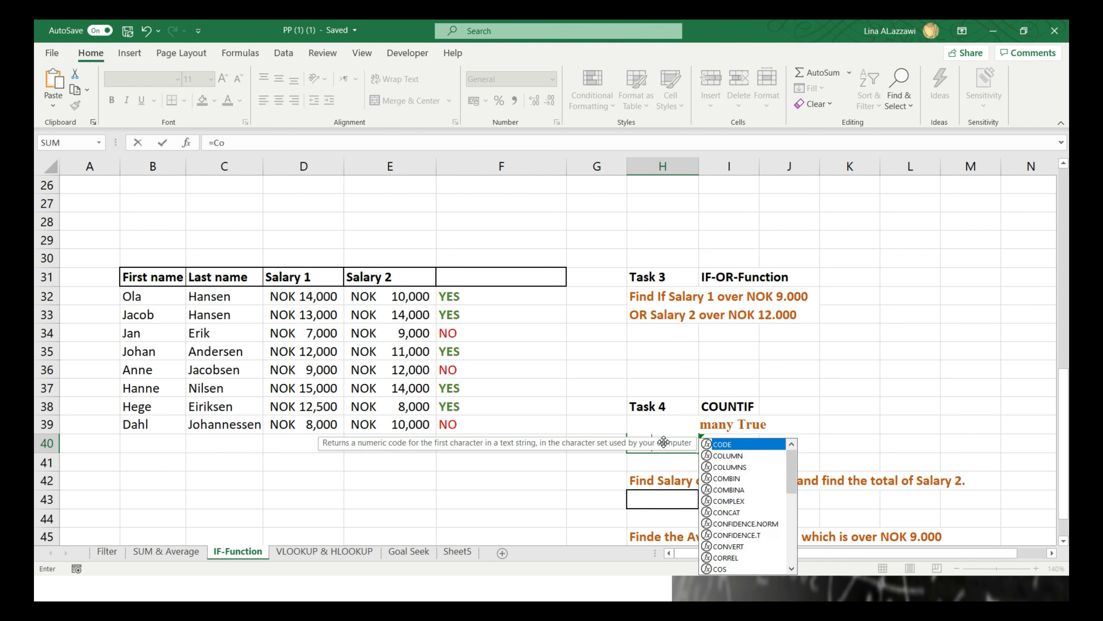
type("untif")
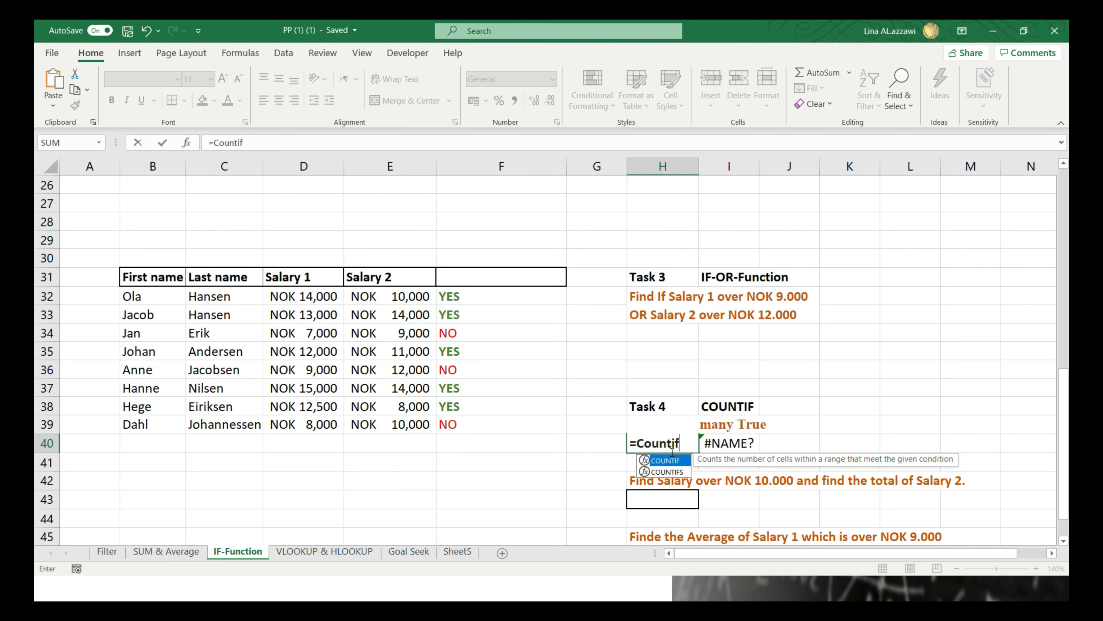
Collapse the ribbon and compare the COUNTIF and COUNTIFS suggestions for the formula in H40
key("ctrl+F1")
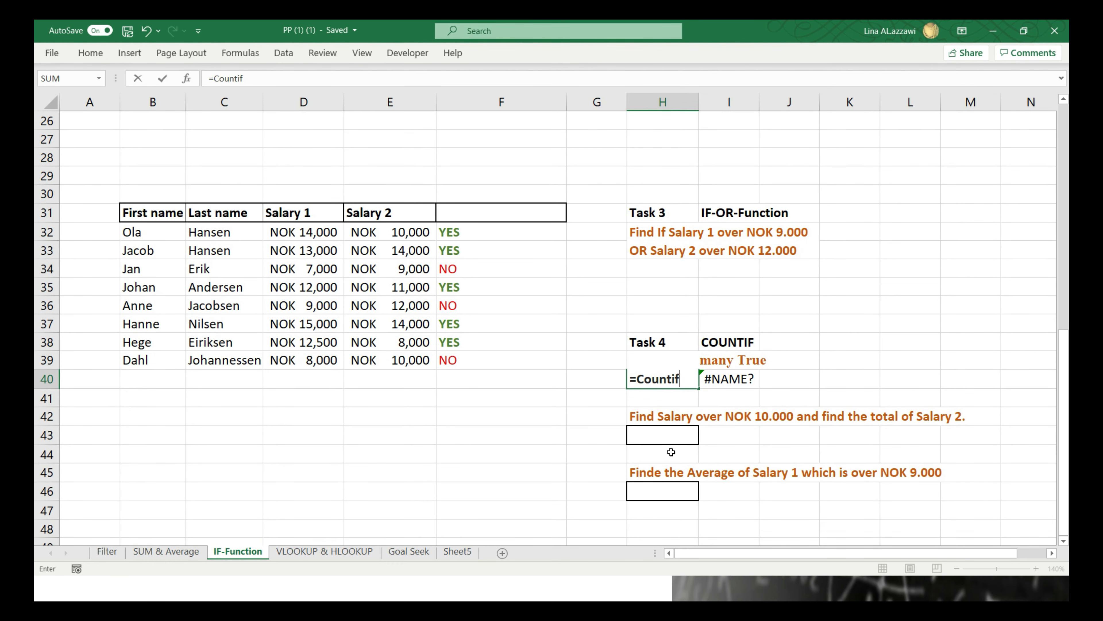
left_click(689, 382)
key("BackSpace")
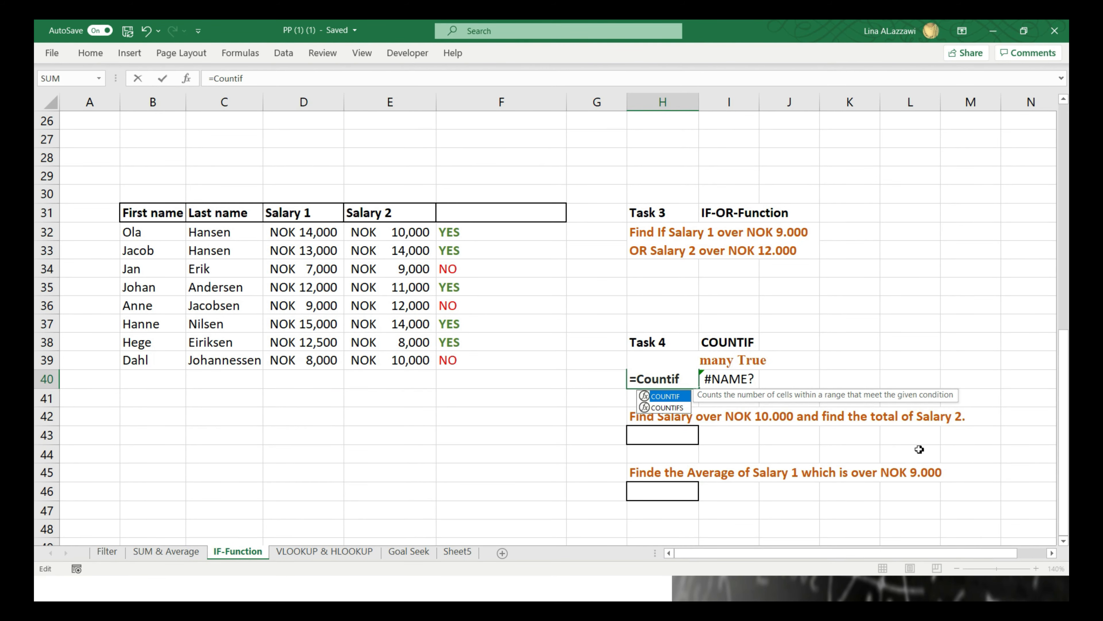
key("Down")
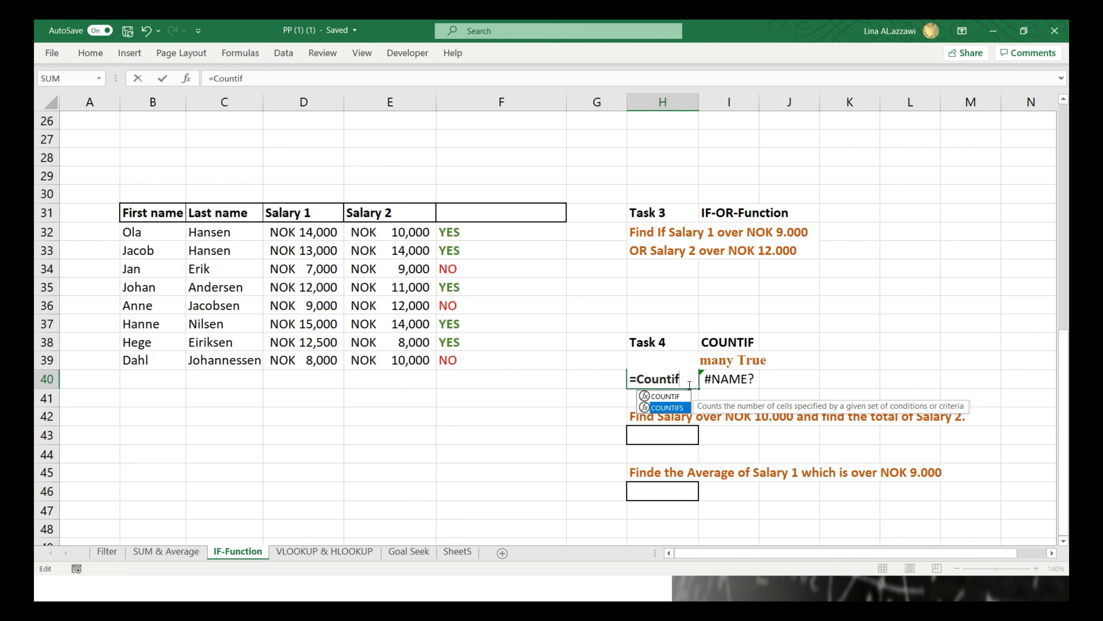
key("Up")
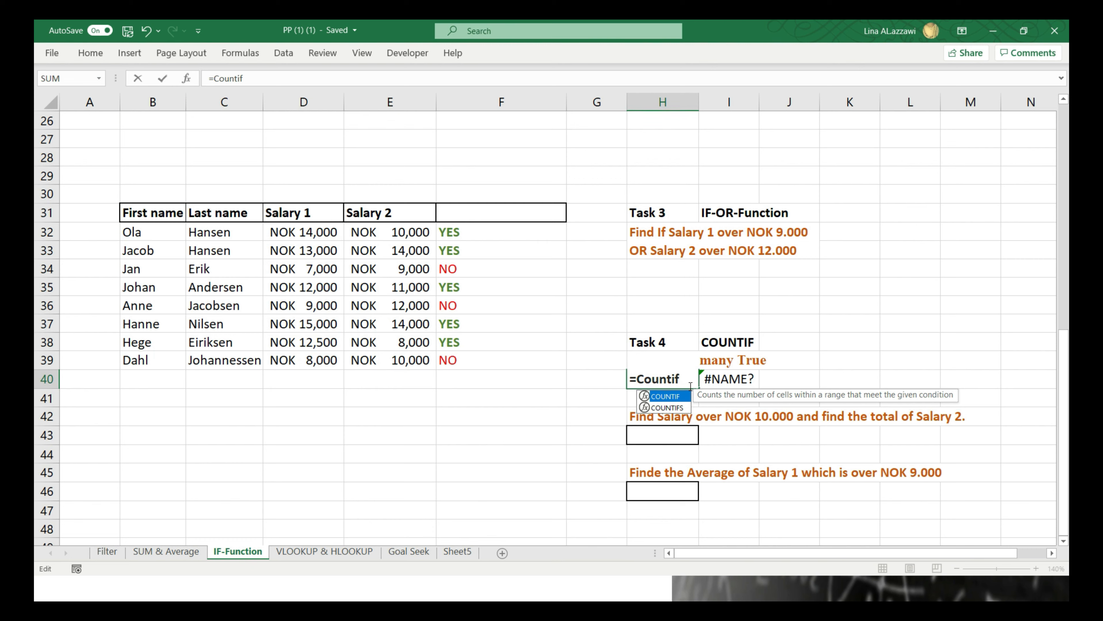
Complete the COUNTIF formula in H40 with range F32:F39 and criterion "YES", accepting the proposed typo correction
type("(")
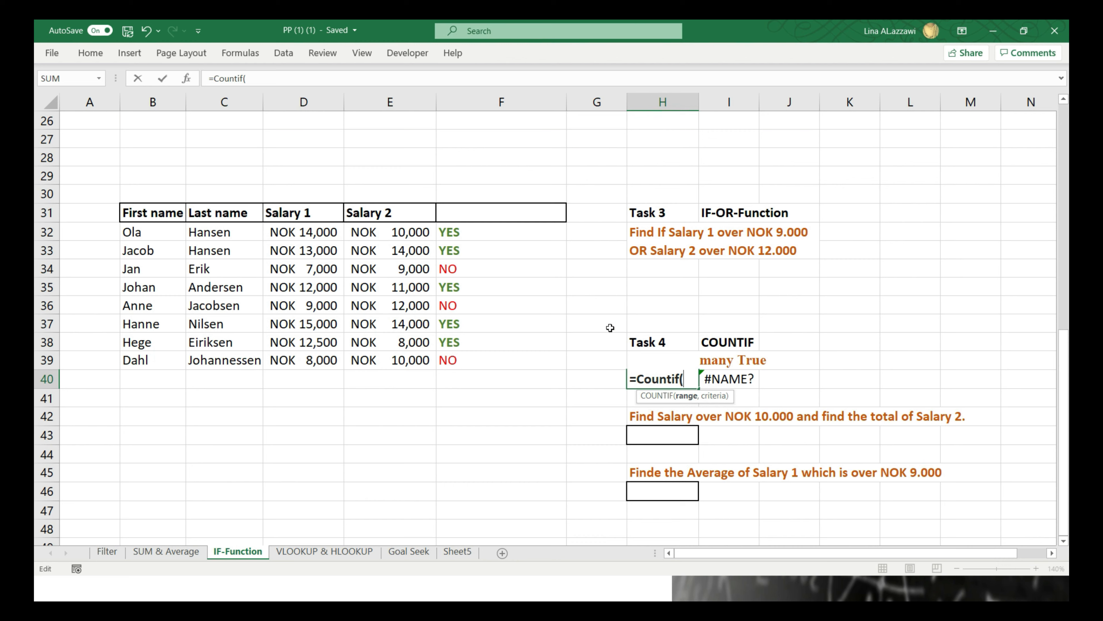
left_click_drag(472, 233, 482, 356)
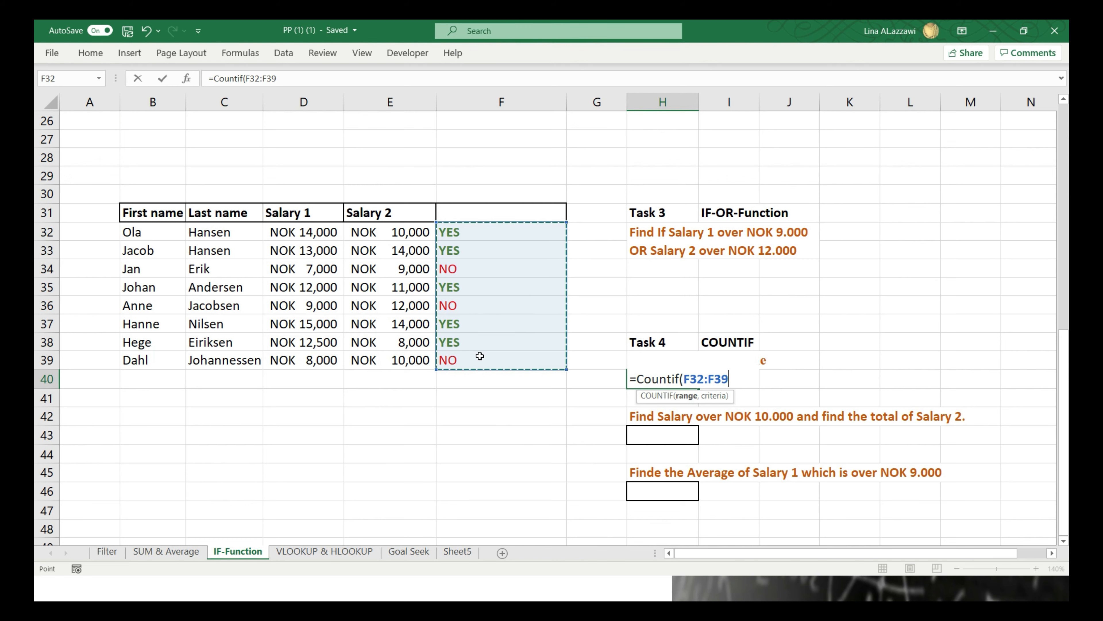
type(",")
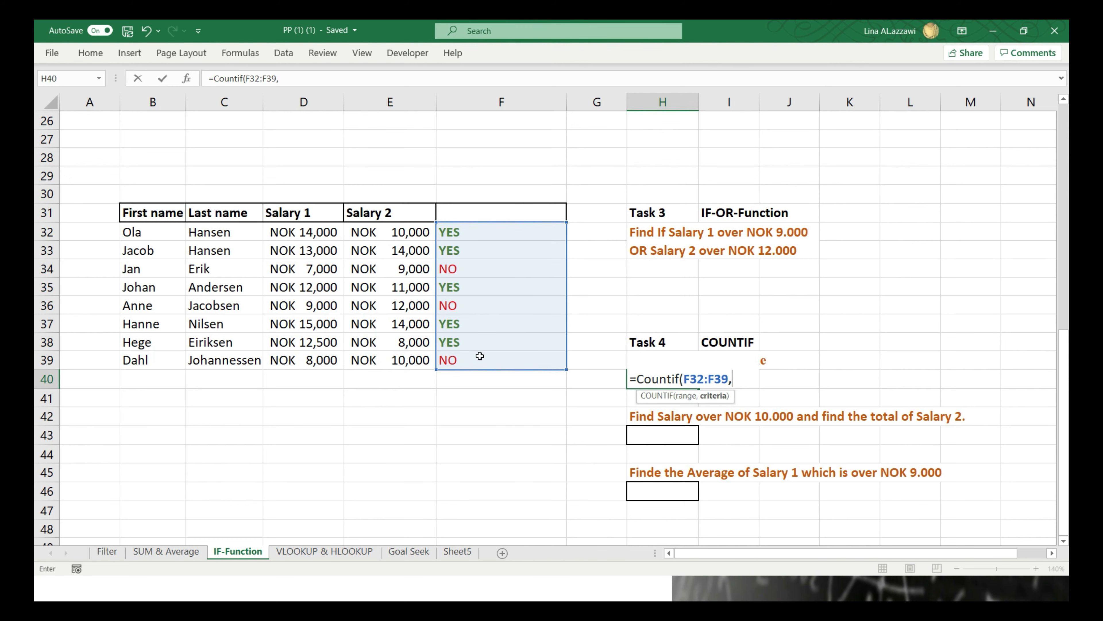
type("\"YES)")
key("Return")
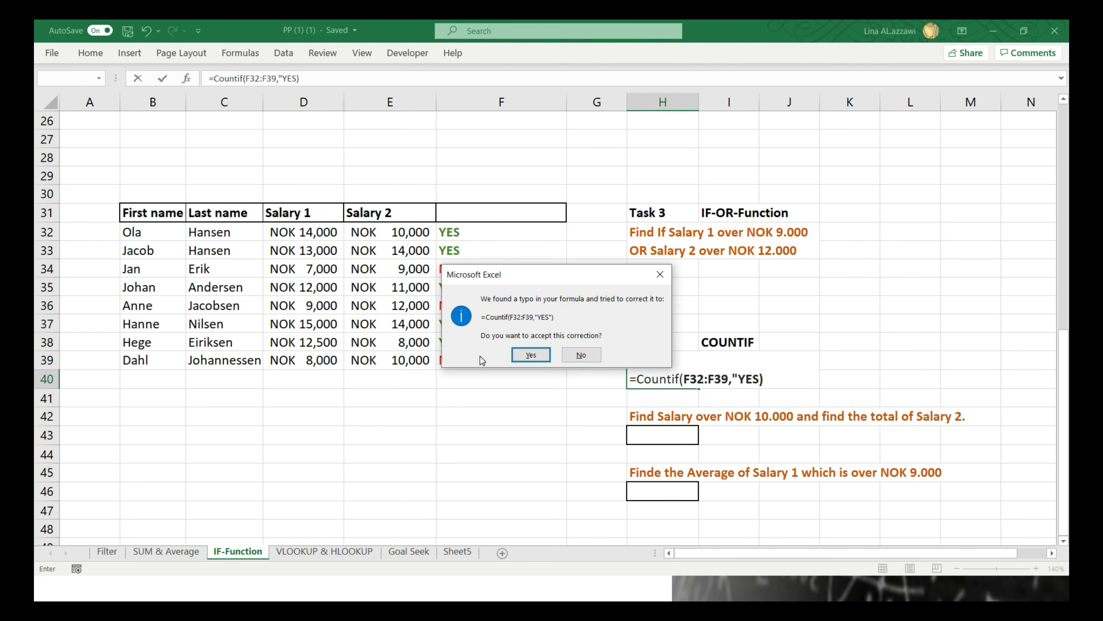
key("Return")
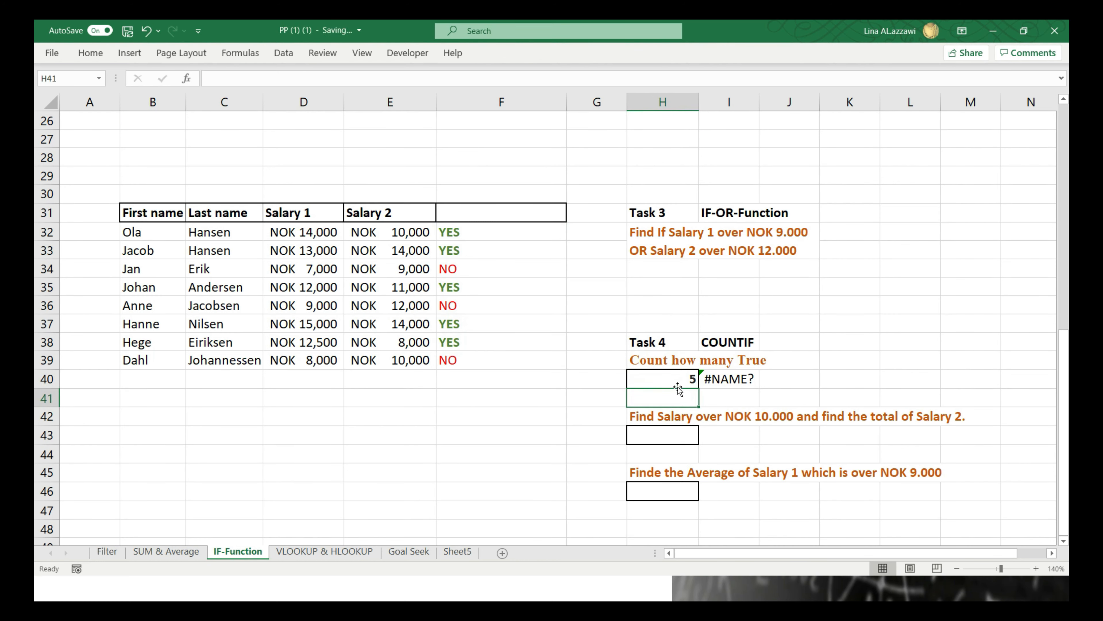
Review the closing quotation mark in H40's COUNTIF formula and the YES cells it counts in column F
double_click(672, 379)
left_click(777, 379)
left_click_drag(778, 379, 771, 379)
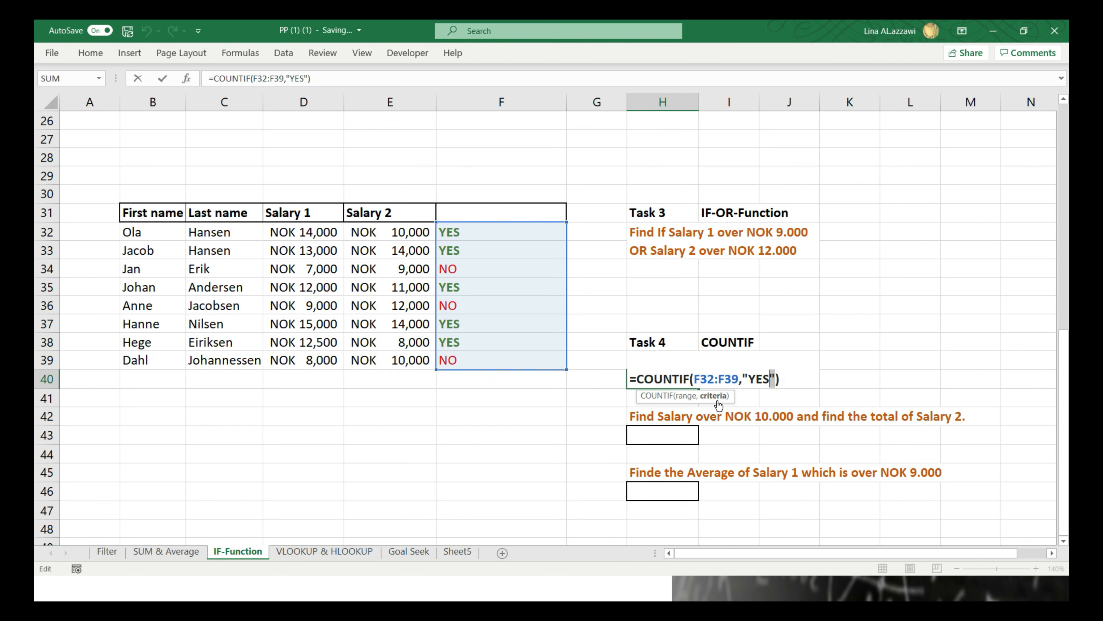
key("Return")
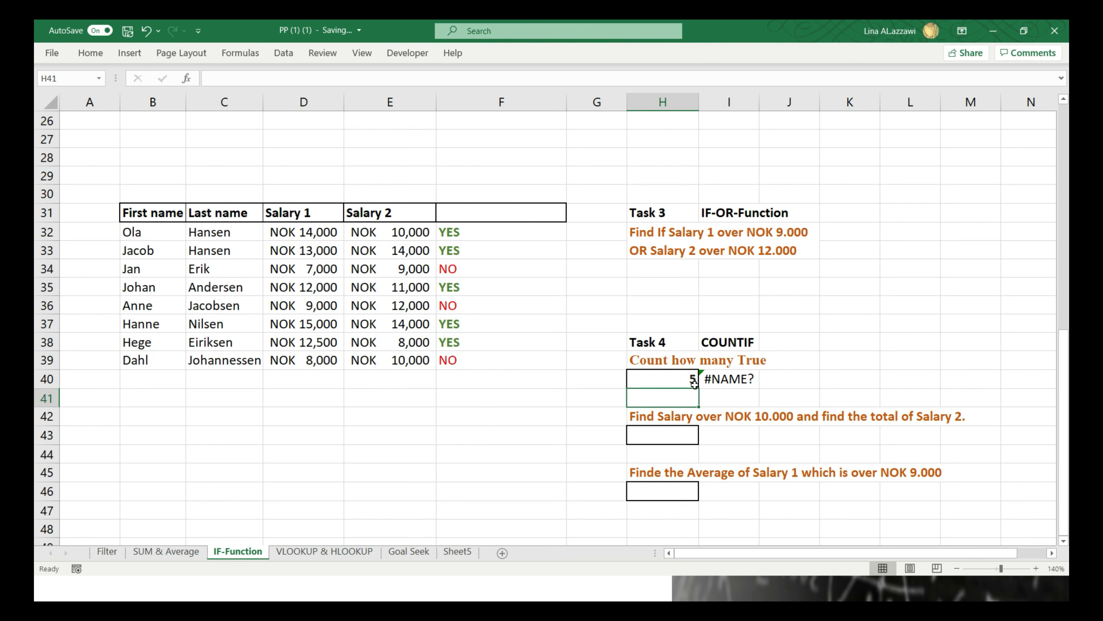
left_click(466, 235)
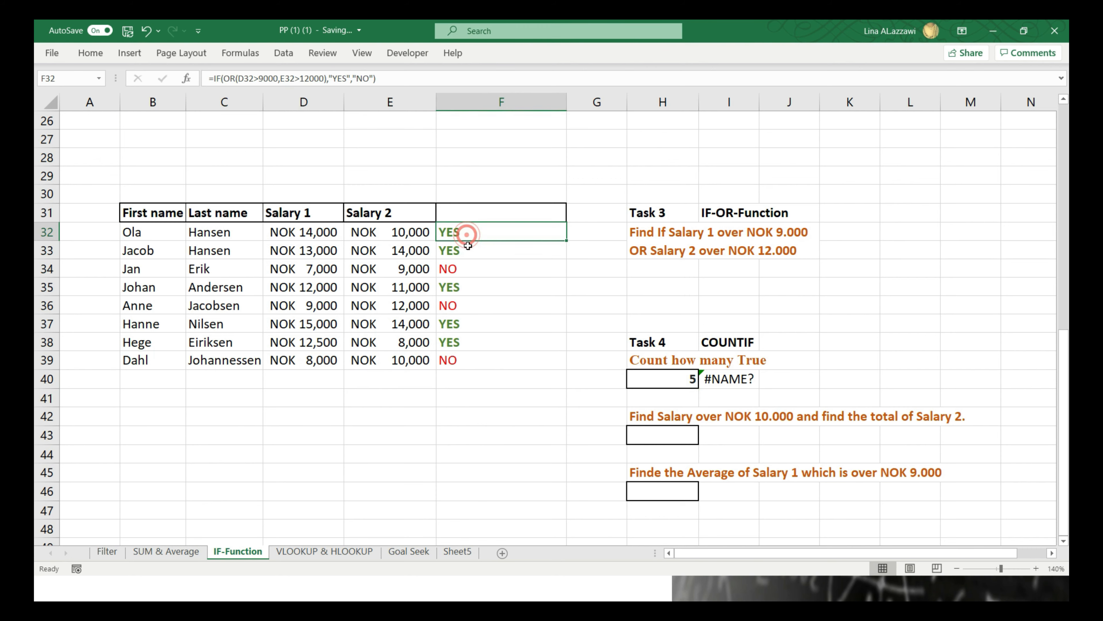
left_click(465, 251)
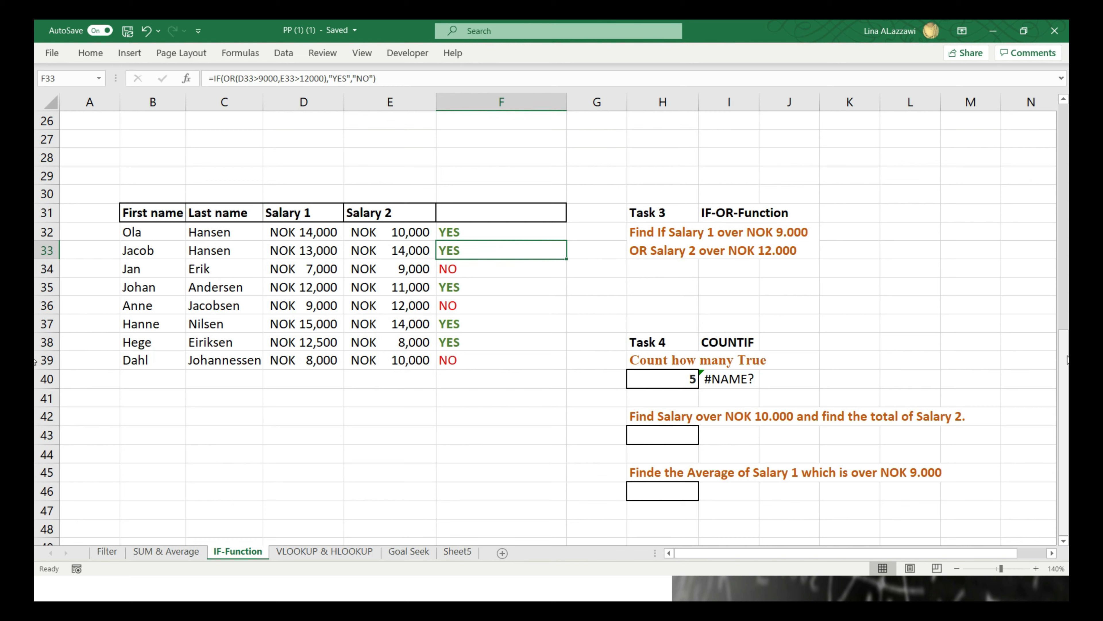
Begin a SUMIF formula in cell H43, comparing the SUMIF and SUMIFS suggestions before inserting SUMIF
double_click(681, 436)
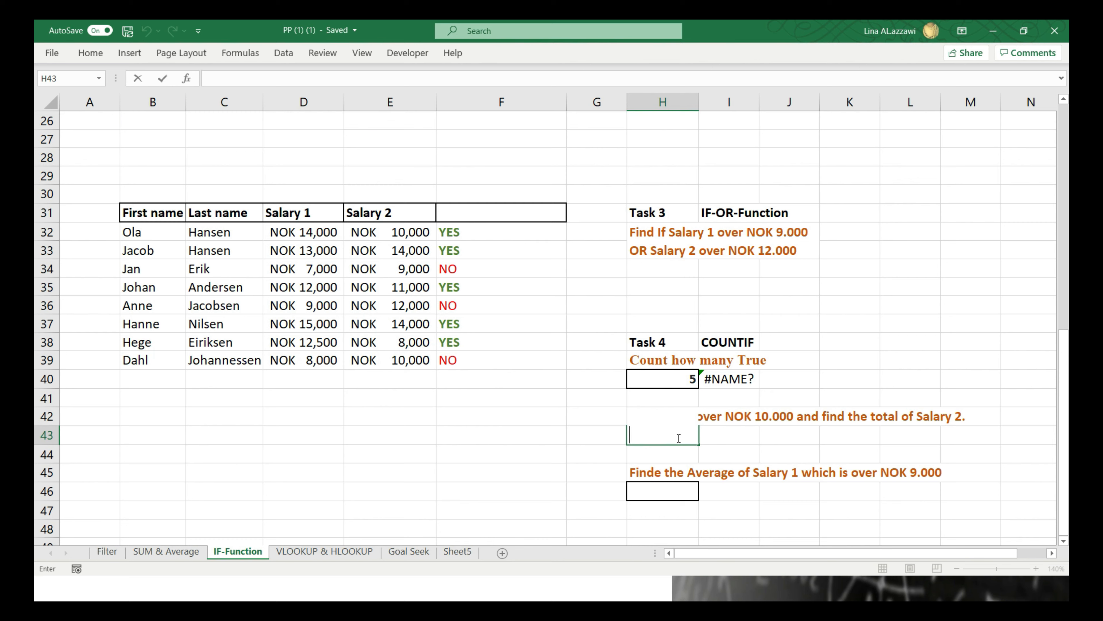
type("=Sum")
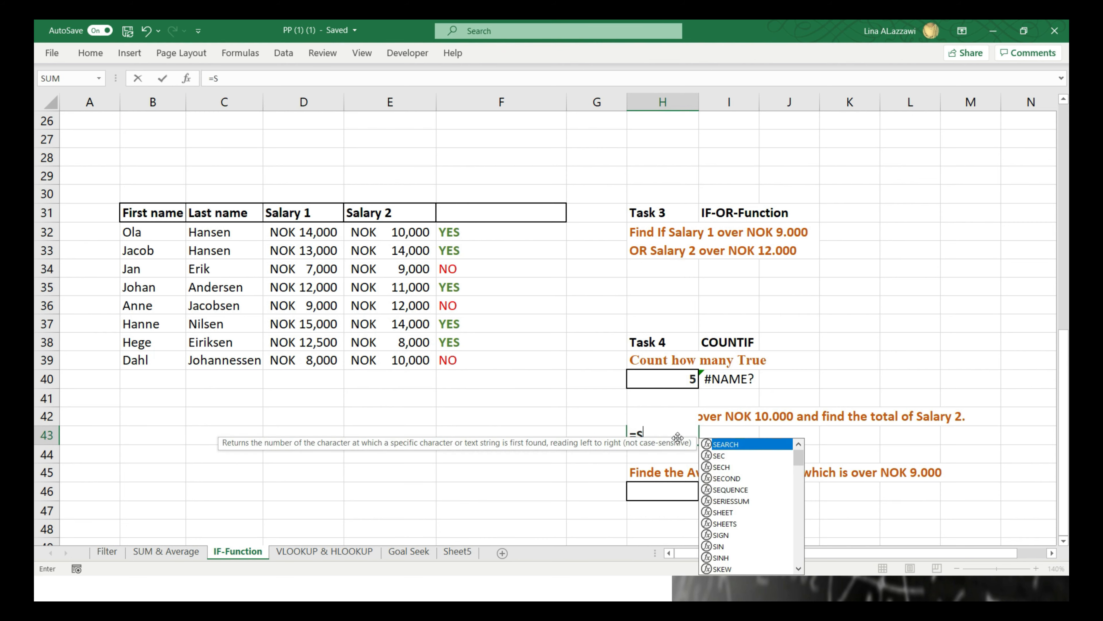
type("if")
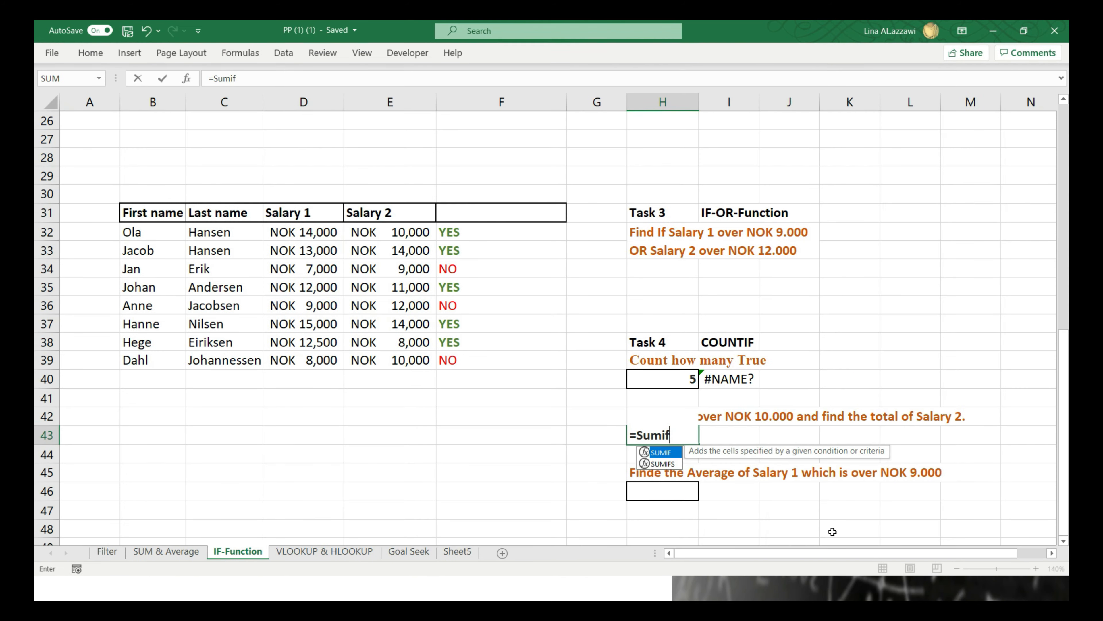
key("Down")
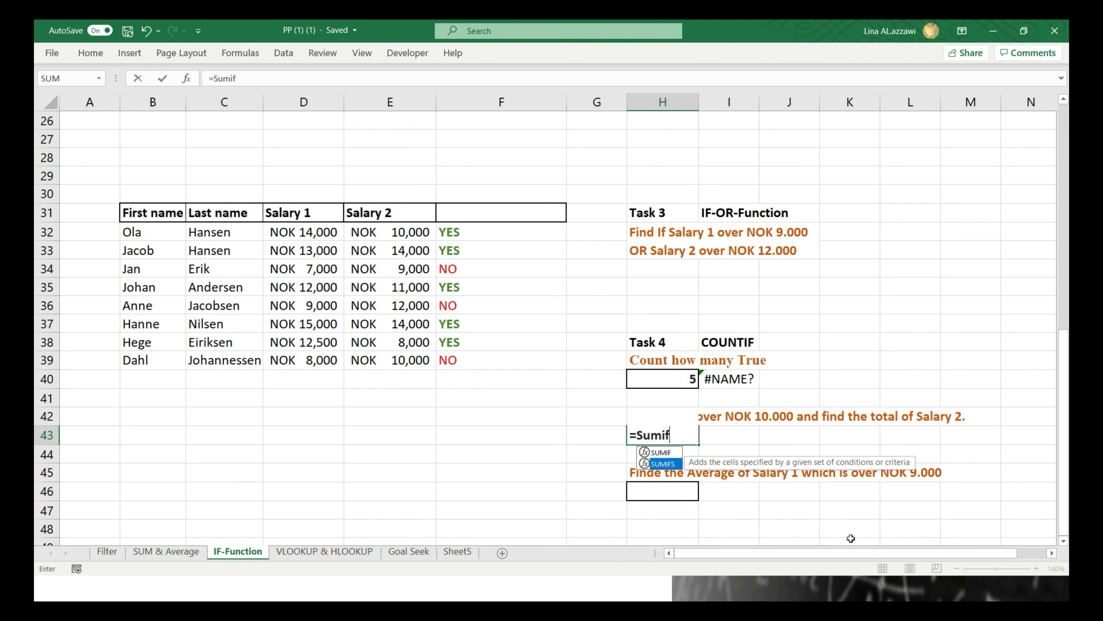
key("Up")
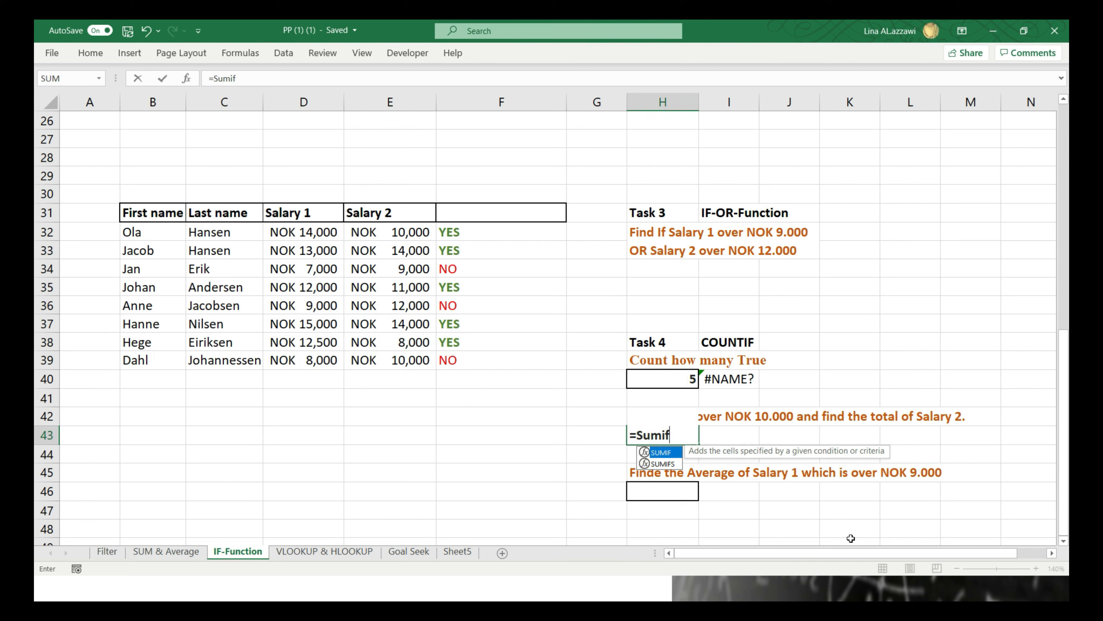
key("Tab")
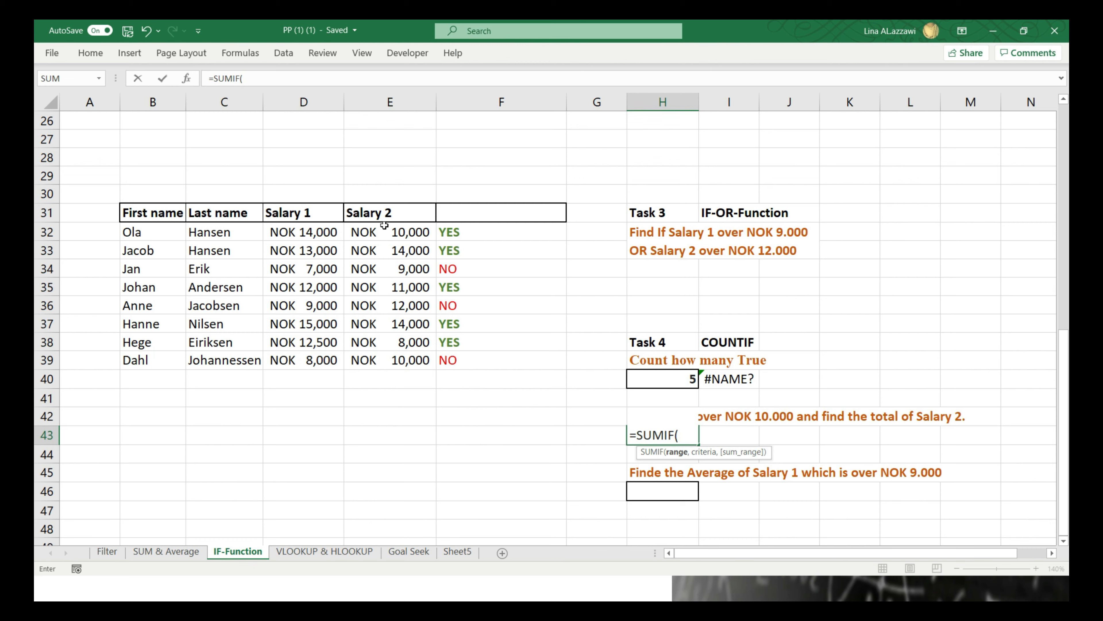
Complete the SUMIF formula in H43 with range E32:E39, criterion ">10000" and sum range E32:E39
left_click_drag(385, 226, 399, 359)
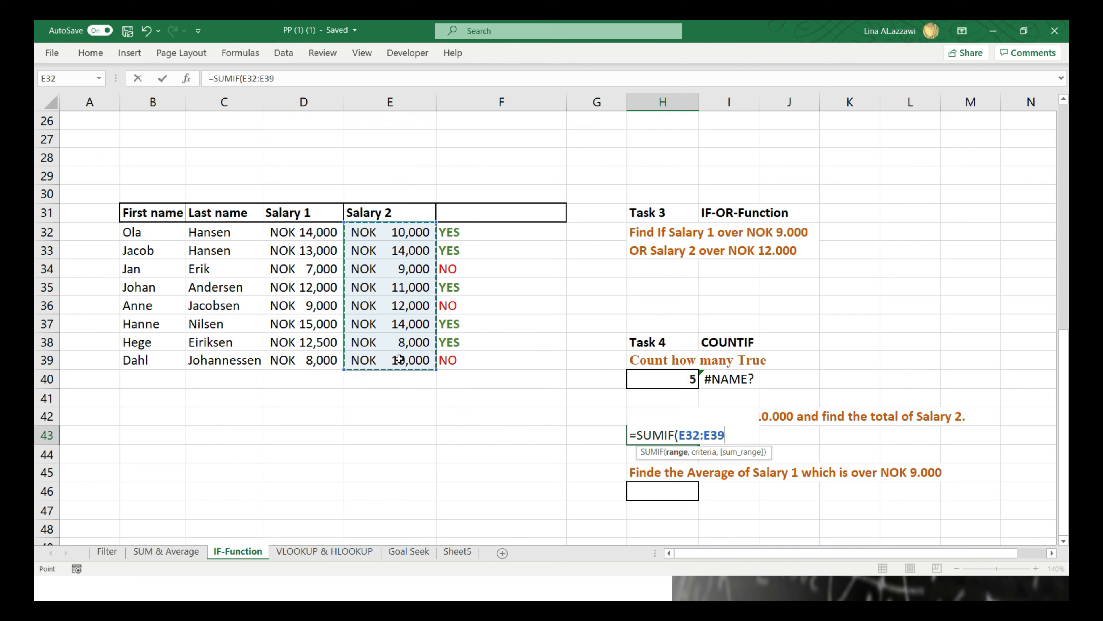
type(",")
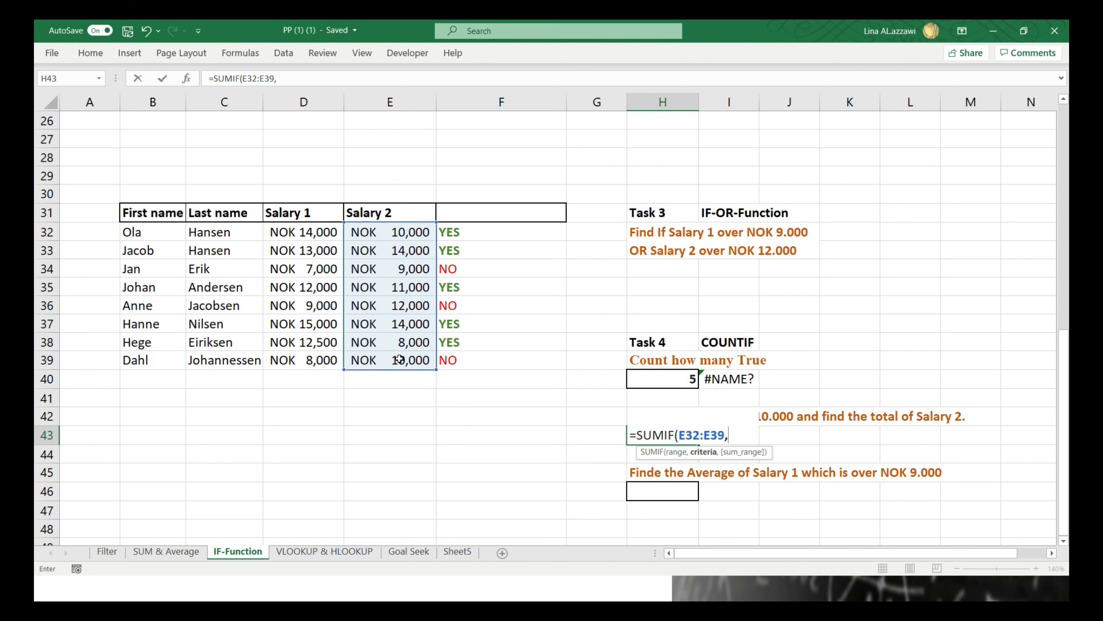
type("\">1 0000")
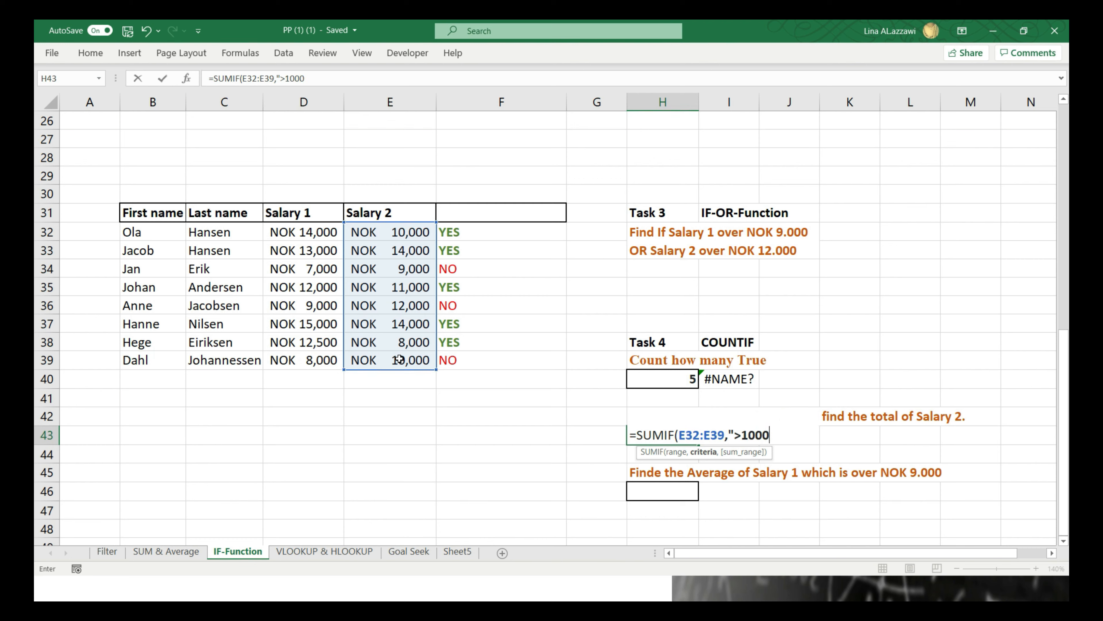
type("\"")
type(",")
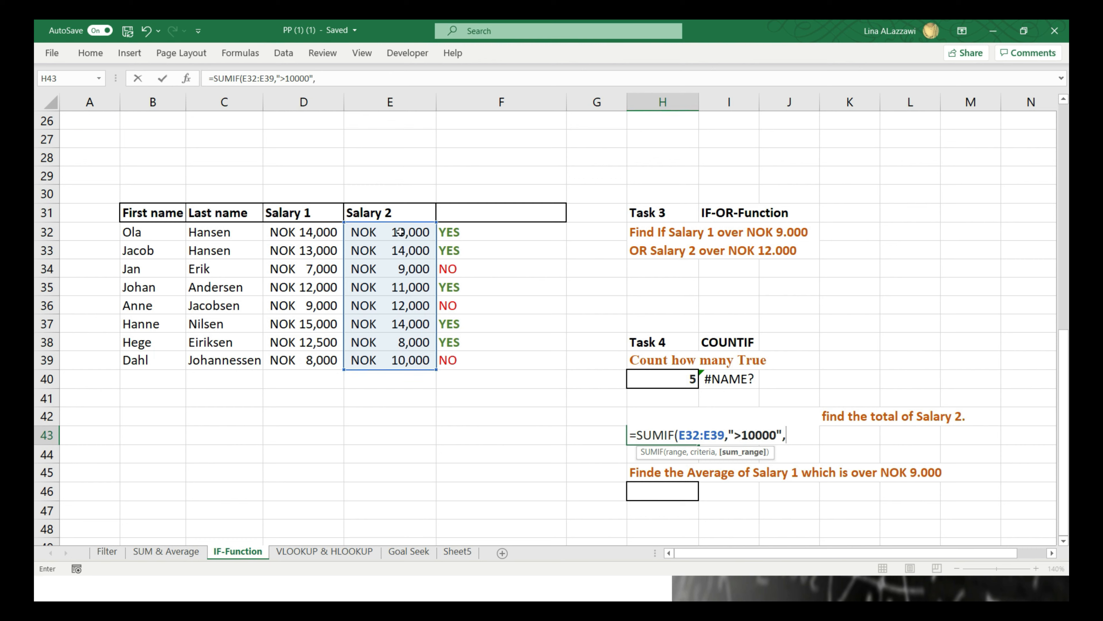
left_click_drag(401, 232, 401, 364)
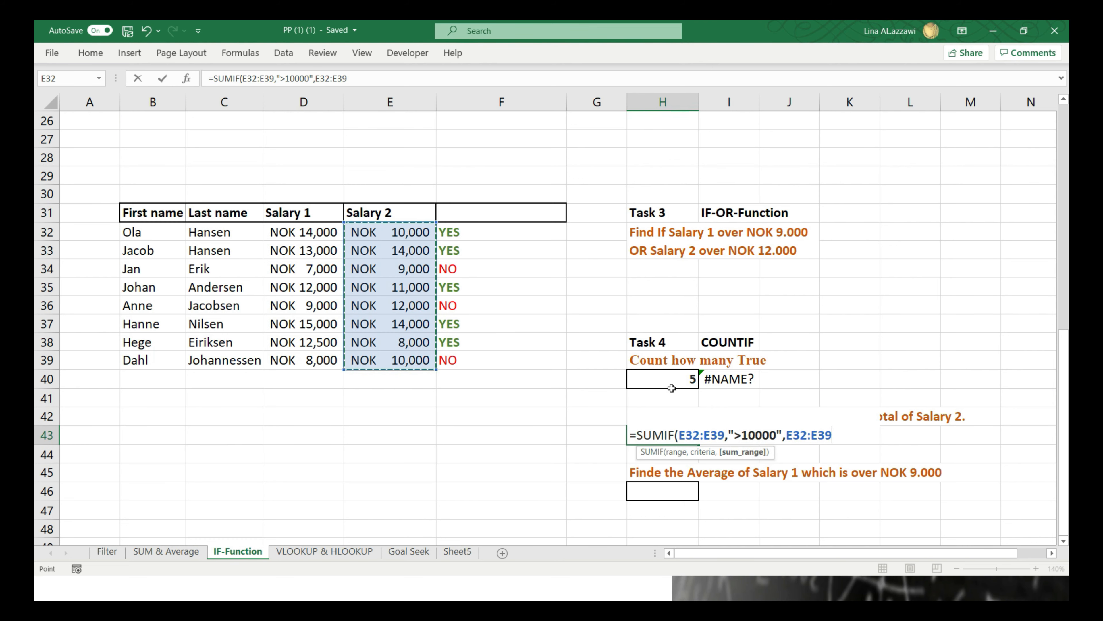
key("Return")
key("Down")
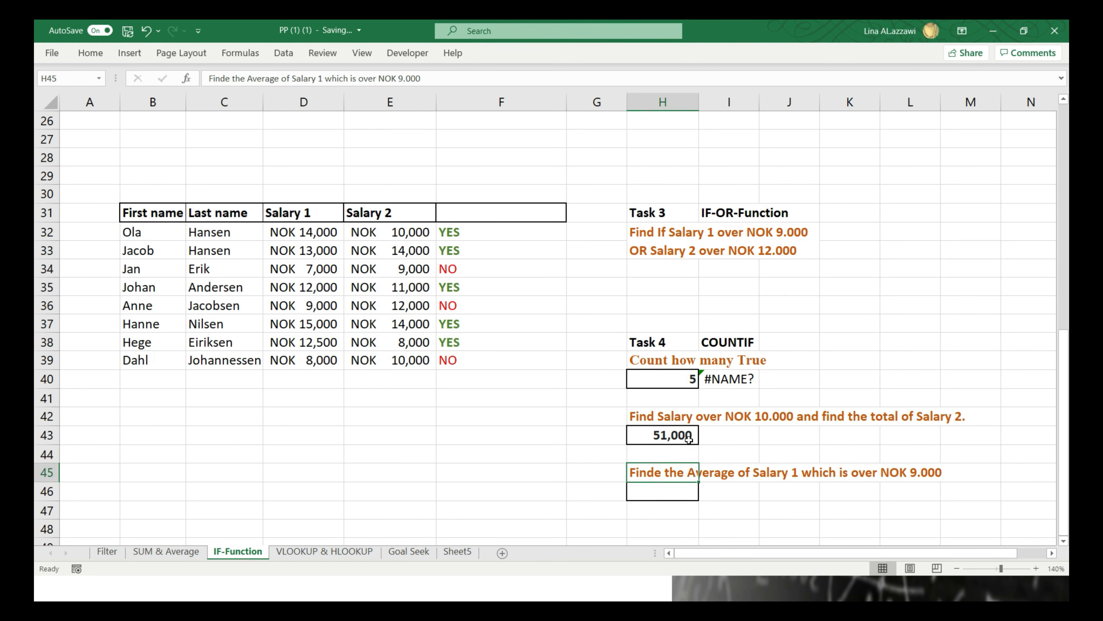
Review the SUMIF formula in H43 and its highlighted Salary 2 range, leaving it as entered
double_click(688, 436)
left_click(842, 435)
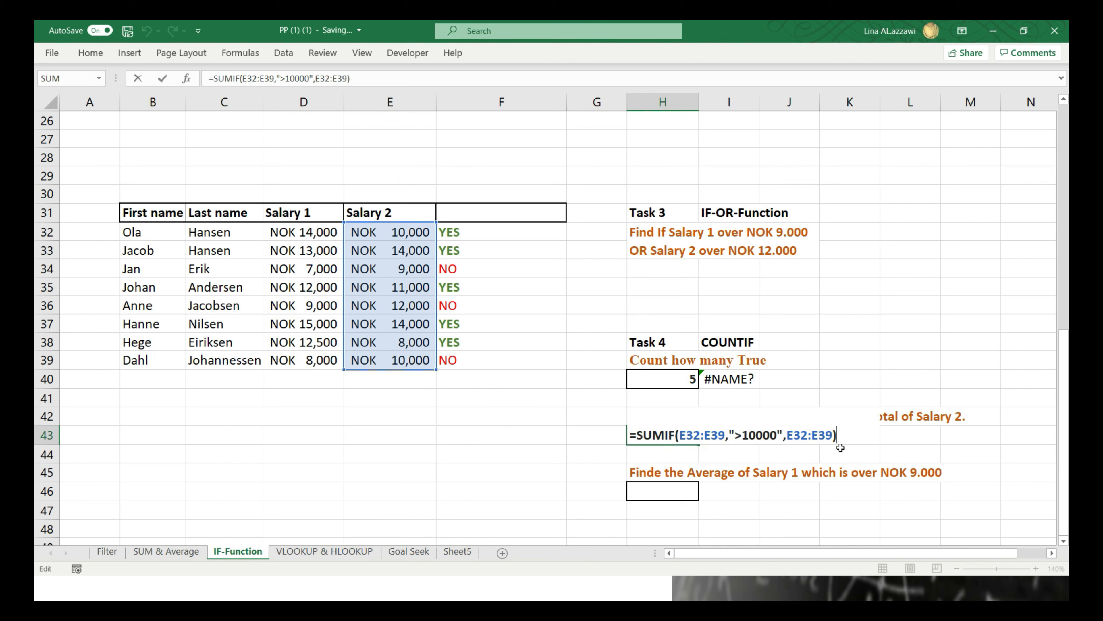
key("Return")
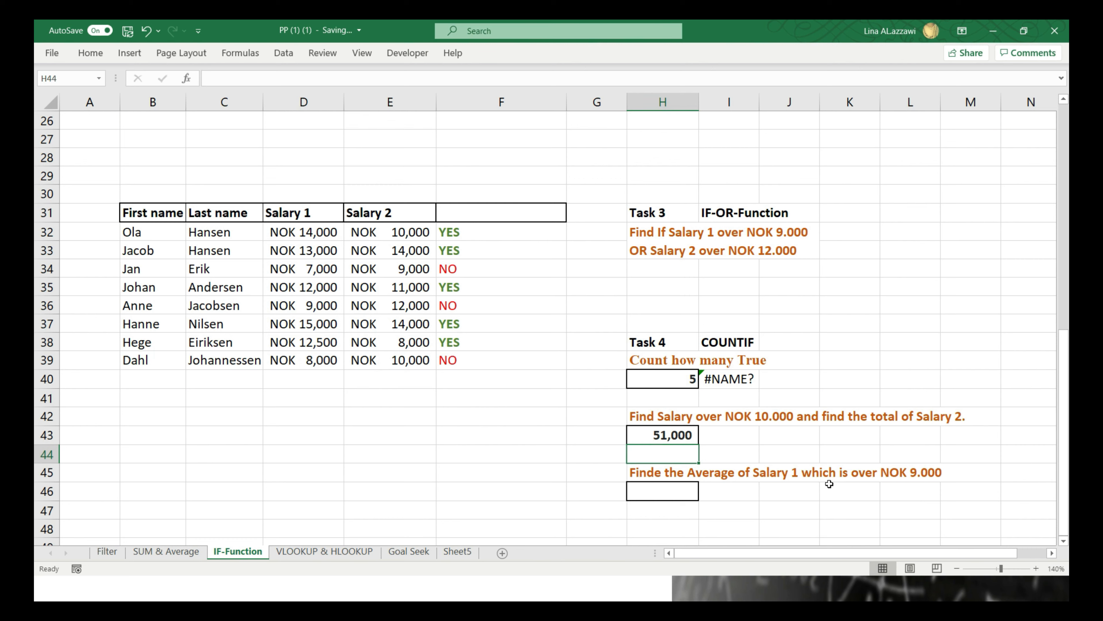
Begin an AVERAGEIF formula in cell H46, replacing the AVERAGEIFS function tried first
left_click(661, 496)
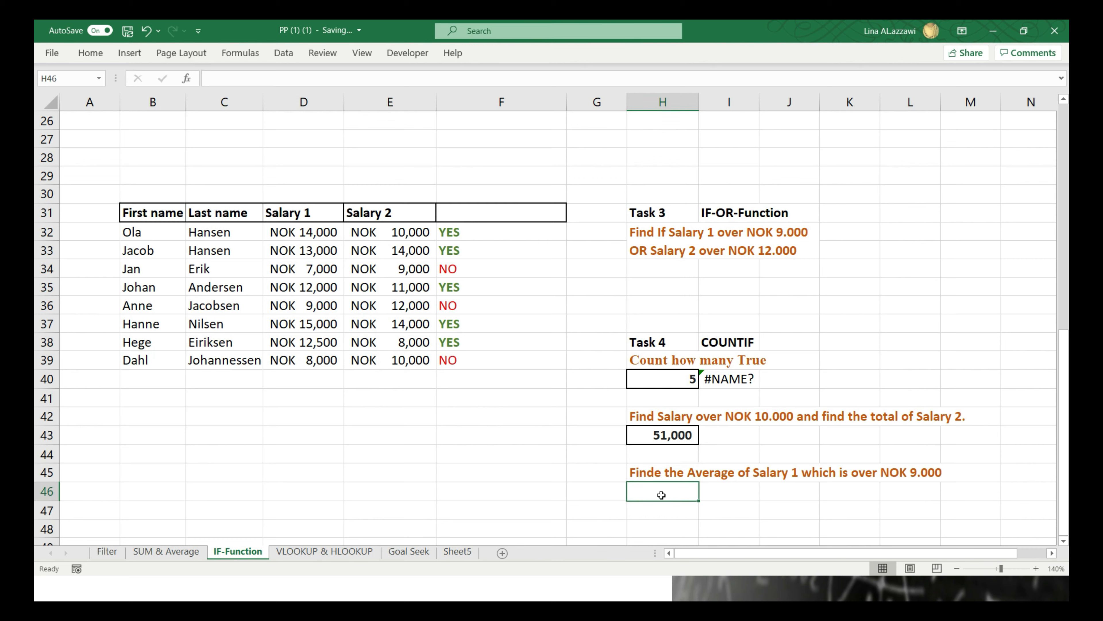
double_click(662, 495)
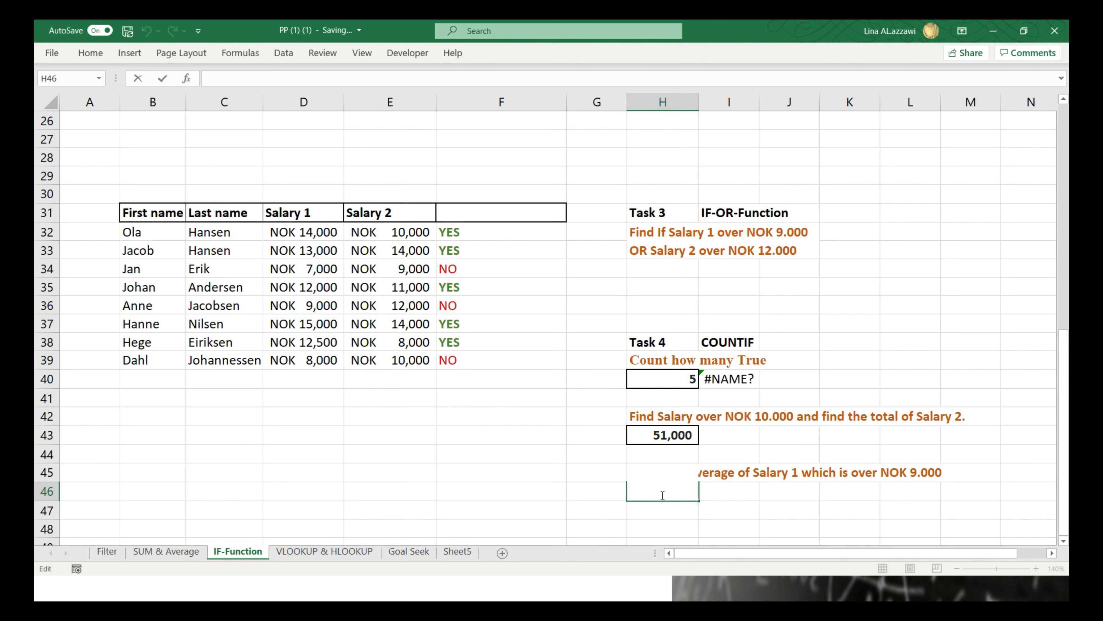
type("=A")
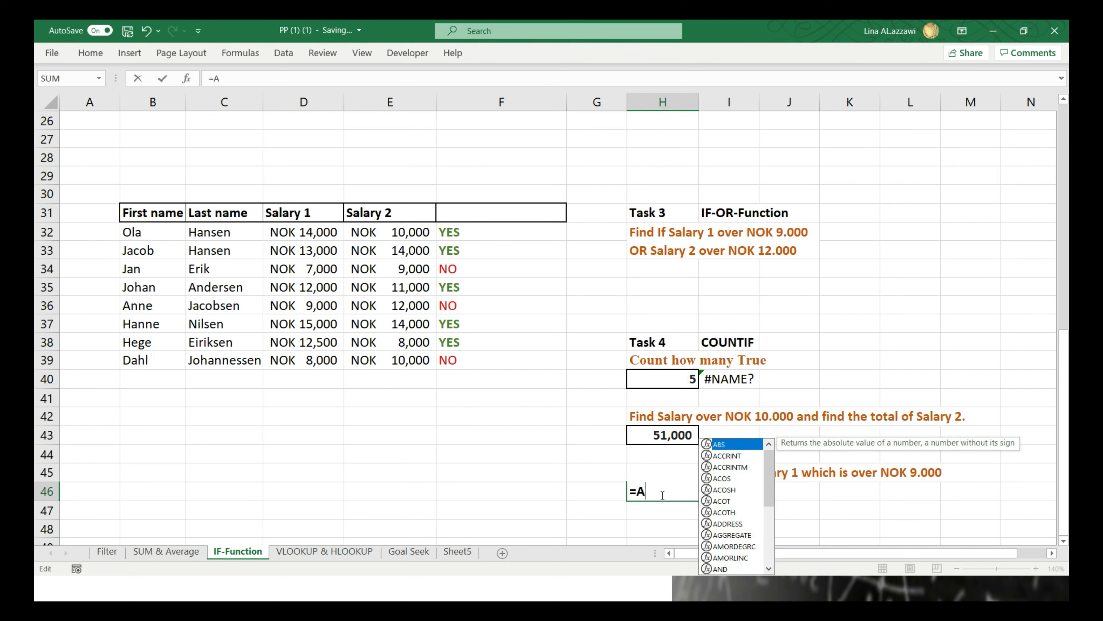
type("v")
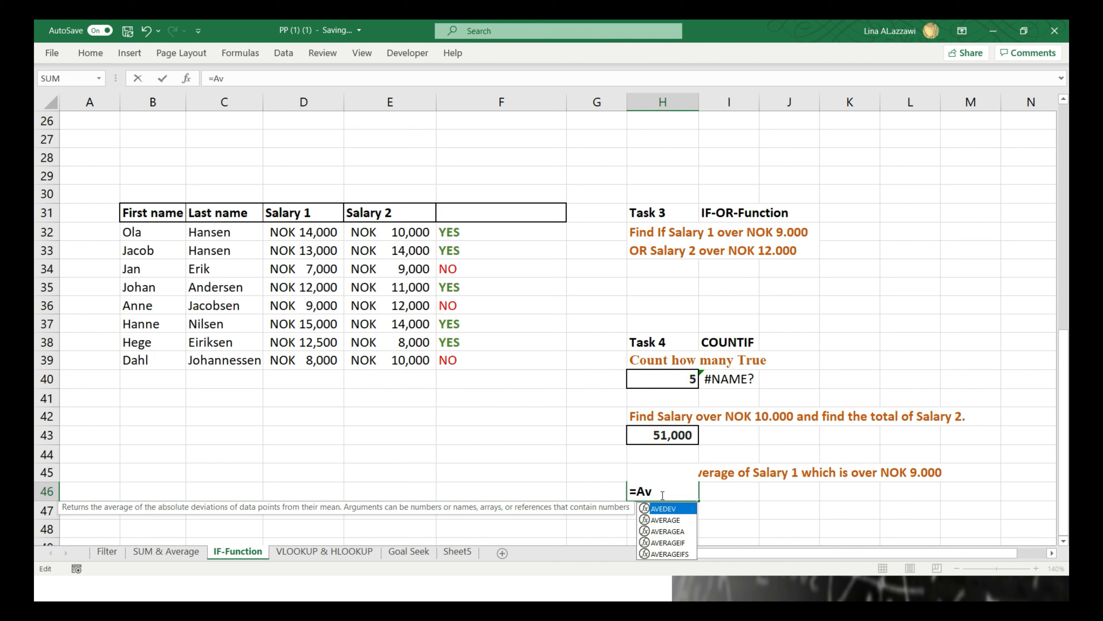
type("er")
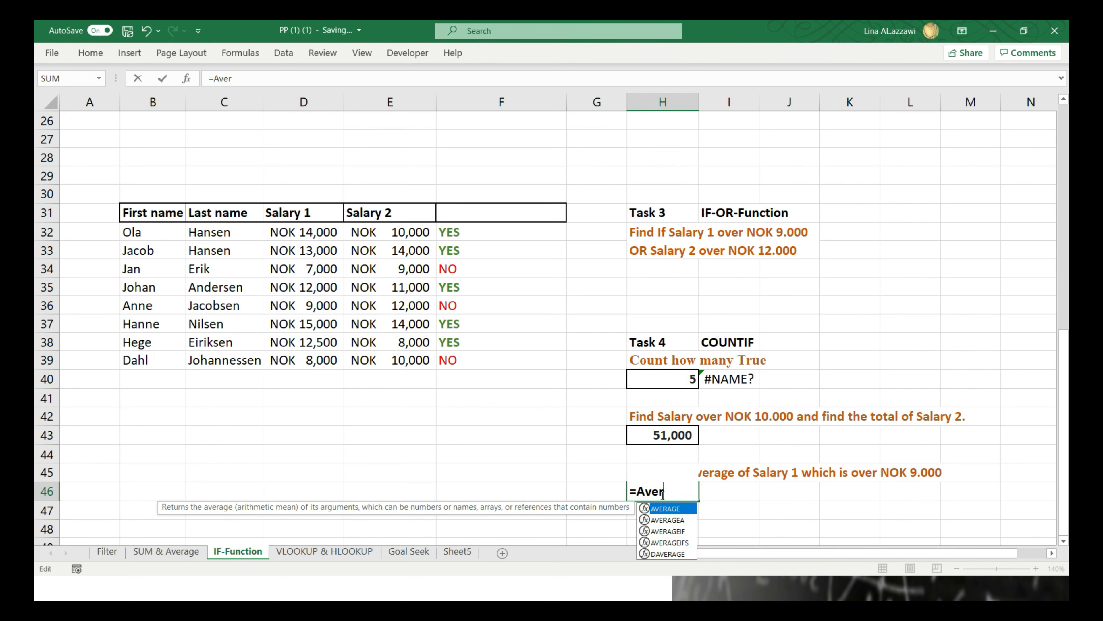
left_click(686, 531)
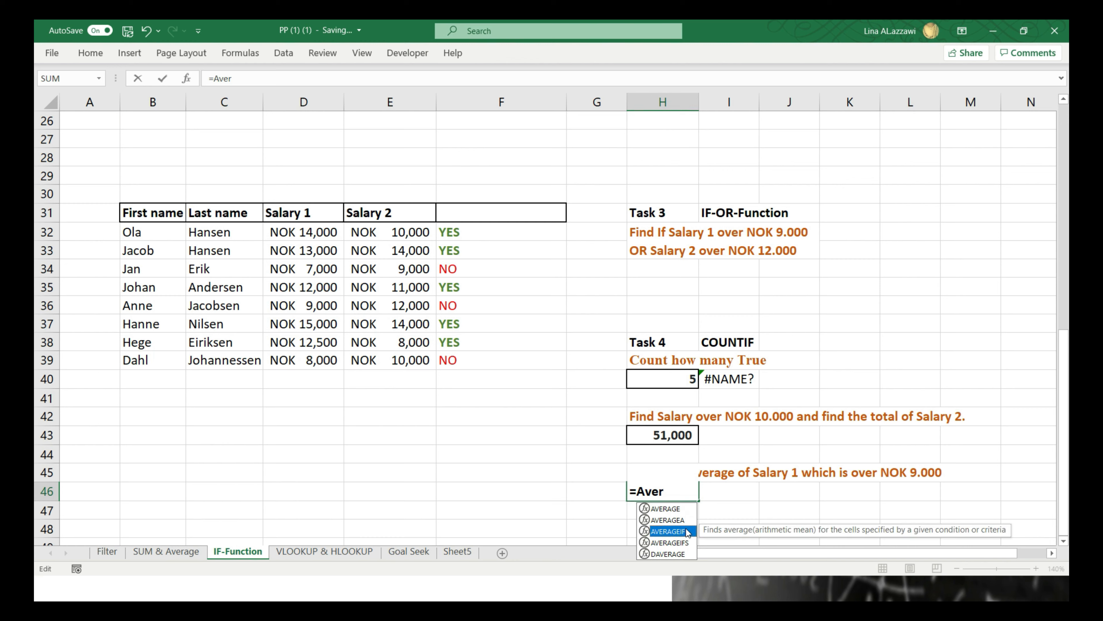
double_click(689, 542)
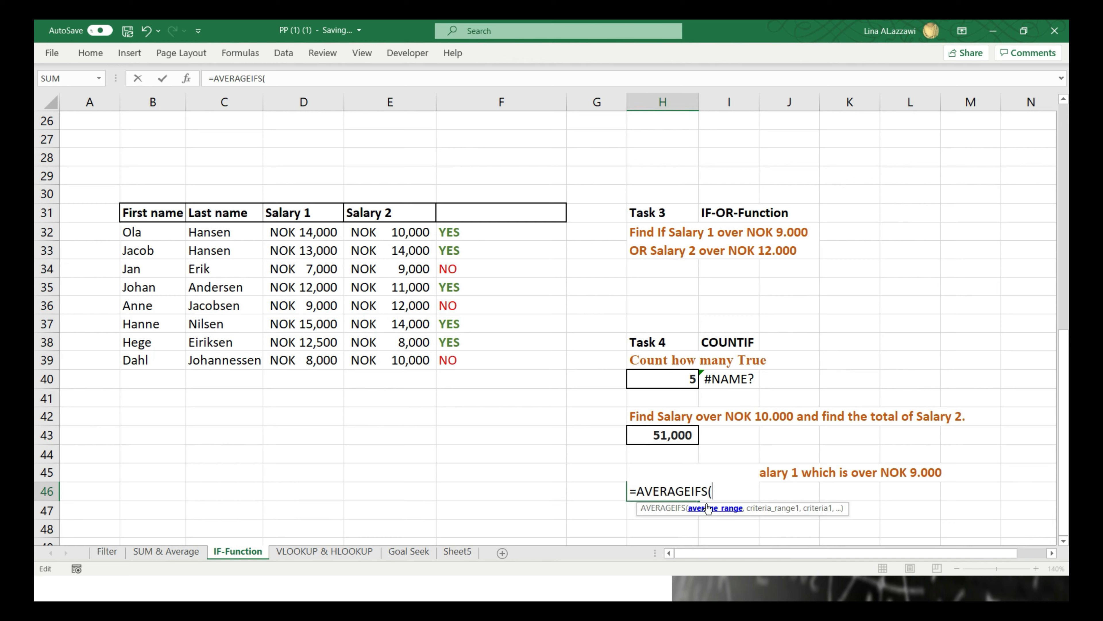
key("BackSpace")
key("BackSpace")
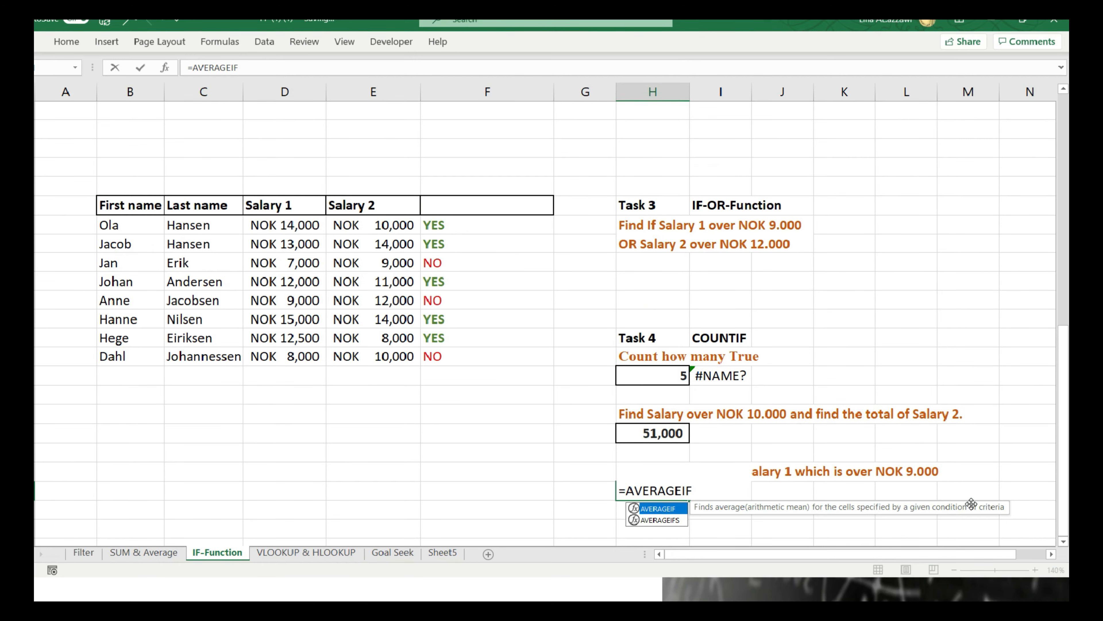
left_click(673, 522)
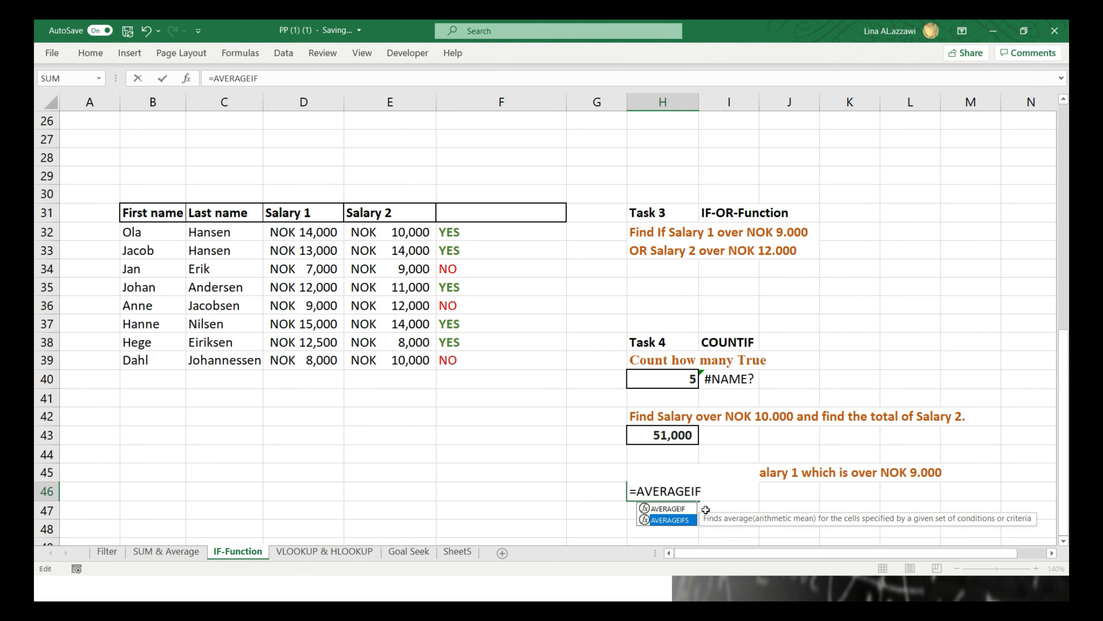
double_click(691, 508)
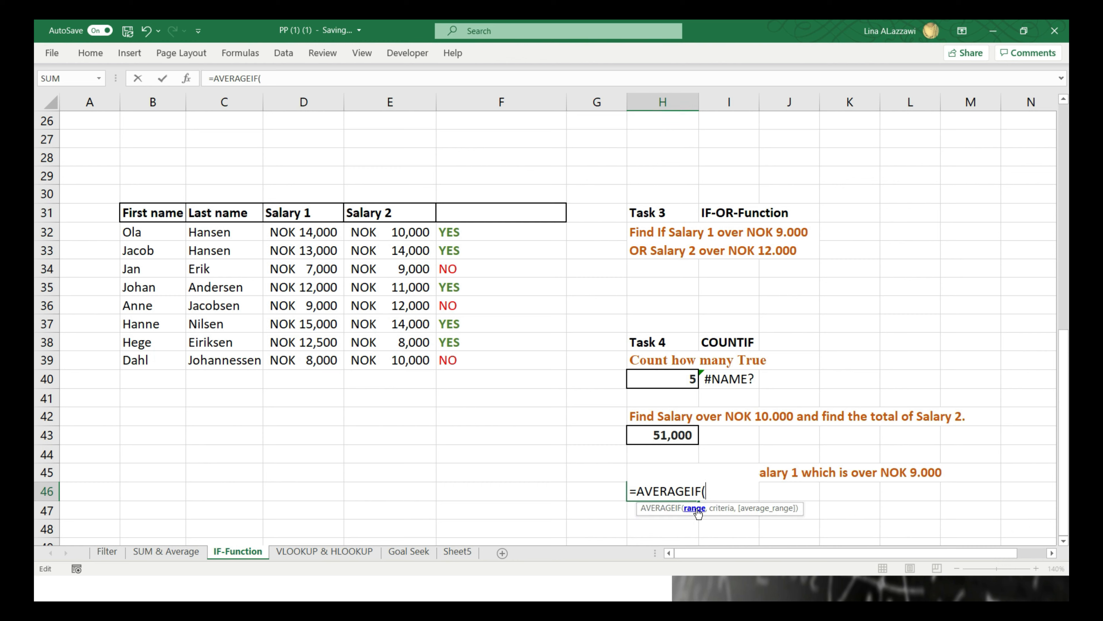
Complete the AVERAGEIF formula in H46 with range D32:D39, criterion ">9000" and average range D32:D39, and review the entered formula
left_click_drag(316, 231, 301, 359)
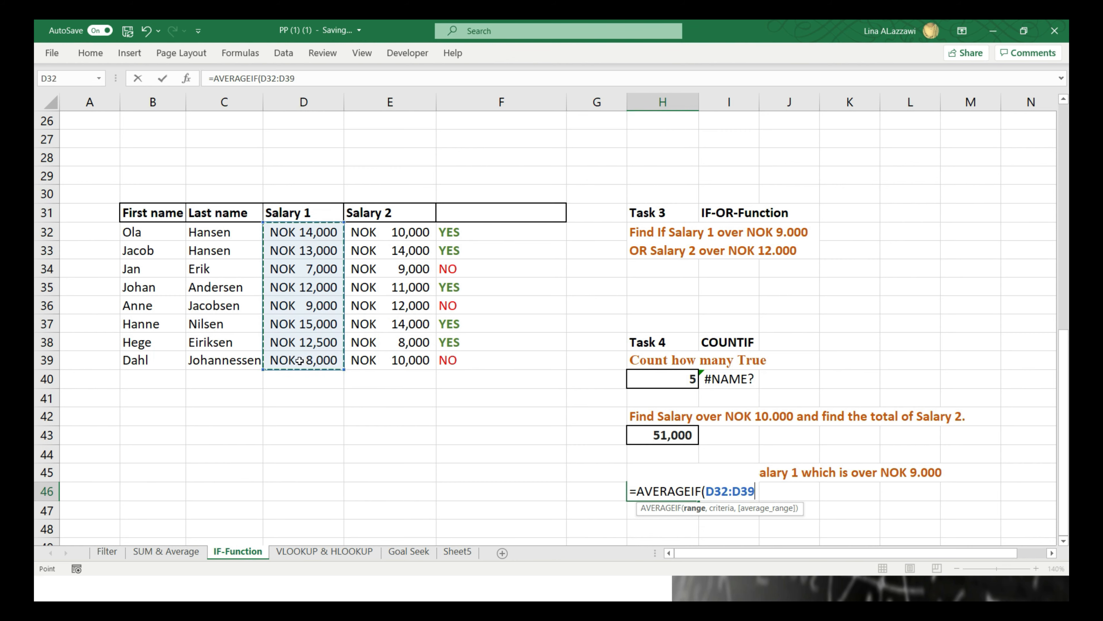
type(",")
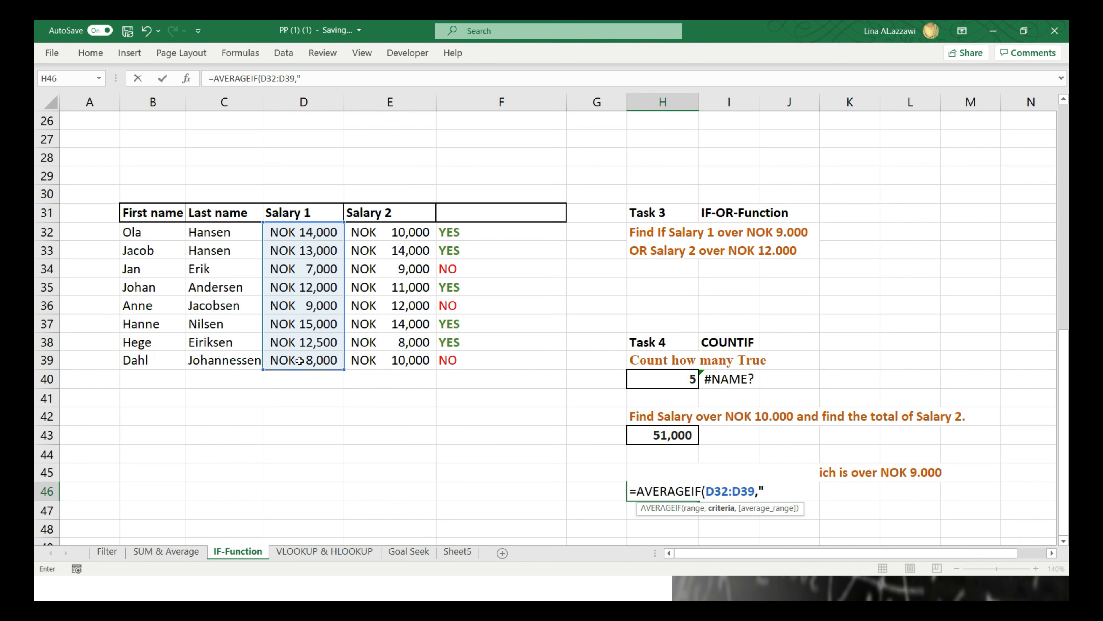
type("\">9000\",")
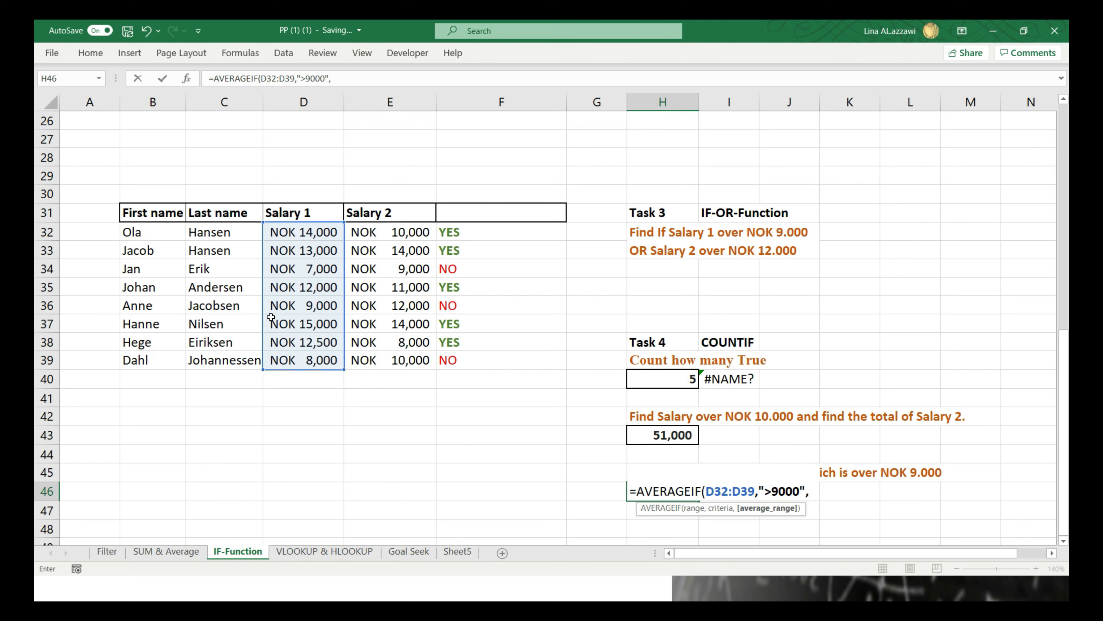
left_click_drag(325, 229, 317, 363)
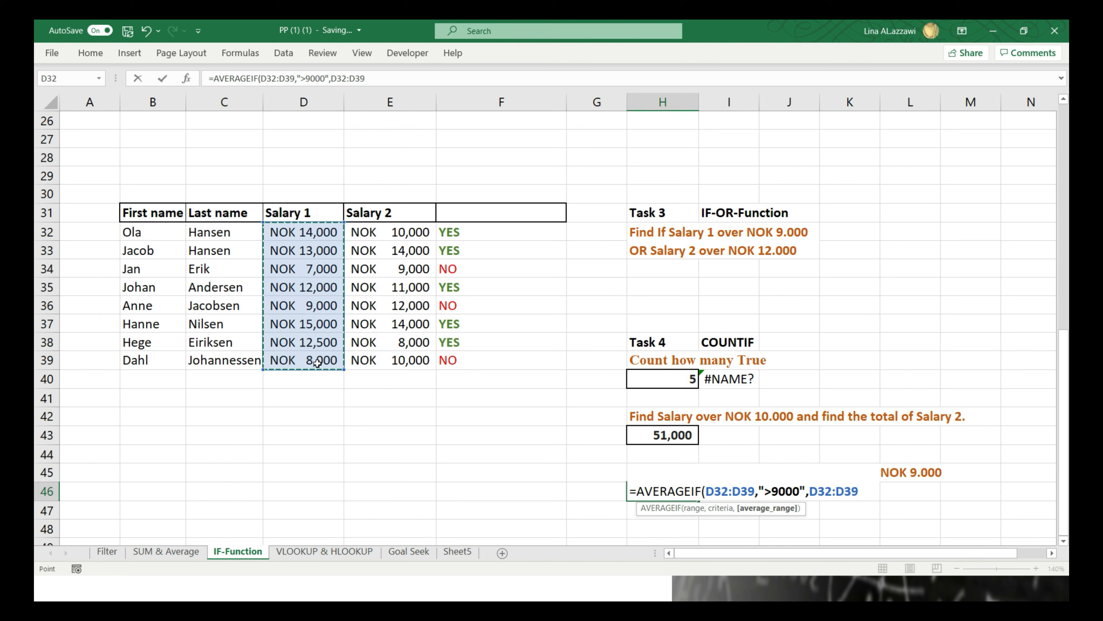
key("Return")
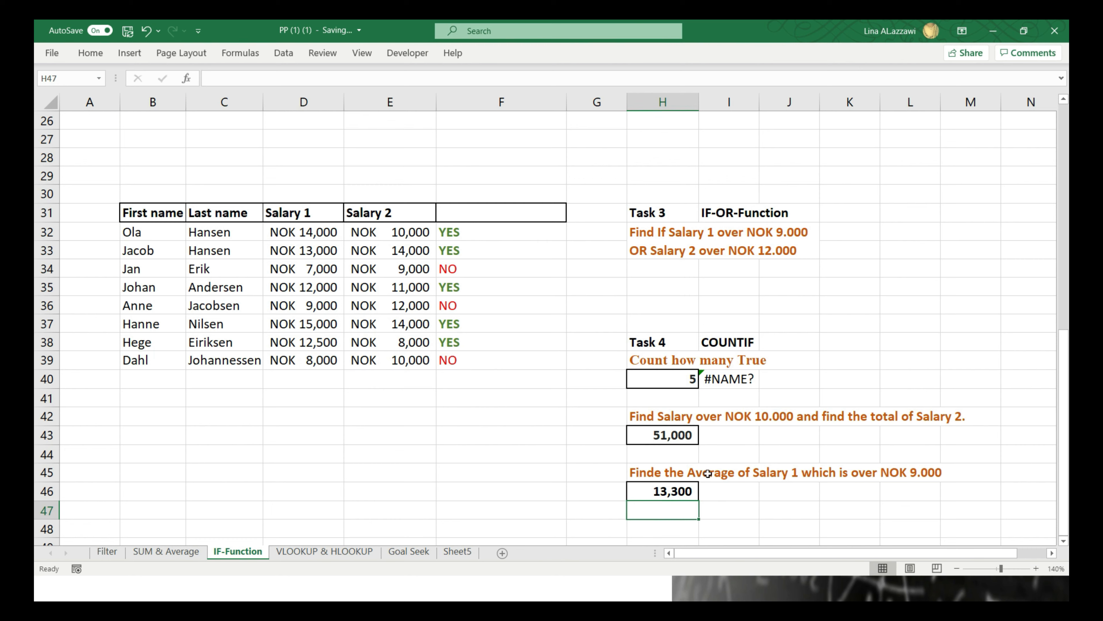
double_click(685, 492)
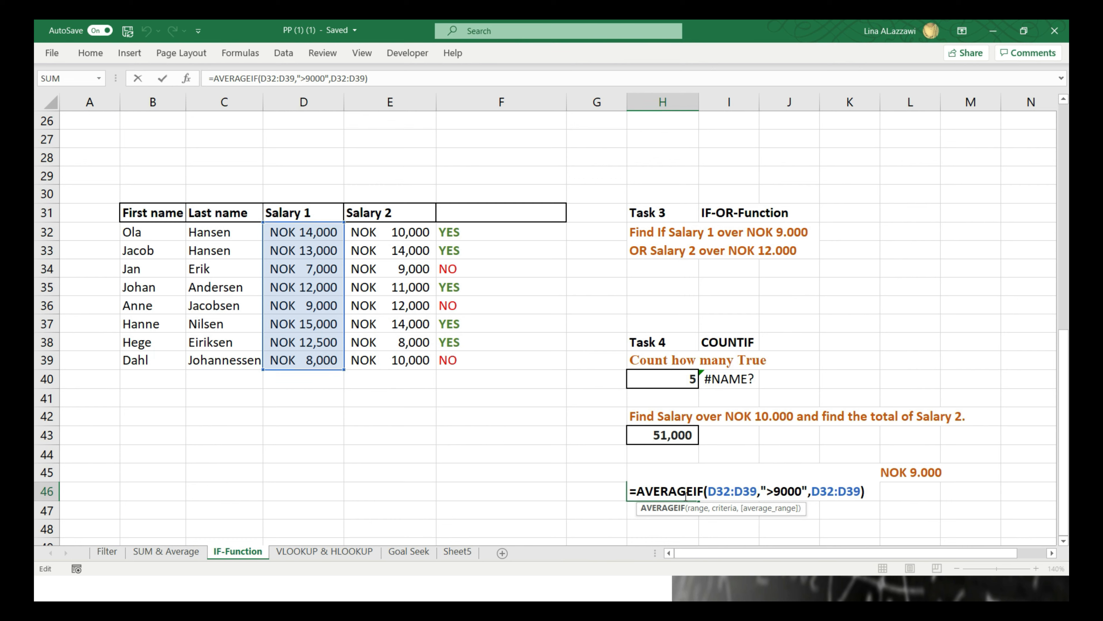
key("Return")
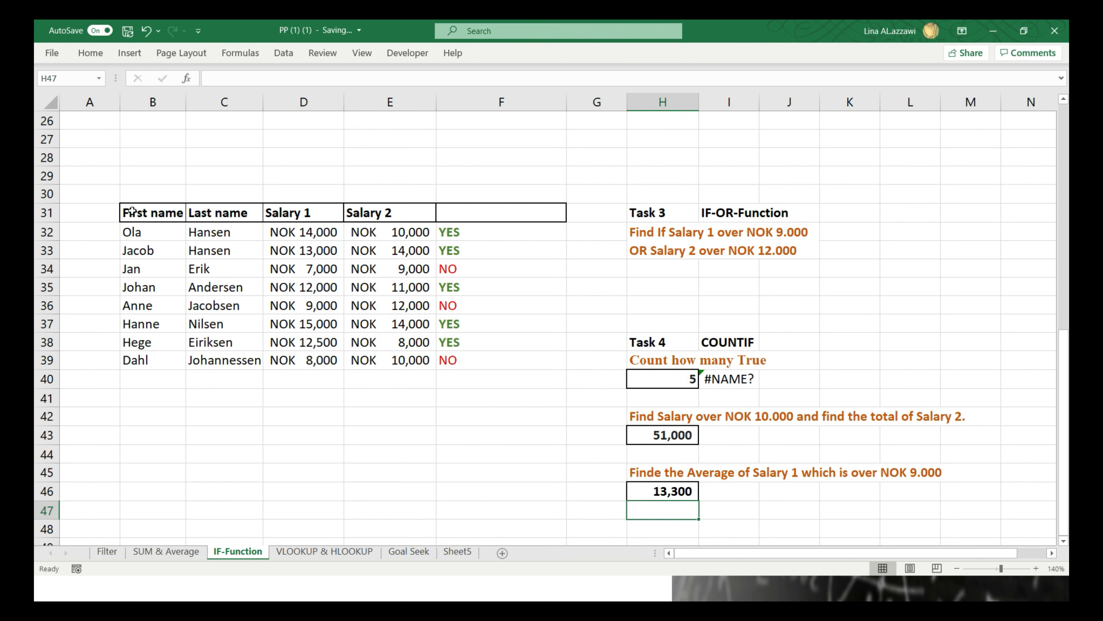
Add filters to the headers B31:E31 and filter Salary 1 to NOK 12,000, 12,500, 13,000, 14,000 and 15,000
left_click_drag(126, 212, 409, 216)
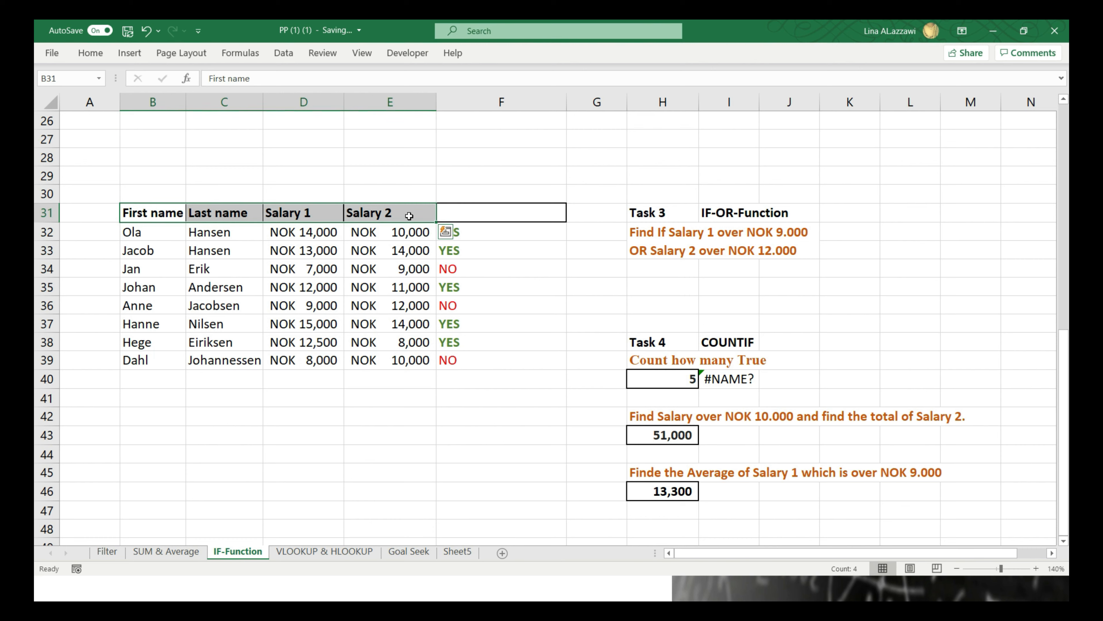
key("ctrl+shift+l")
left_click(338, 215)
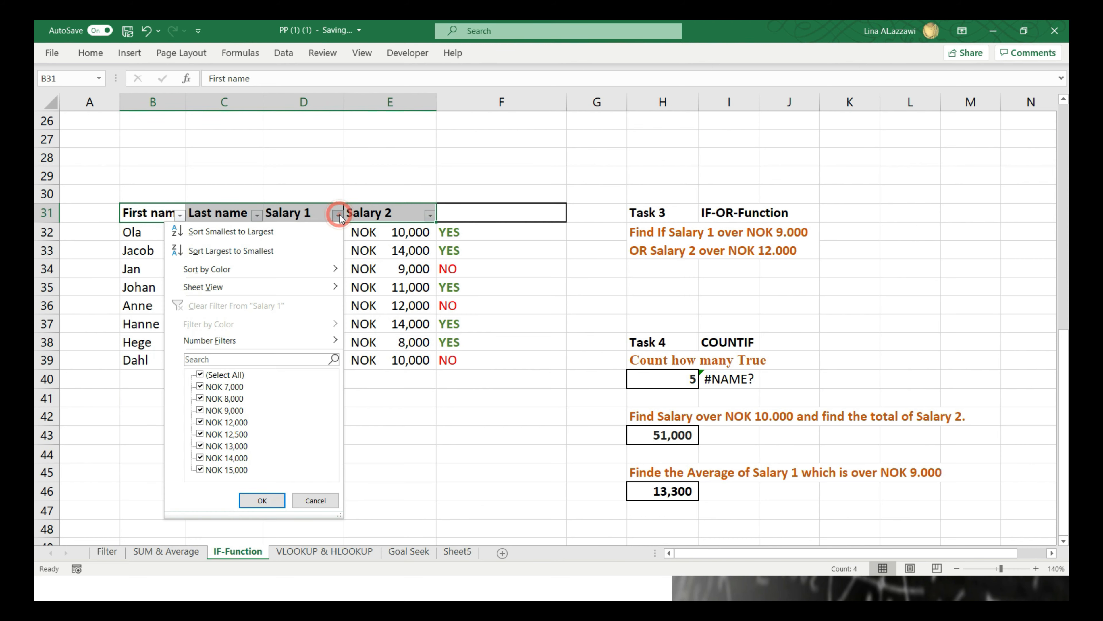
left_click(201, 374)
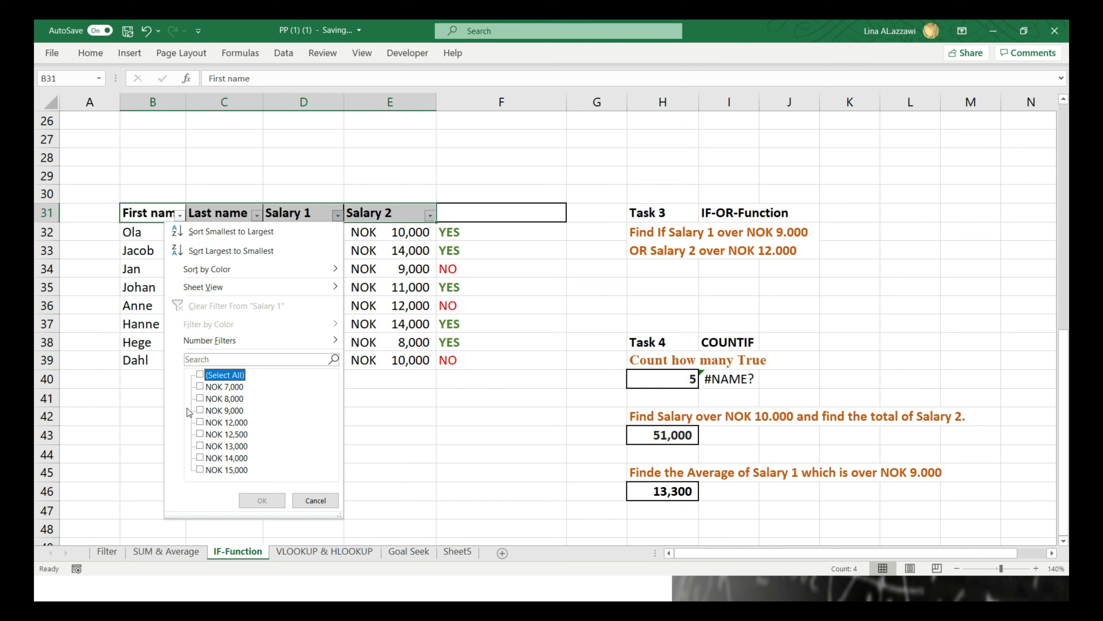
left_click(199, 422)
left_click(199, 434)
left_click(200, 446)
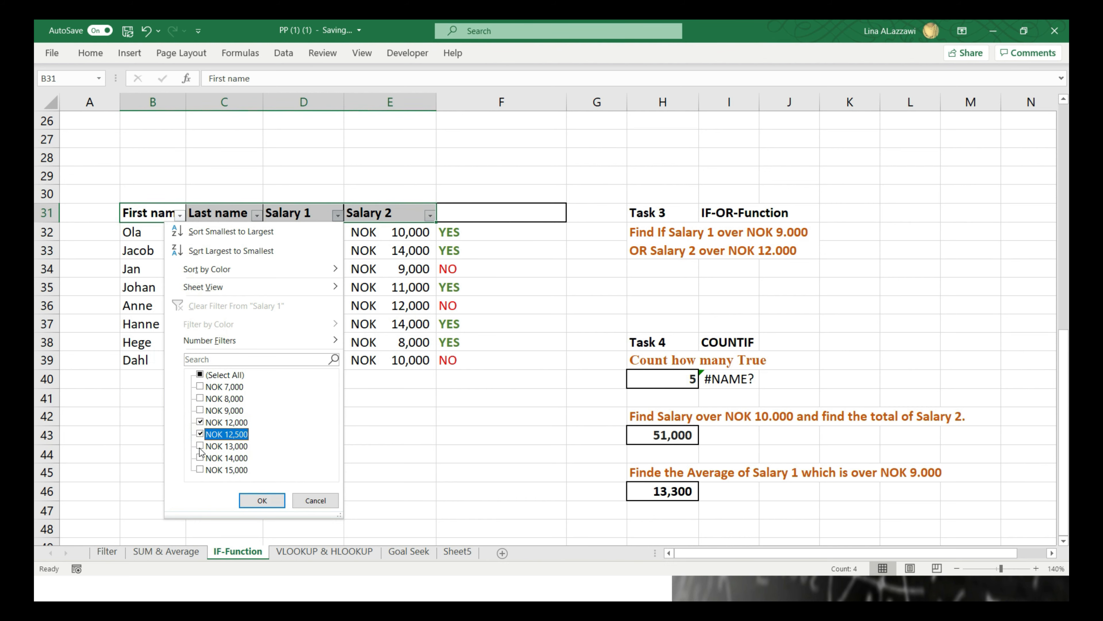
left_click(199, 458)
left_click(200, 470)
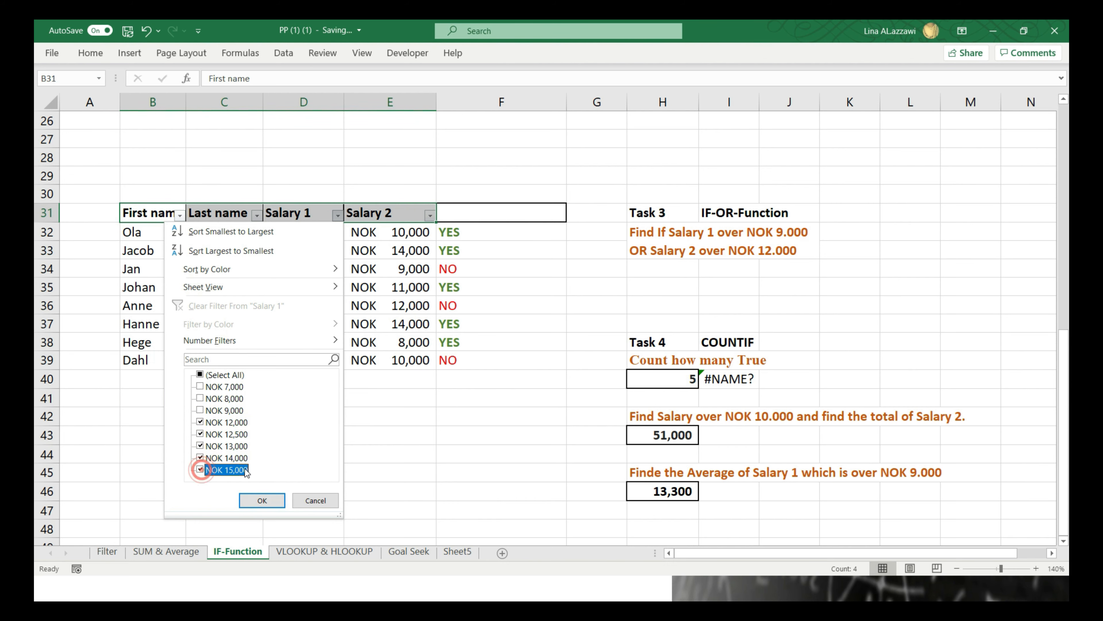
left_click(262, 499)
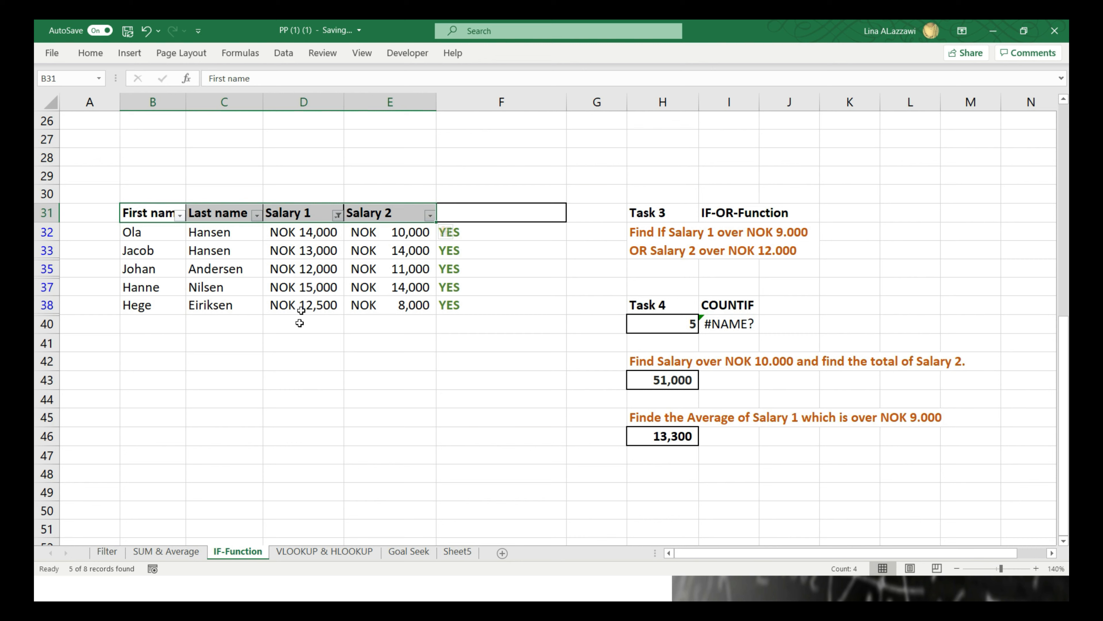
Select the filtered Salary 1 cells D32:D38 to check their average against H46
left_click(312, 232)
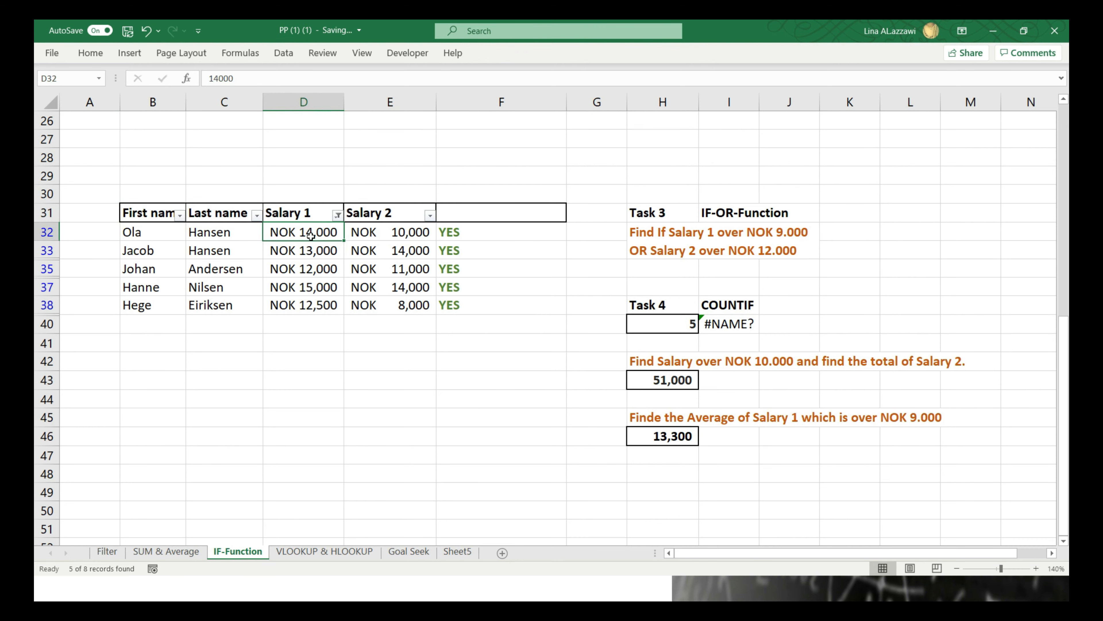
left_click(310, 230)
left_click_drag(310, 235, 309, 300)
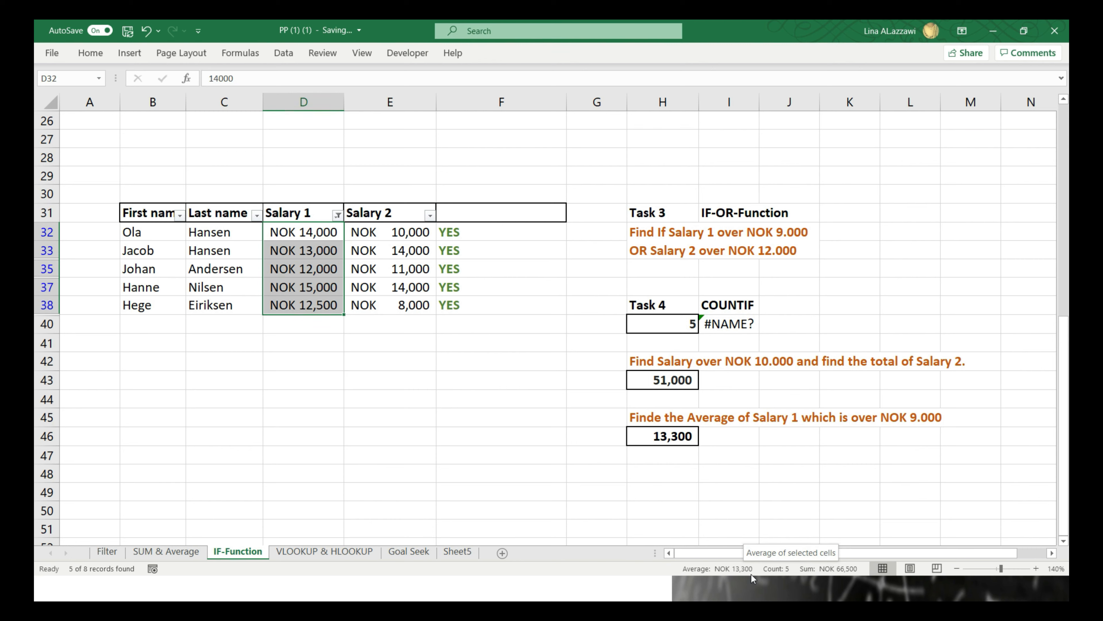
Reset the Salary 1 filter to include all values again
left_click(313, 233)
left_click(337, 215)
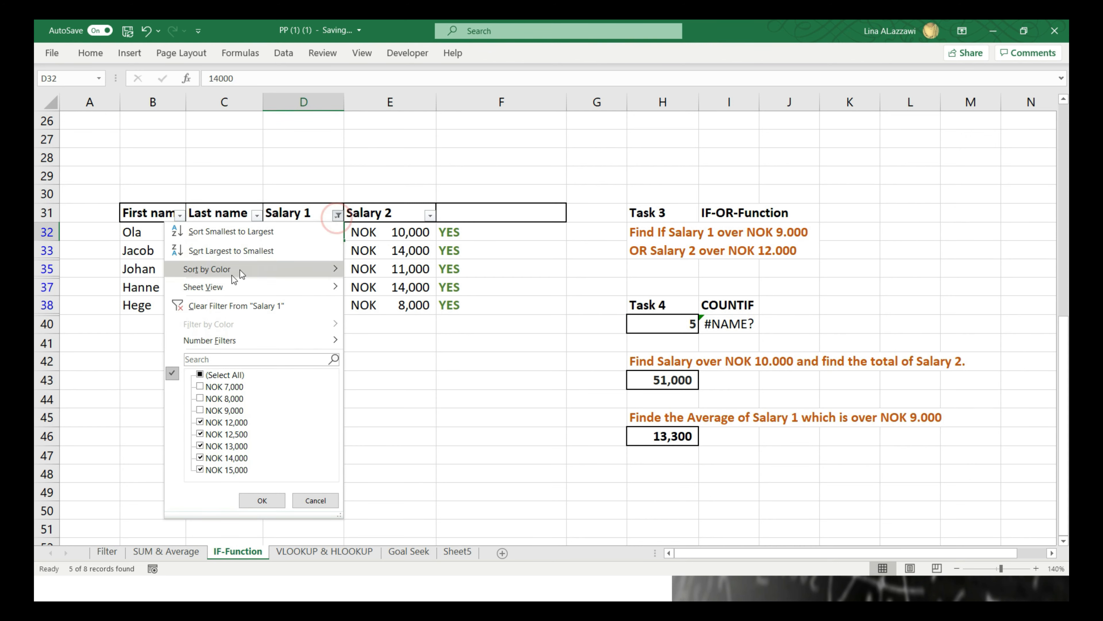
left_click(200, 375)
left_click(262, 500)
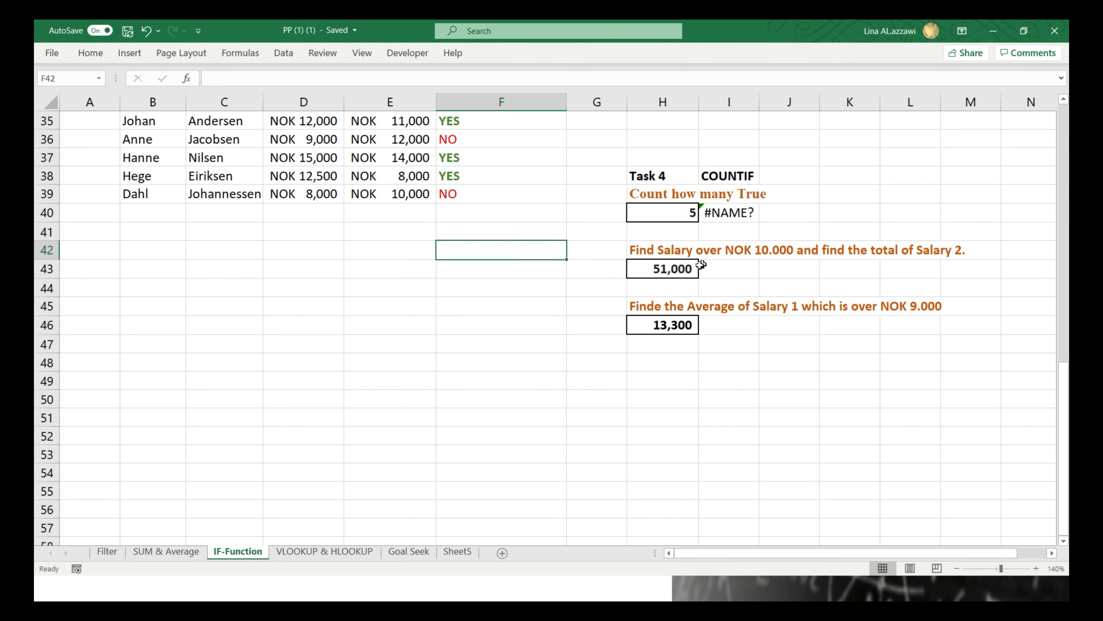
Review the arguments of the SUMIF formula in H43, leaving the formula as entered
double_click(681, 267)
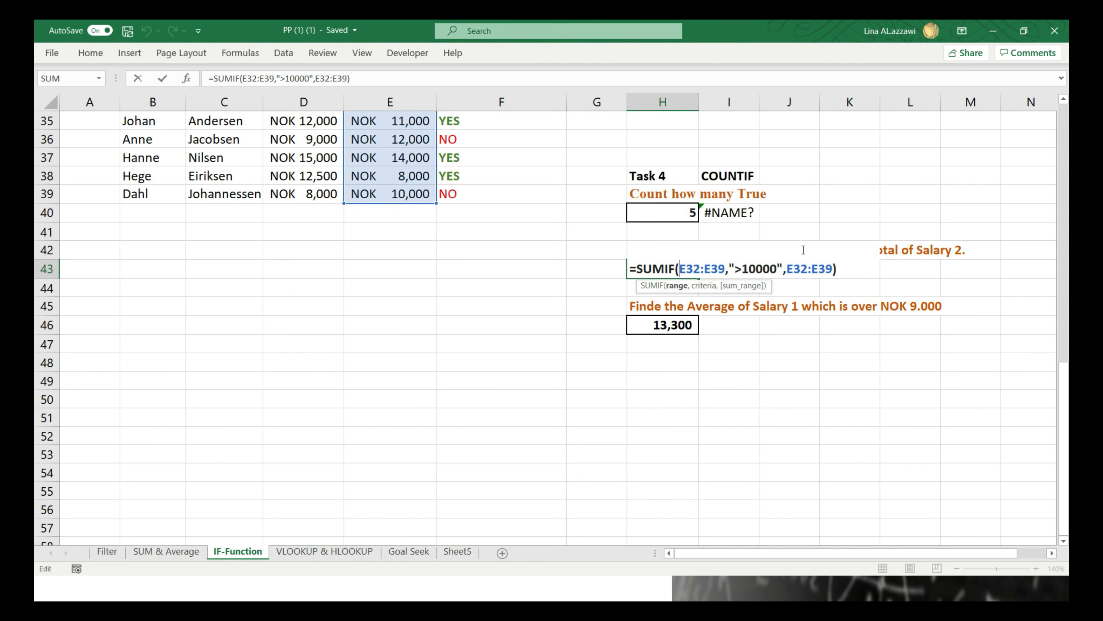
key("Return")
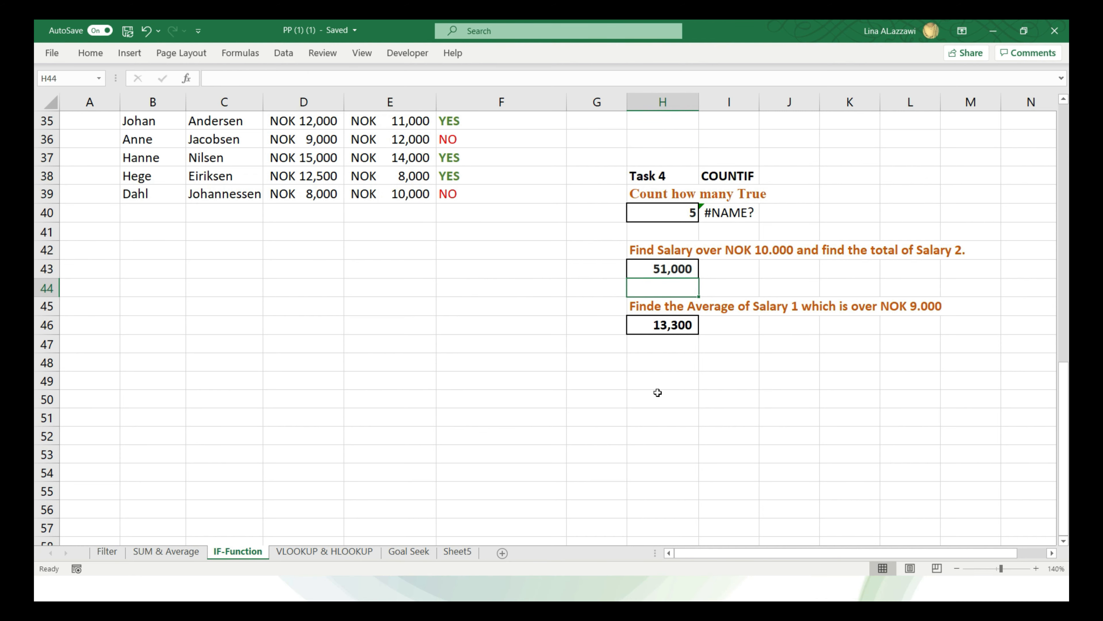
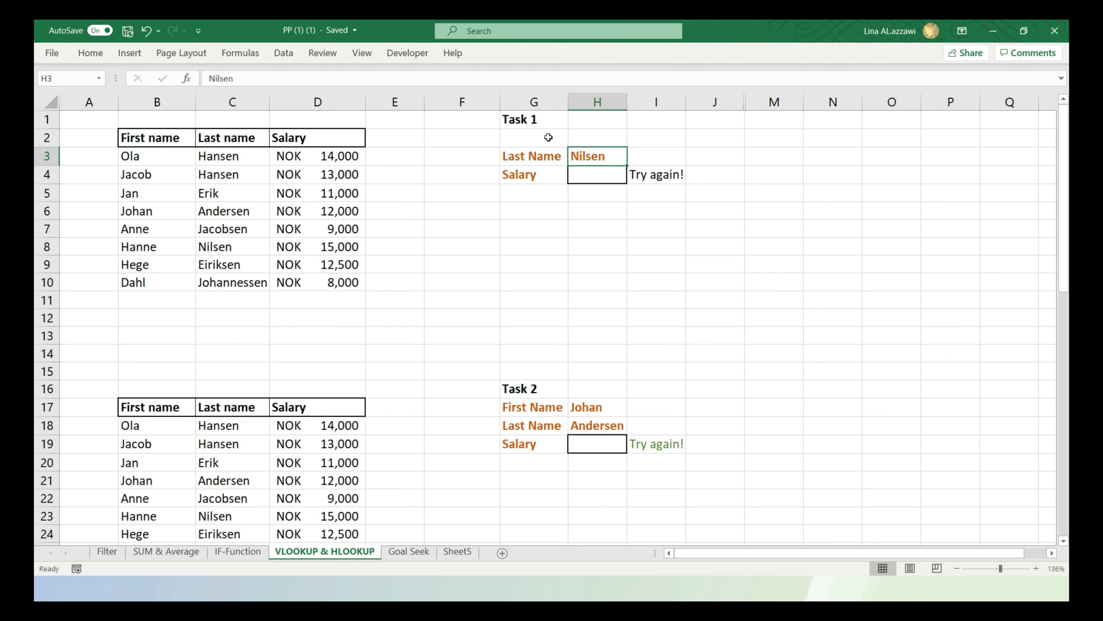
On the VLOOKUP & HLOOKUP sheet, begin a VLOOKUP formula in H4 with H3 as the lookup value
double_click(600, 174)
left_click(600, 174)
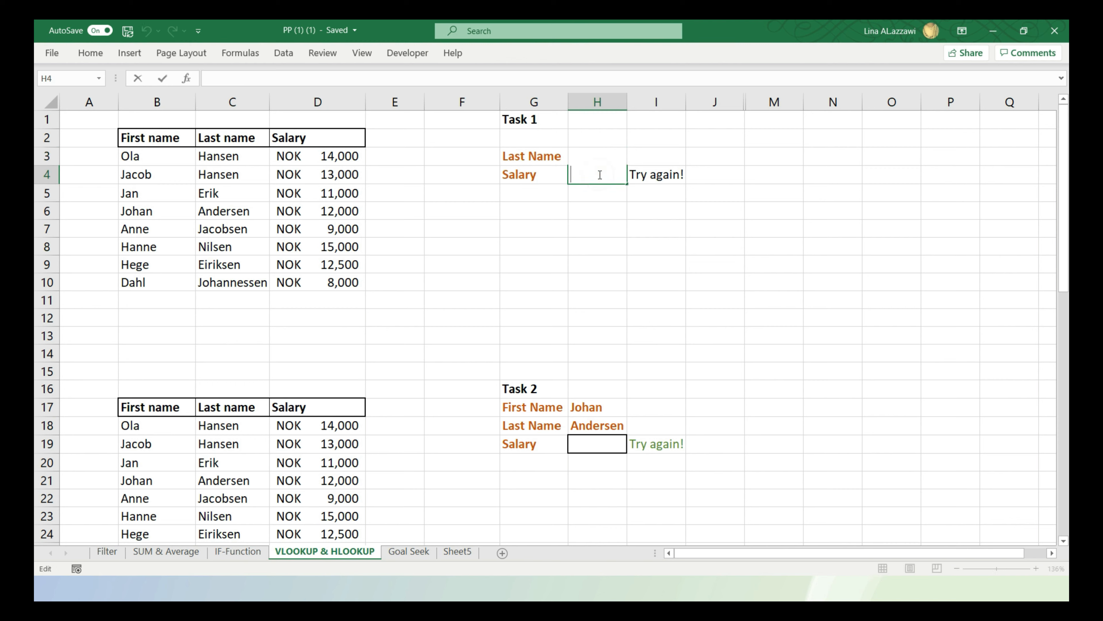
left_click(591, 197)
left_click(598, 178)
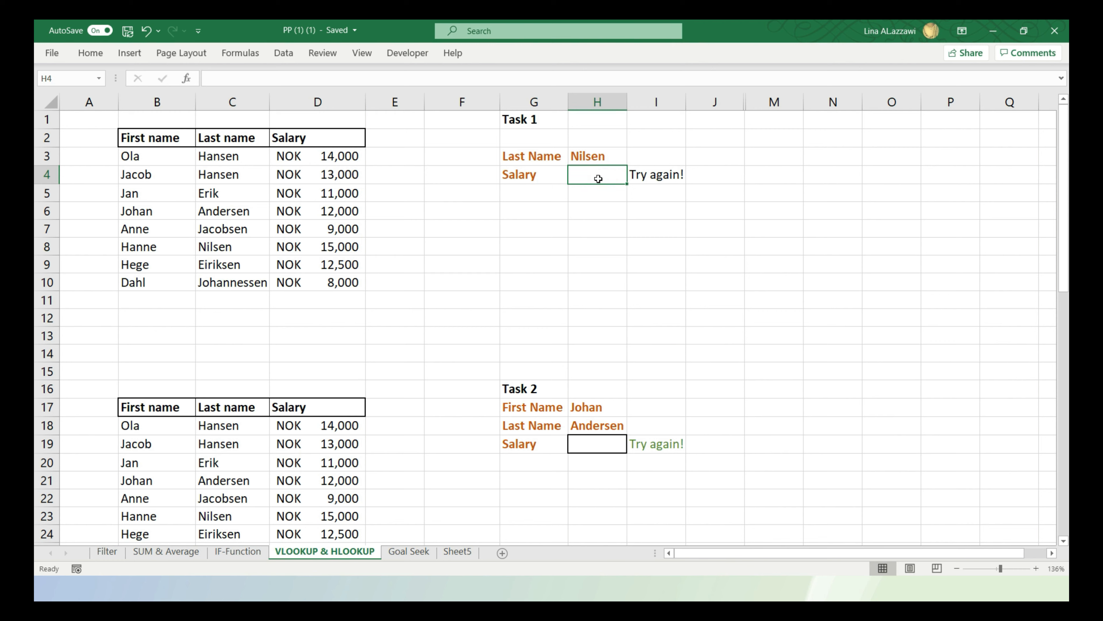
type("=")
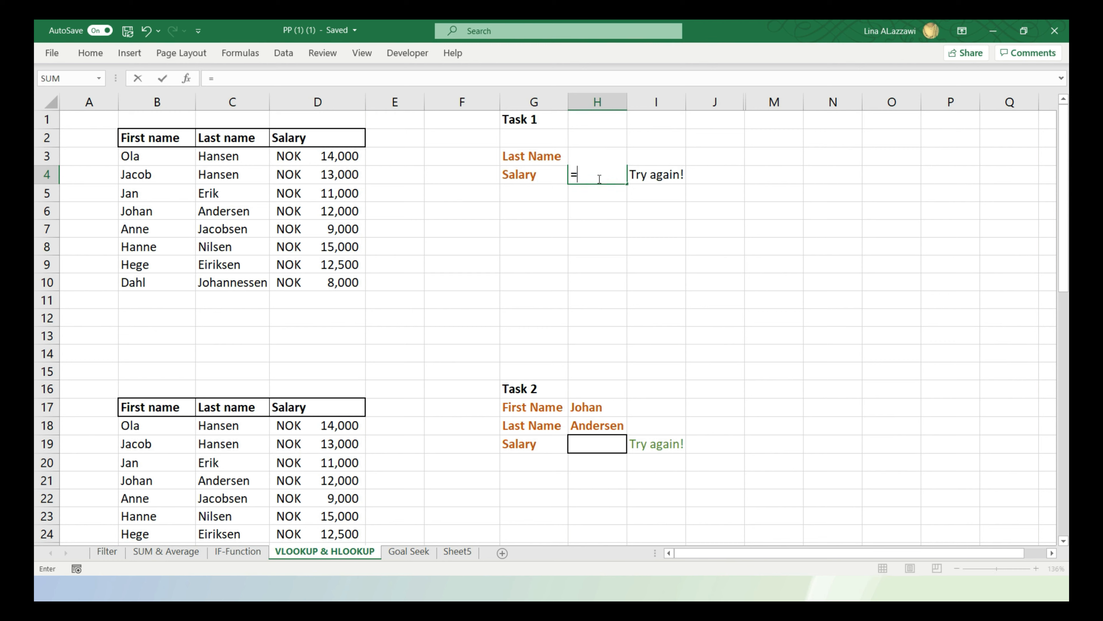
type("vlo")
key("Tab")
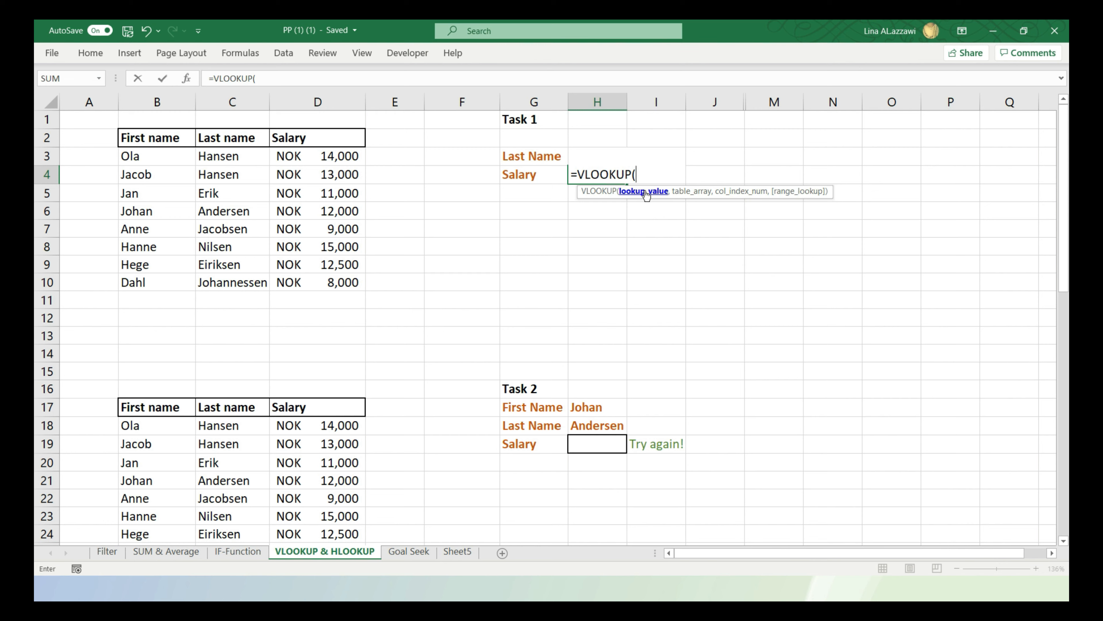
key("Up")
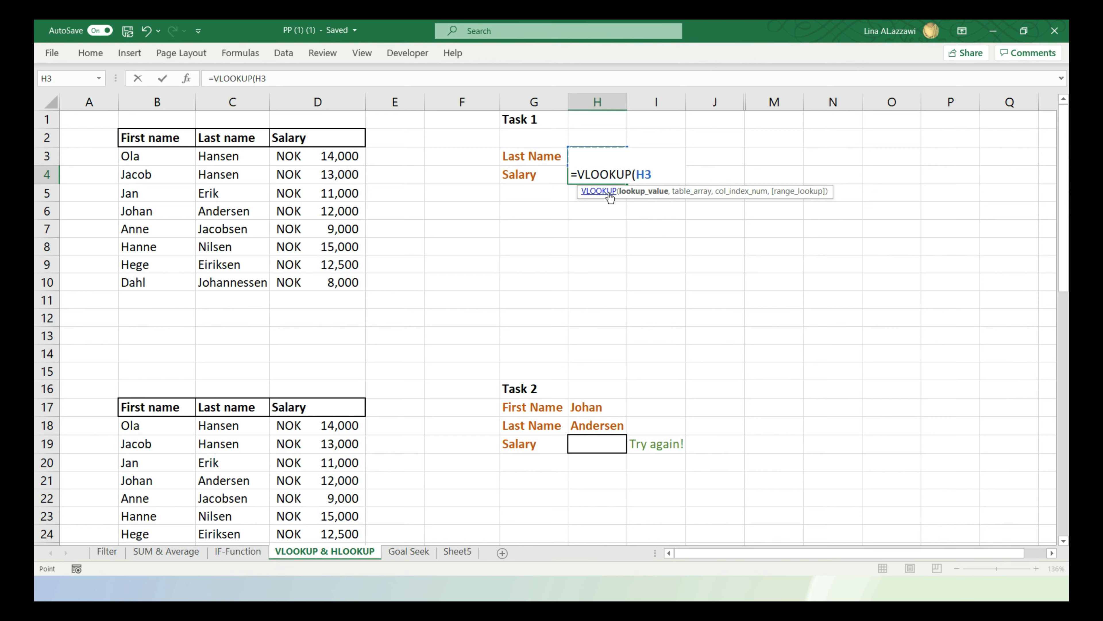
type(",")
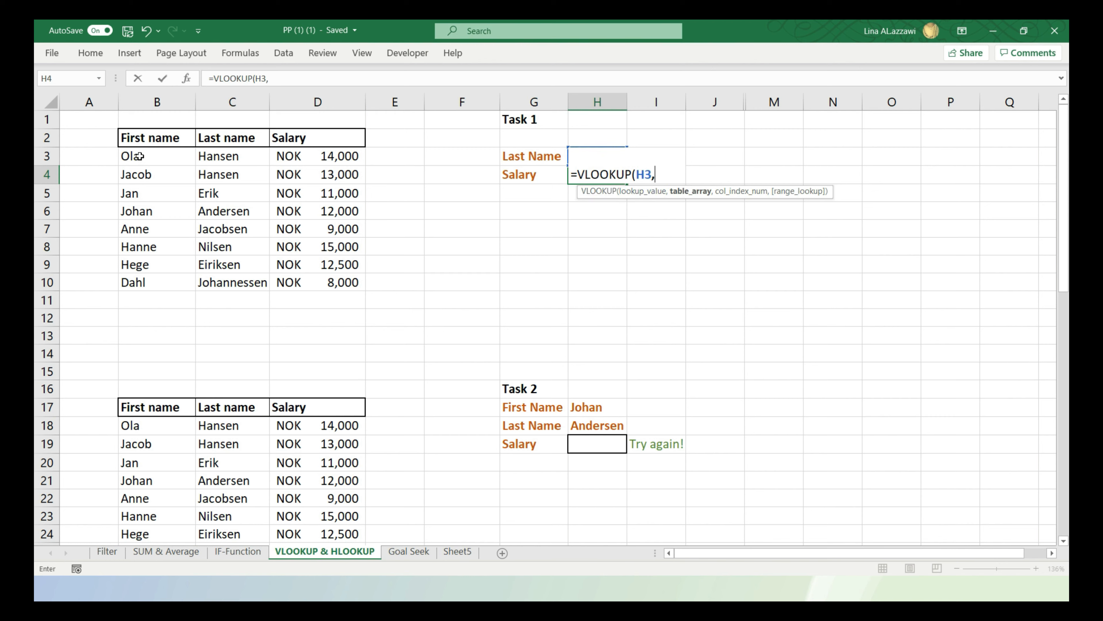
Complete the VLOOKUP formula in H4 with table array B3:D10, column index 2 and range lookup 0
left_click_drag(139, 156, 331, 282)
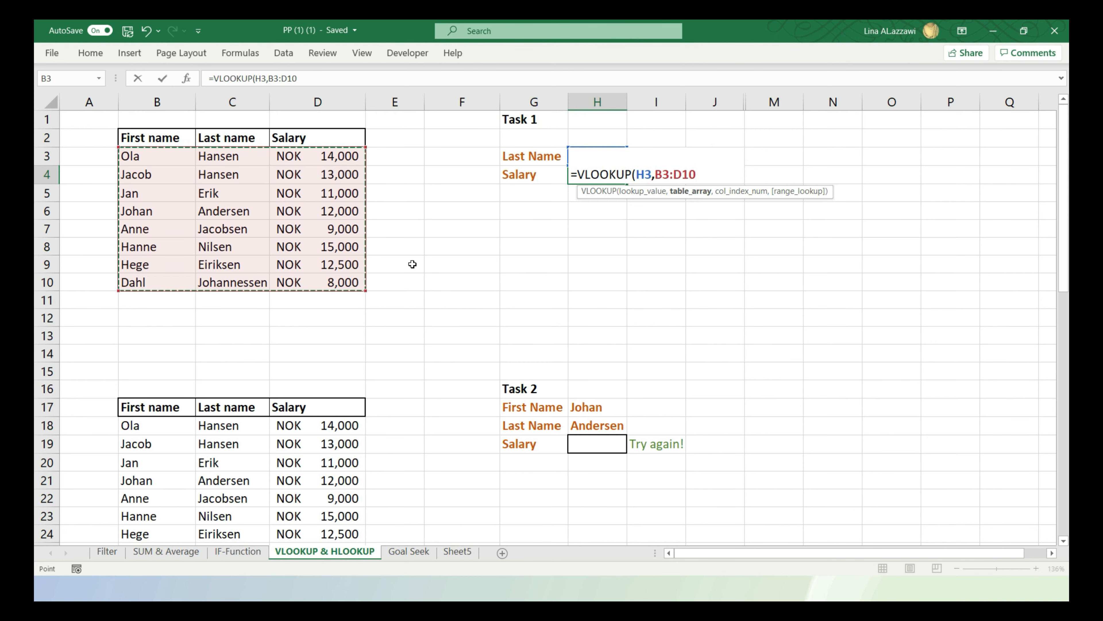
type(",2")
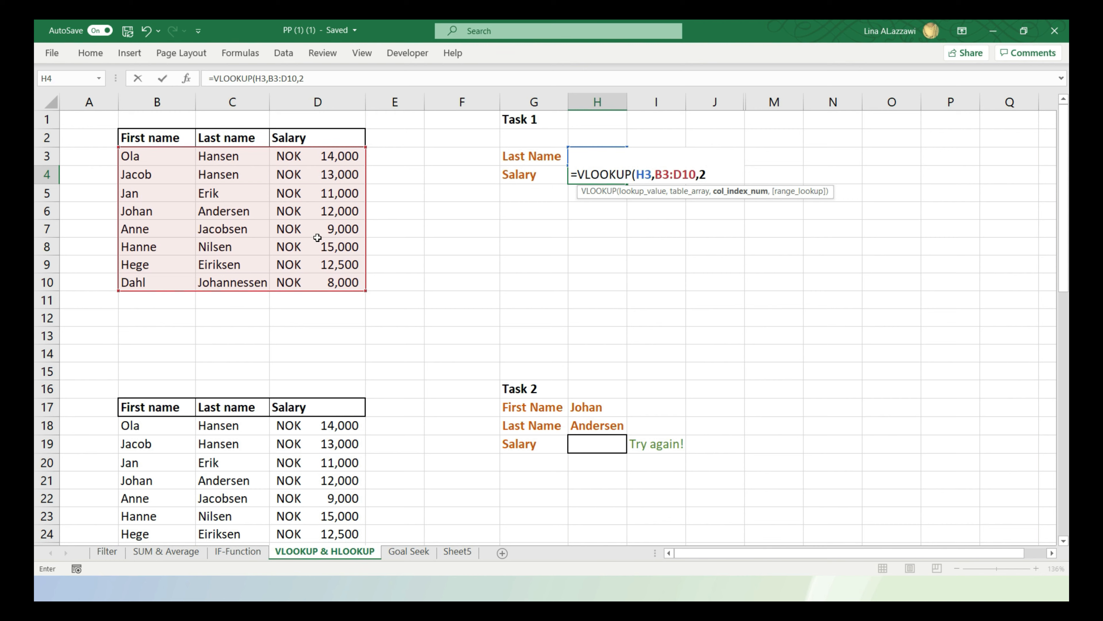
type(",")
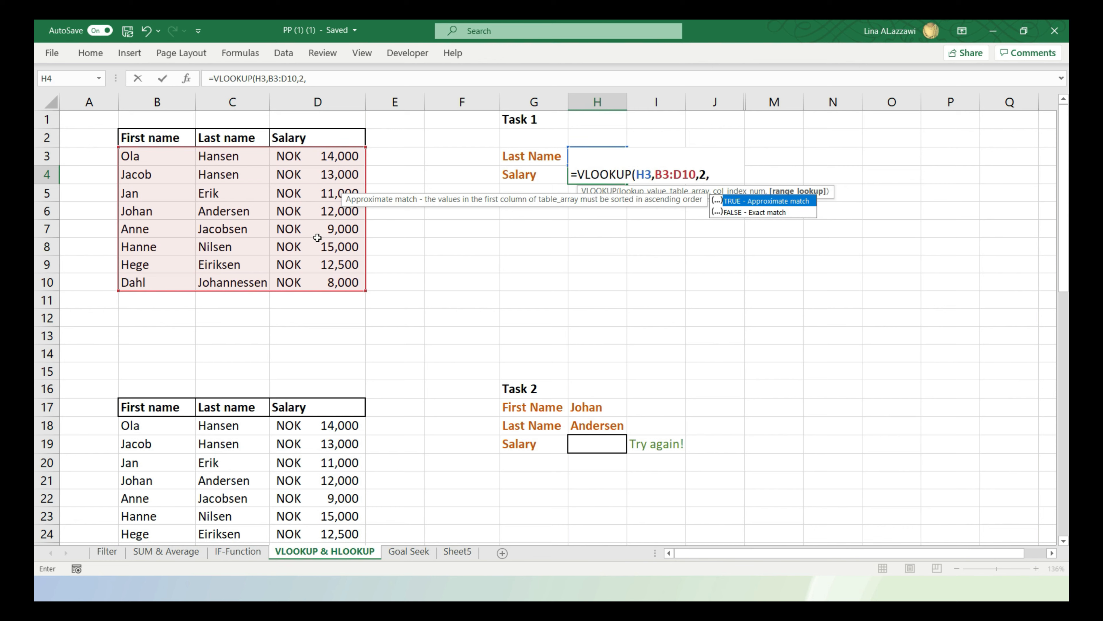
type("0)")
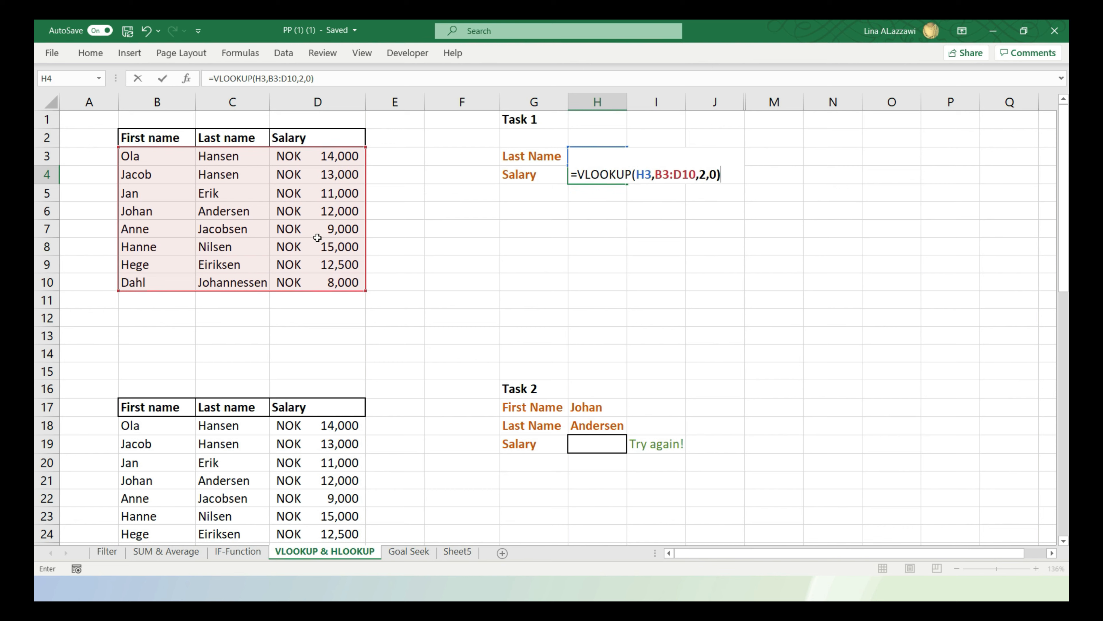
key("Return")
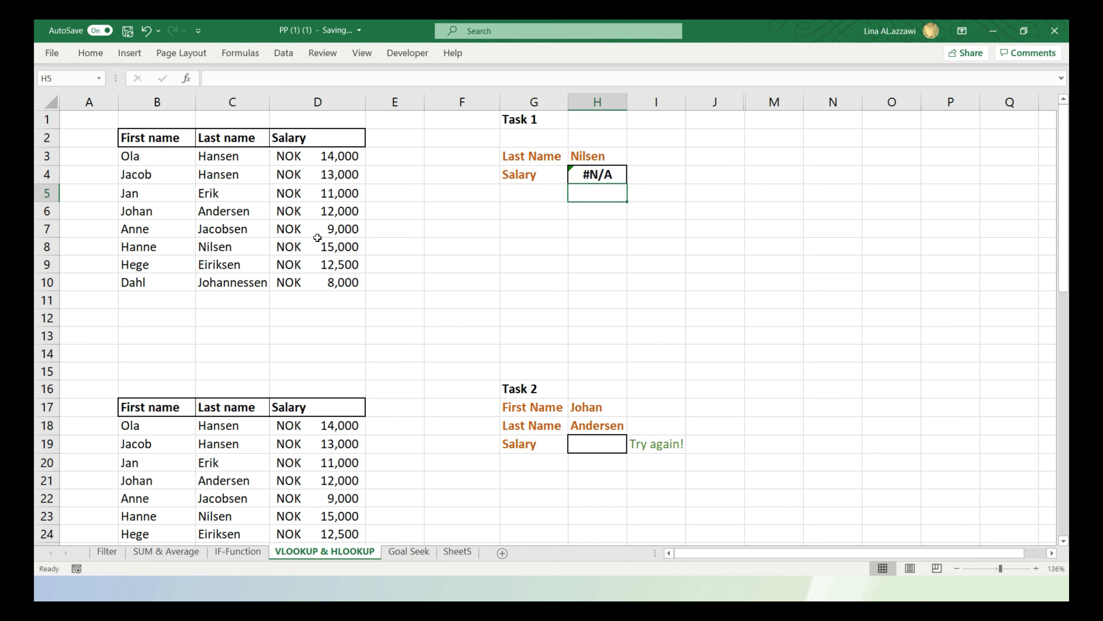
Change the table array of the VLOOKUP formula in H4 to C3:D10
left_click(567, 173)
double_click(591, 172)
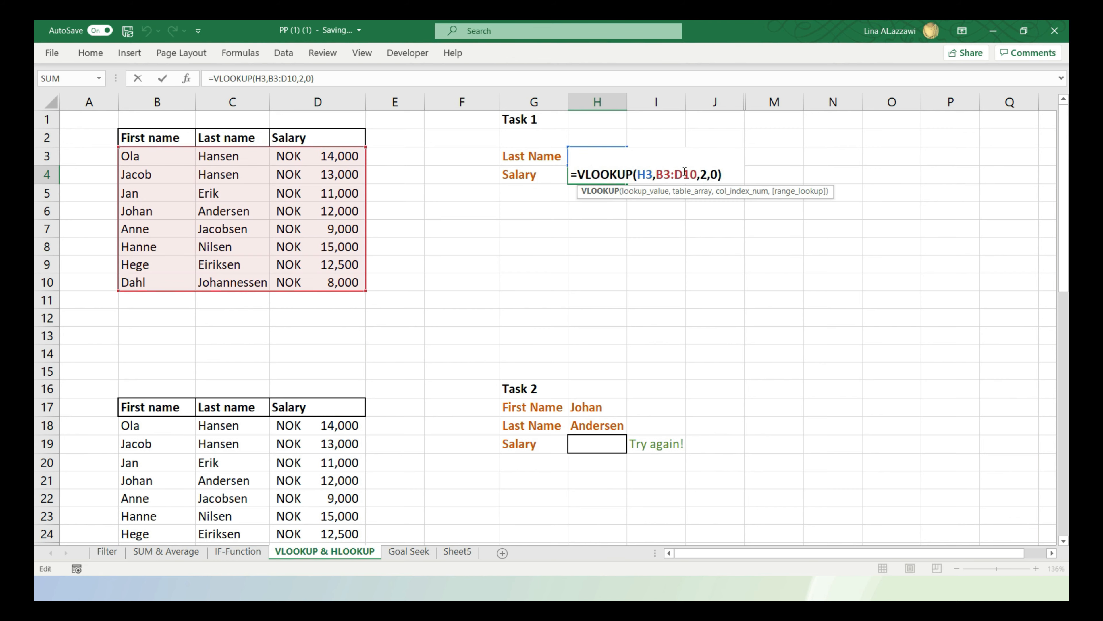
left_click(664, 176)
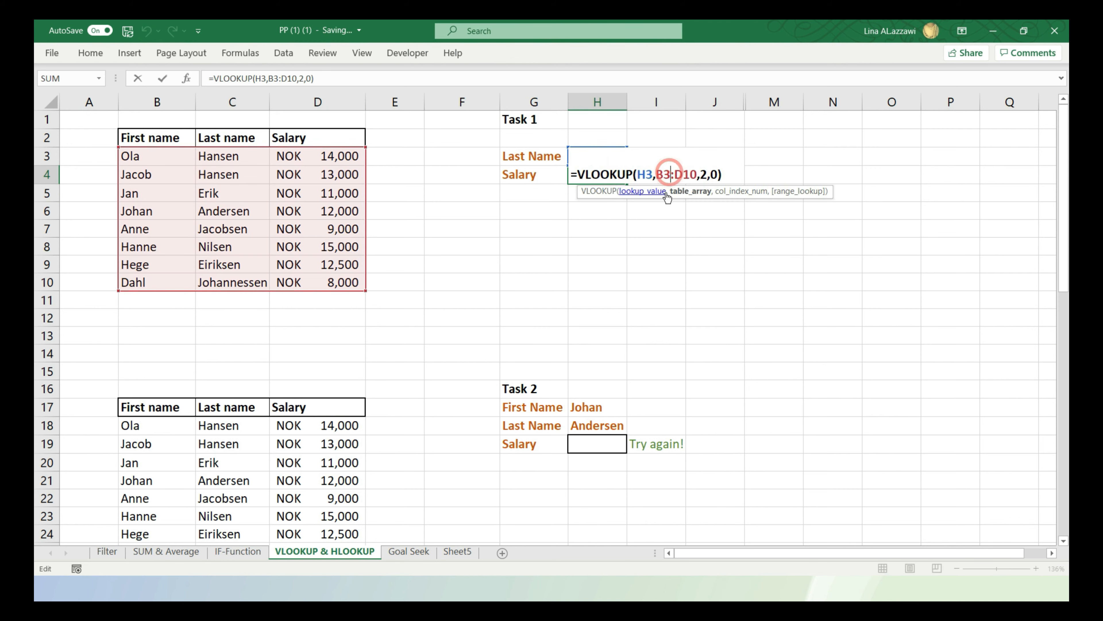
left_click(663, 176)
key("BackSpace")
type("C")
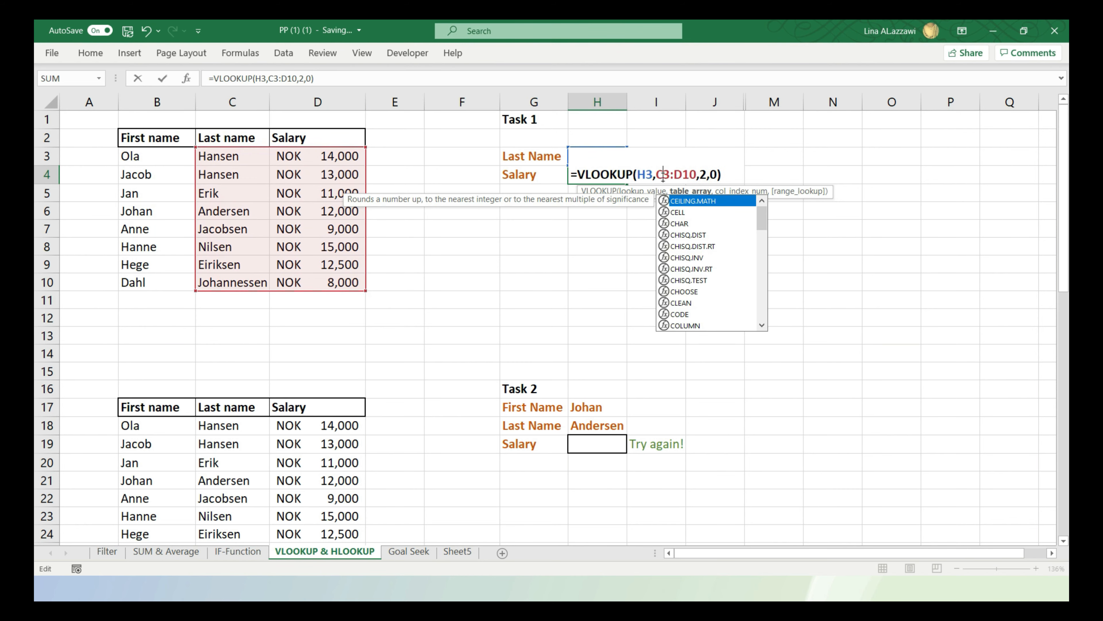
key("Return")
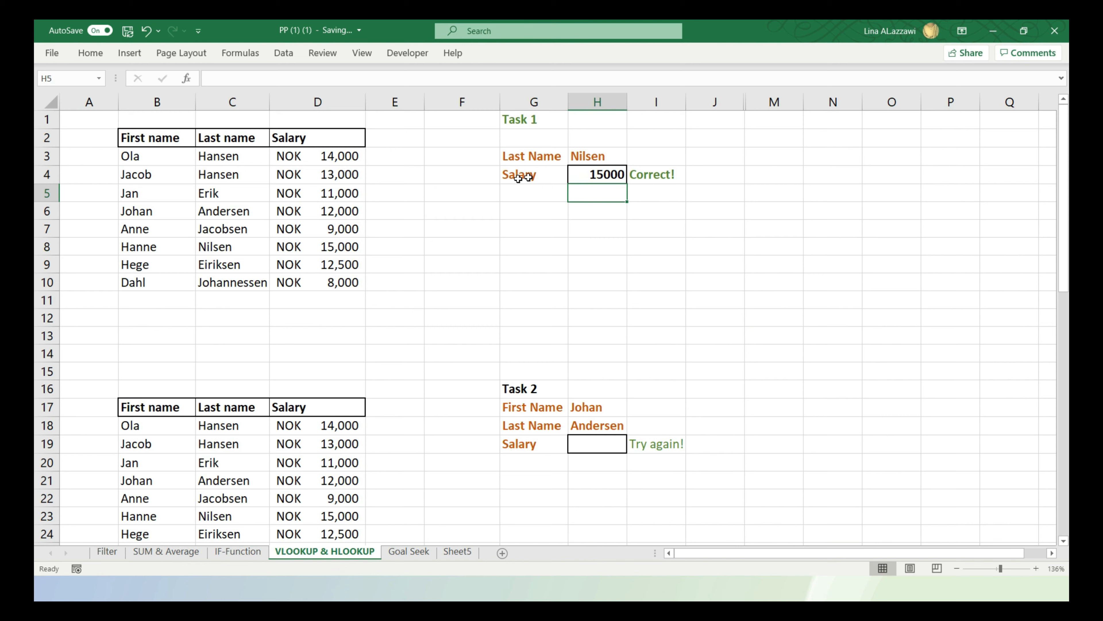
Delete the VLOOKUP formula from the Task 1 salary cell H4
double_click(609, 174)
triple_click(610, 174)
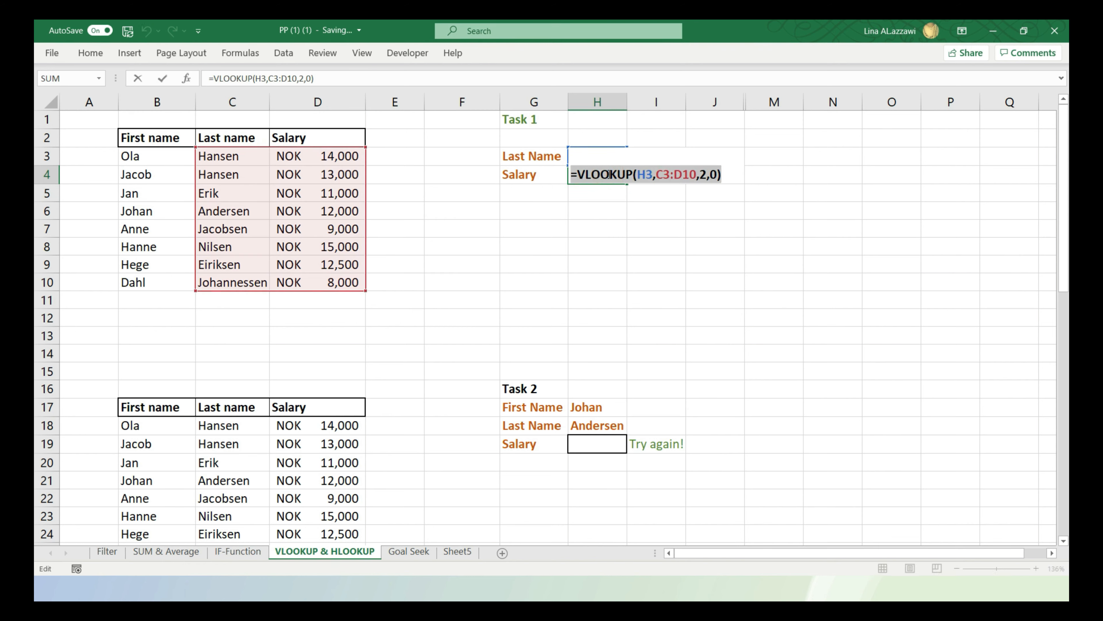
key("BackSpace")
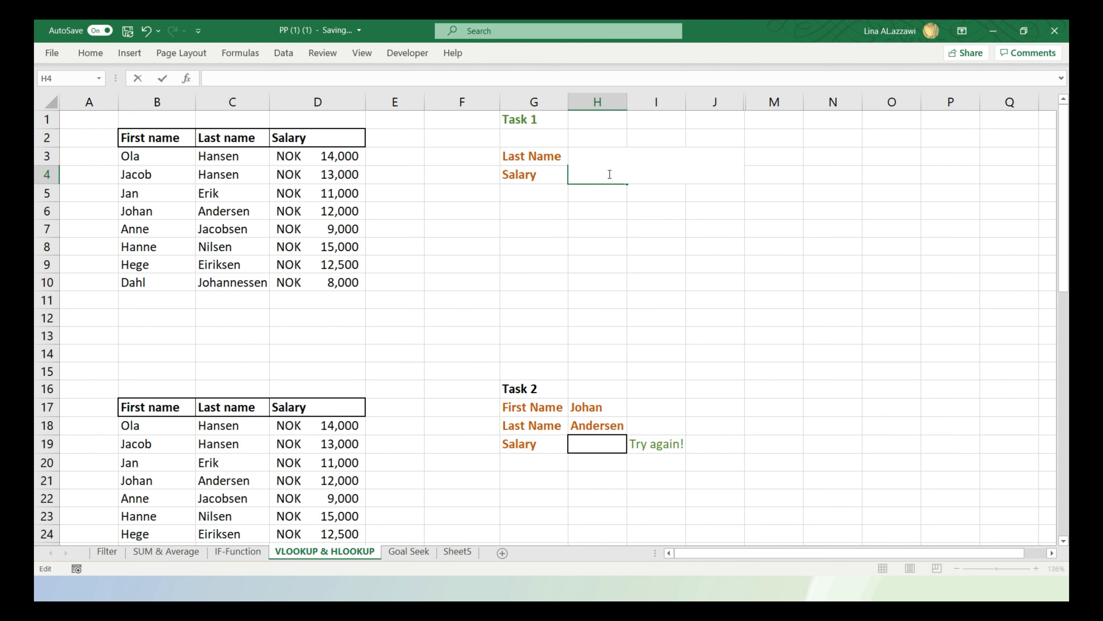
key("Return")
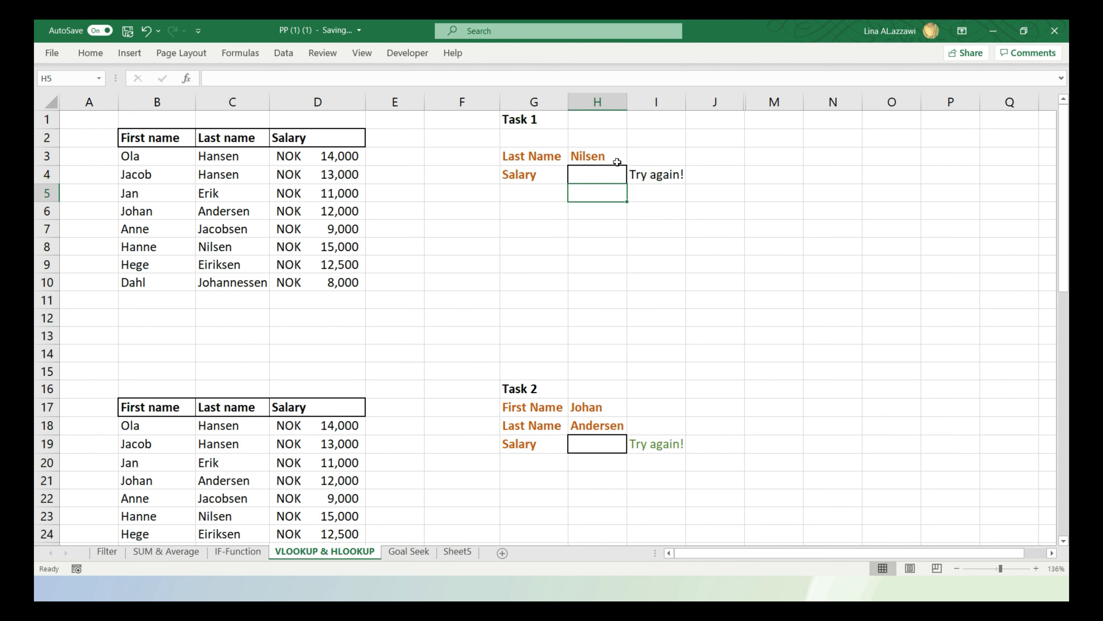
Replace the Task 1 lookup name in H3 with the last name listed in C7
left_click(609, 158)
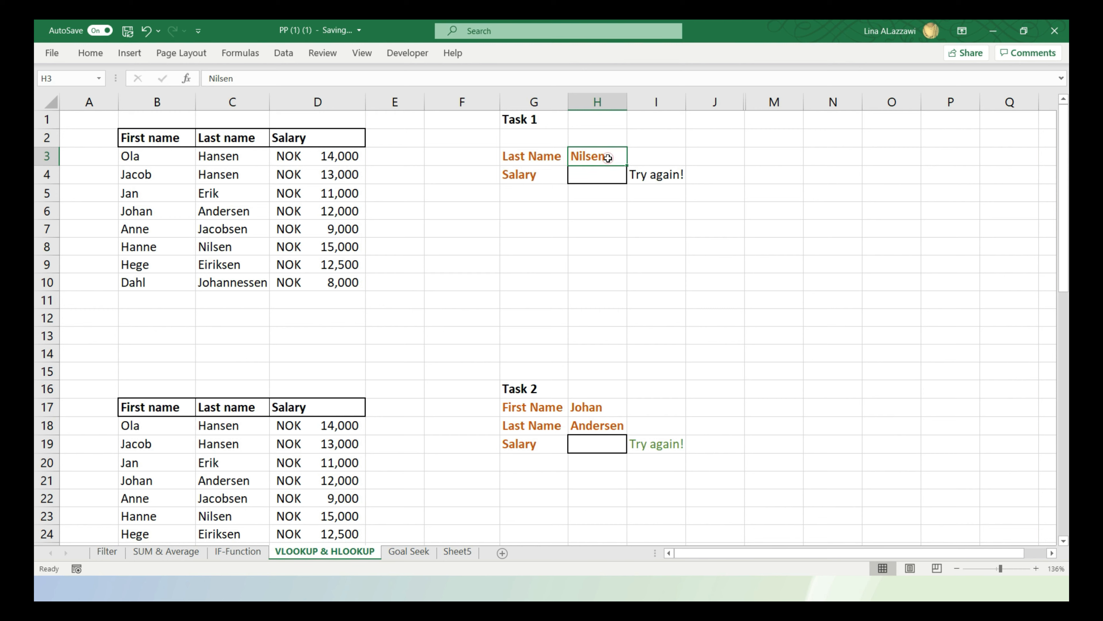
double_click(608, 157)
double_click(609, 158)
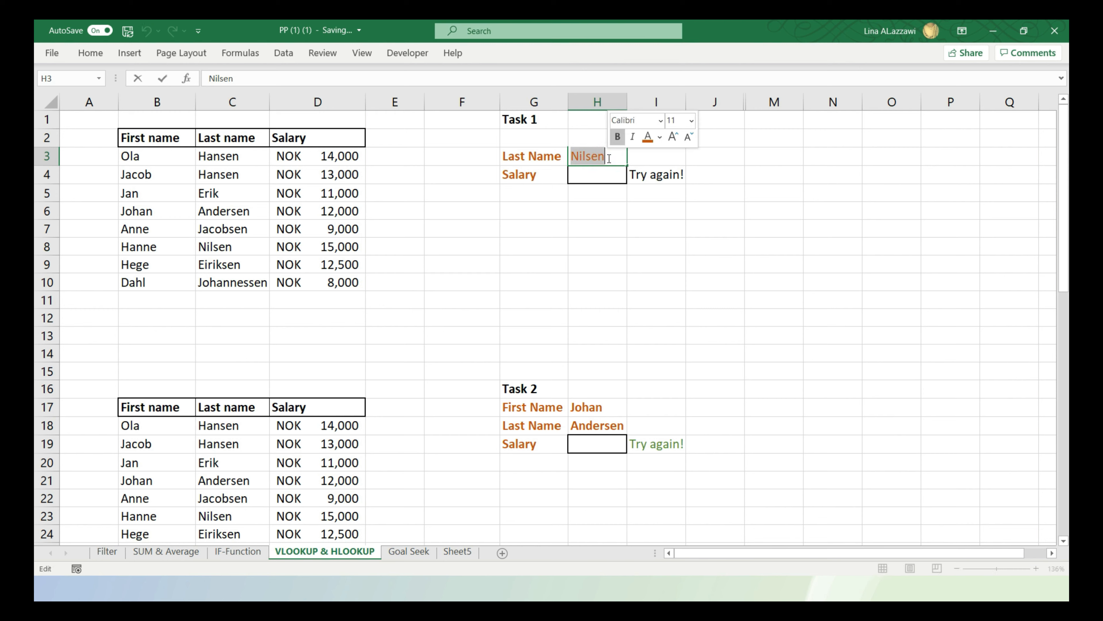
type("J")
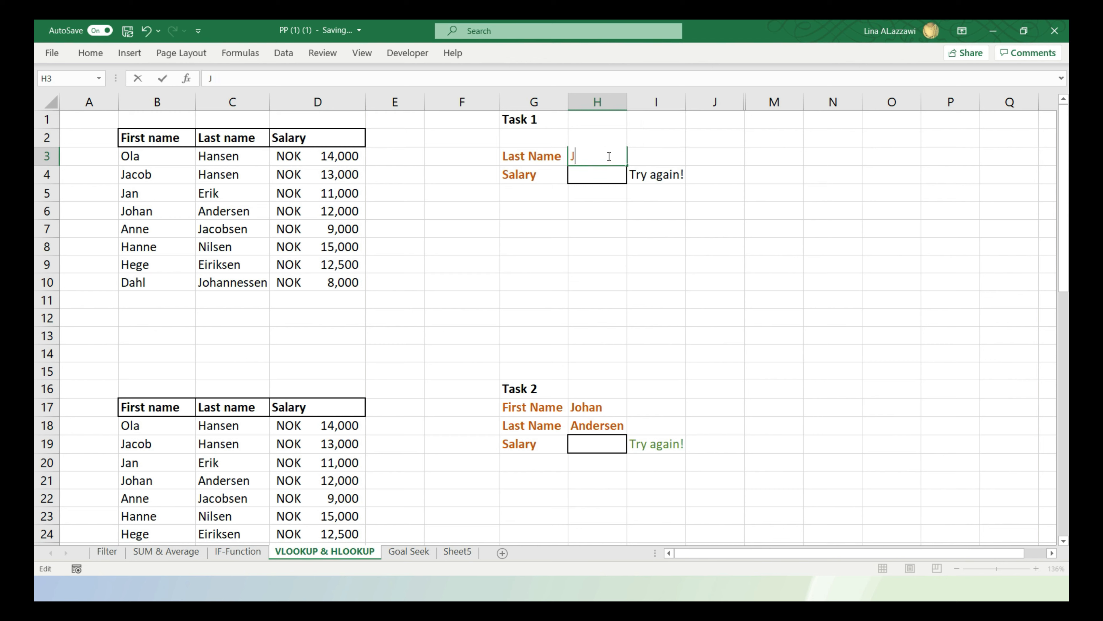
type("acobsen")
key("Return")
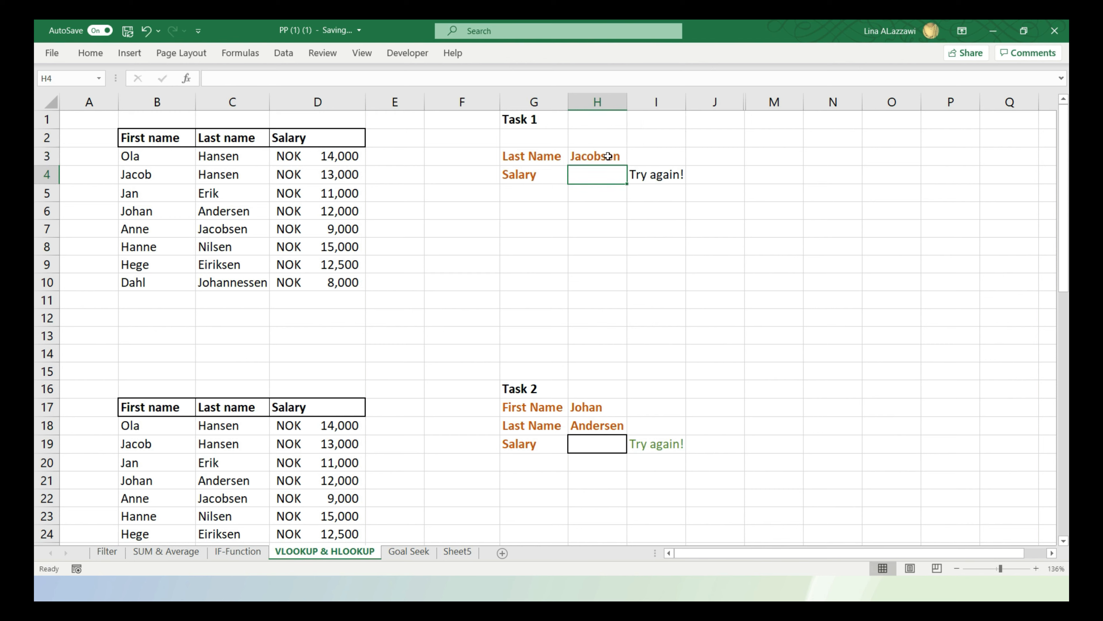
Start a VLOOKUP formula in the Task 1 salary cell H4 with H3 as the lookup value
type("=")
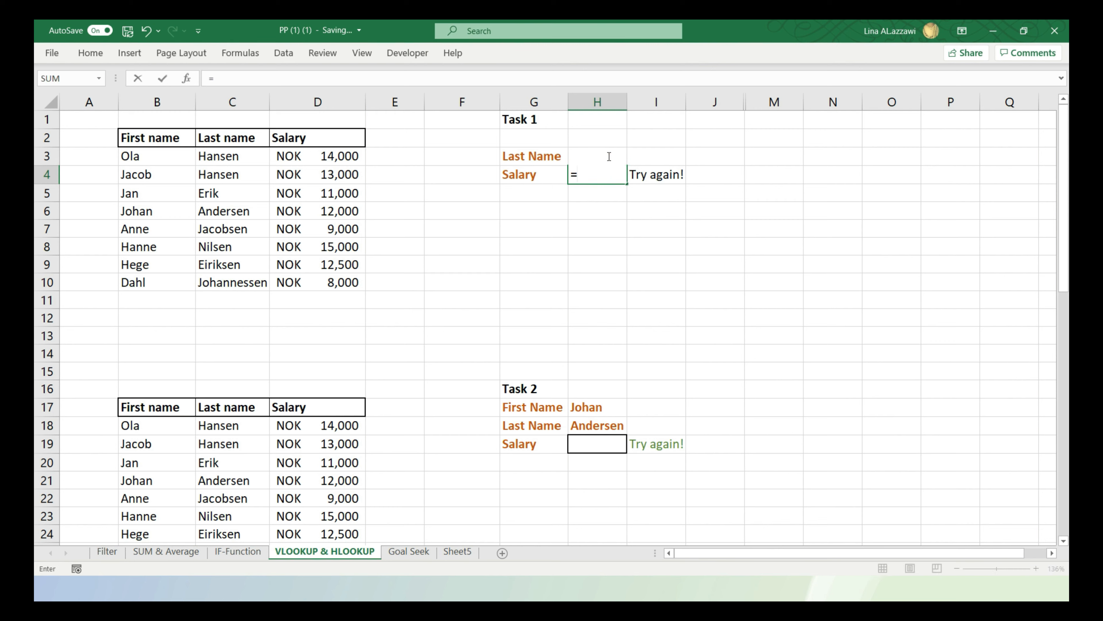
type("V")
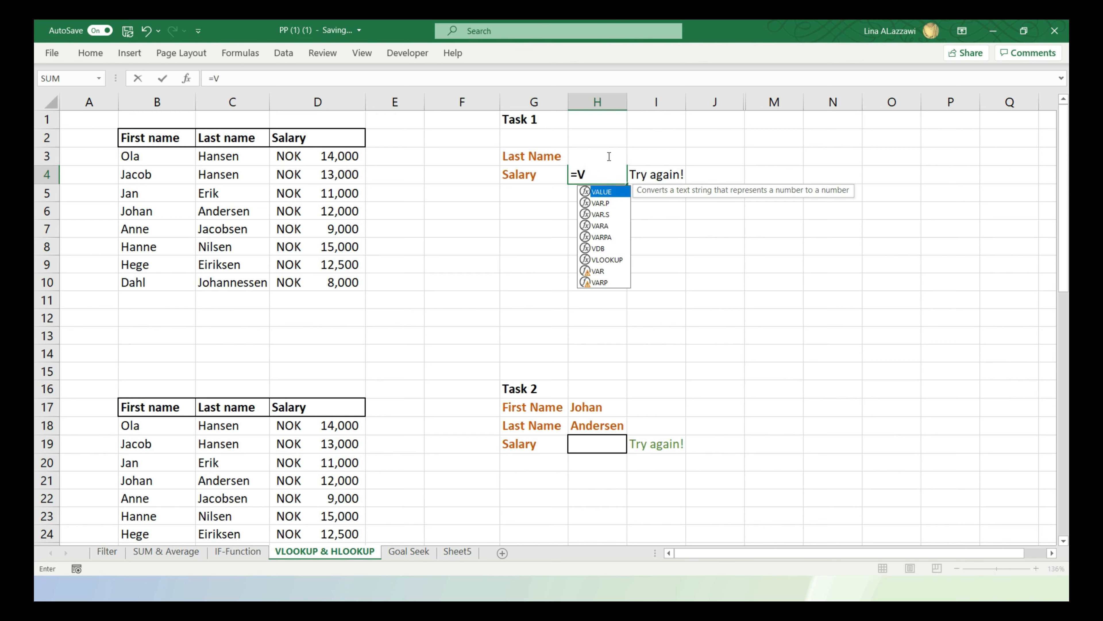
type("lo")
key("Tab")
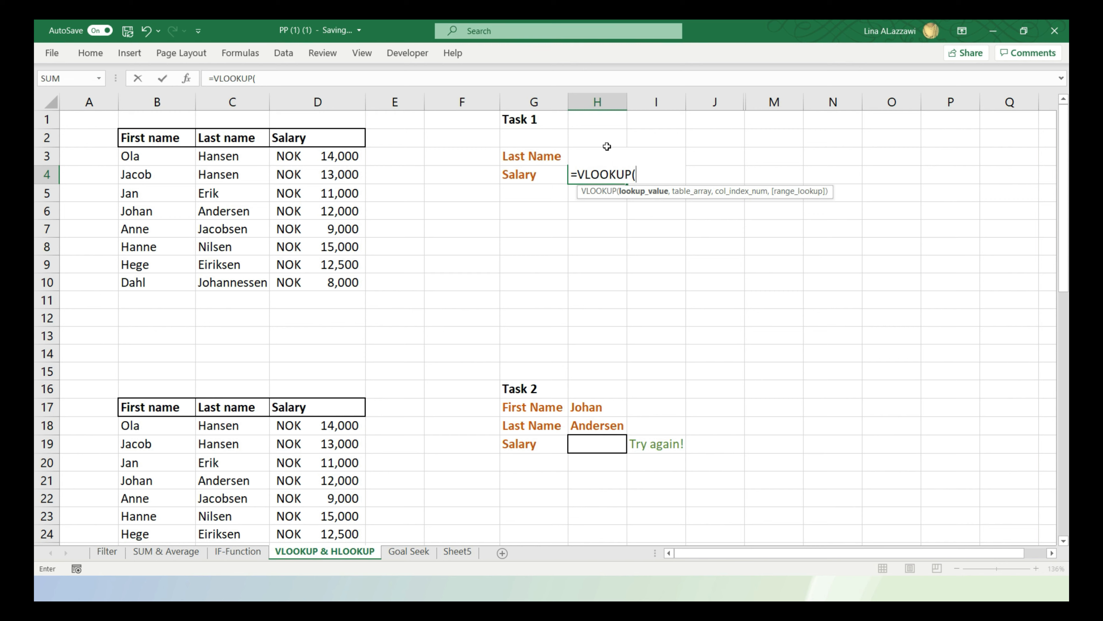
left_click(593, 164)
type(",")
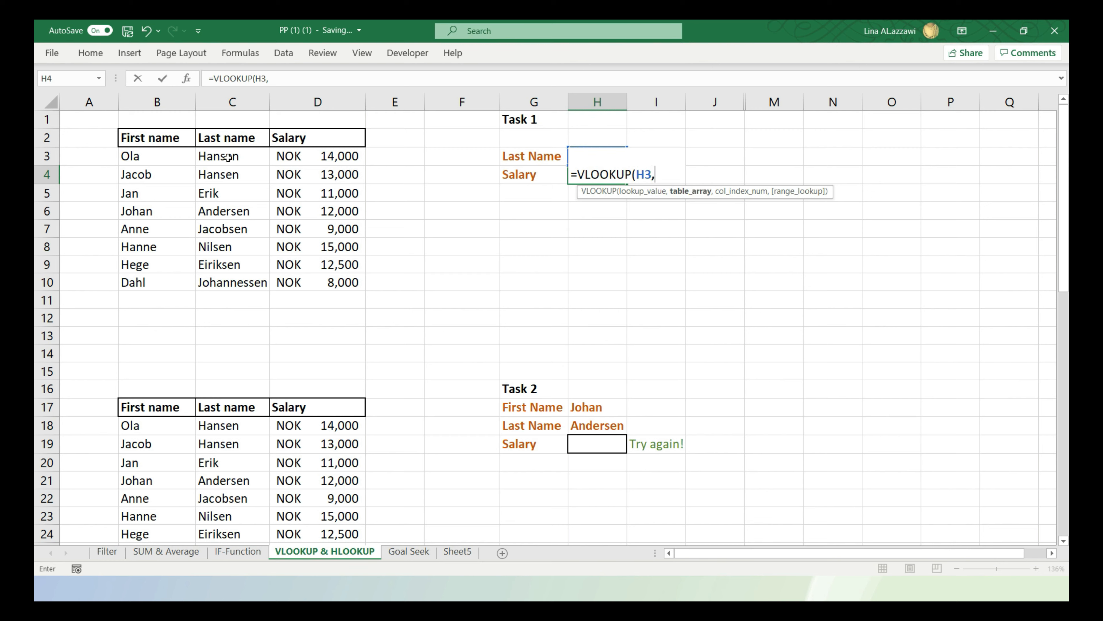
Complete H4's VLOOKUP with table array C3:D10, column index 2 and range lookup 0, and compare the result with row 7
left_click_drag(228, 158, 359, 272)
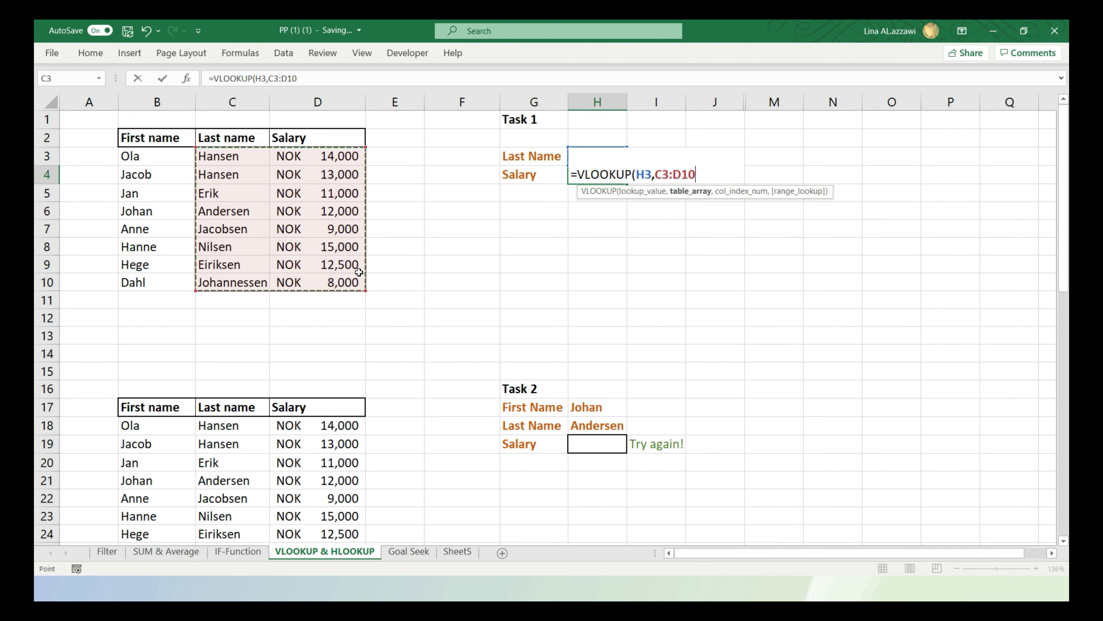
type(",")
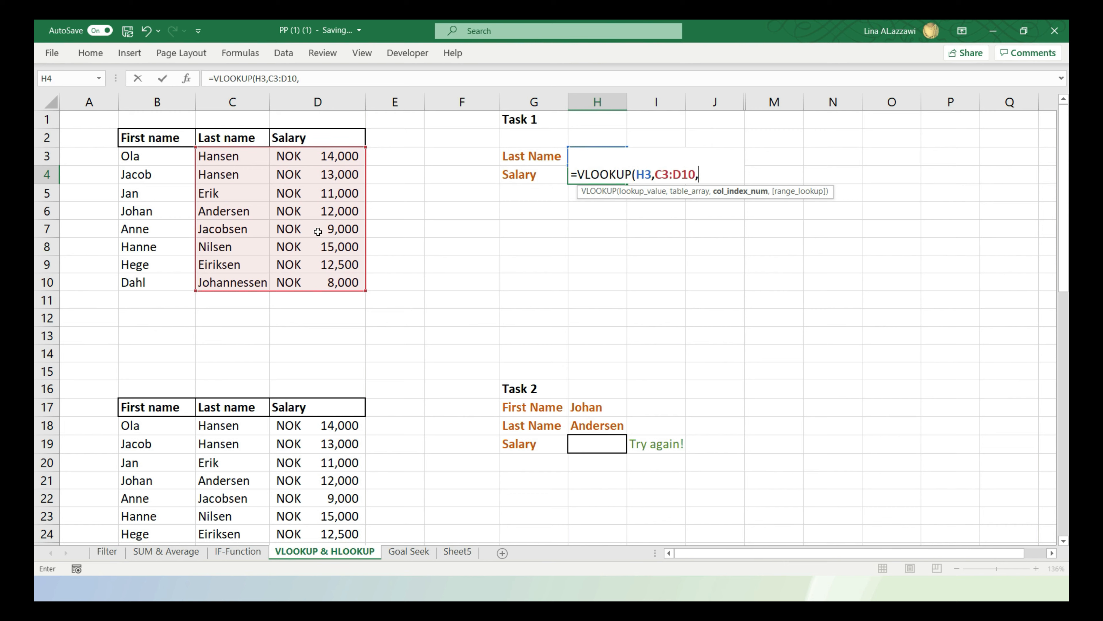
type("2,")
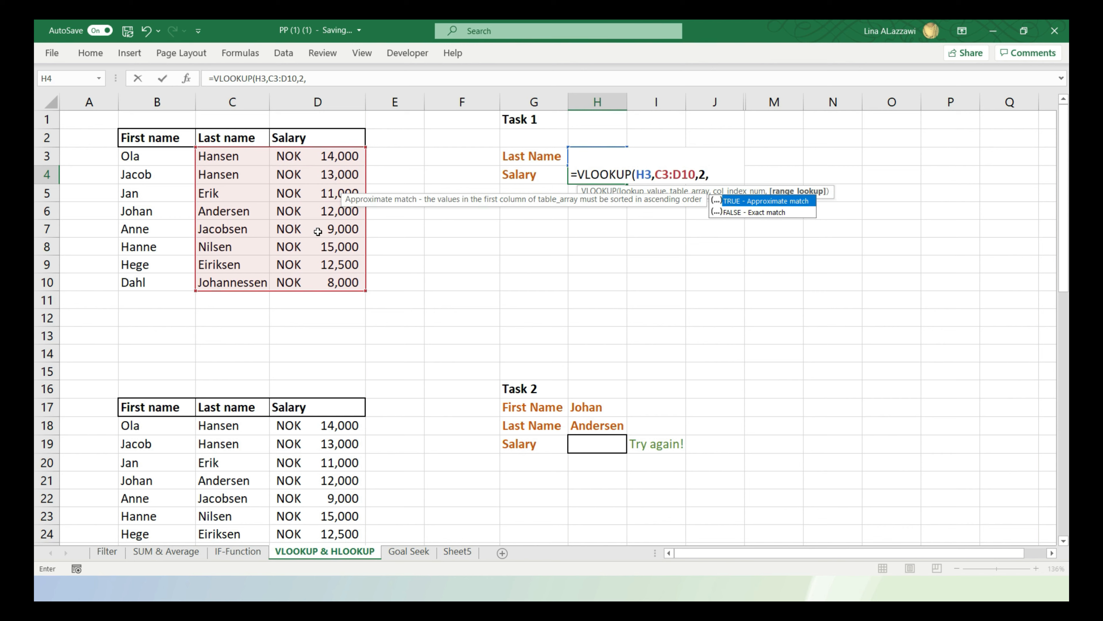
type("0)")
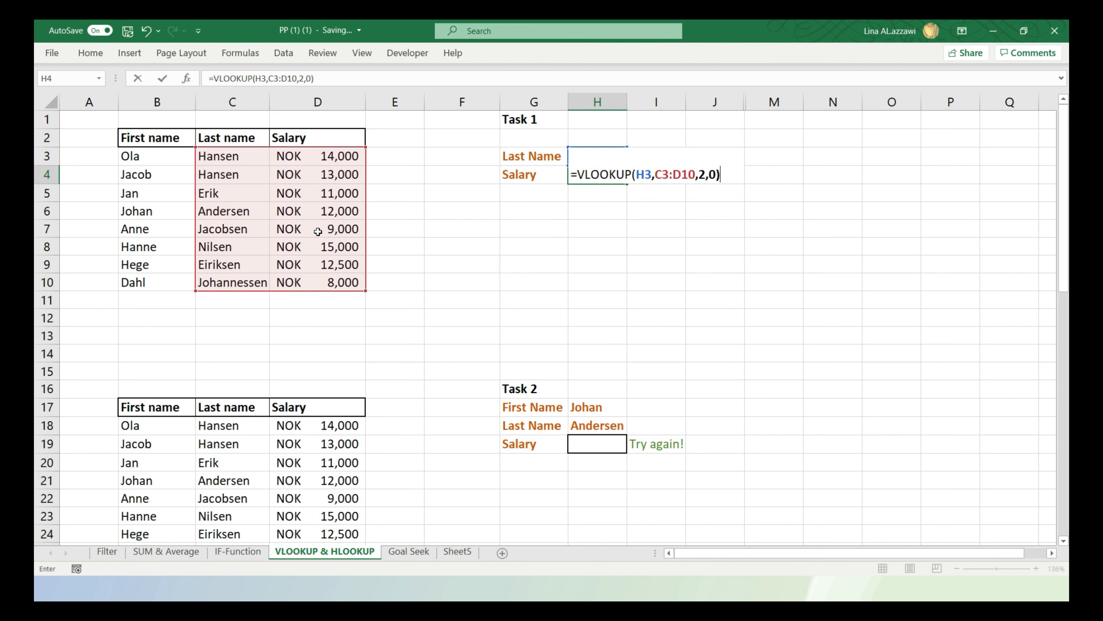
key("Return")
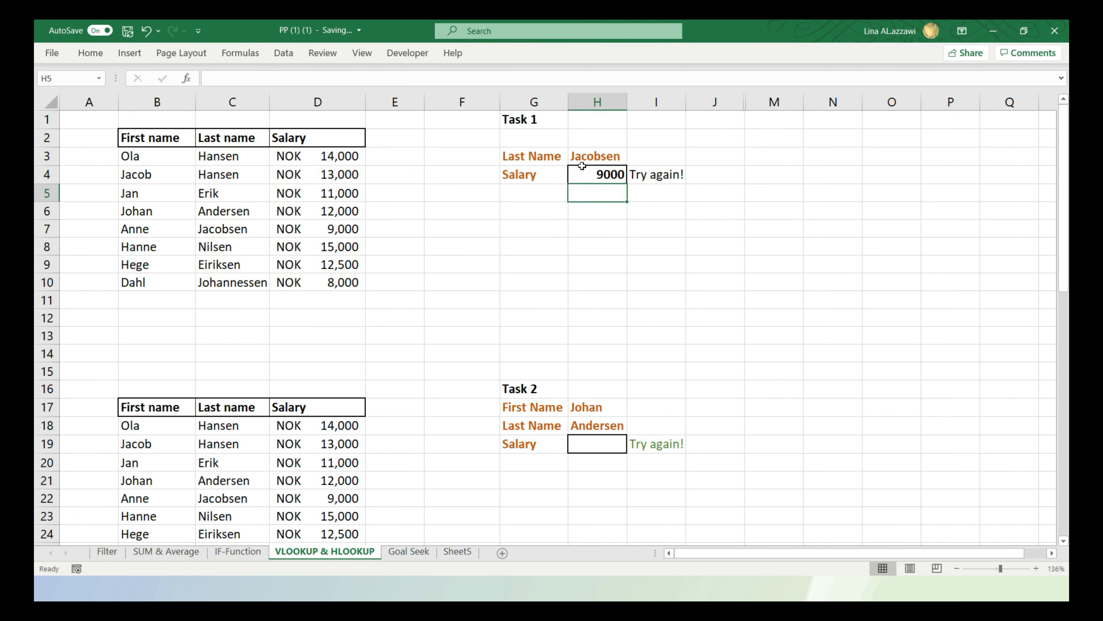
left_click_drag(207, 232, 358, 229)
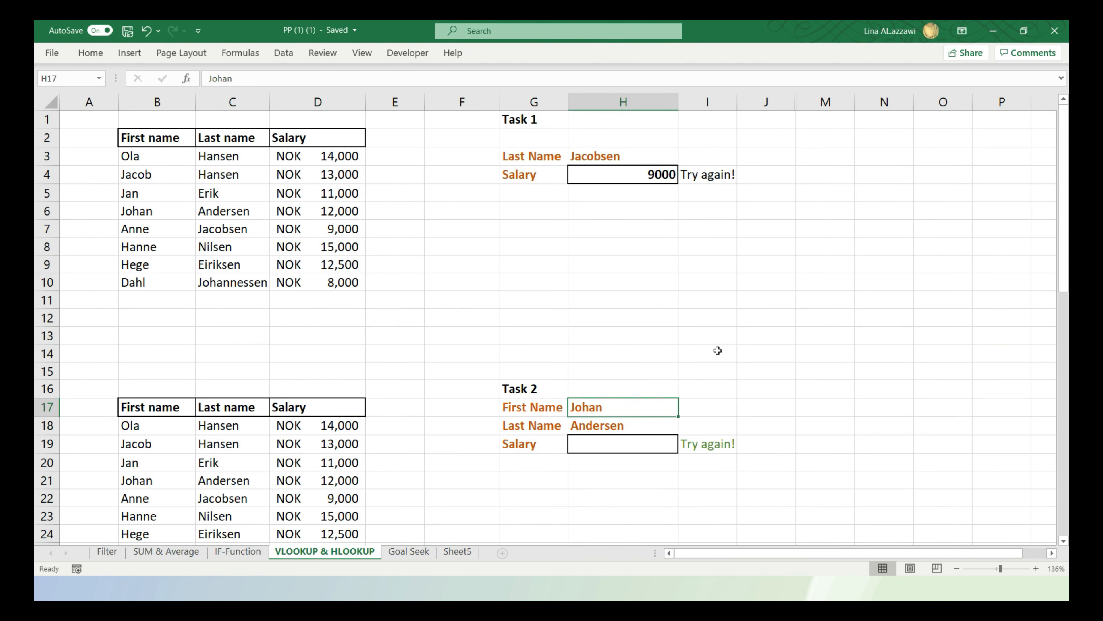
left_click(718, 350)
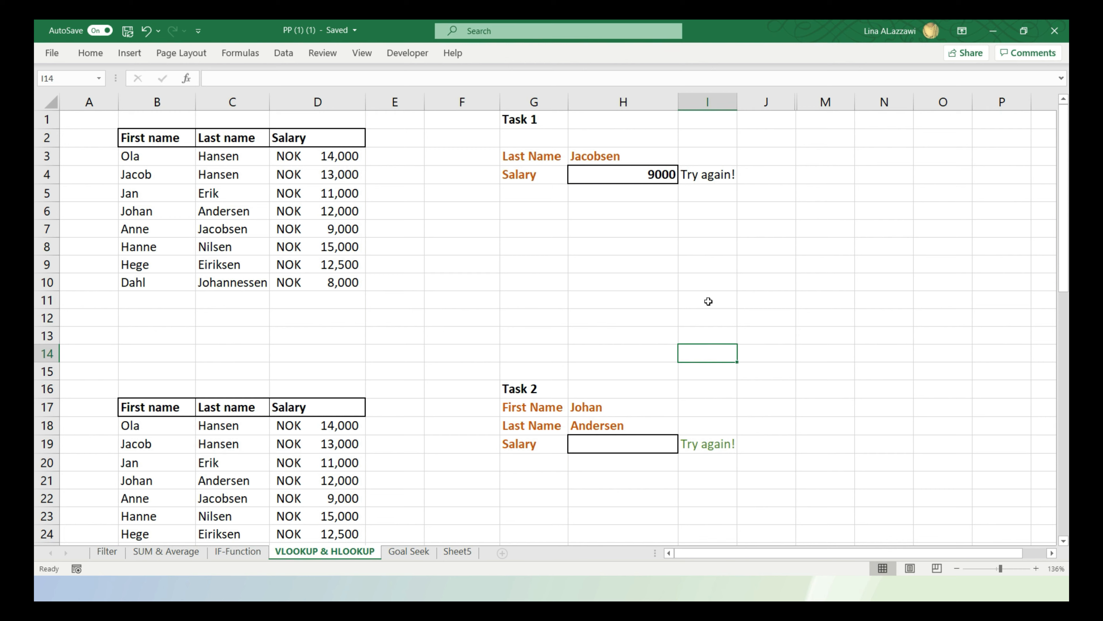
Start an INDEX formula in the Task 2 salary cell H19 with the salaries D18:D25 as the array
left_click(619, 441)
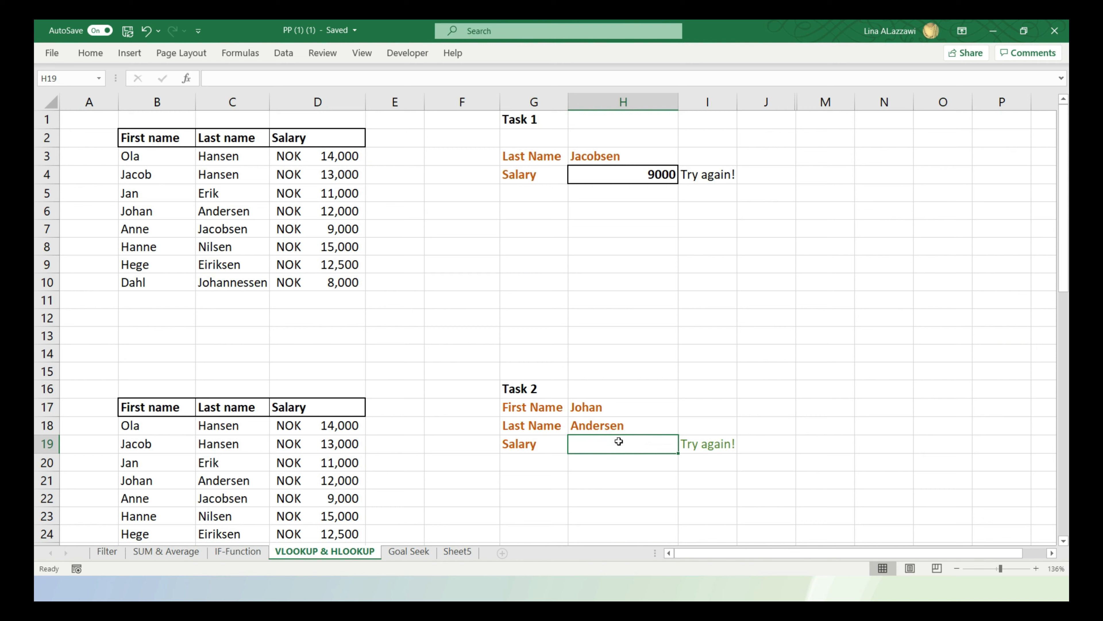
type("=")
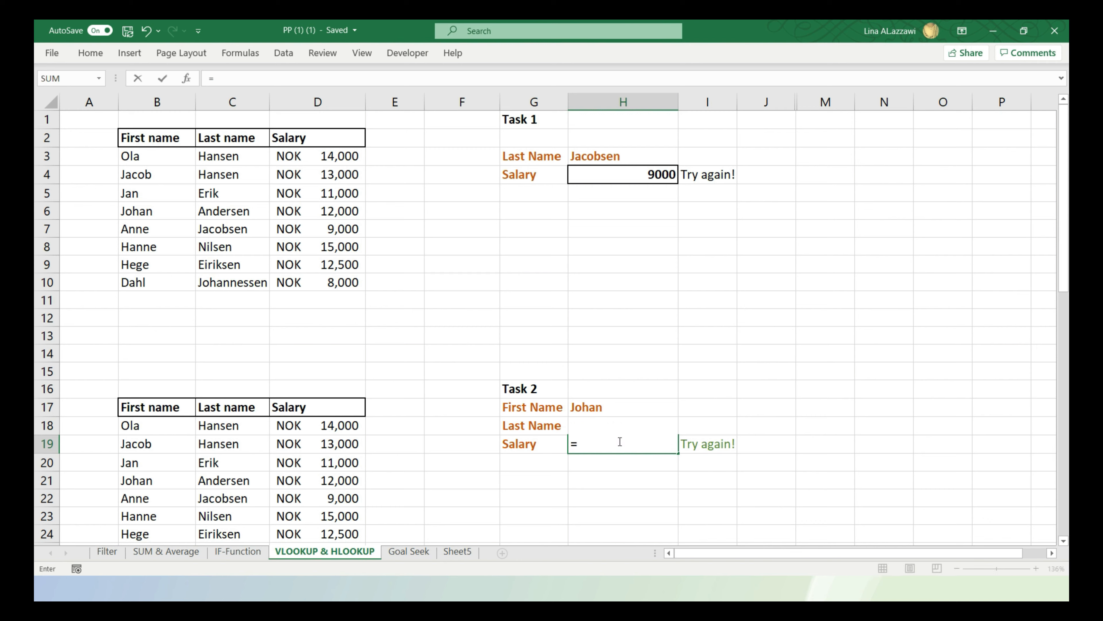
type("inde")
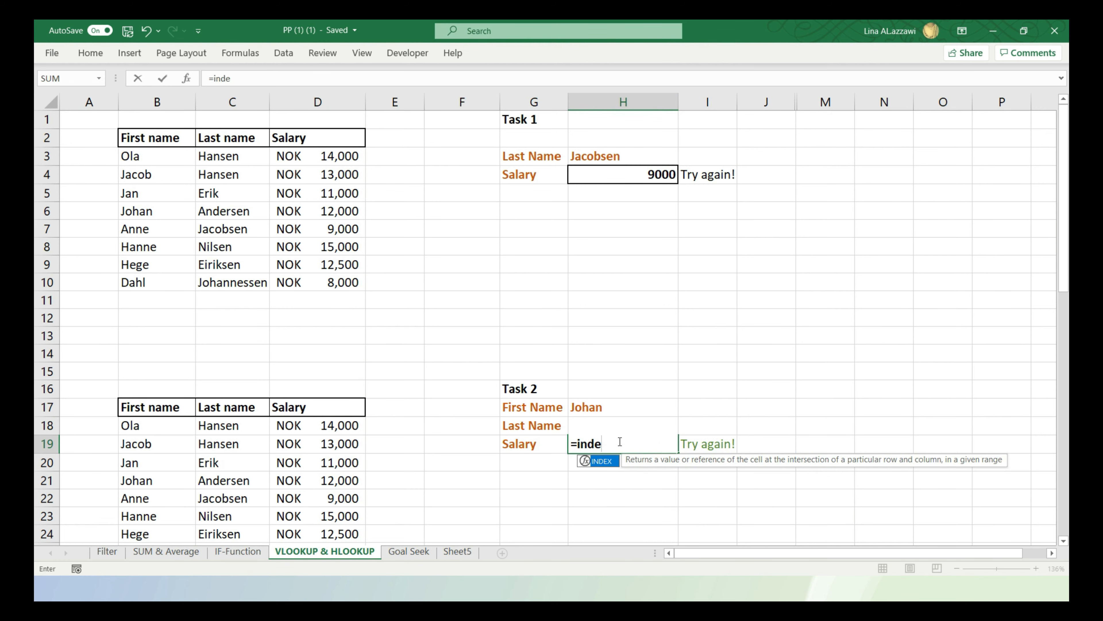
key("Tab")
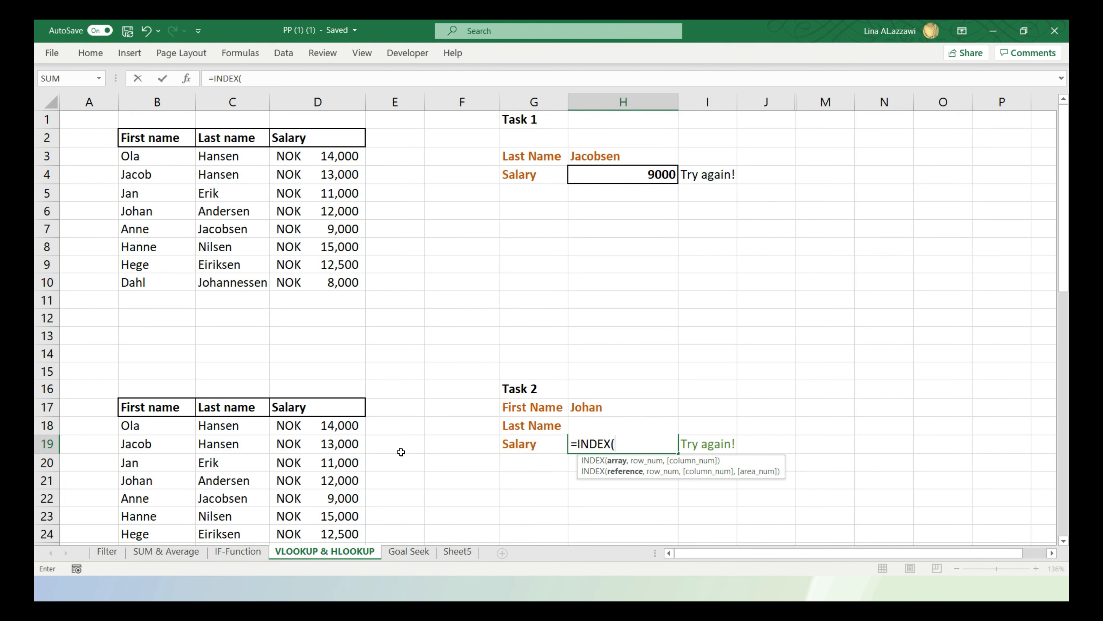
scroll(384, 426, "down", 11)
scroll(372, 403, "up", 11)
left_click_drag(340, 425, 338, 509)
left_click_drag(333, 536, 332, 515)
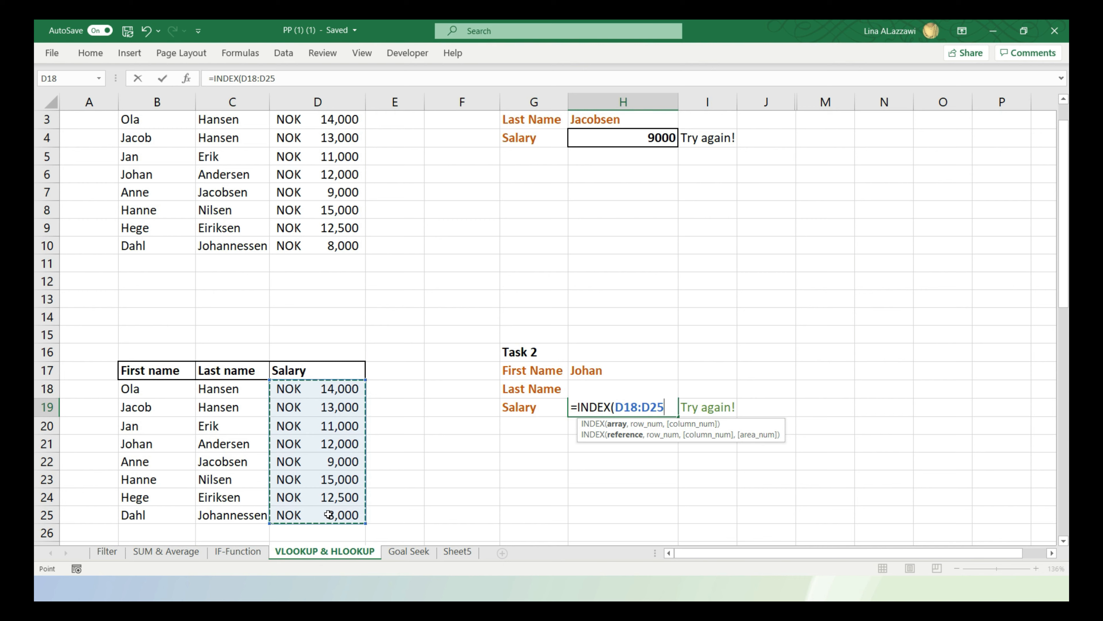
type(",")
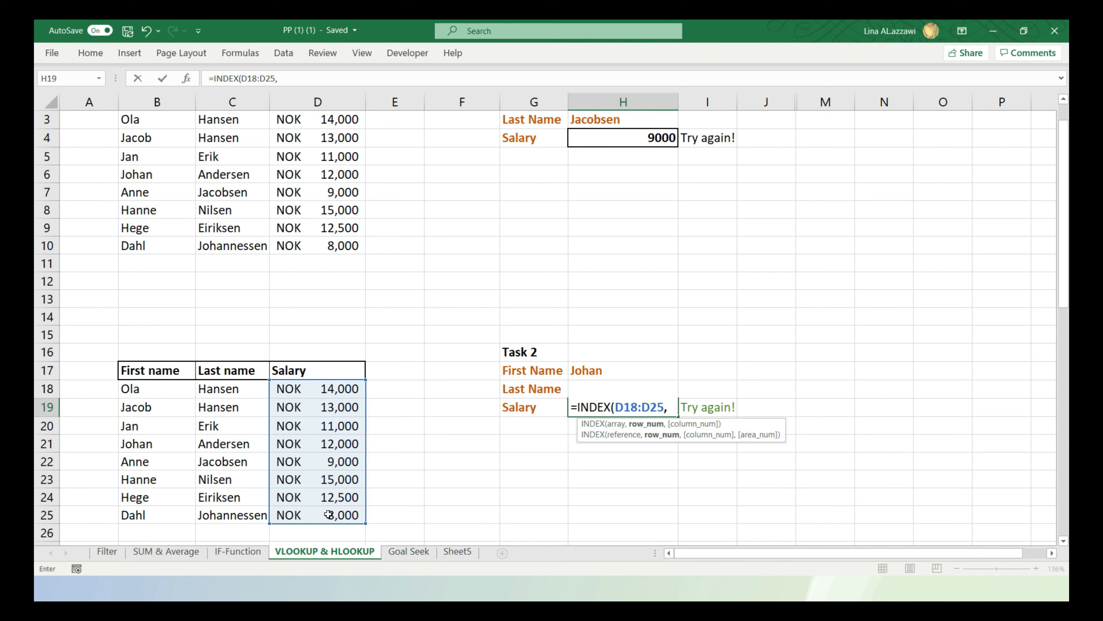
Nest a MATCH function as the row number of H19's INDEX formula, with H17&H18 as the lookup value
type("Mat")
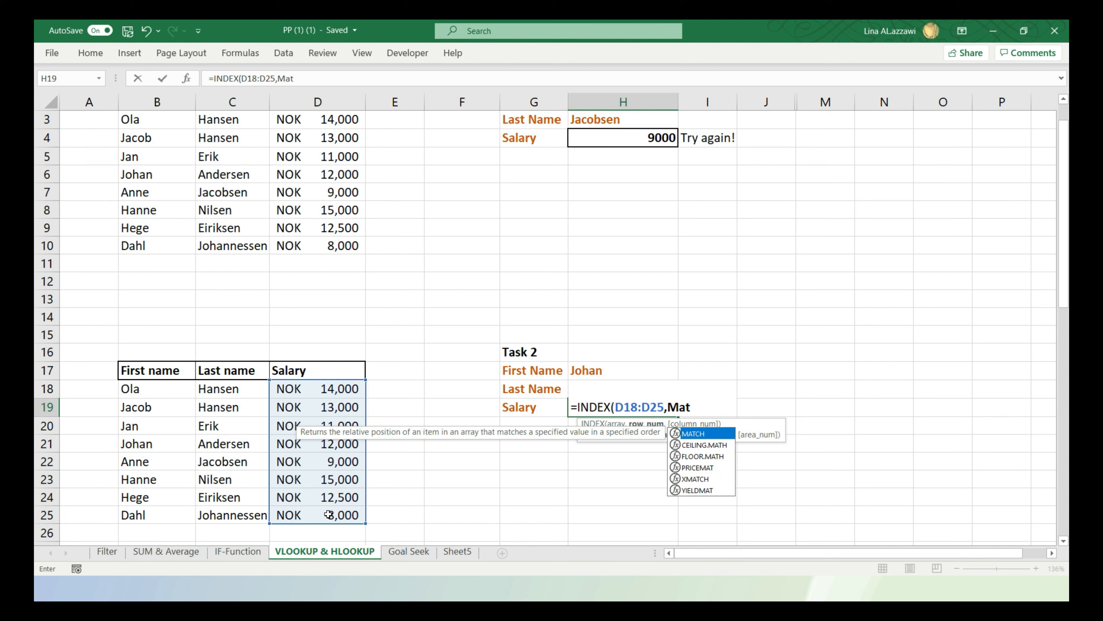
type("ch")
key("Tab")
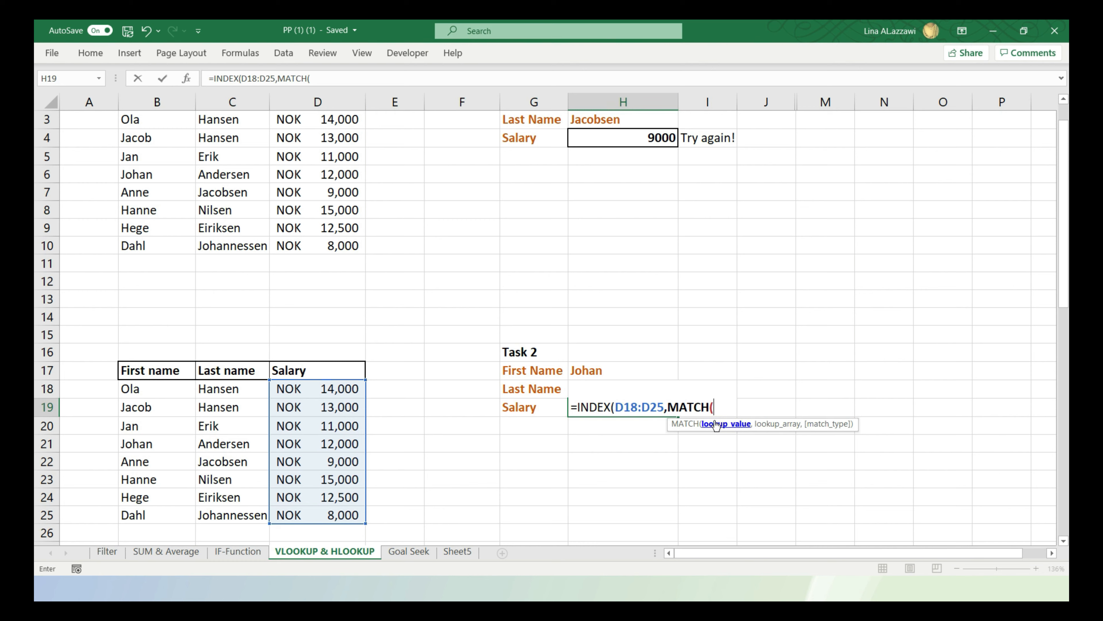
key("Up")
key("Up")
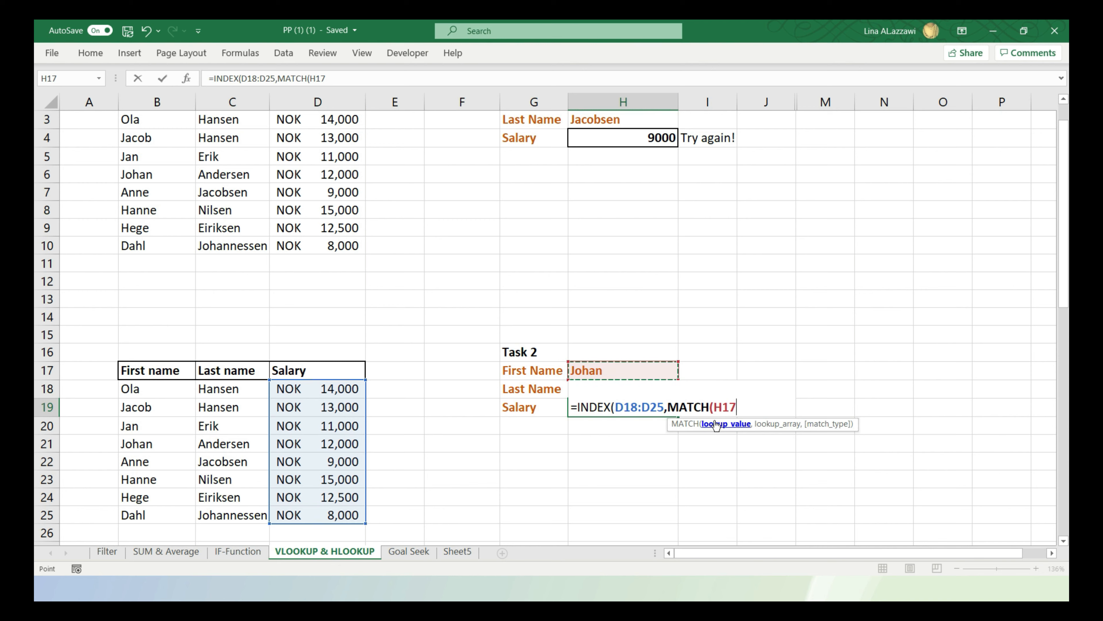
type("&")
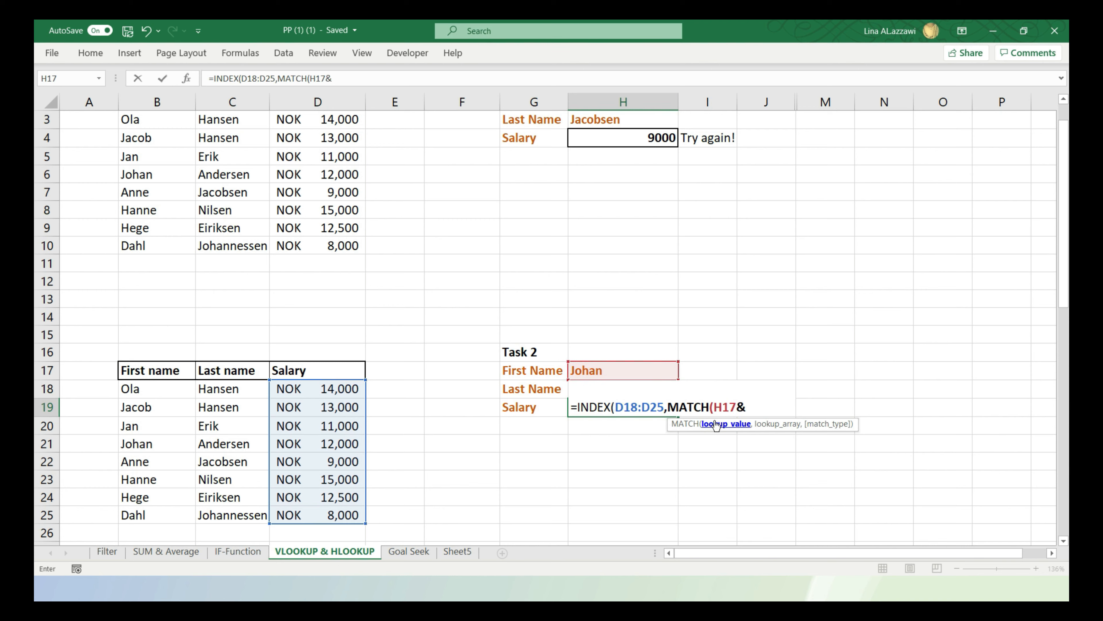
key("Down")
key("Up")
key("Up")
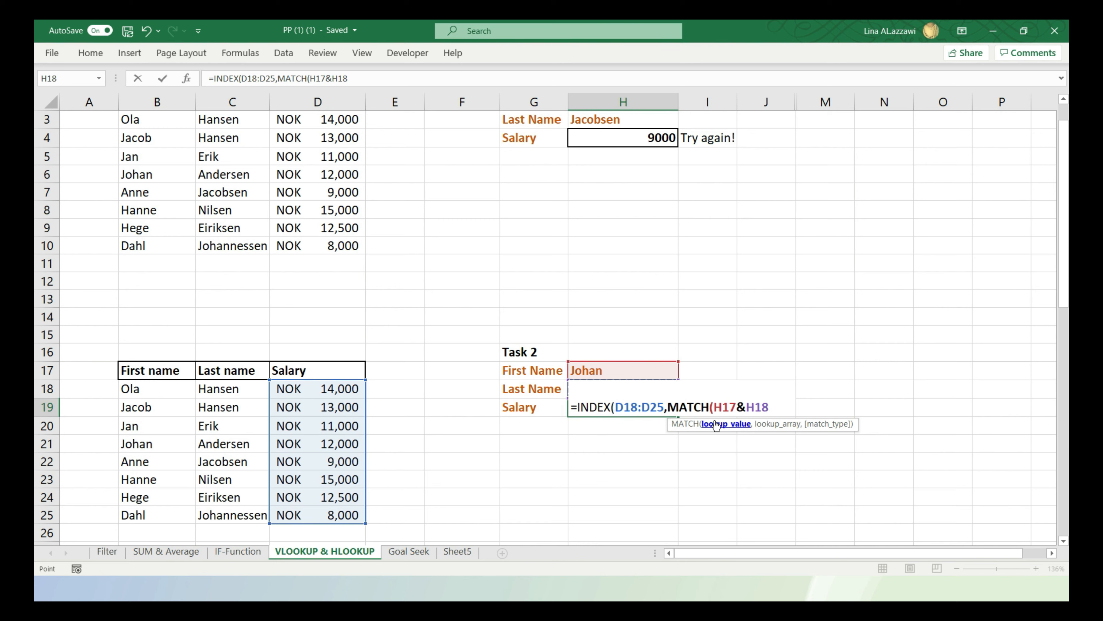
type(",")
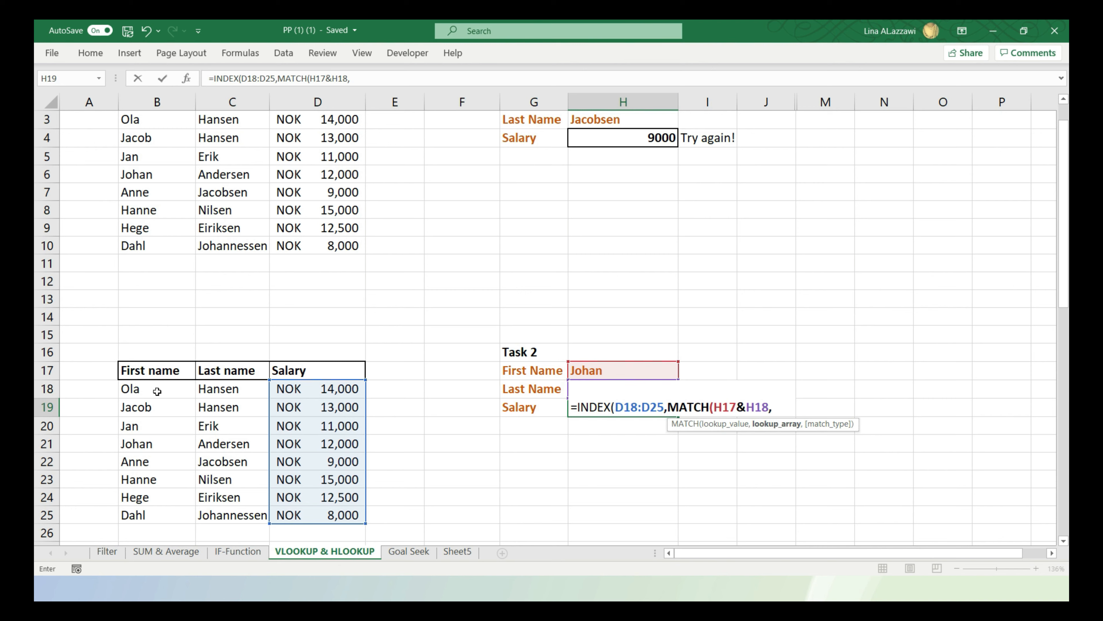
Complete the MATCH in H19 with lookup array B18:B25&C18:C25 and match type 0, and enter the formula
left_click_drag(147, 389, 153, 519)
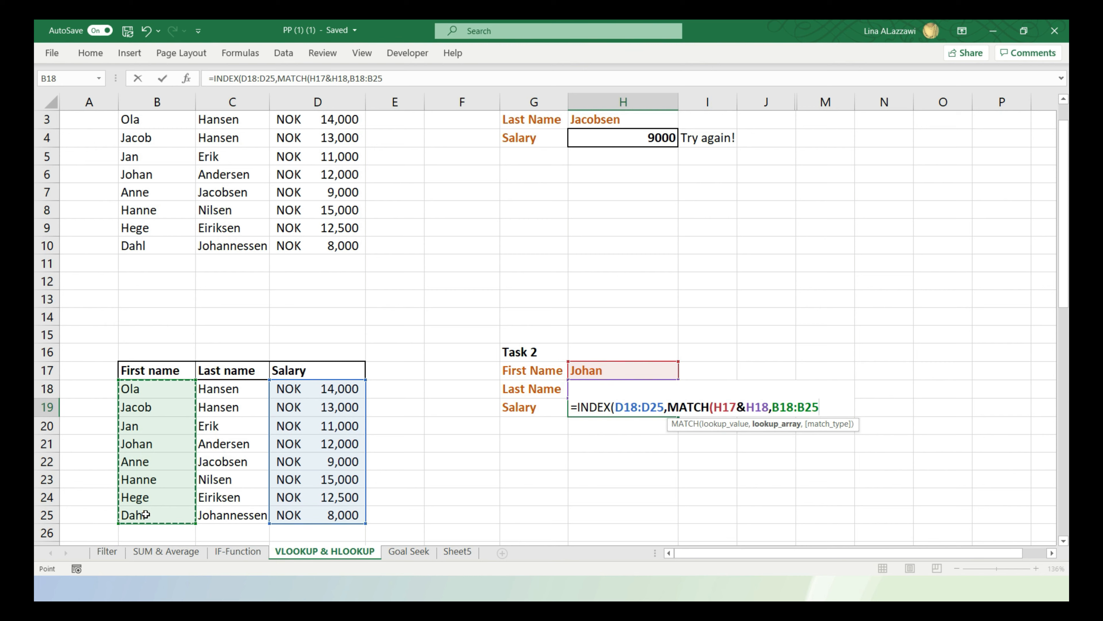
type("&")
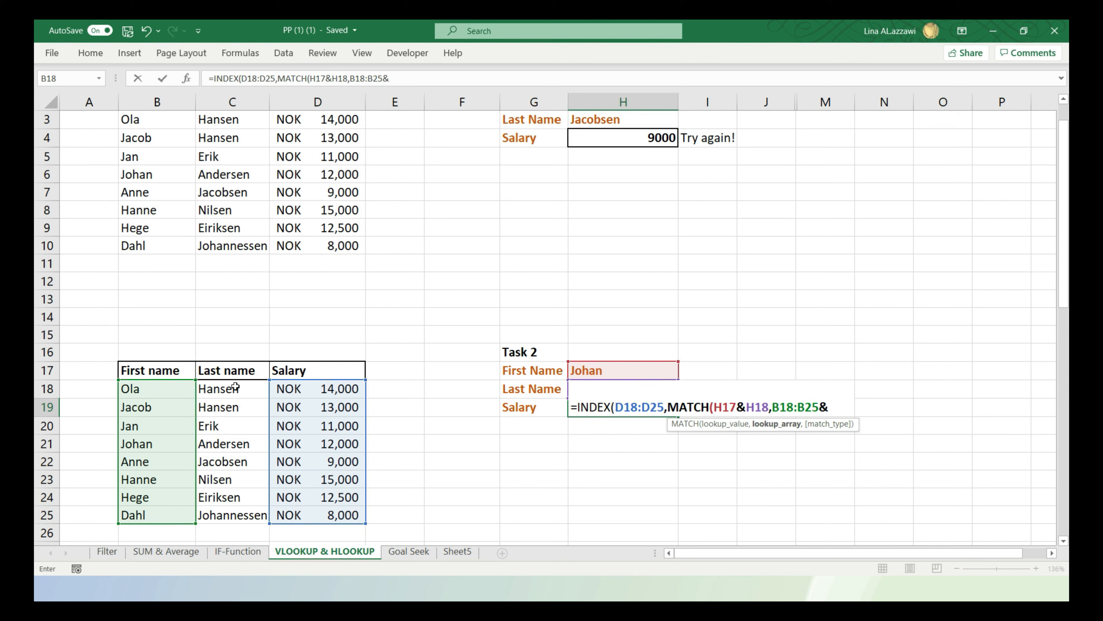
left_click_drag(241, 387, 227, 514)
type(",")
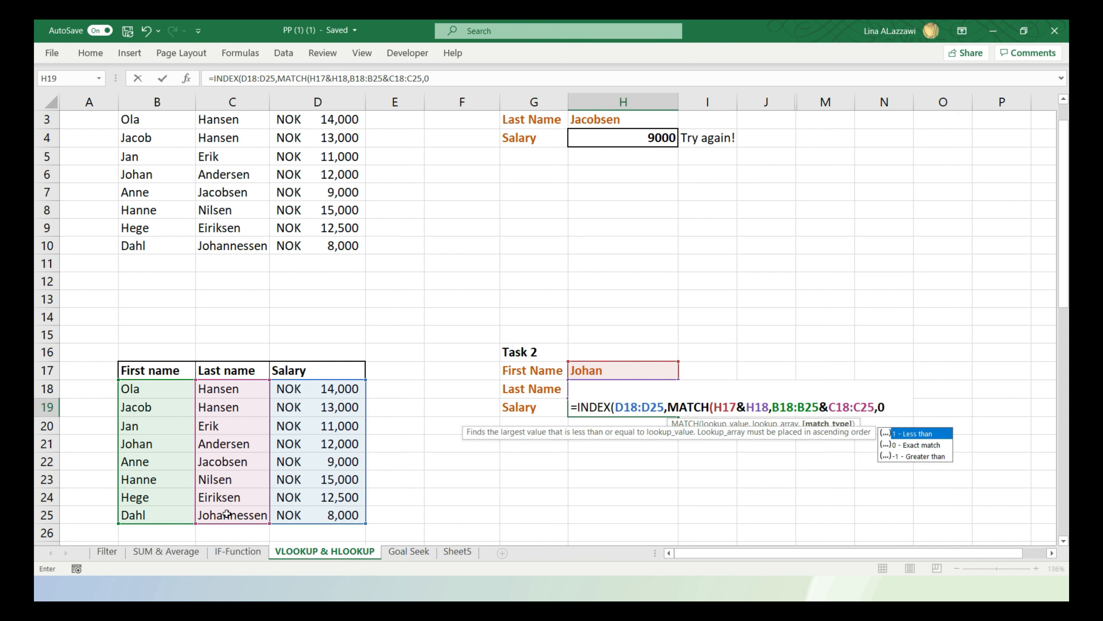
type("0)")
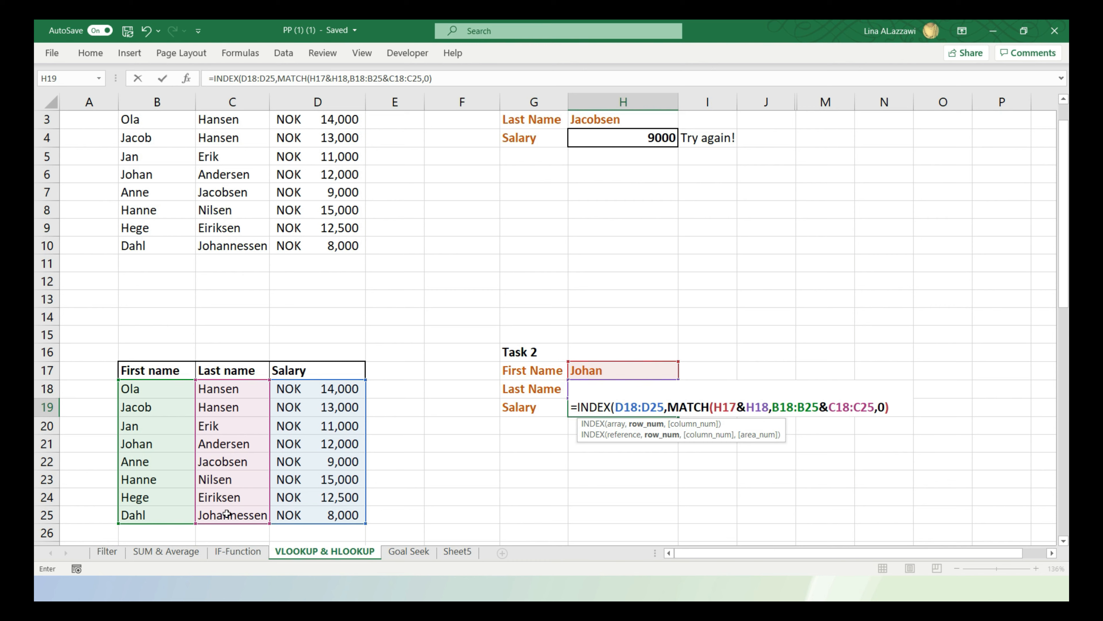
type(")")
key("Return")
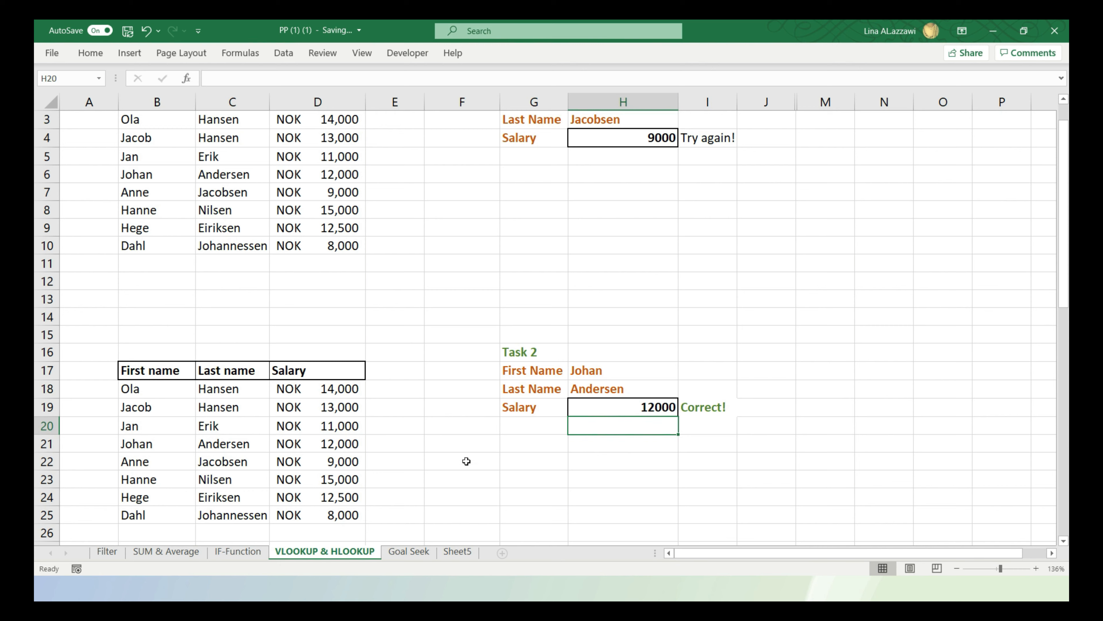
Compare the Task 2 salary in H19 with the matching employee's row B21:D21
left_click(638, 407)
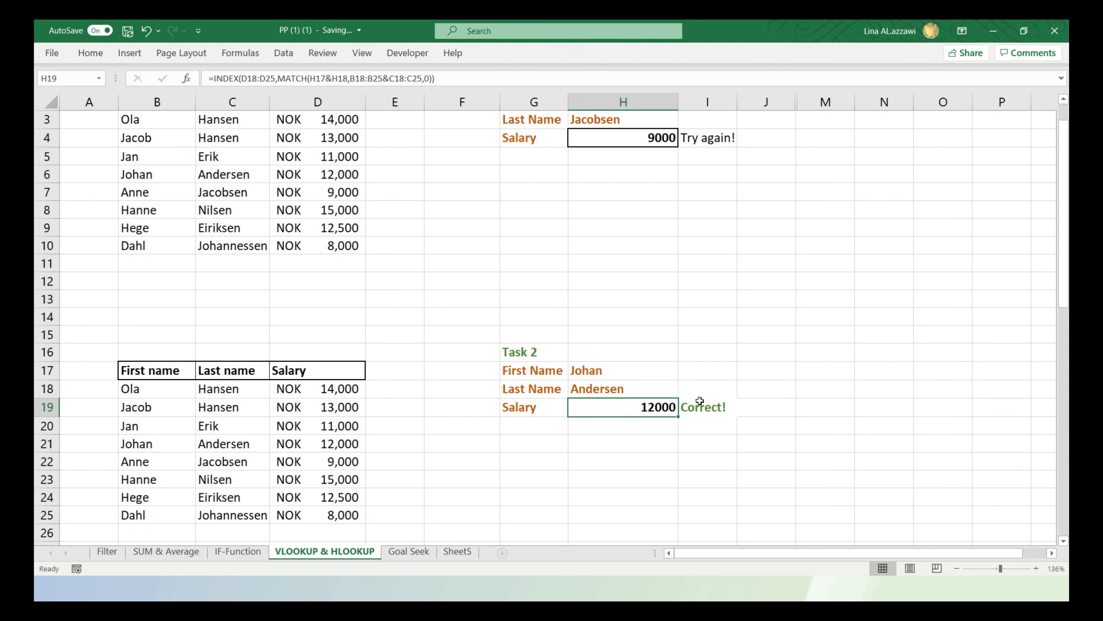
left_click(347, 498)
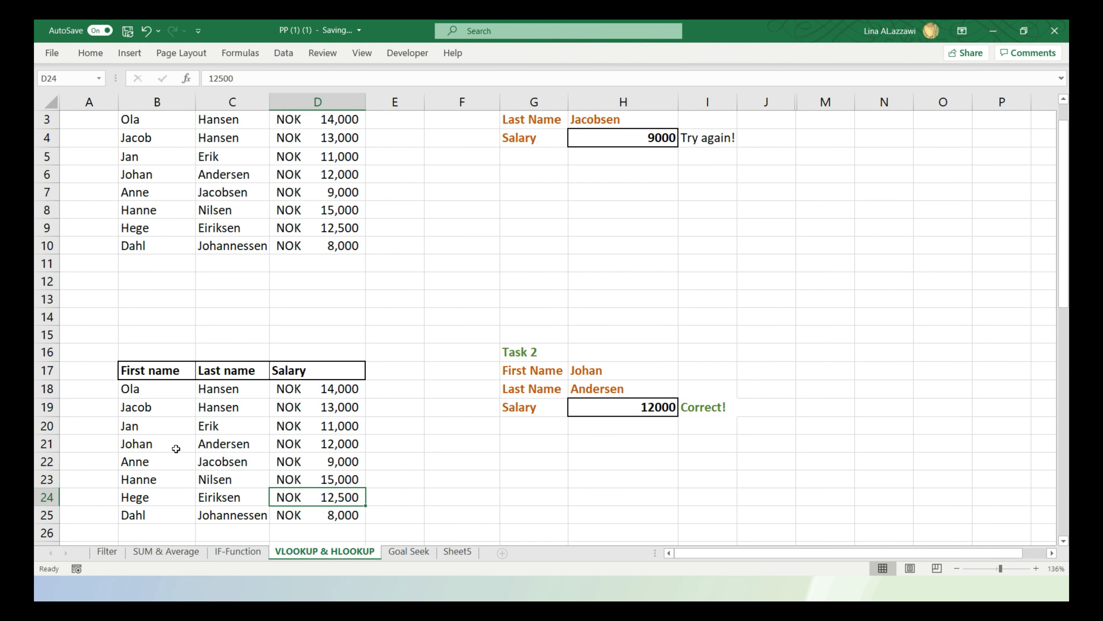
left_click_drag(130, 443, 343, 444)
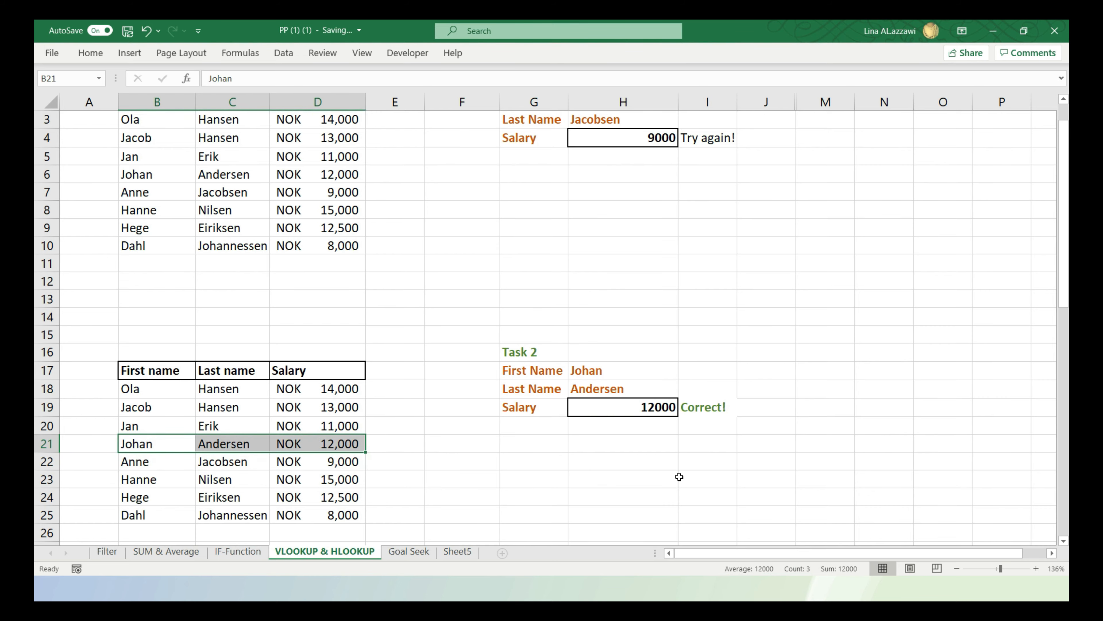
left_click_drag(453, 444, 609, 444)
left_click(608, 444)
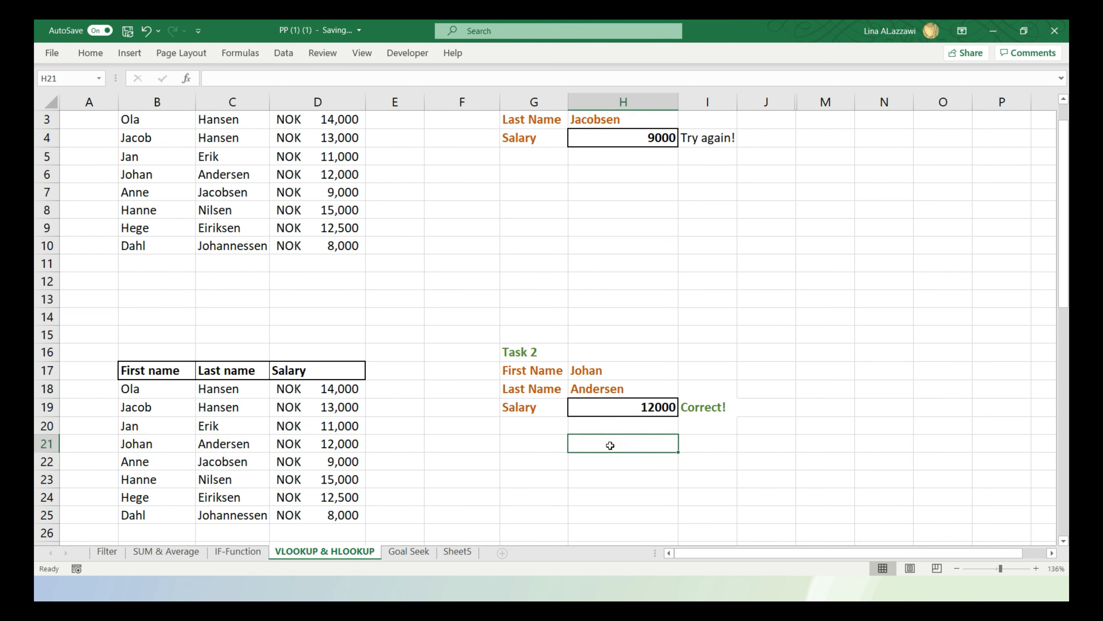
Start a VLOOKUP formula in the Task 3 age cell H32
scroll(610, 445, "down", 11)
scroll(610, 445, "up", 11)
left_click_drag(1064, 219, 1054, 394)
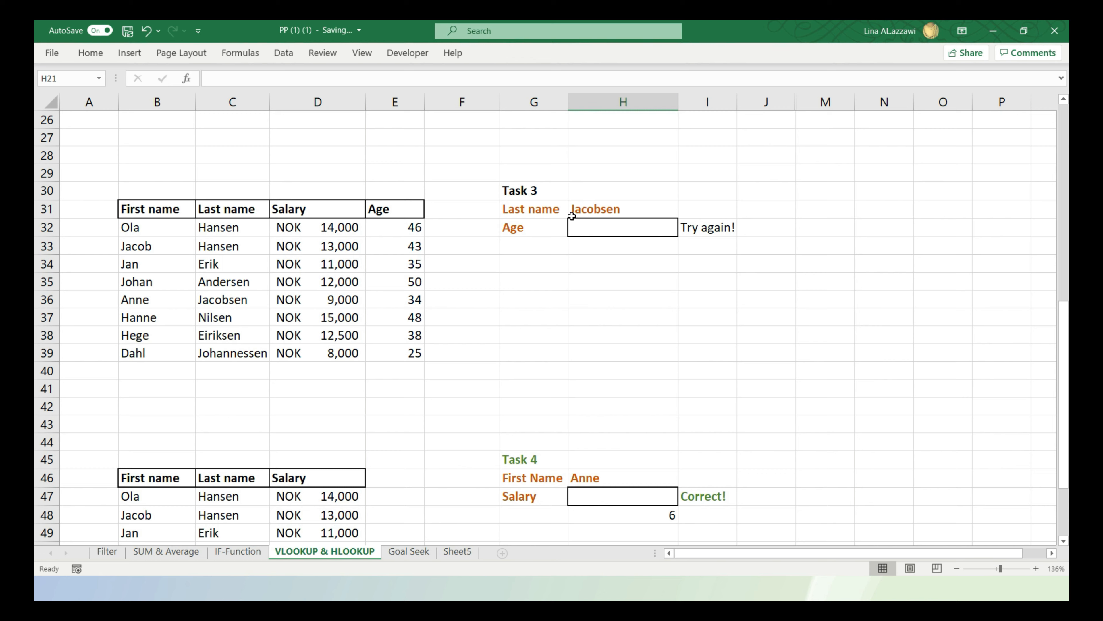
left_click(596, 223)
type("=")
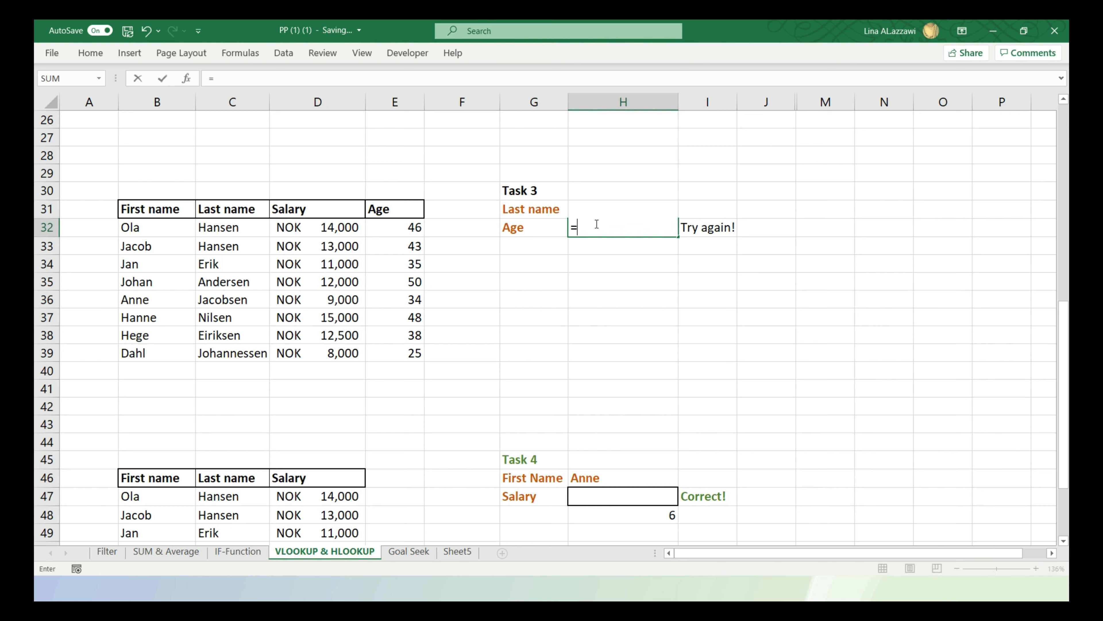
type("V")
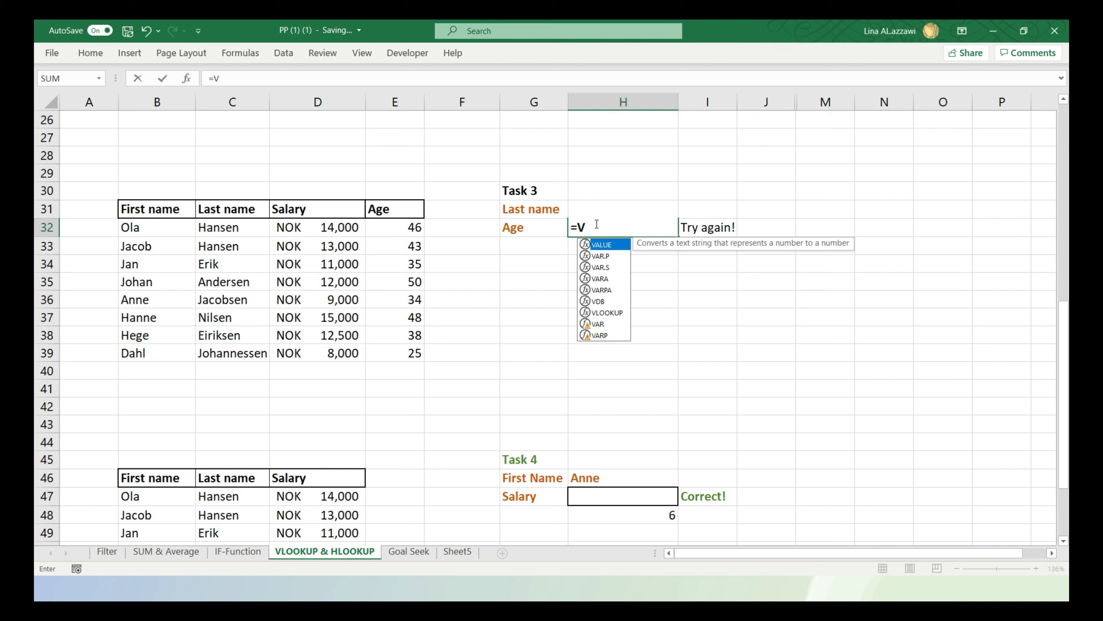
type("look")
key("Tab")
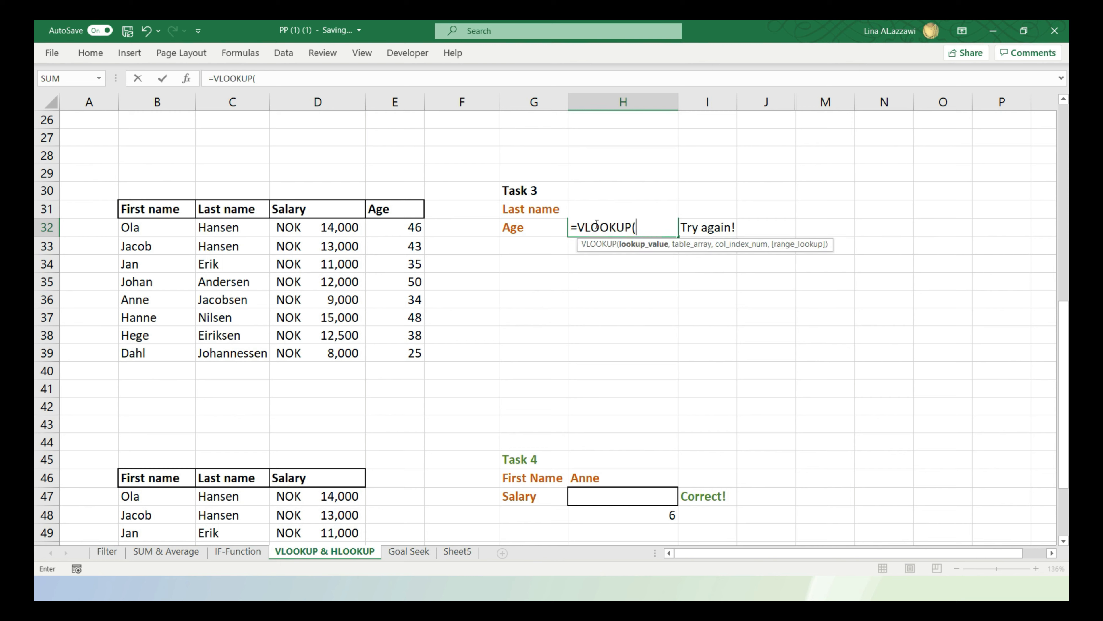
key("Up")
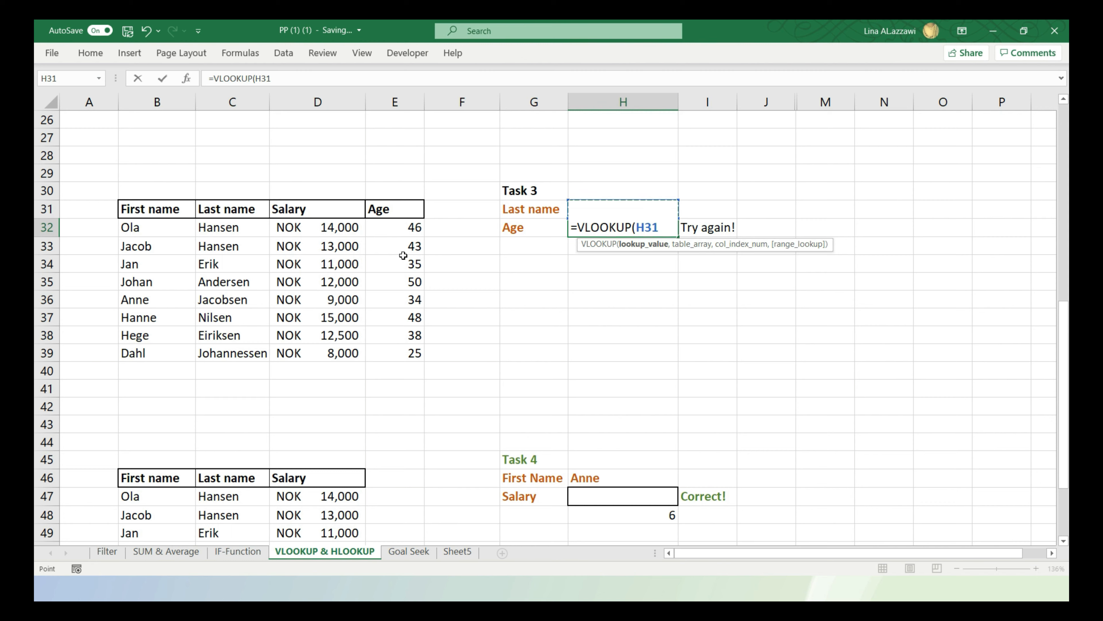
left_click_drag(226, 227, 413, 354)
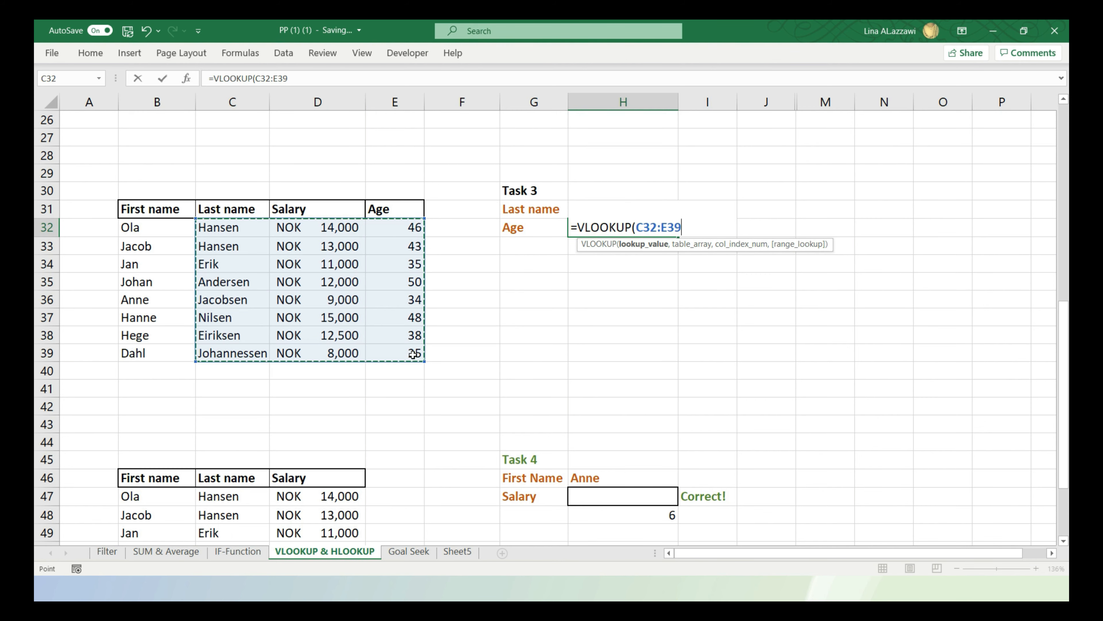
key("BackSpace")
key("BackSpace")
key("BackSpace")
key("BackSpace")
key("BackSpace")
key("BackSpace")
key("BackSpace")
key("BackSpace")
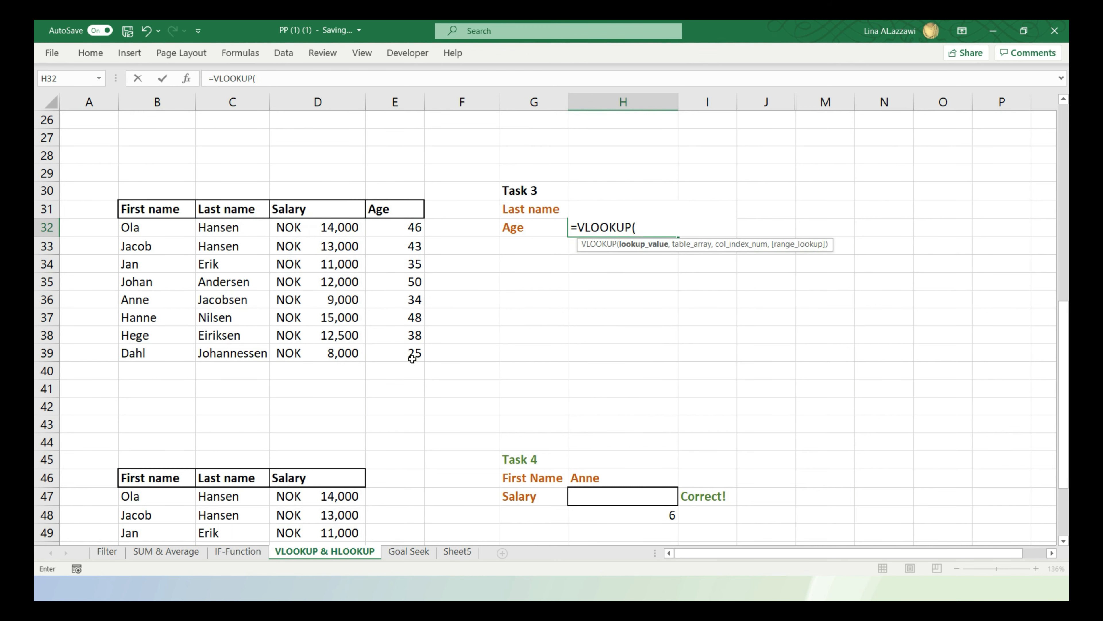
Give H32's VLOOKUP the last name in H31 as lookup value and C32:E39 as table array
key("Up")
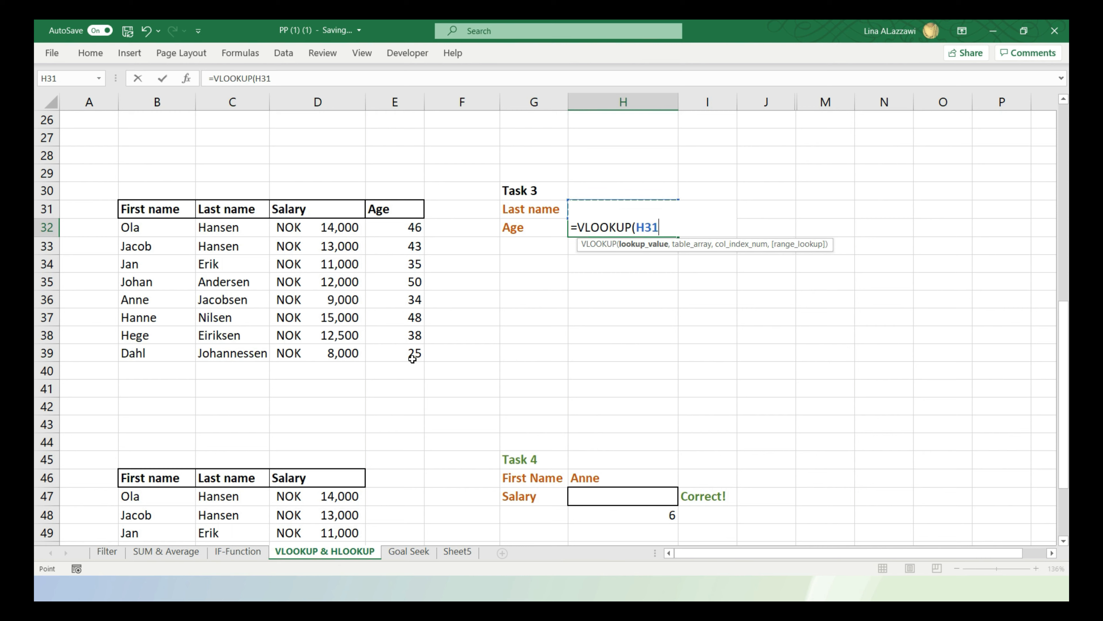
type(",")
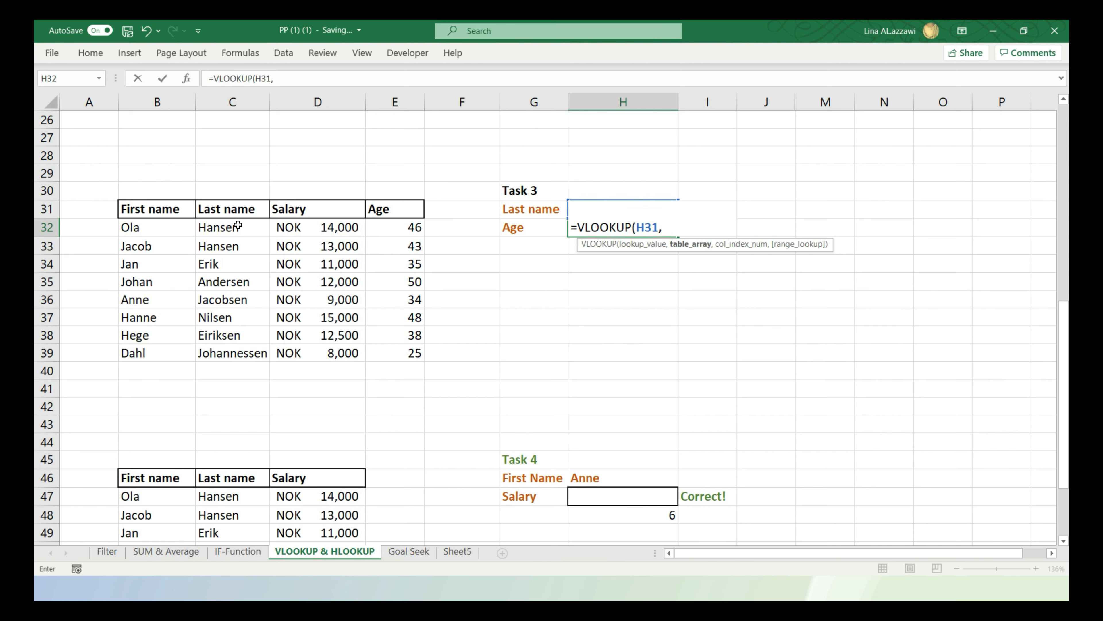
left_click_drag(220, 227, 246, 243)
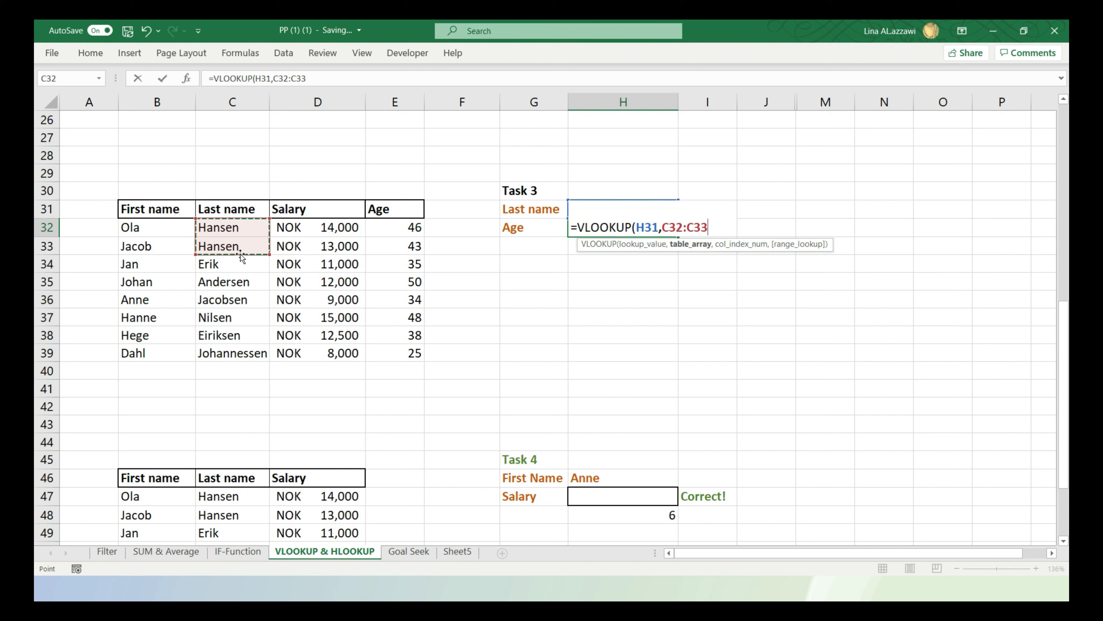
left_click(236, 229)
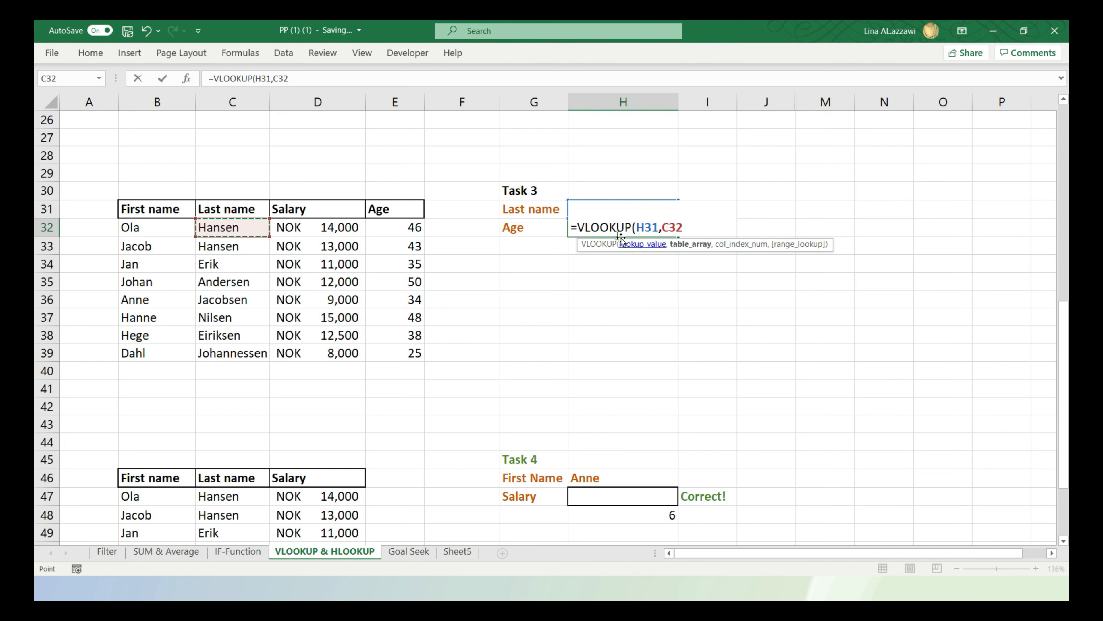
left_click_drag(248, 228, 400, 350)
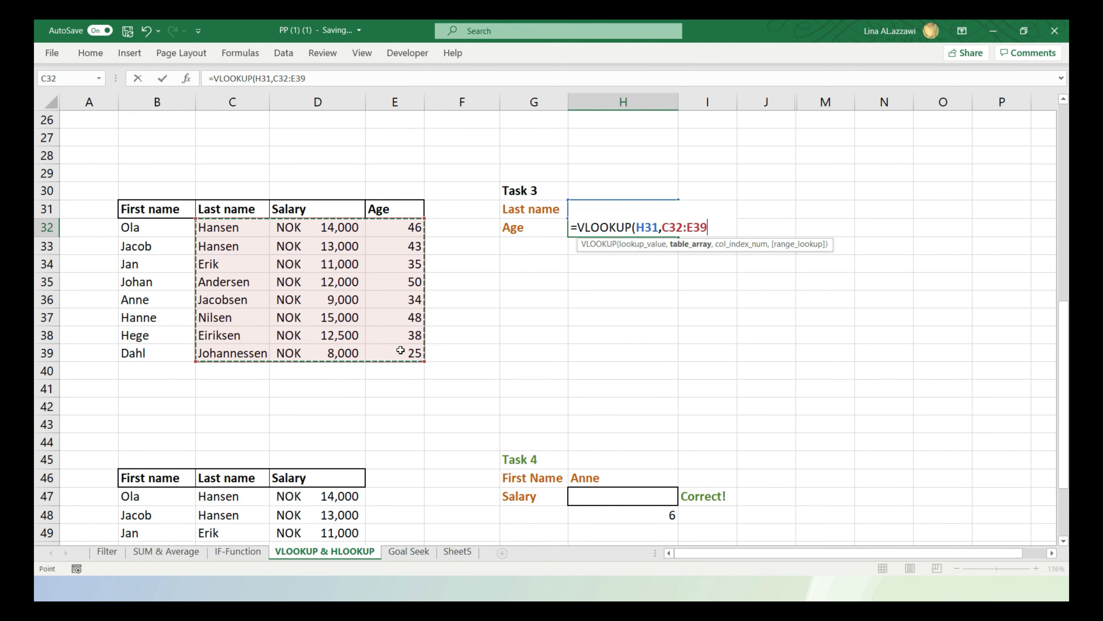
Complete H32's VLOOKUP with column index 3 and range lookup 0, and enter the formula
type(",")
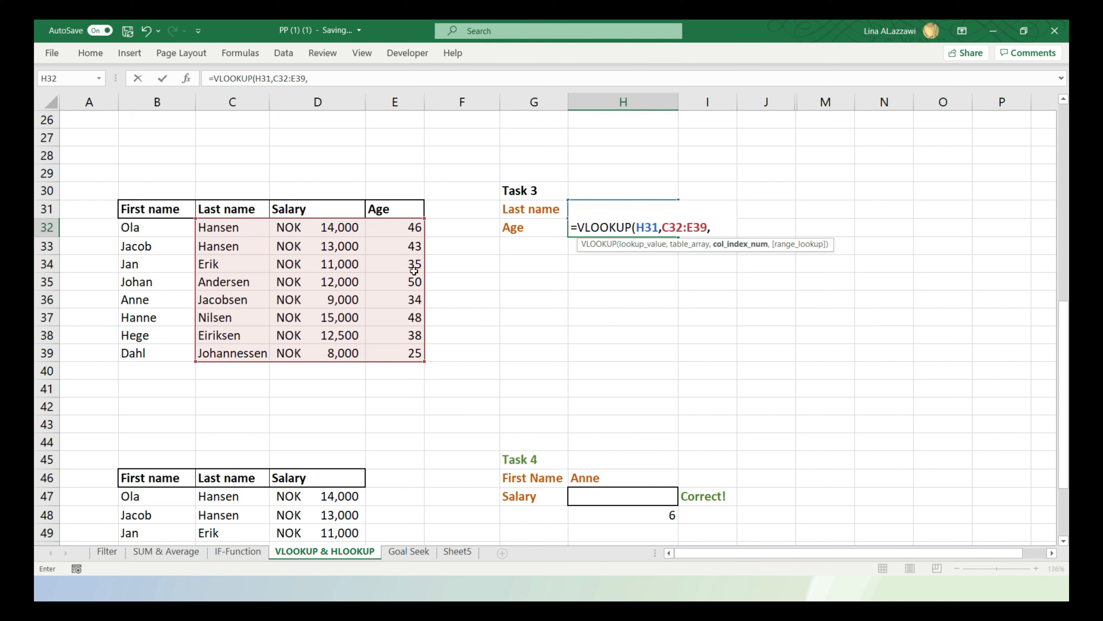
type("3,0")
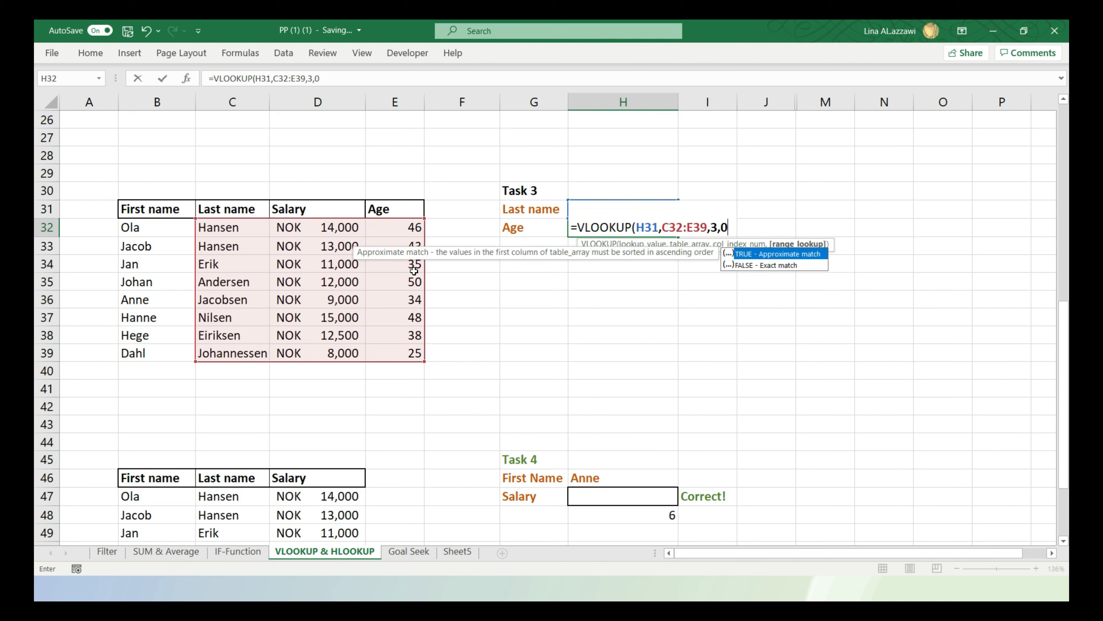
type(")")
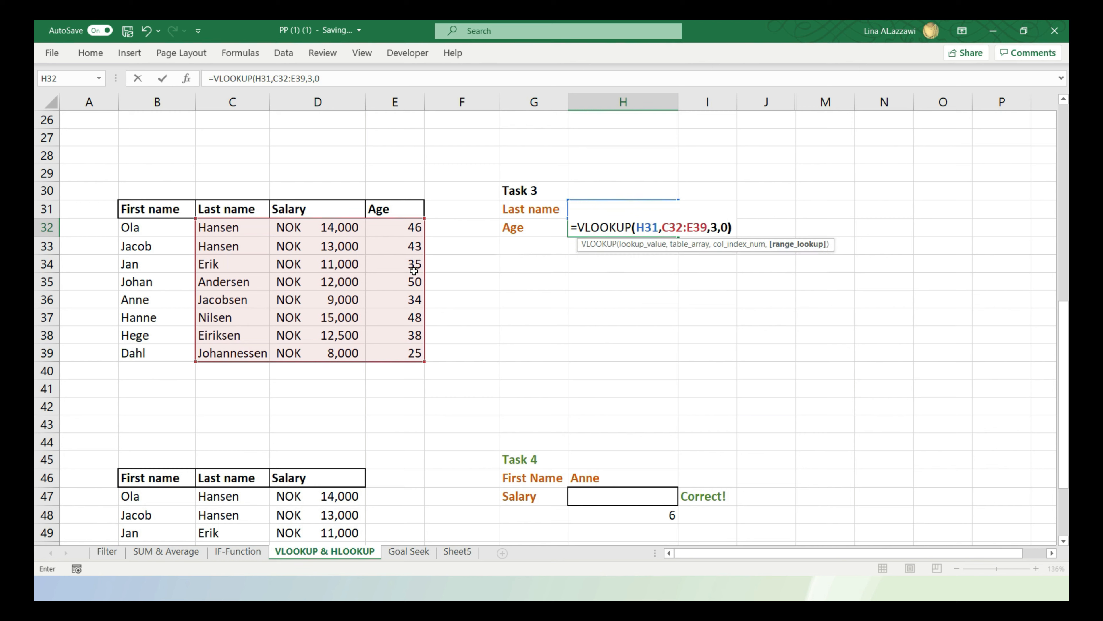
key("Return")
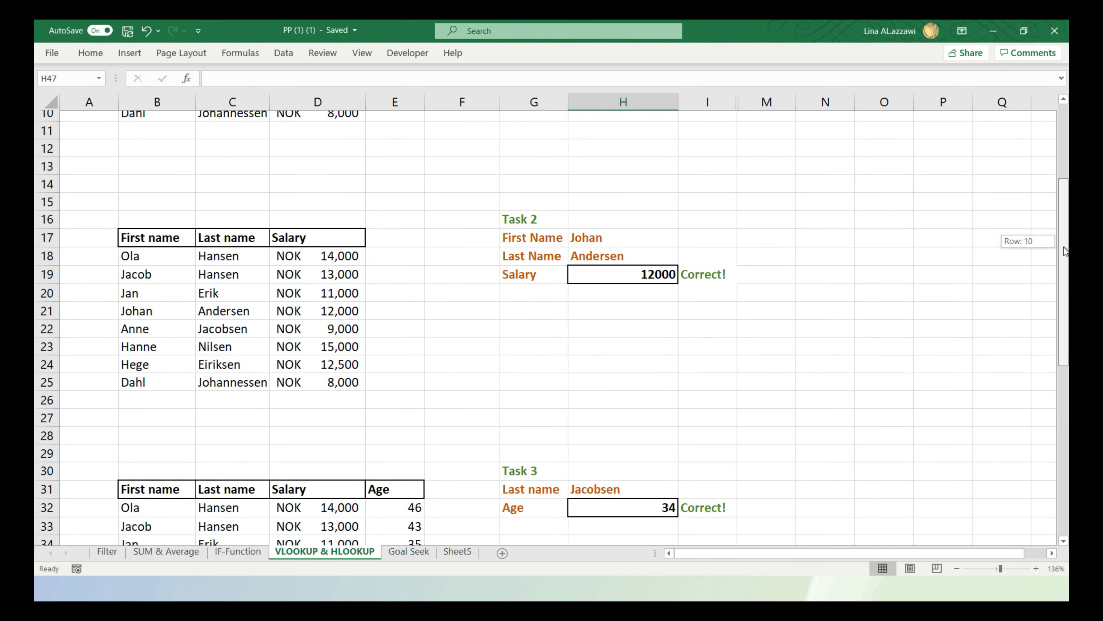
Start an HLOOKUP formula in the Task 4 salary cell H47 with lookup value D46 and table array D46:D54
left_click_drag(1064, 247, 1061, 403)
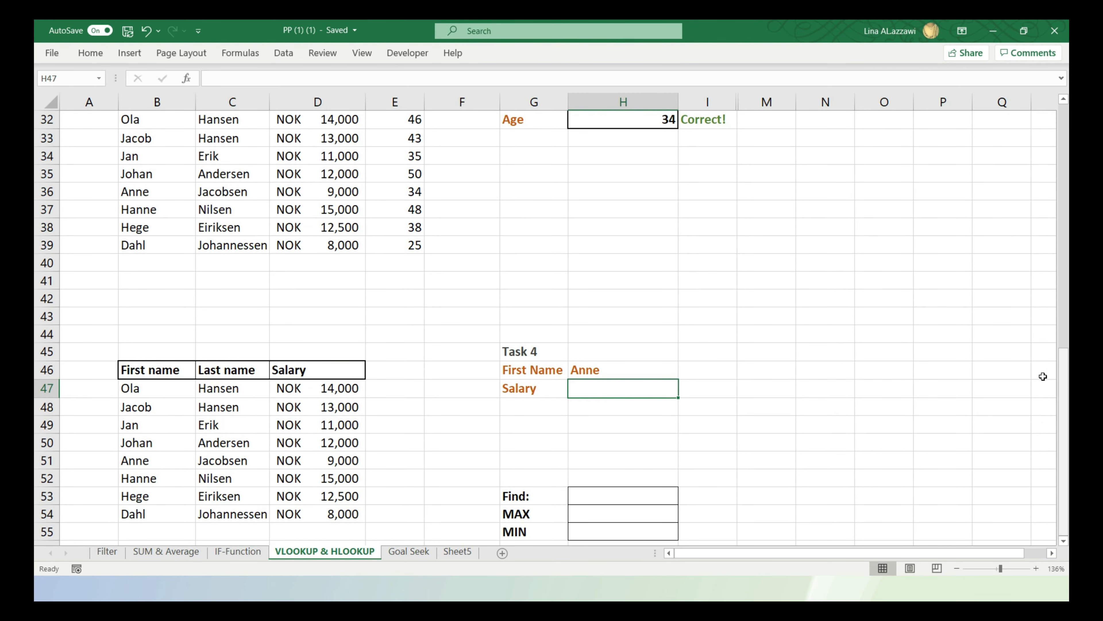
double_click(661, 389)
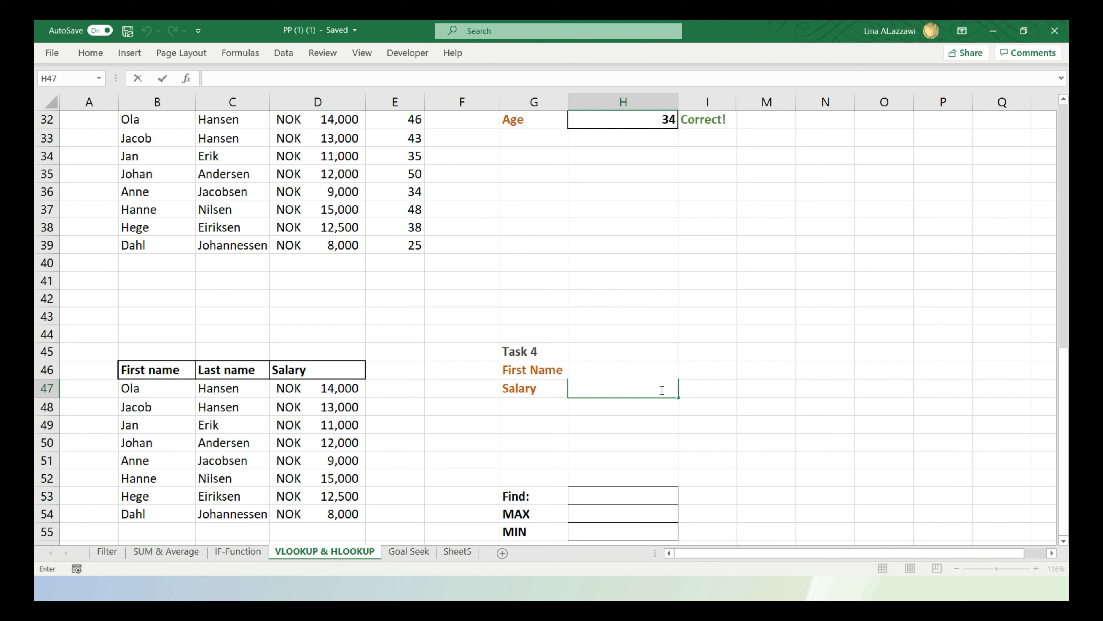
type("=HL")
key("Tab")
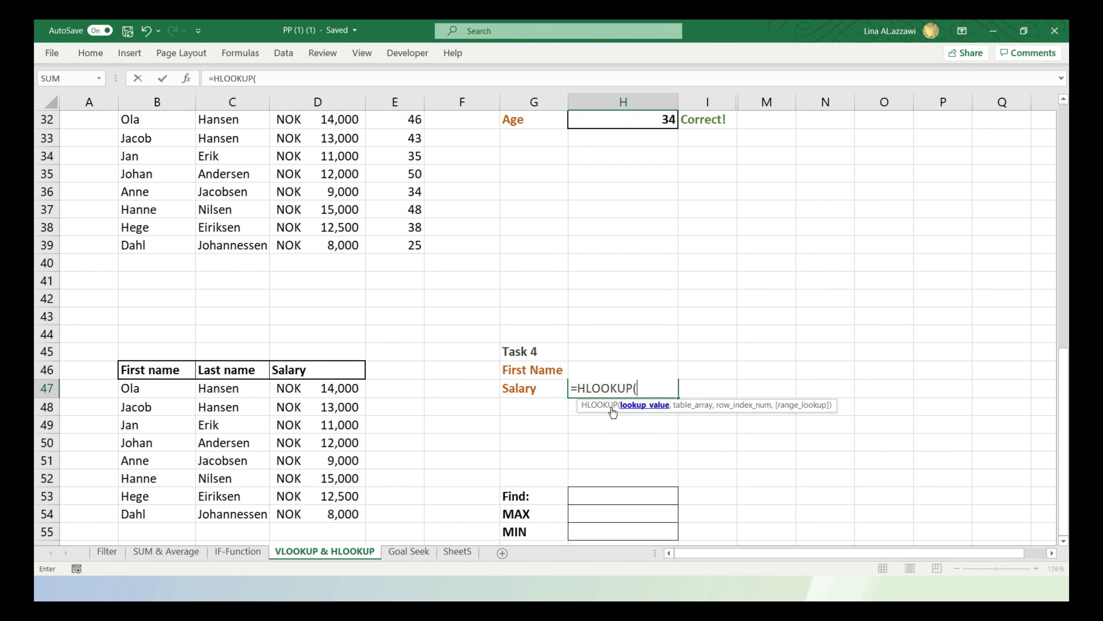
left_click(341, 372)
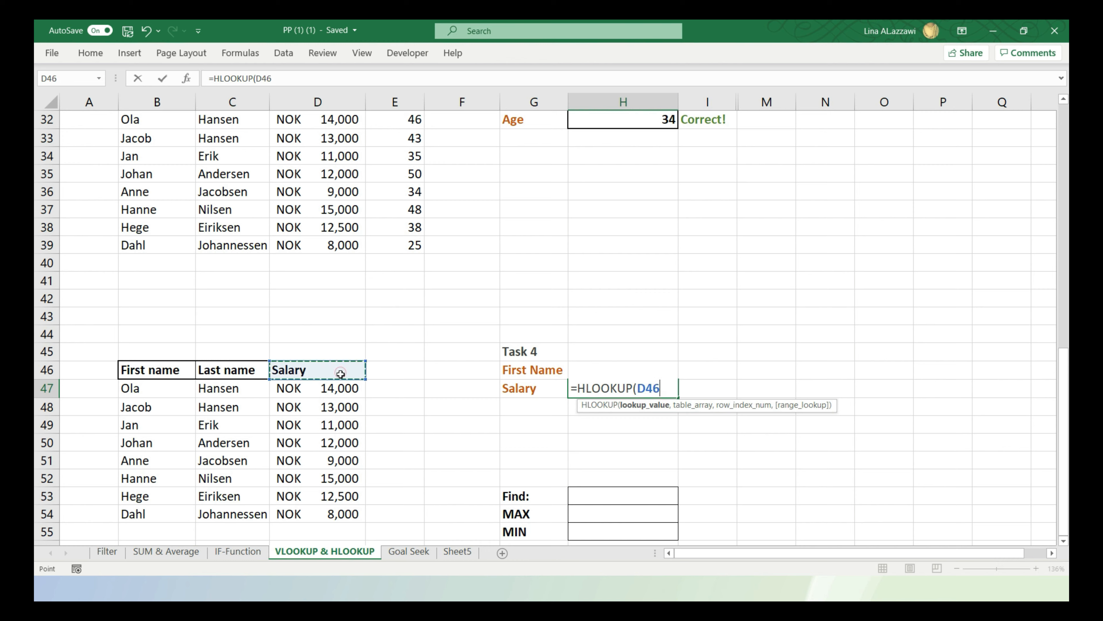
type(",")
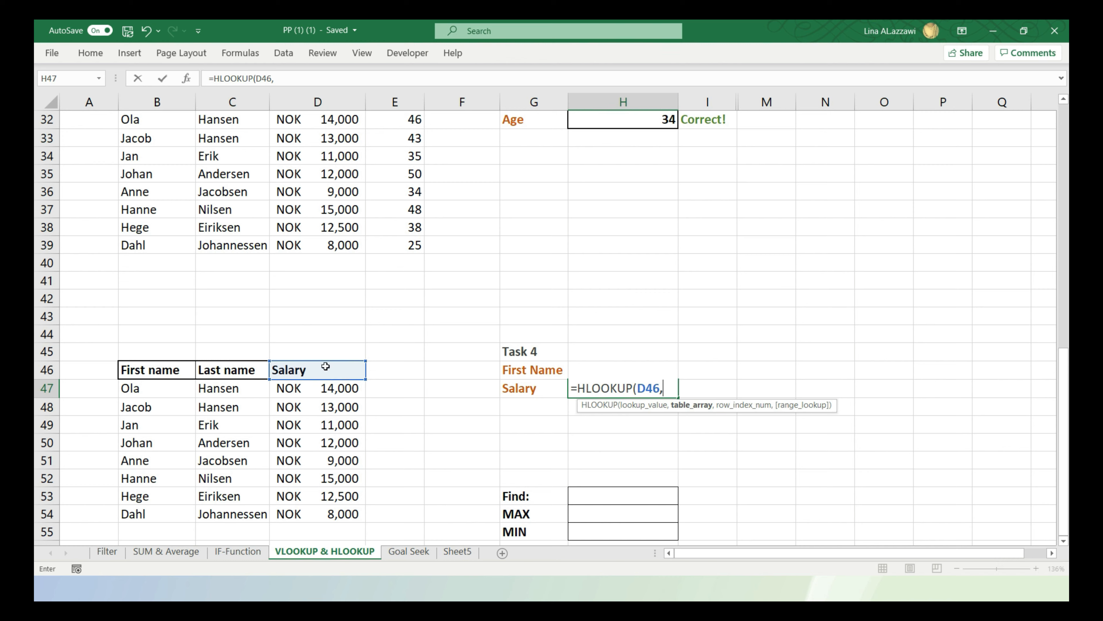
left_click_drag(323, 367, 326, 514)
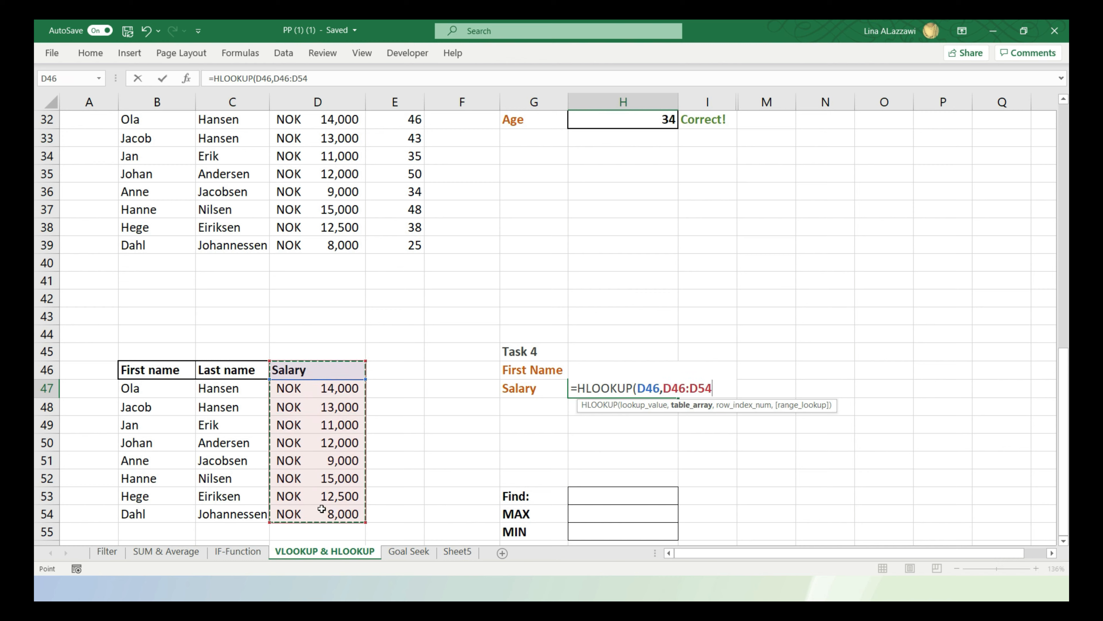
Nest a MATCH function as H47's row index, with lookup value H46, lookup array B46:B54 and match type 0
type(",match")
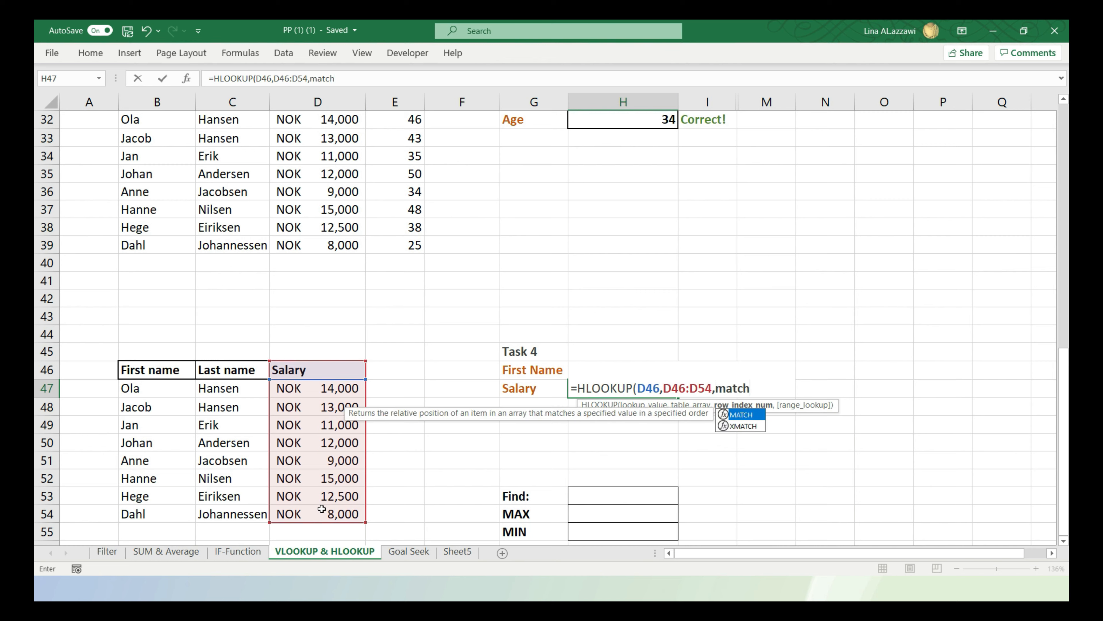
key("Tab")
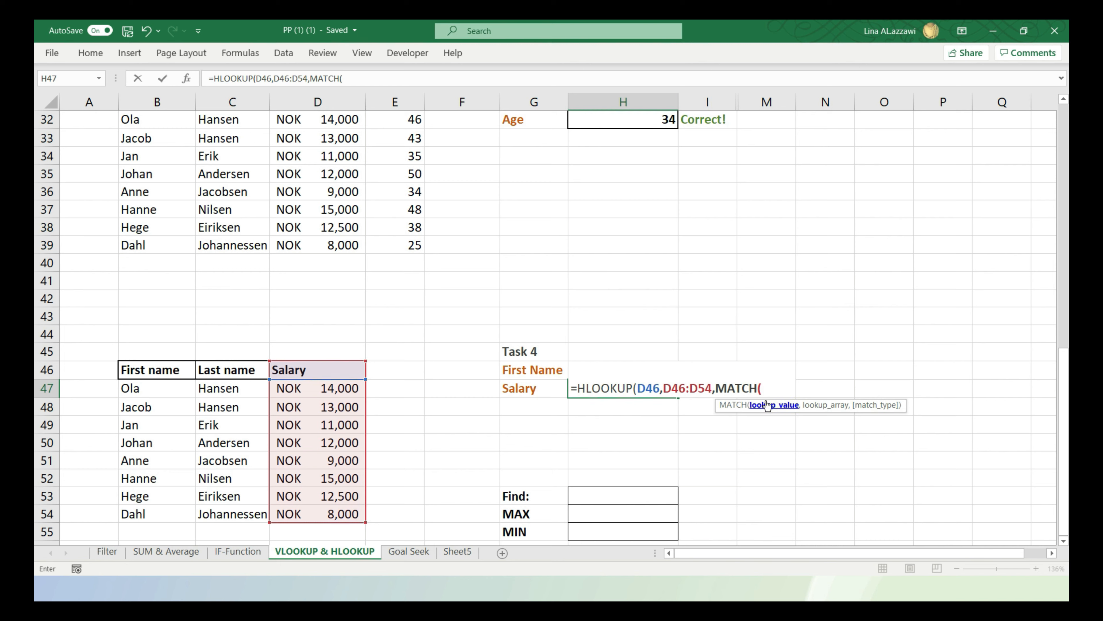
key("Up")
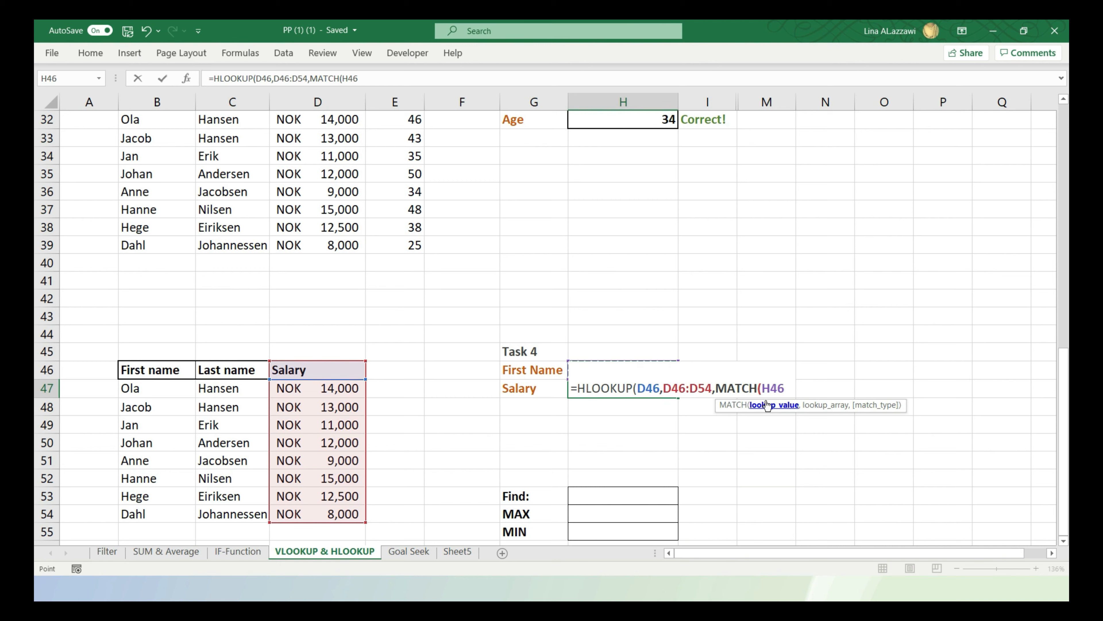
type(",")
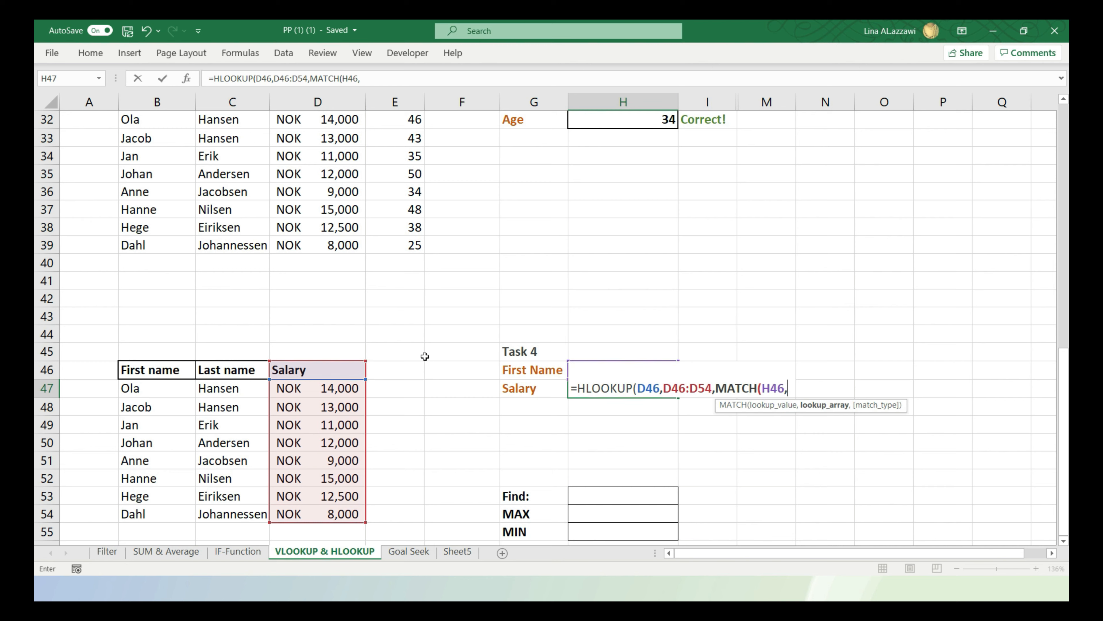
left_click(173, 370)
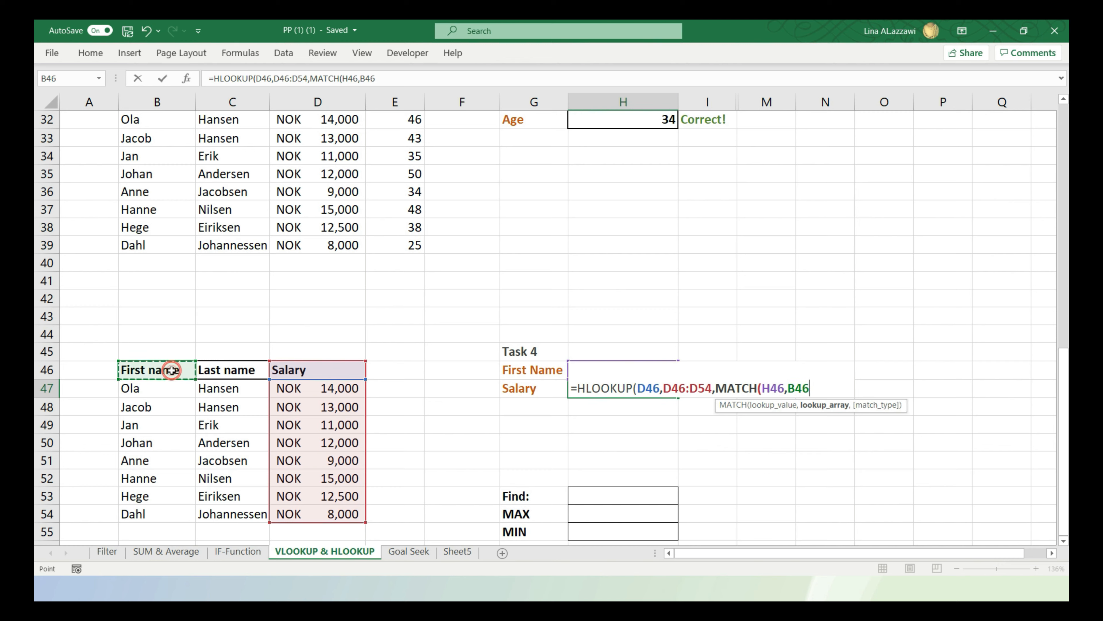
left_click_drag(172, 369, 167, 514)
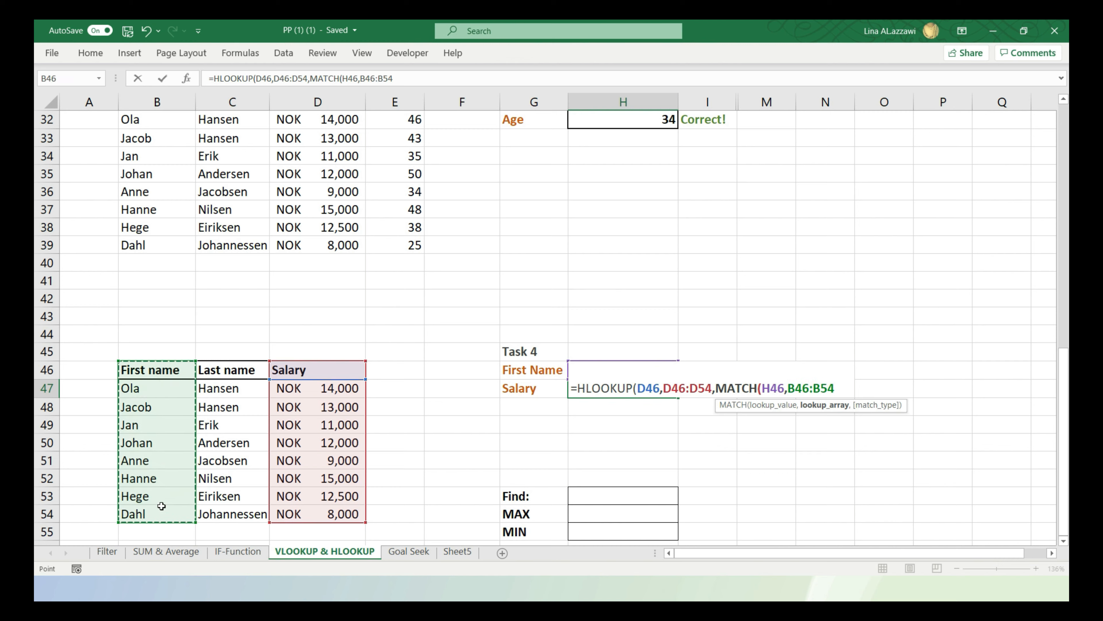
type(",")
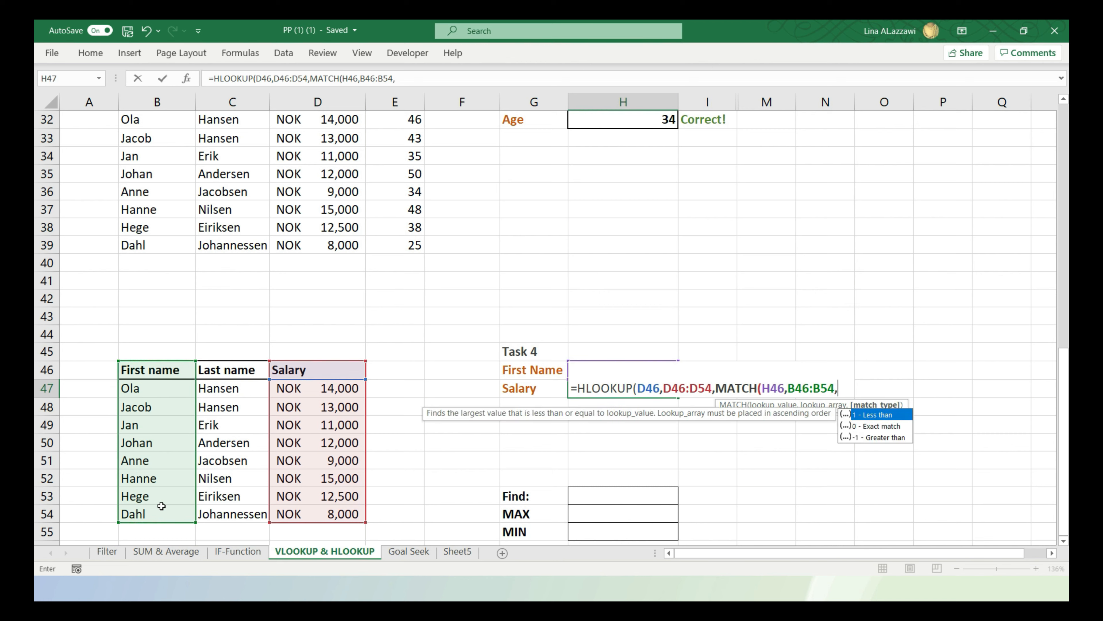
type("0)")
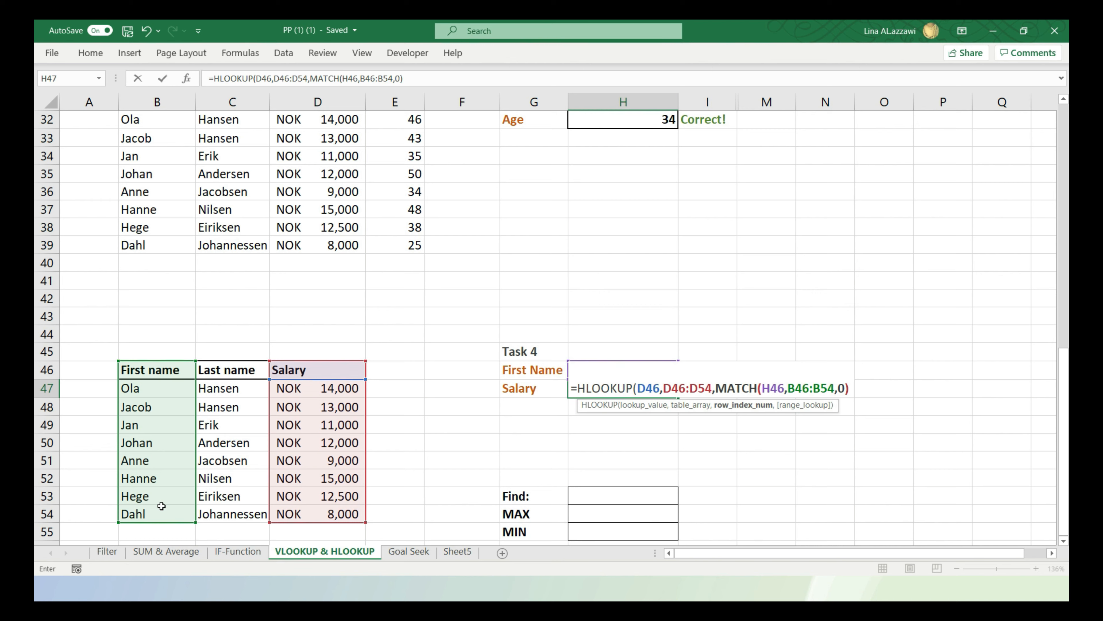
Complete H47's HLOOKUP with range lookup 0 and enter the formula
type(",")
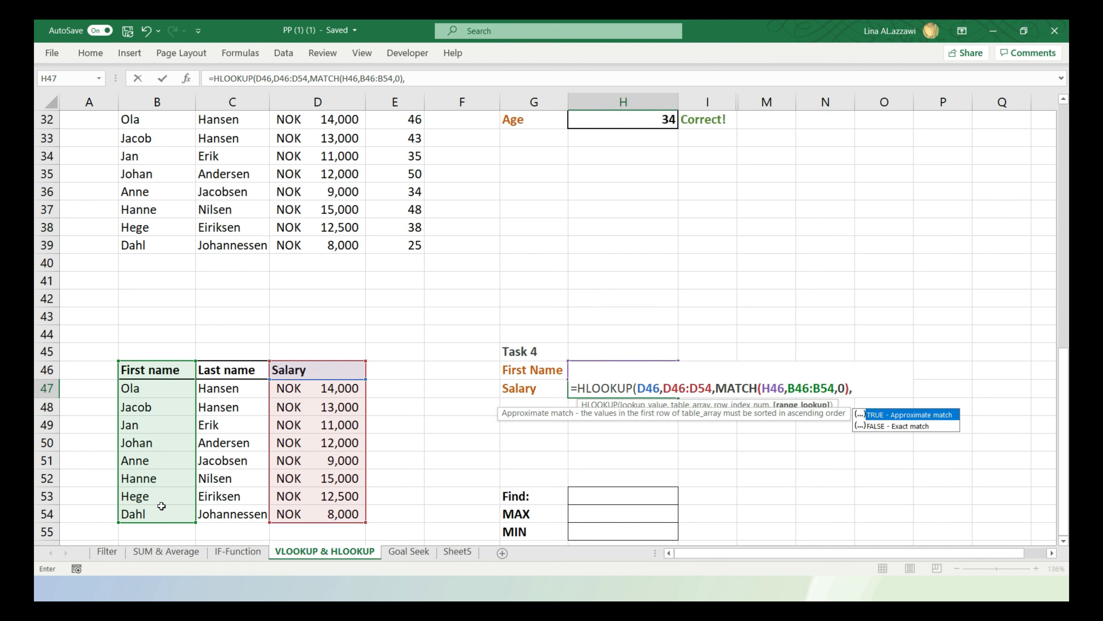
type("0)")
key("Return")
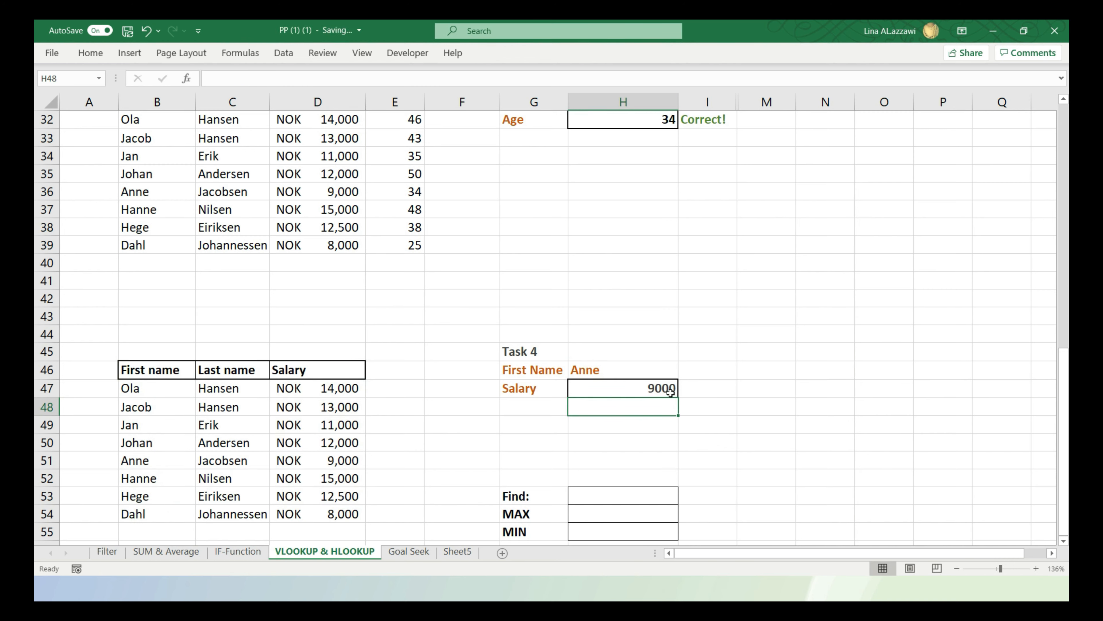
Compare the Task 4 salary in H47 with the matching employee's row B51:D51, and view the sheet below the Find section
left_click(341, 460)
left_click_drag(290, 461, 165, 459)
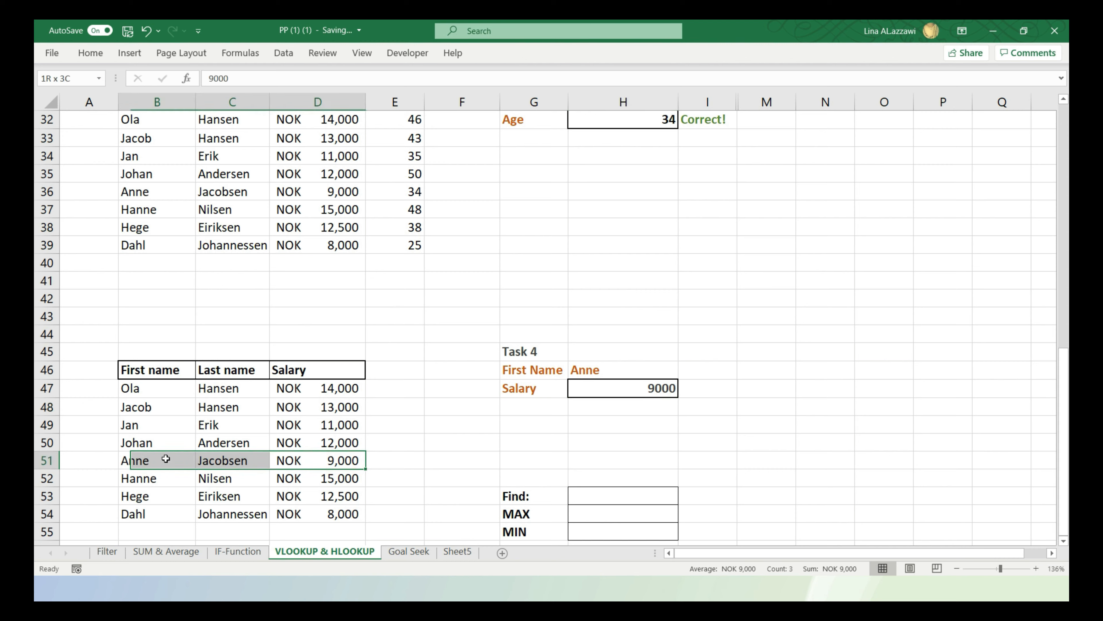
left_click(619, 491)
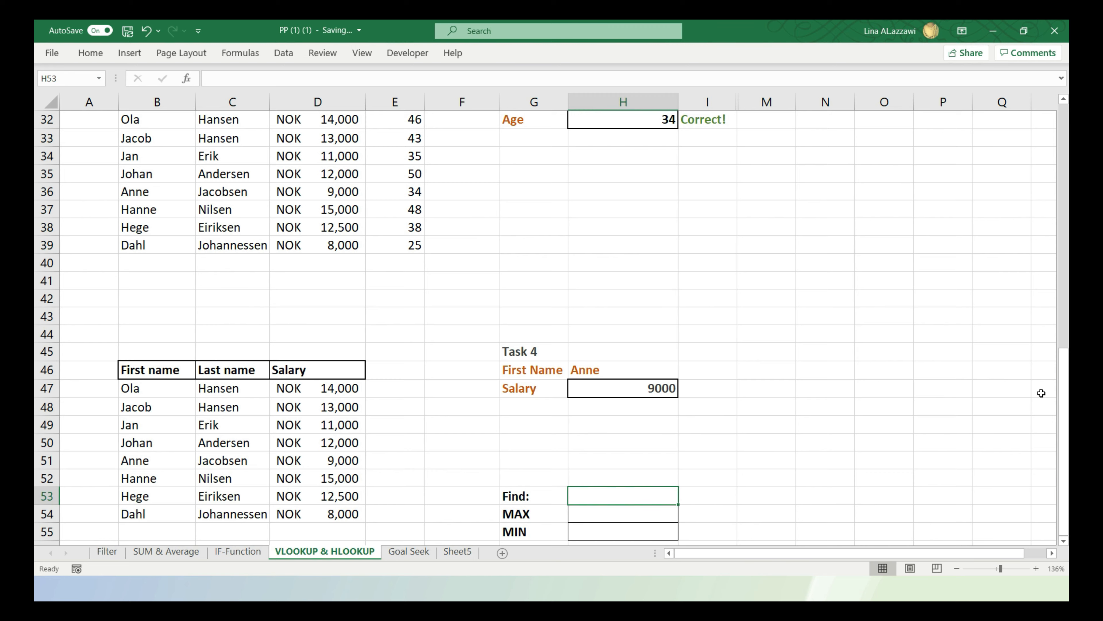
scroll(798, 454, "down", 11)
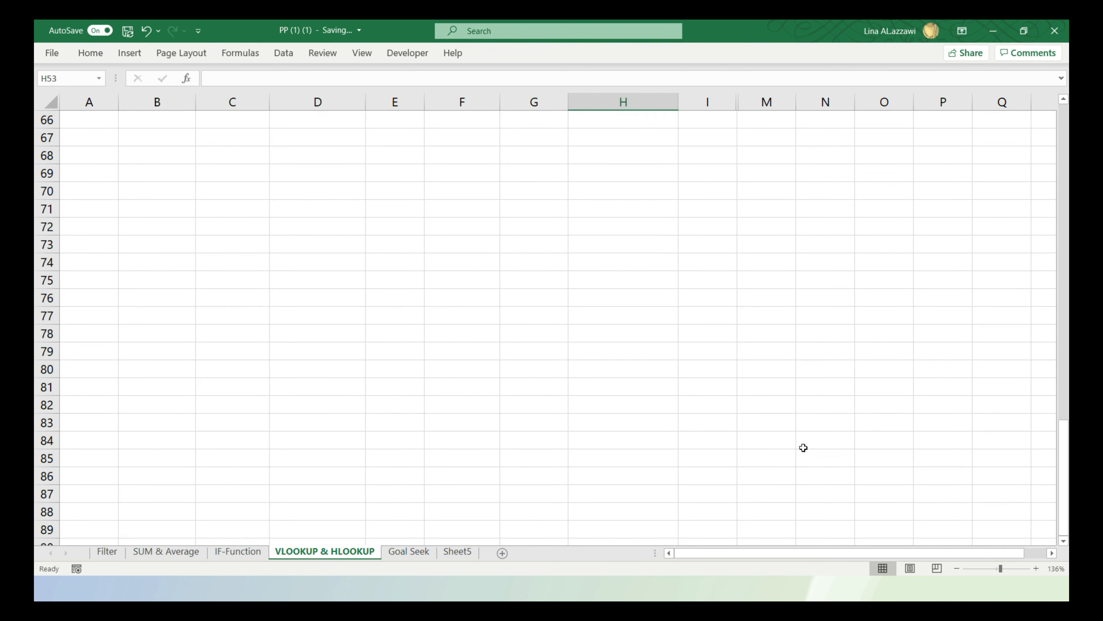
Enter a MAX formula over the salaries D47:D54 in cell H54 and check it against the highest salary in the table
scroll(803, 446, "up", 11)
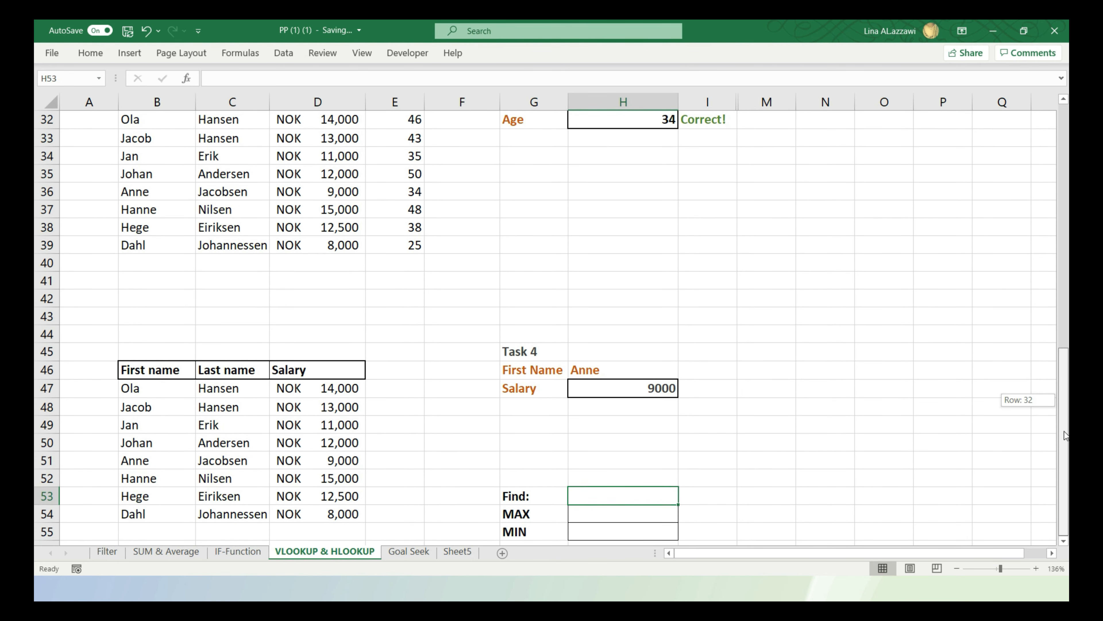
double_click(653, 493)
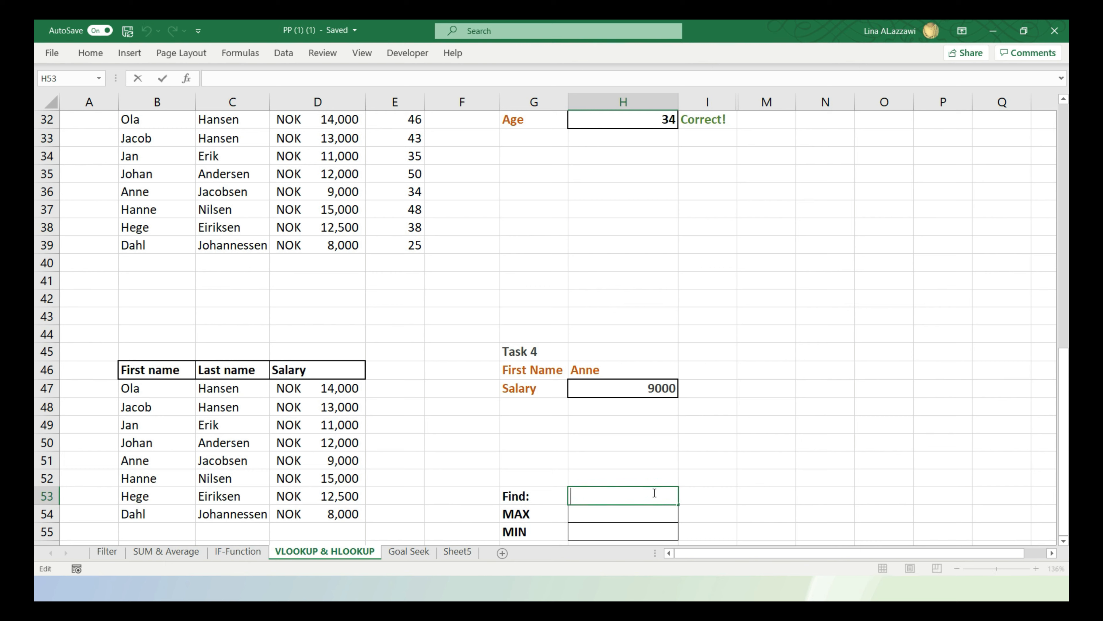
left_click(653, 516)
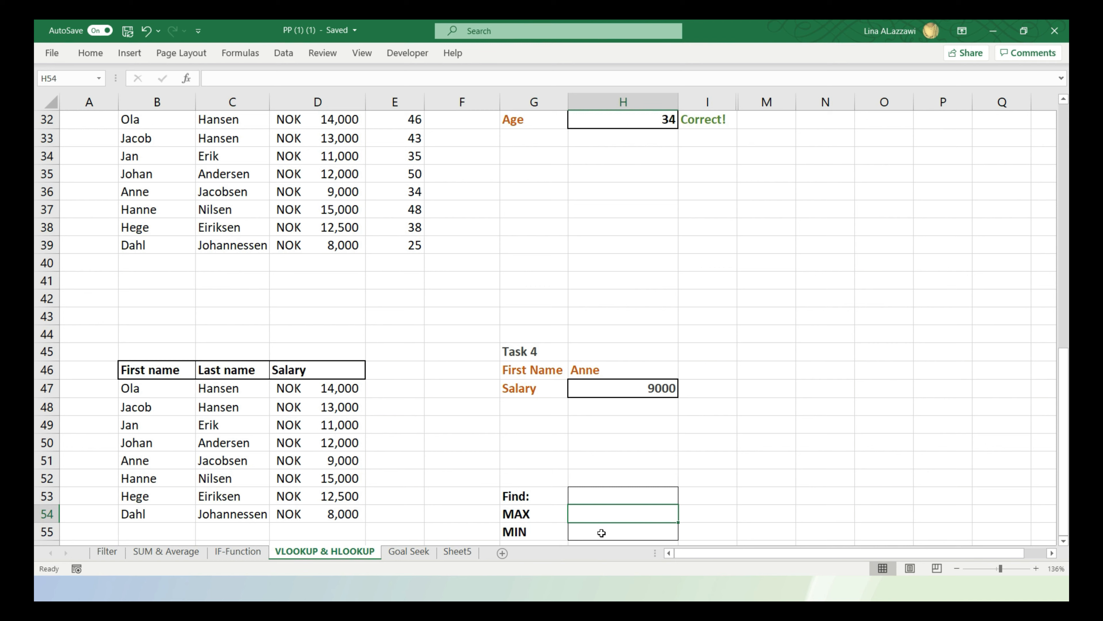
double_click(584, 516)
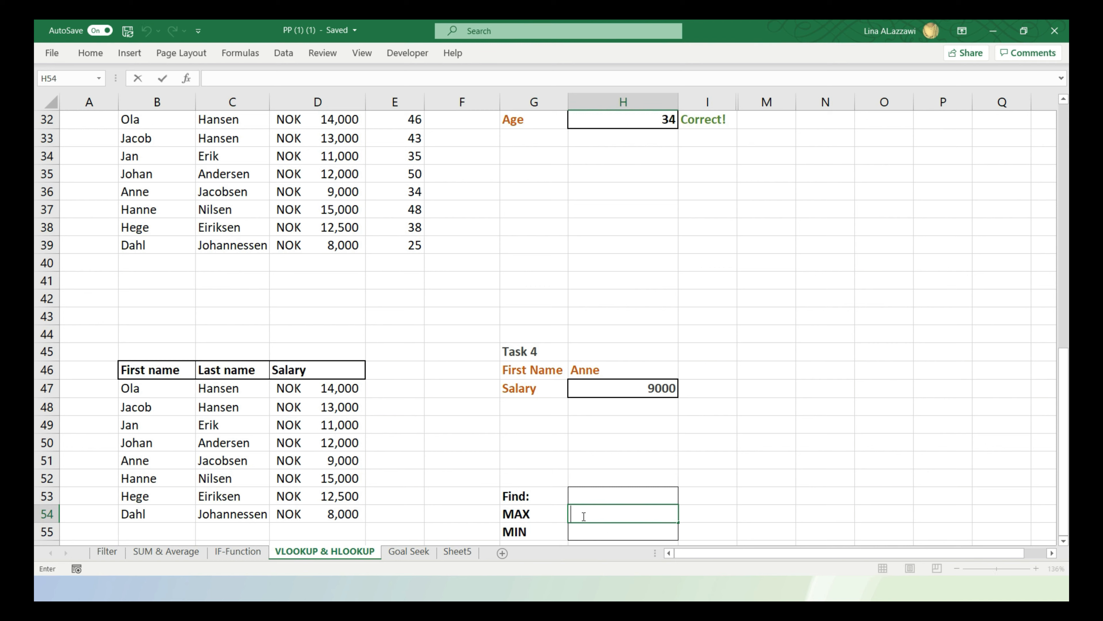
type("=max")
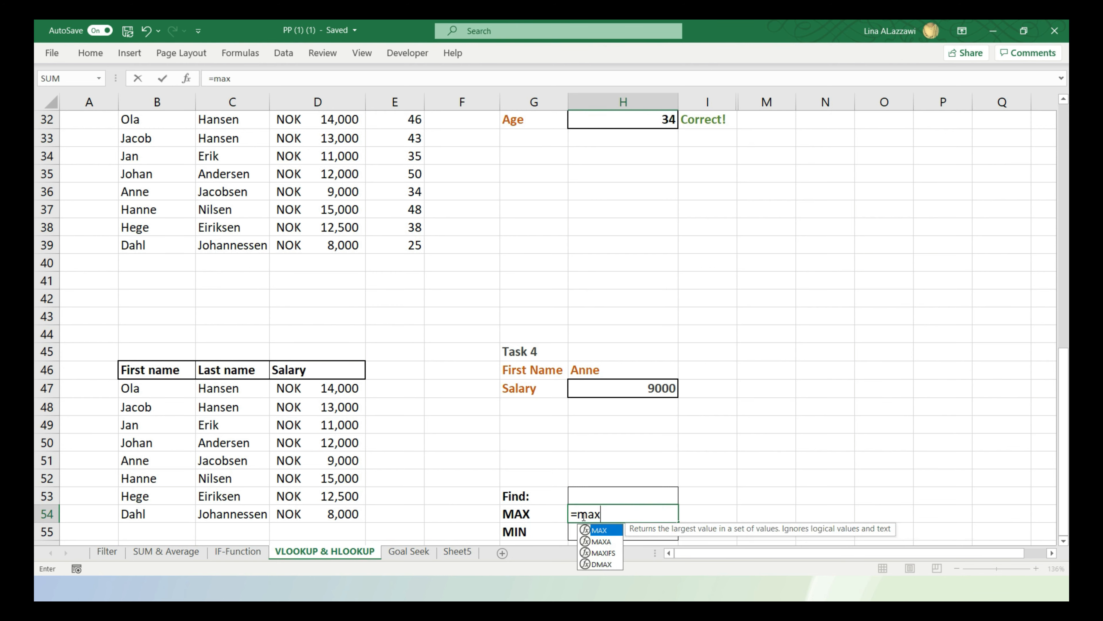
key("Tab")
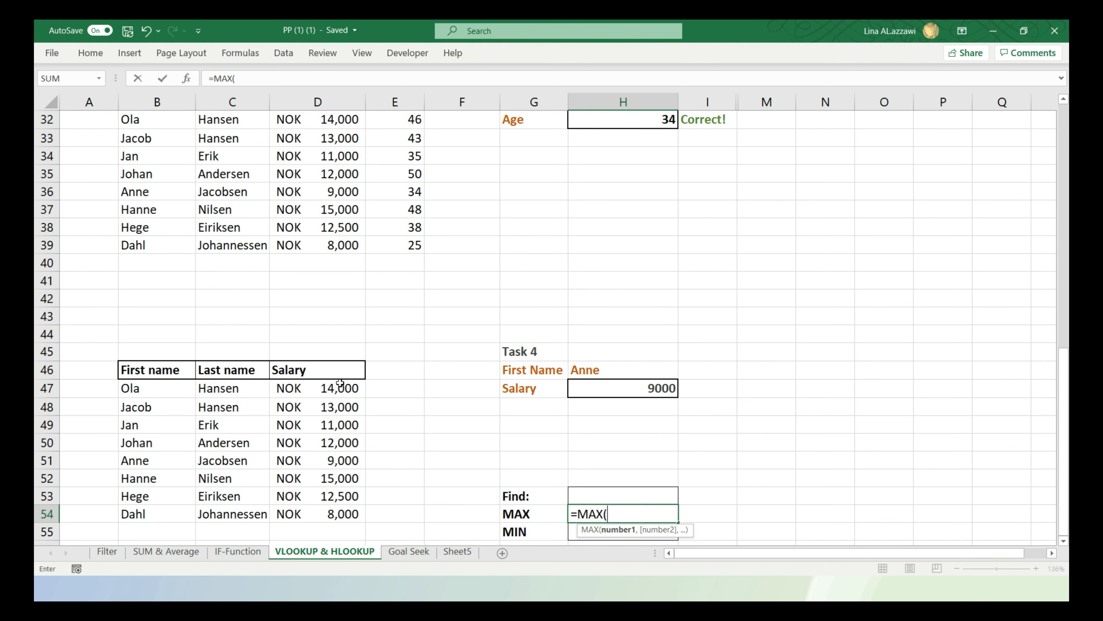
left_click_drag(340, 387, 339, 514)
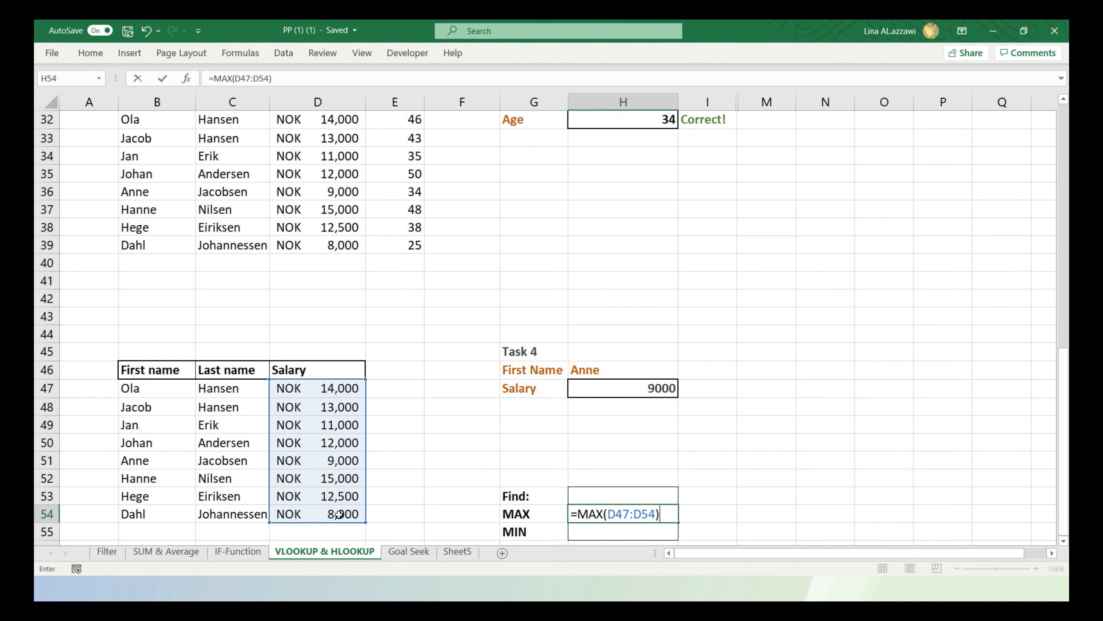
key("Return")
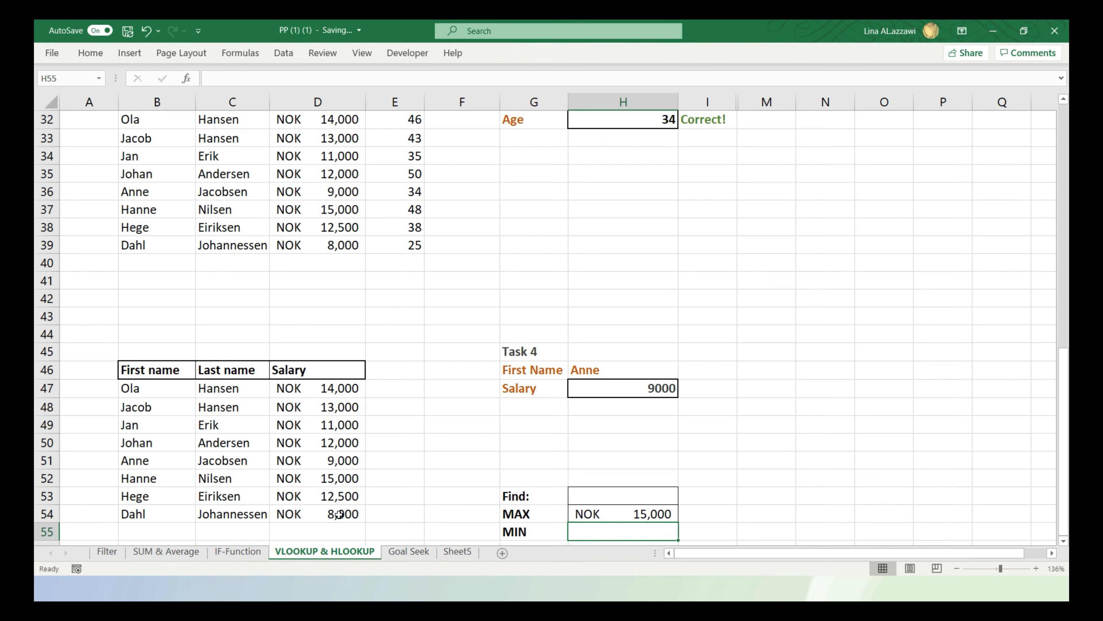
left_click(349, 480)
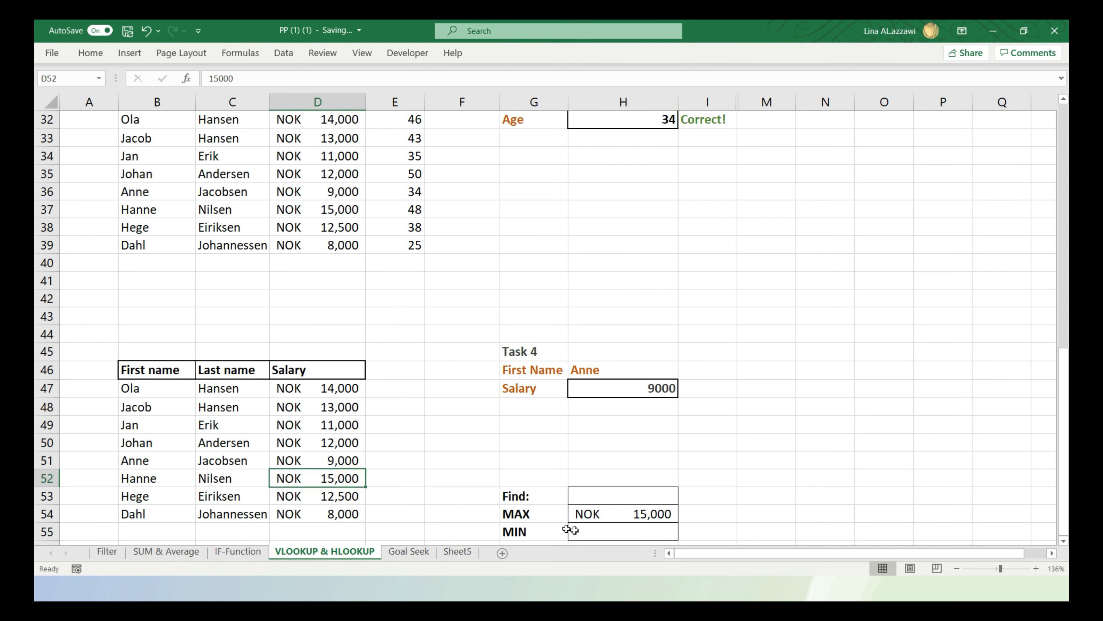
Enter a MIN formula over the salaries D47:D54 in cell H55, and highlight the highest-paid employee's row B52:D52
left_click(616, 530)
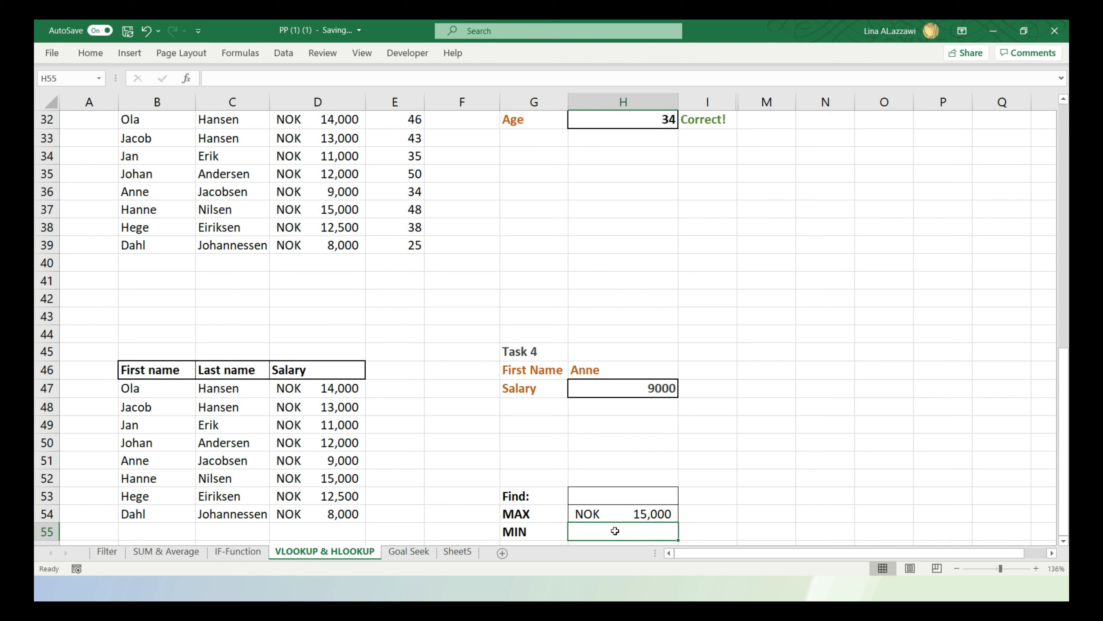
type("=")
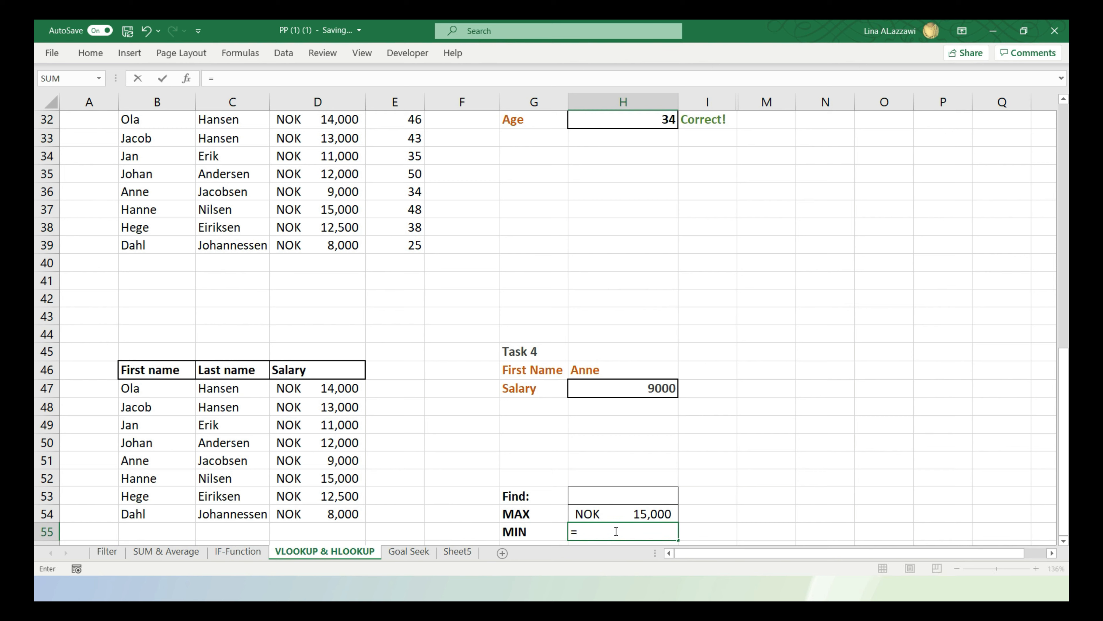
type("MI")
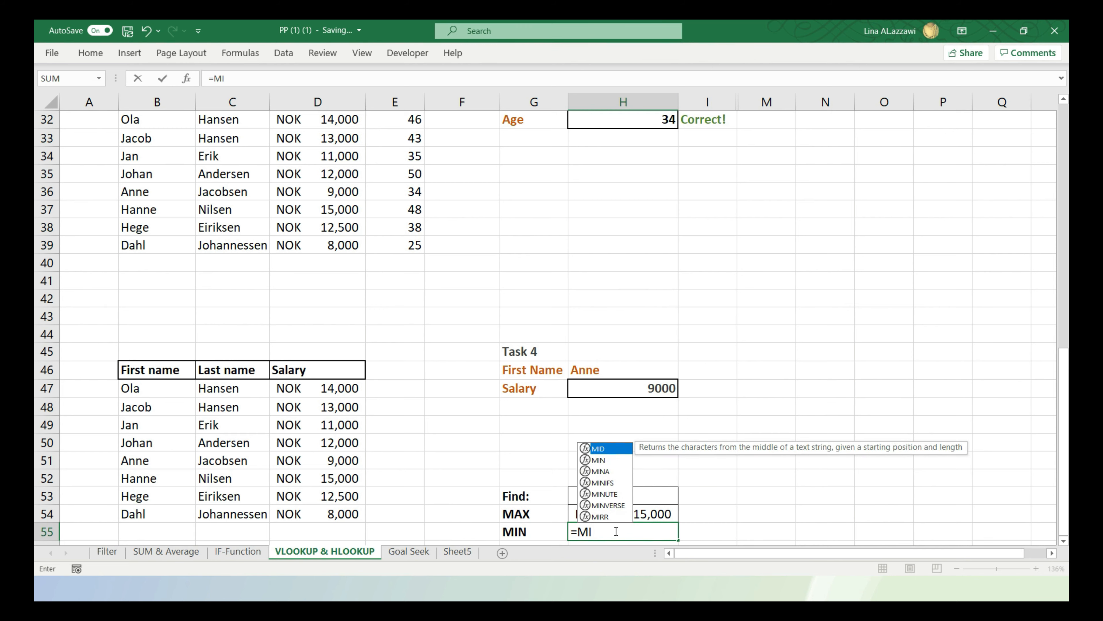
type("N(")
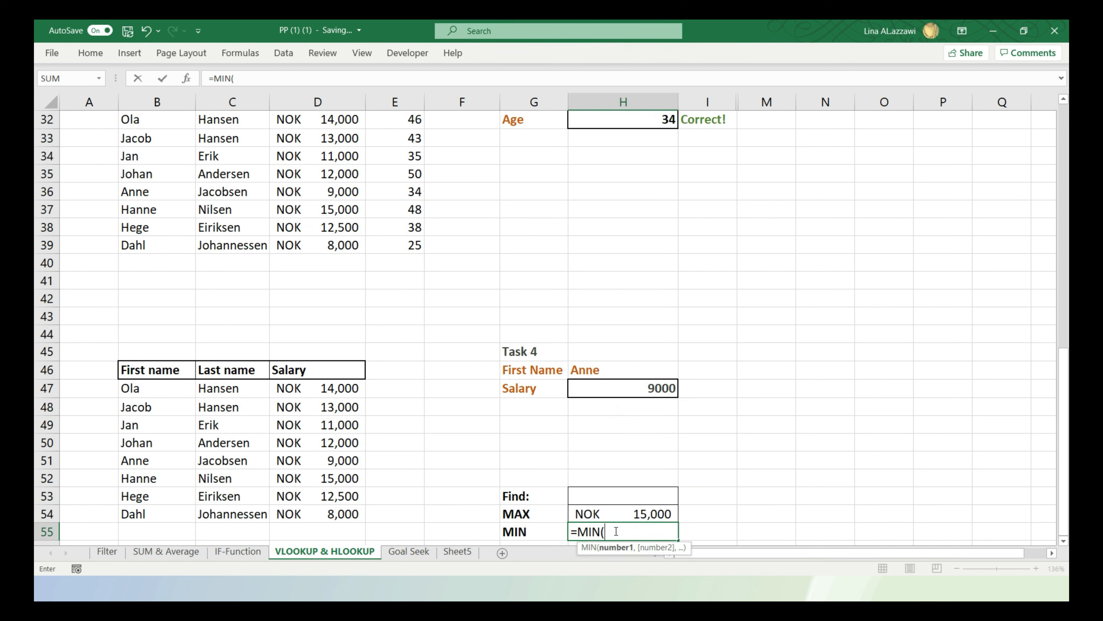
left_click_drag(342, 388, 336, 510)
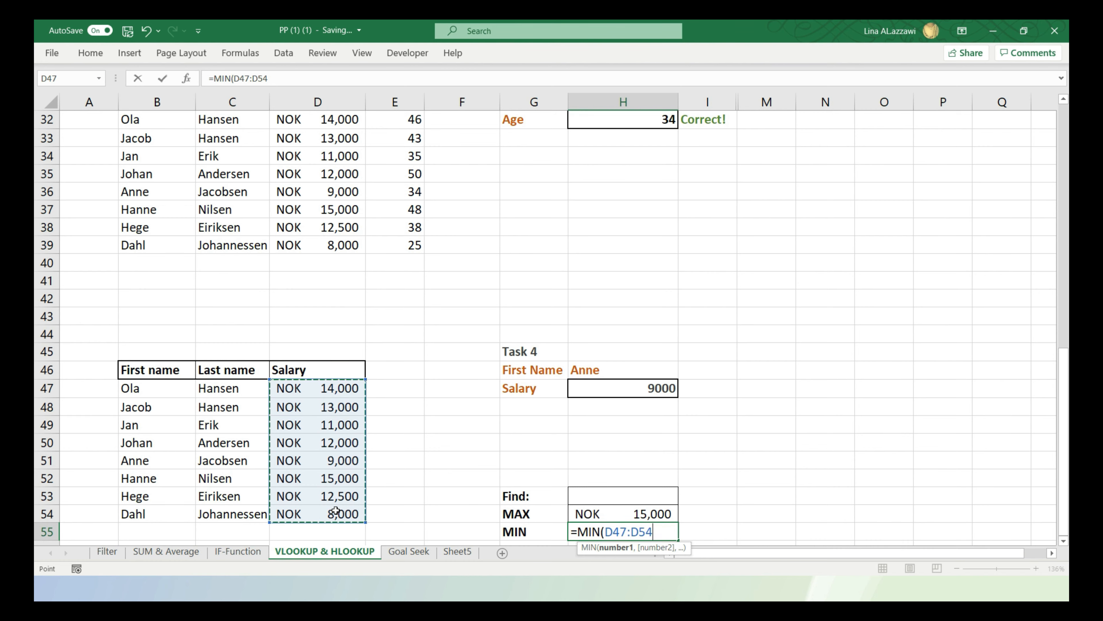
type(")")
key("Return")
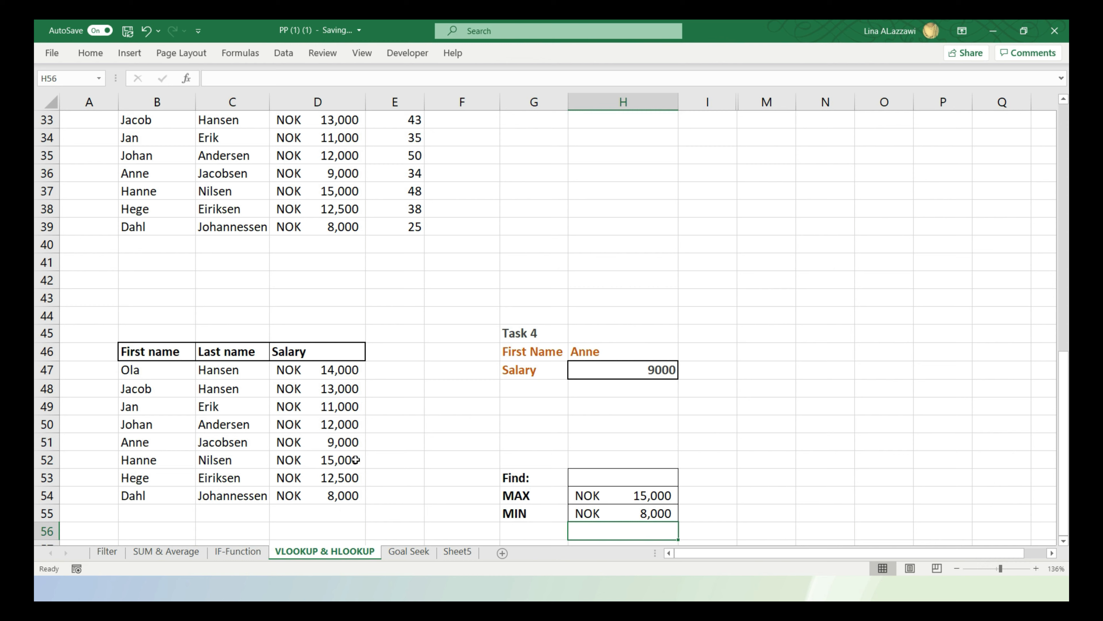
left_click_drag(353, 460, 169, 461)
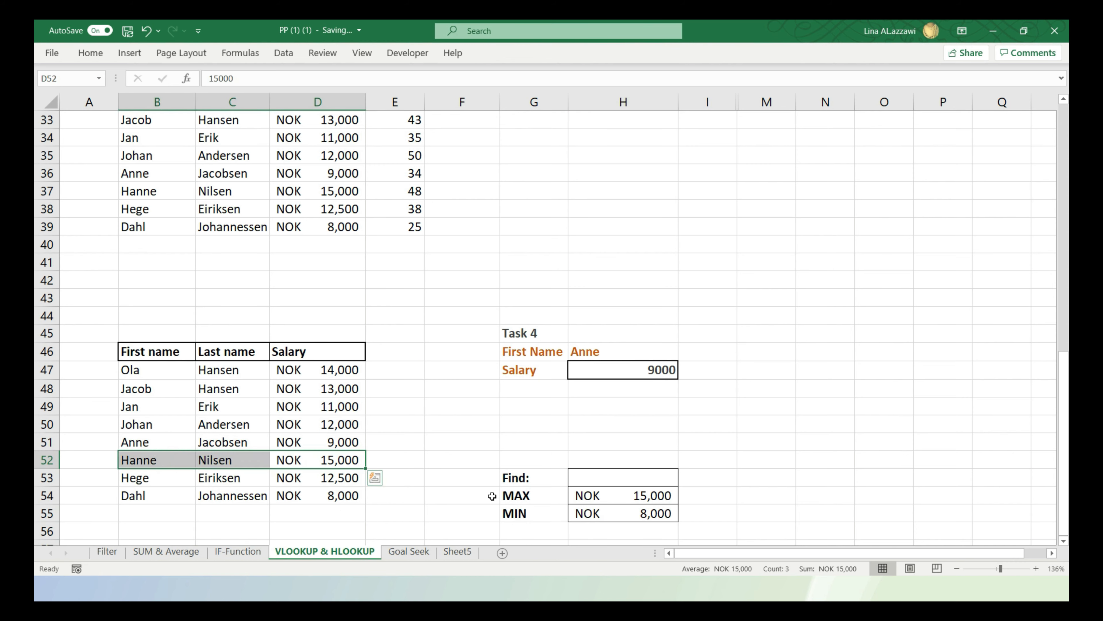
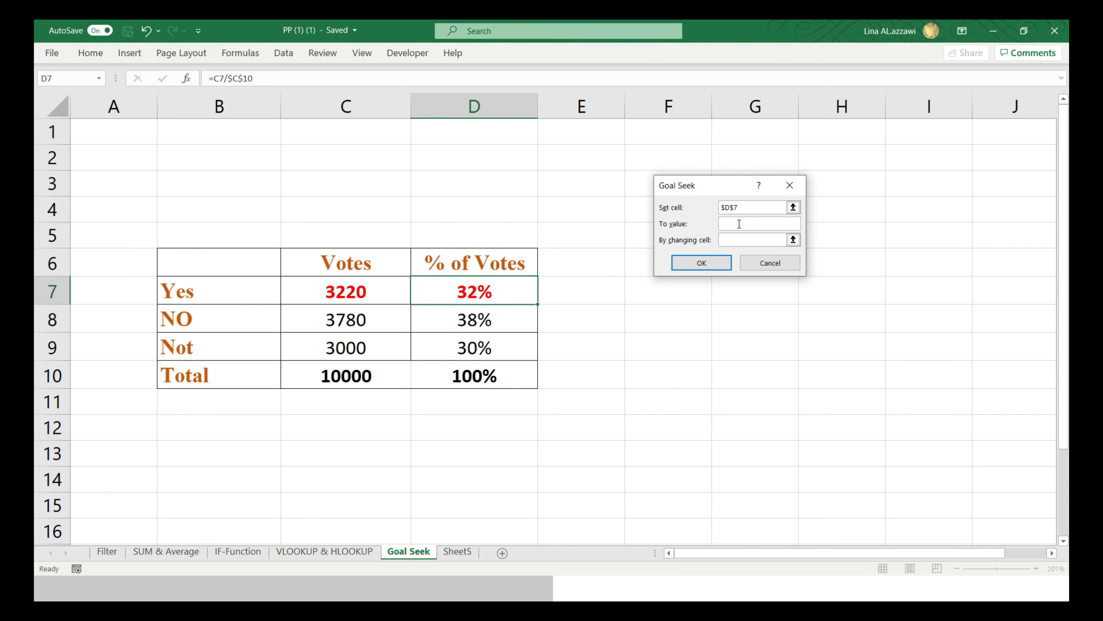
Run Goal Seek to bring the Yes percentage in D7 to 40% by changing C7, and accept the solution
type("40%")
left_click(737, 224)
left_click(725, 223)
left_click(724, 240)
left_click(366, 287)
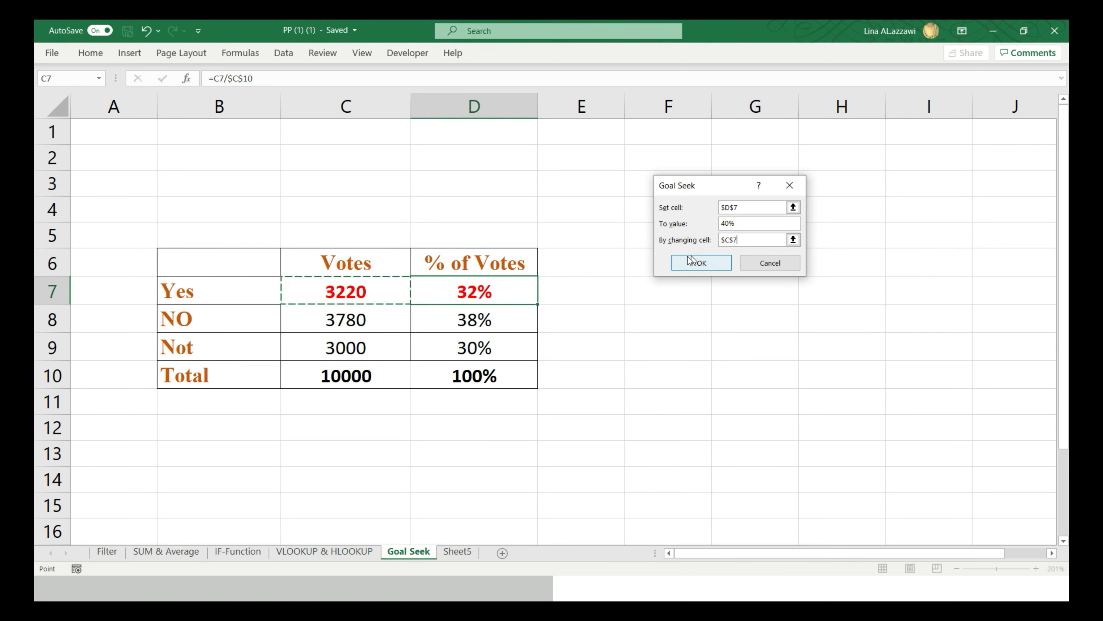
left_click(707, 263)
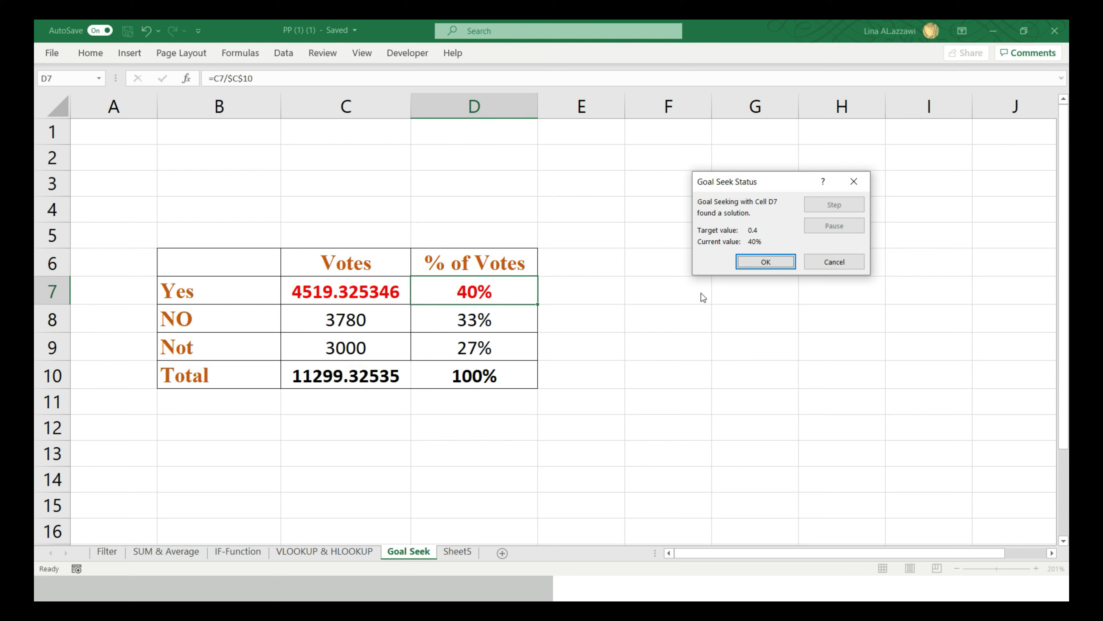
left_click(765, 262)
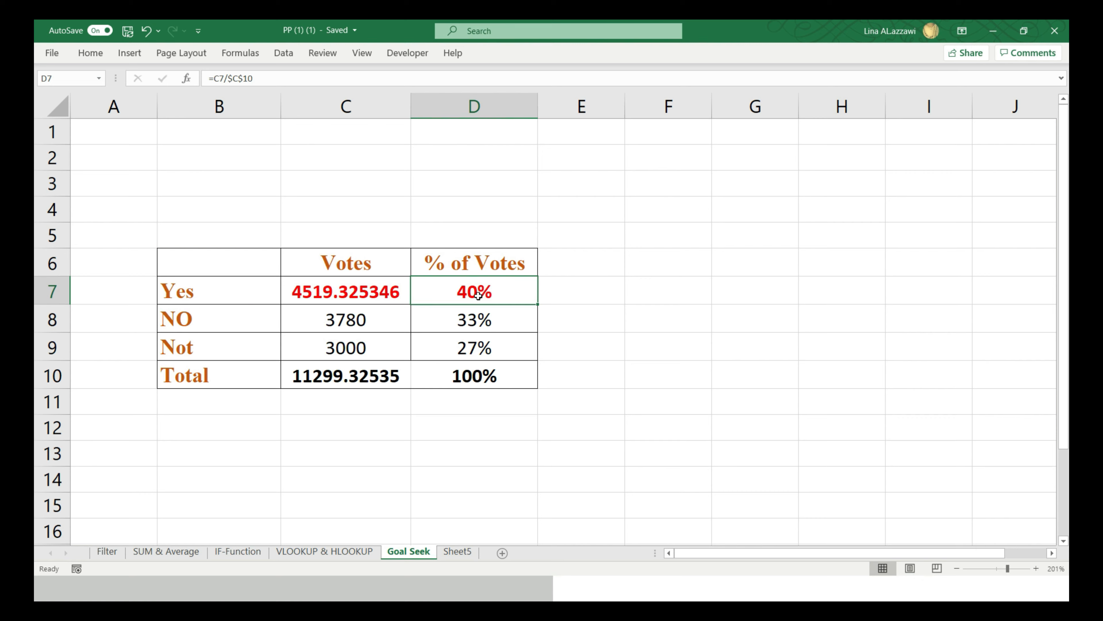
Format the vote counts in C7:C10 as Number with zero decimal places
left_click_drag(364, 292, 360, 375)
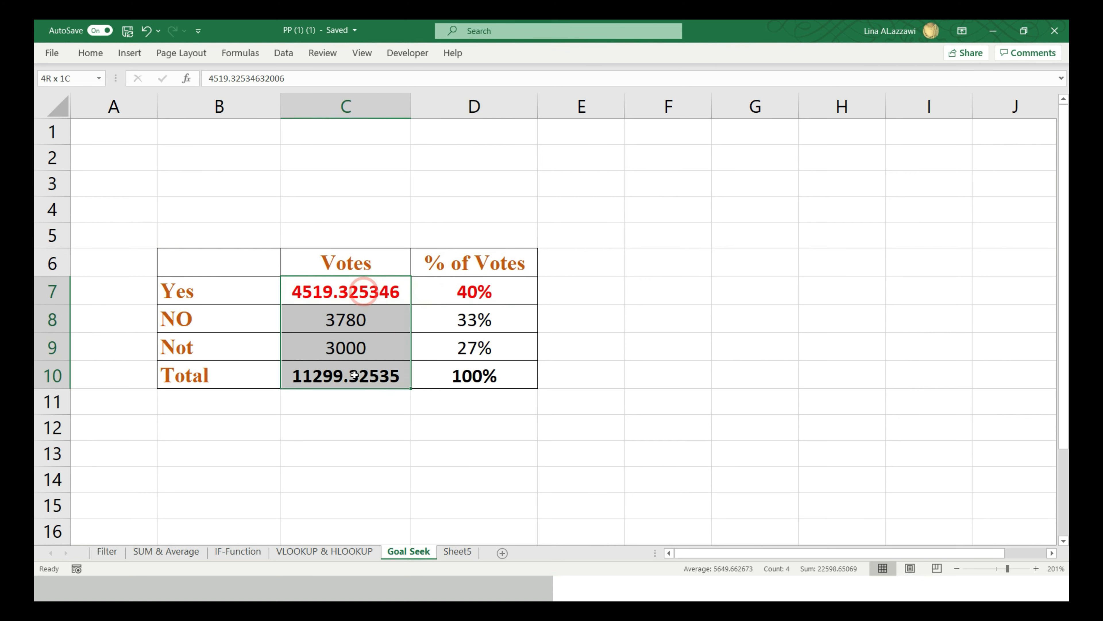
right_click(340, 301)
left_click(413, 504)
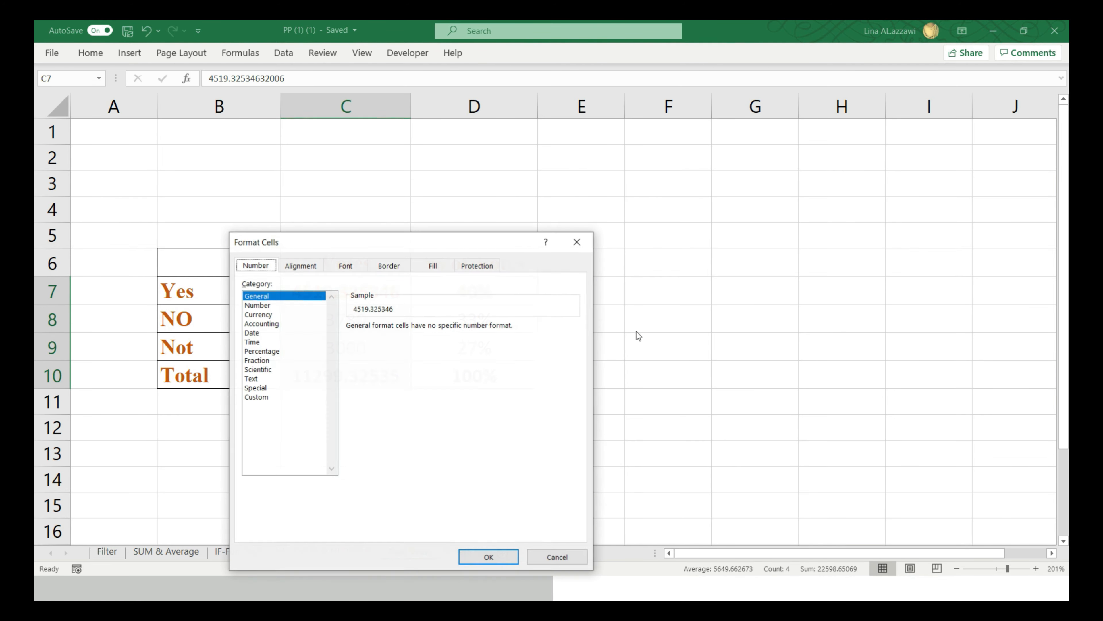
left_click(295, 306)
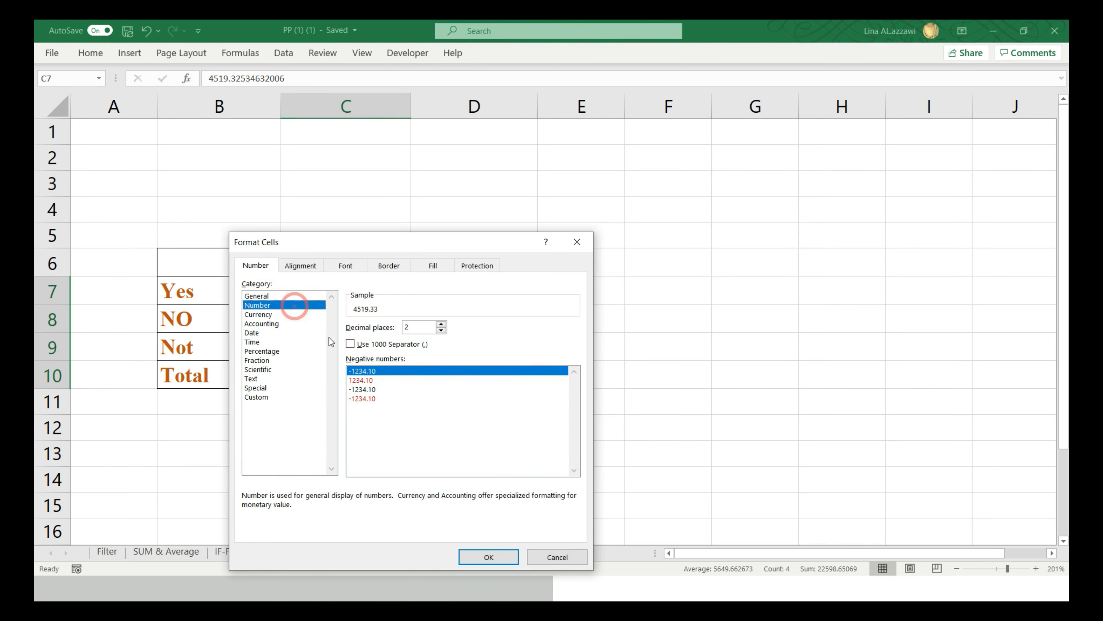
left_click(440, 330)
left_click(441, 330)
left_click(488, 557)
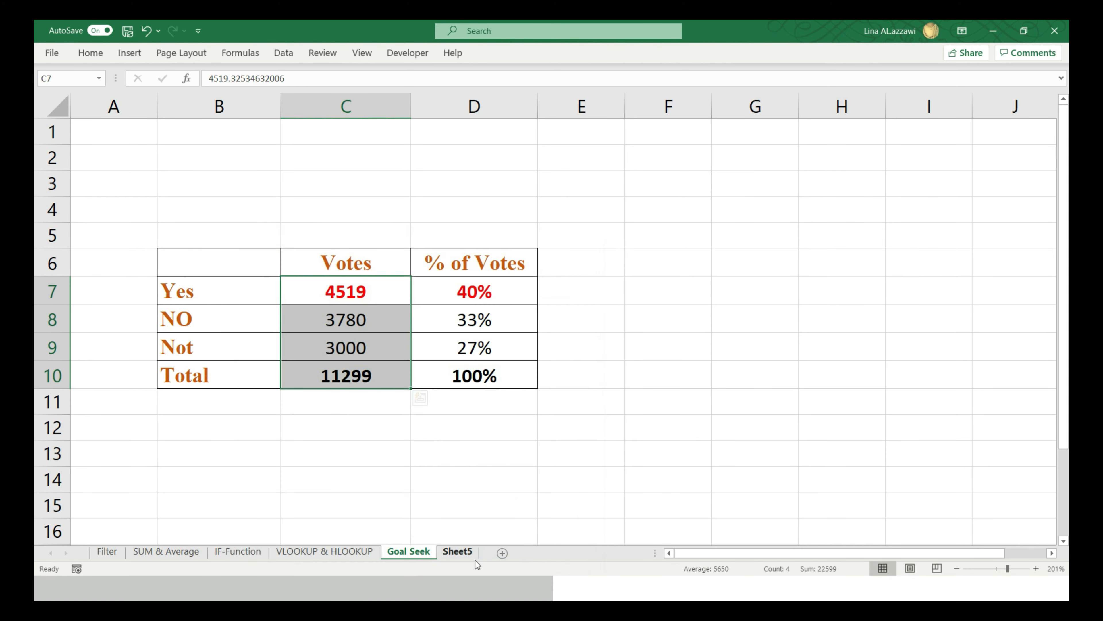
left_click(380, 427)
left_click(371, 299)
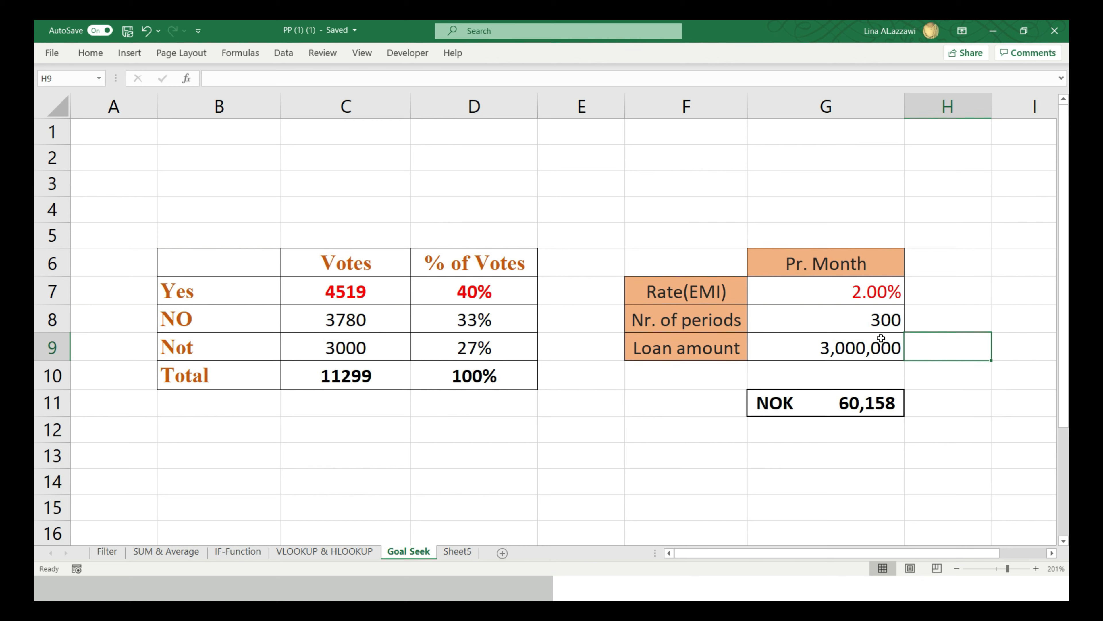
Start a Goal Seek with the monthly loan payment cell G11 as the set cell
left_click(284, 52)
left_click(784, 100)
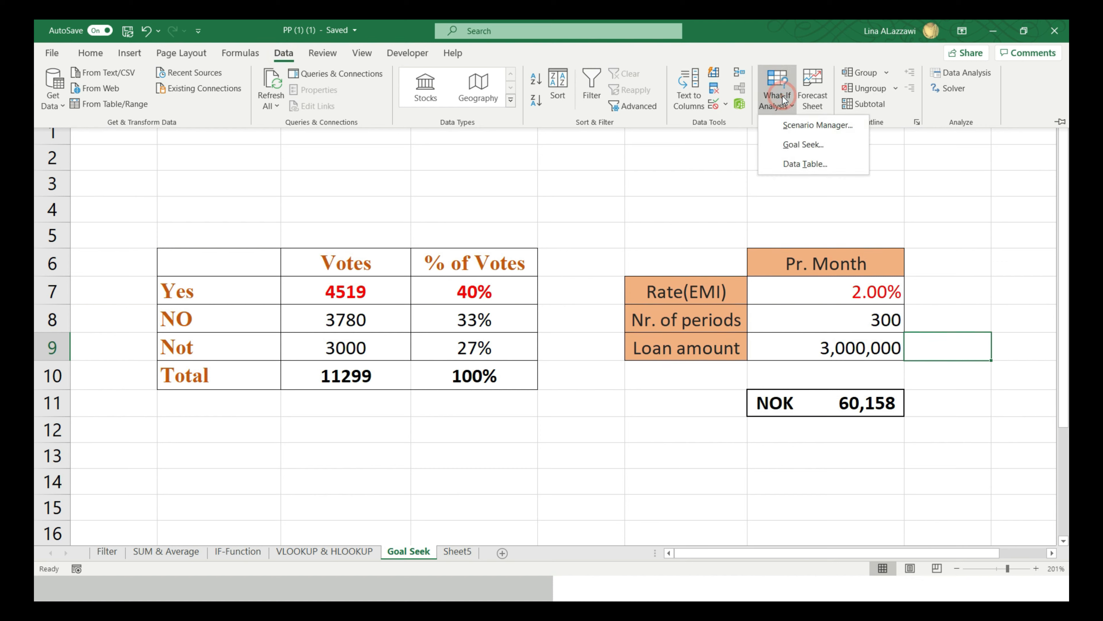
left_click(804, 148)
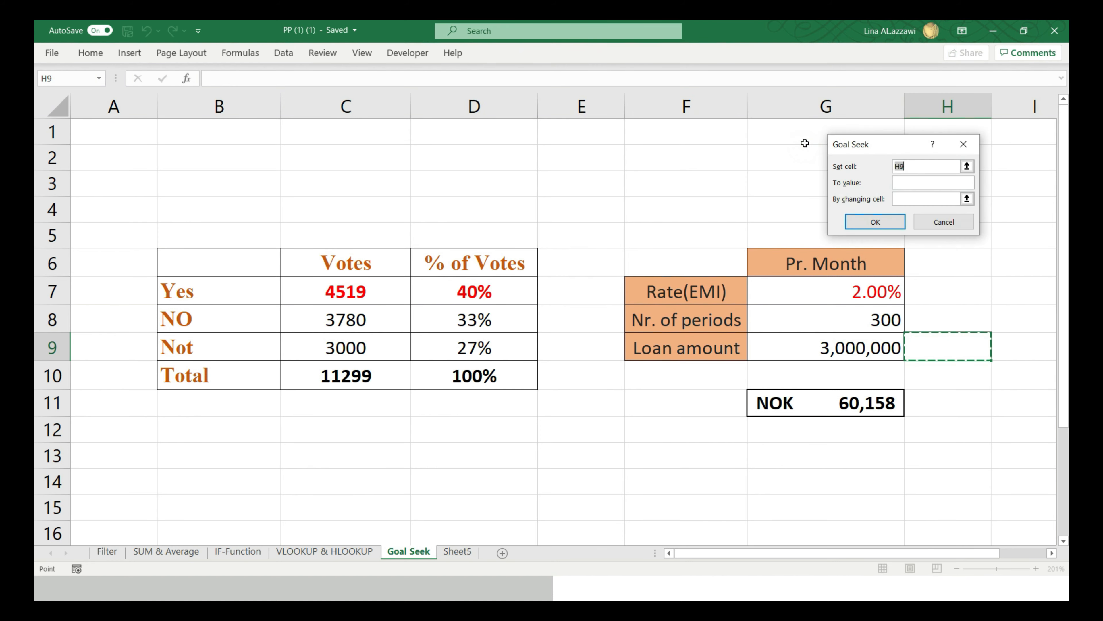
left_click(920, 168)
key("BackSpace")
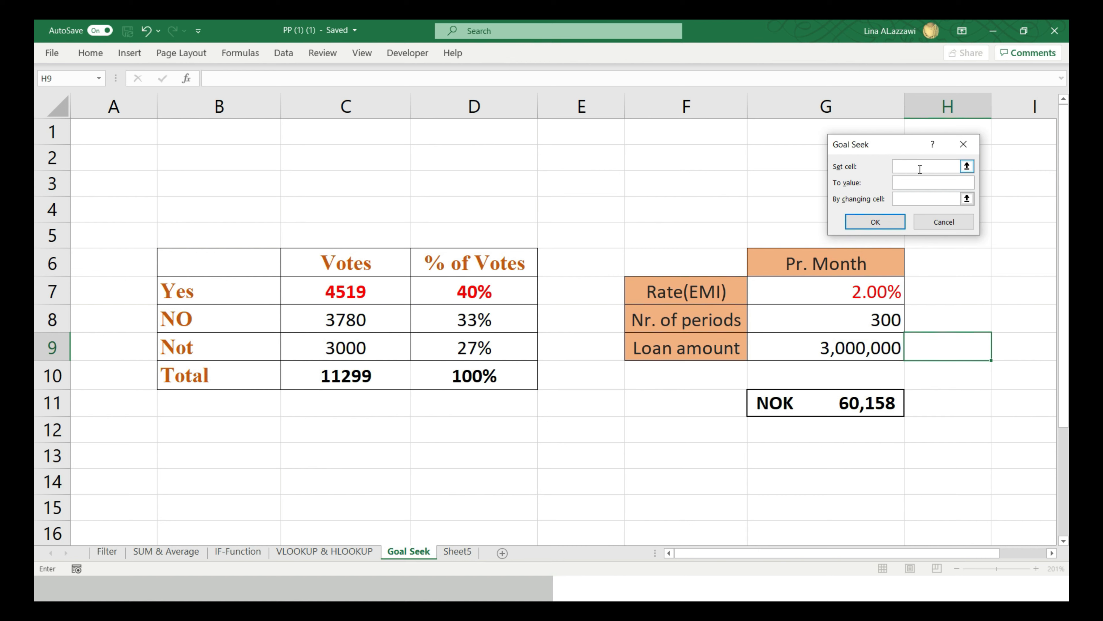
left_click(821, 402)
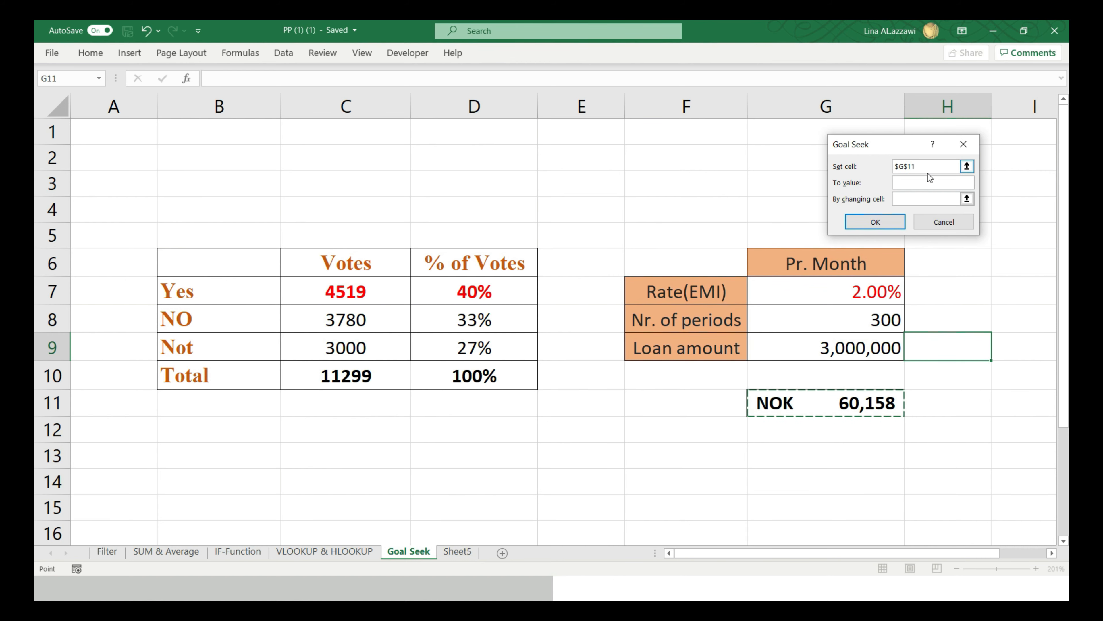
Set the Goal Seek target value to 40000 with rate cell G7 as the changing cell, and run it
left_click(927, 184)
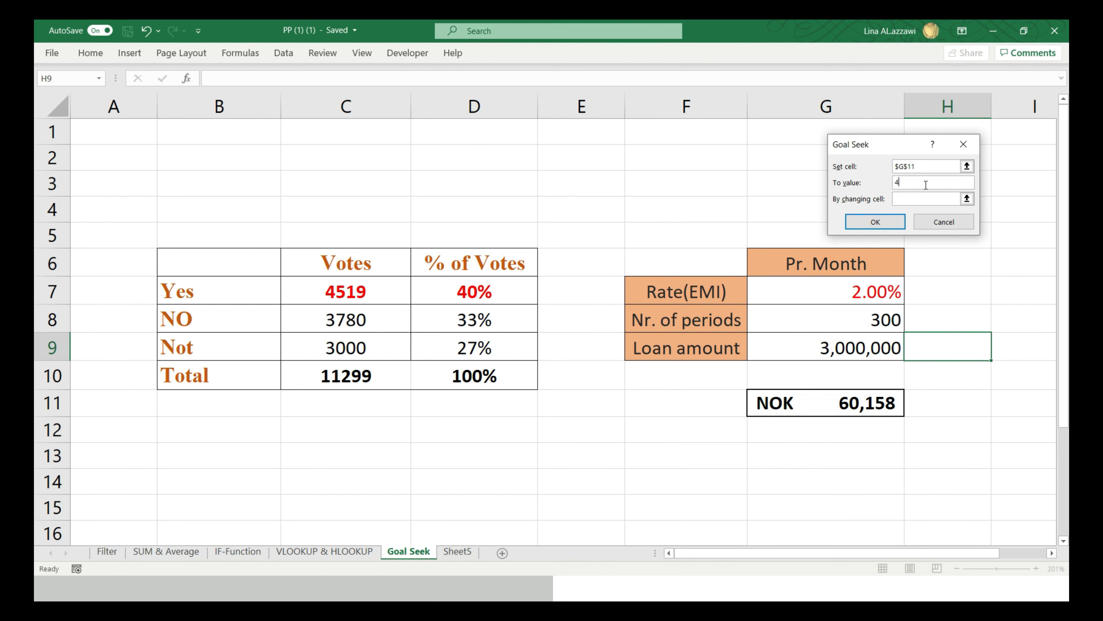
type("40000")
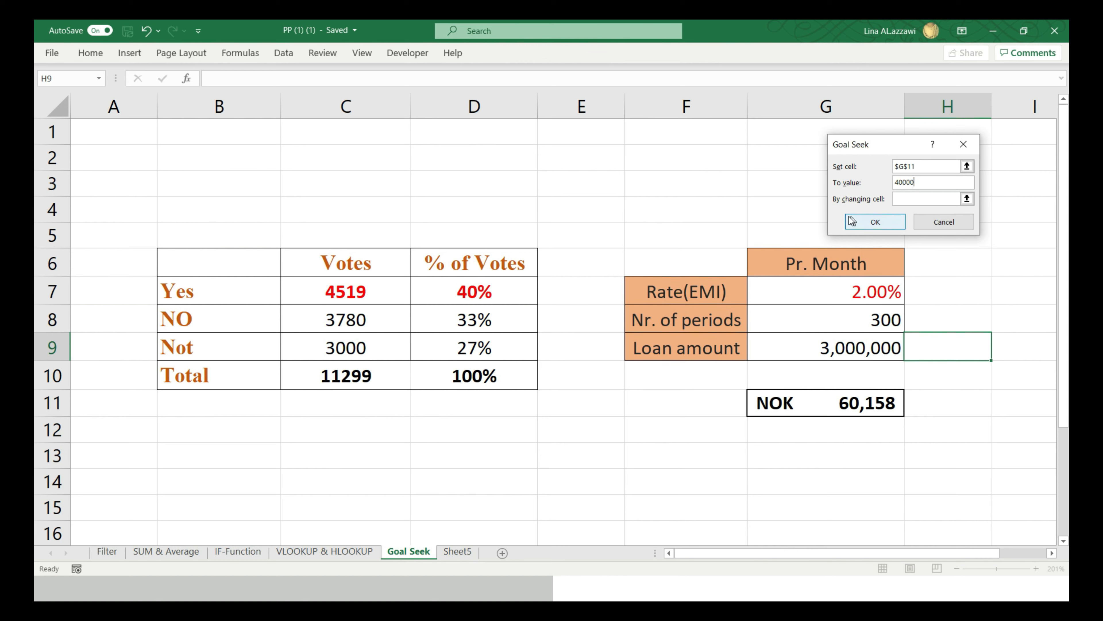
left_click(898, 198)
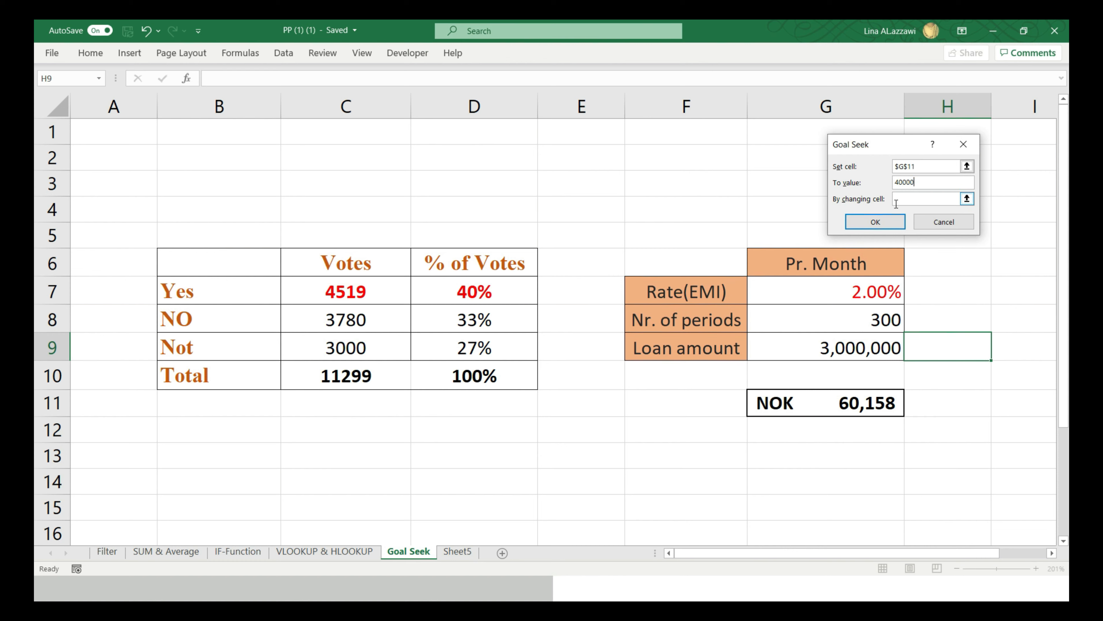
left_click(967, 199)
left_click(847, 294)
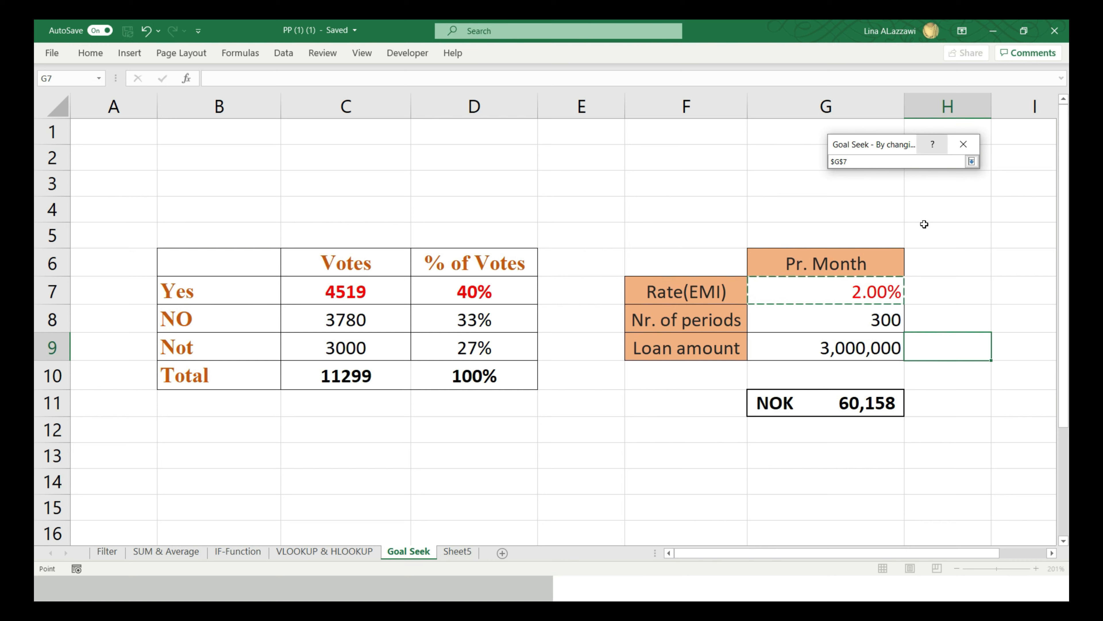
key("Return")
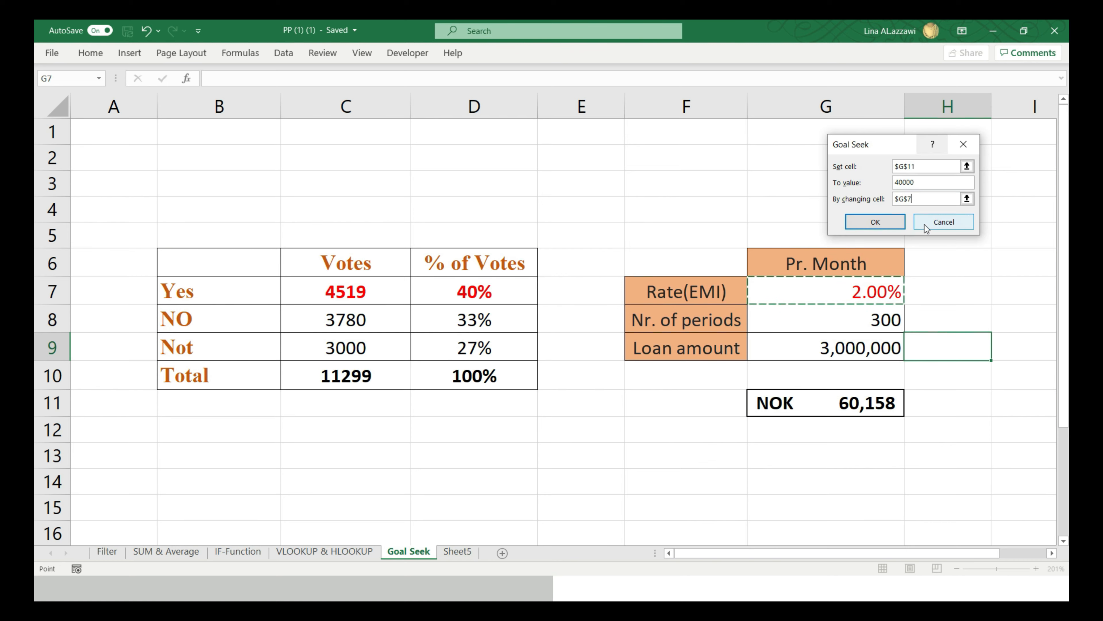
left_click(885, 225)
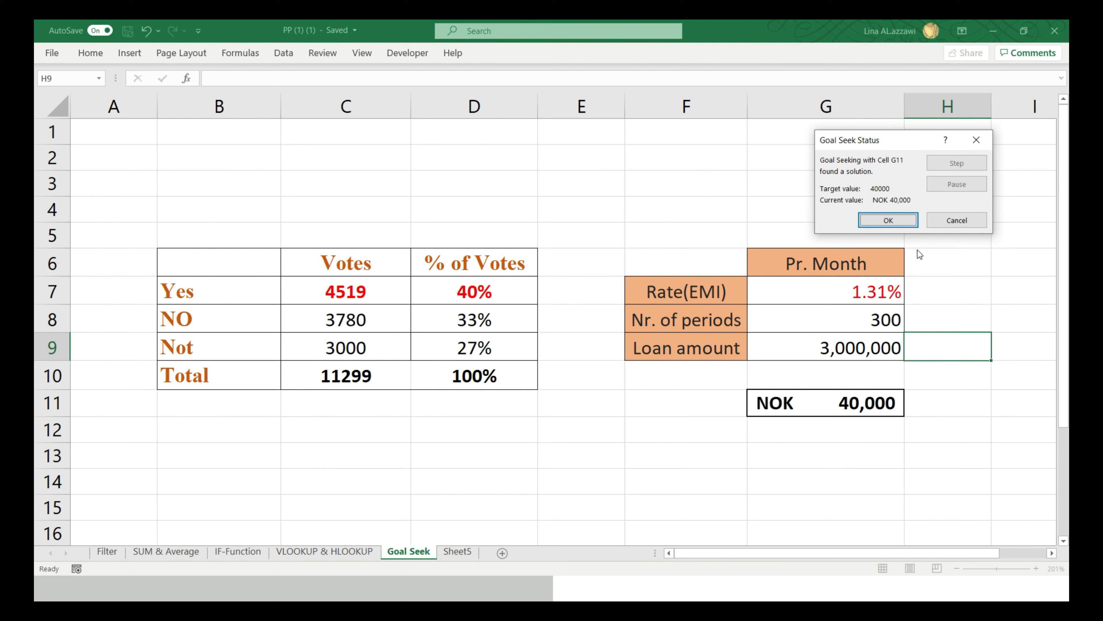
Accept the Goal Seek solution for the monthly loan payment in G11
left_click(897, 221)
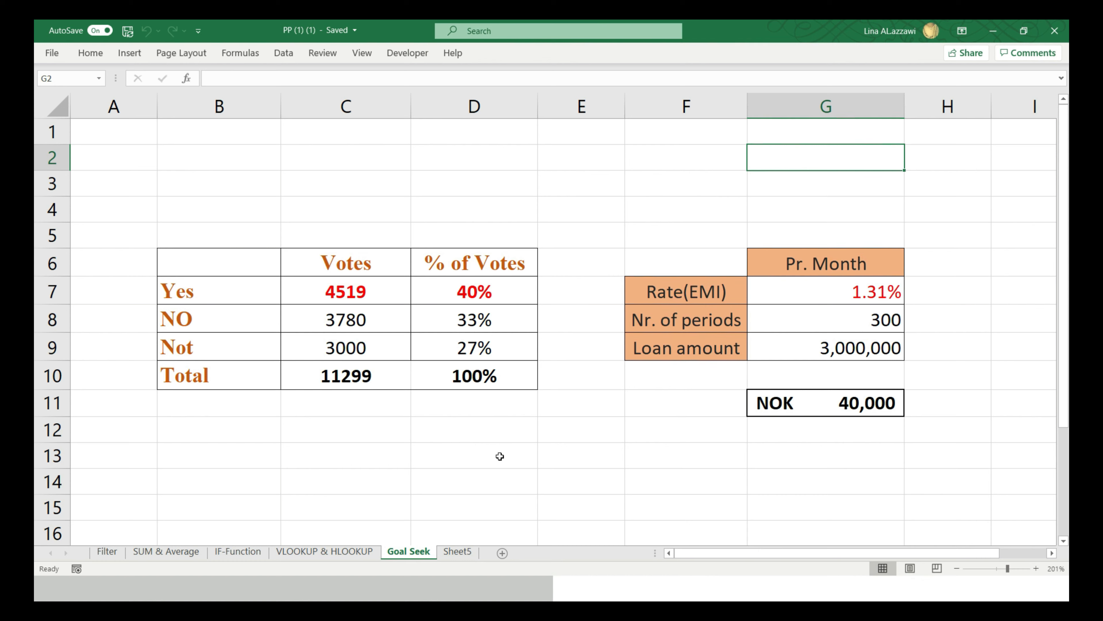
Look up the Solver Add-in in the Excel options, check the list of available Excel add-ins, and dismiss it
left_click(286, 60)
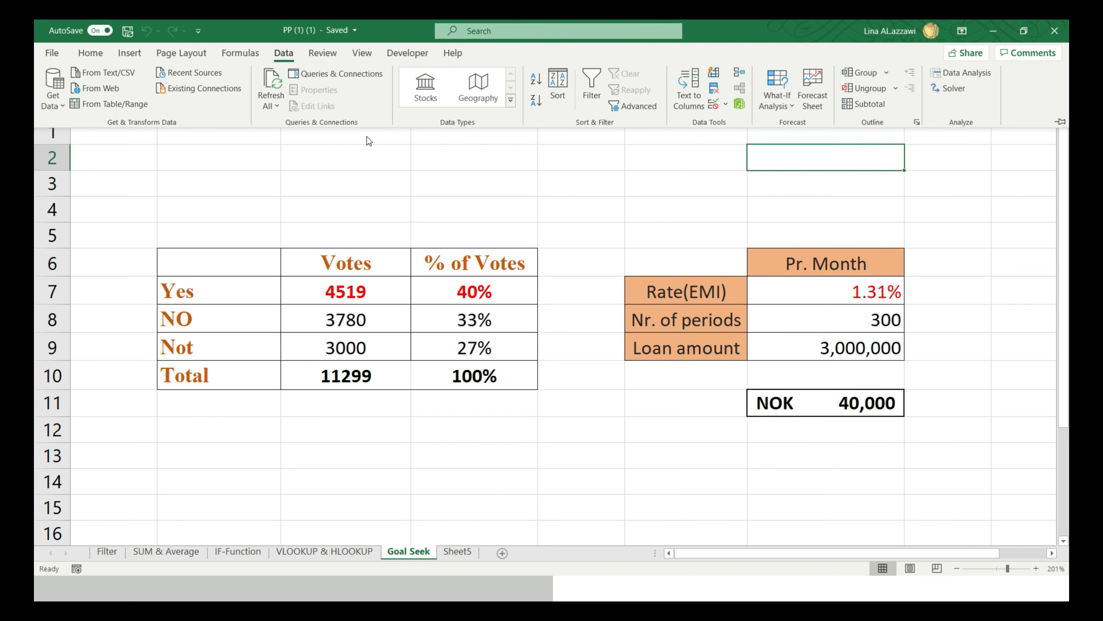
left_click(52, 53)
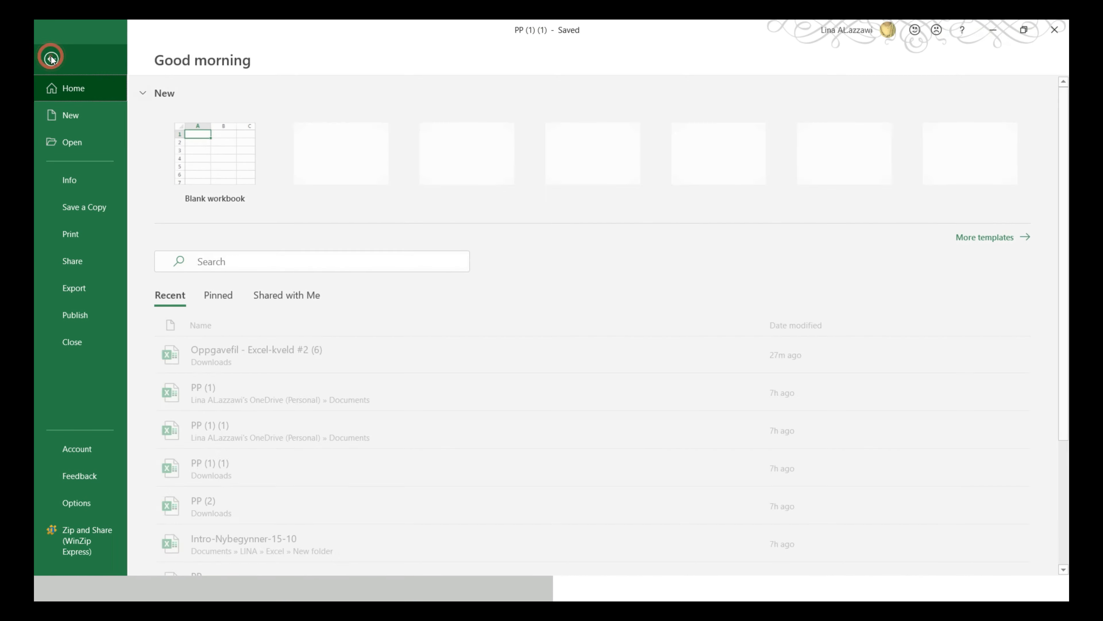
left_click(69, 504)
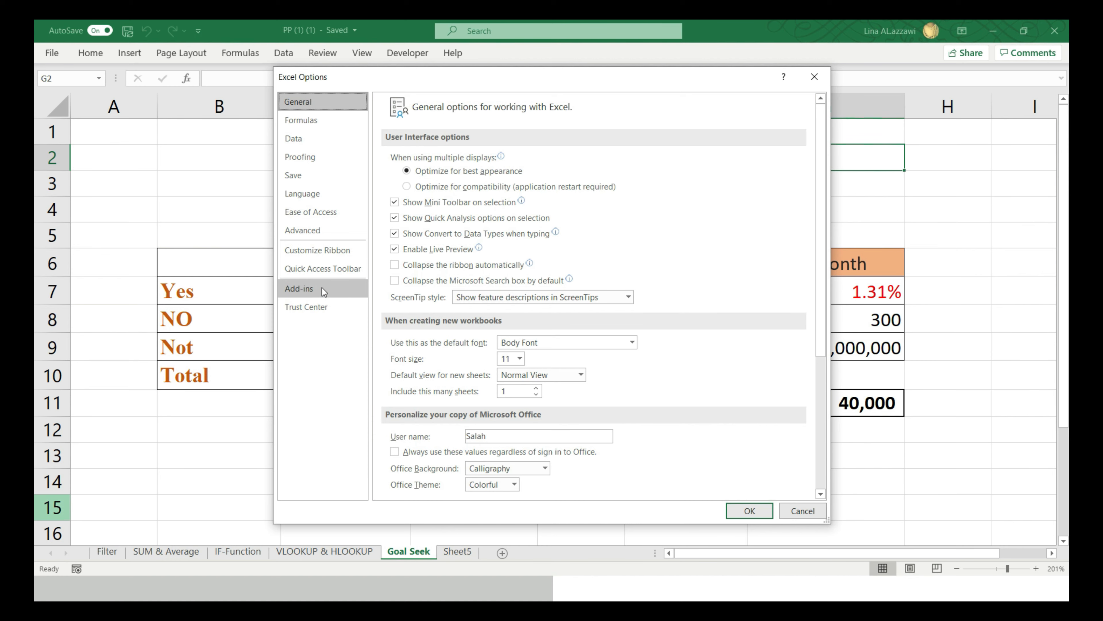
left_click(323, 289)
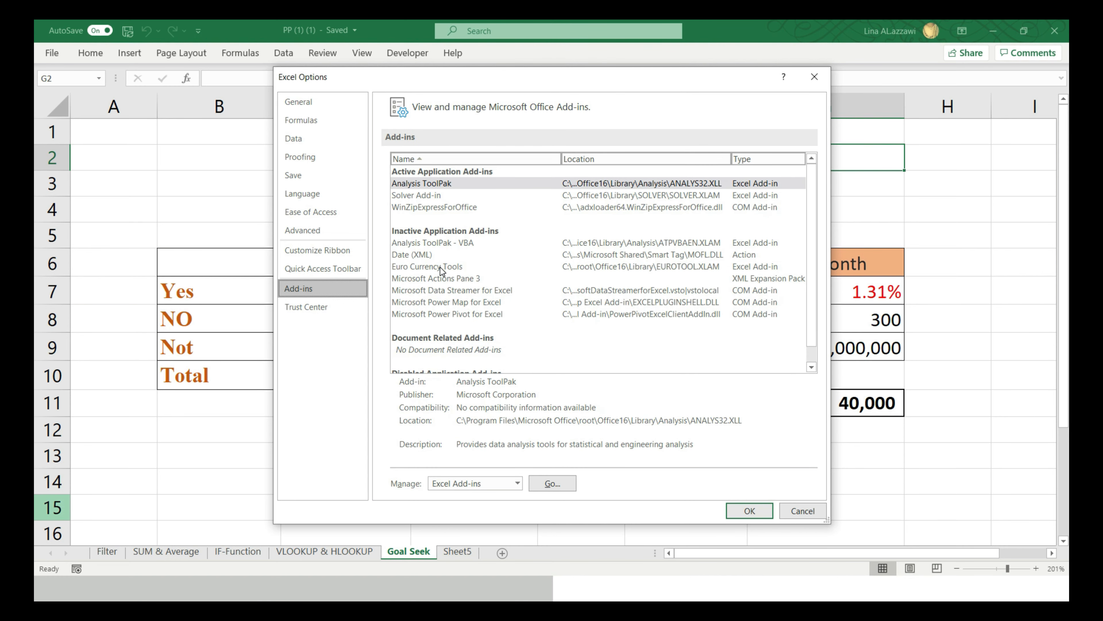
left_click(420, 198)
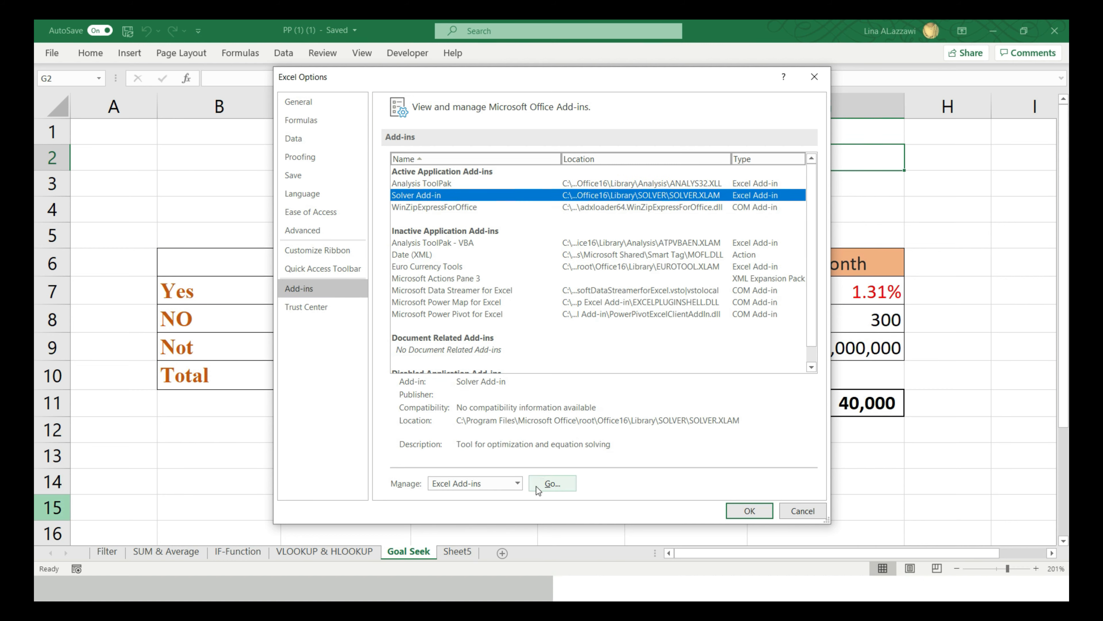
left_click(554, 485)
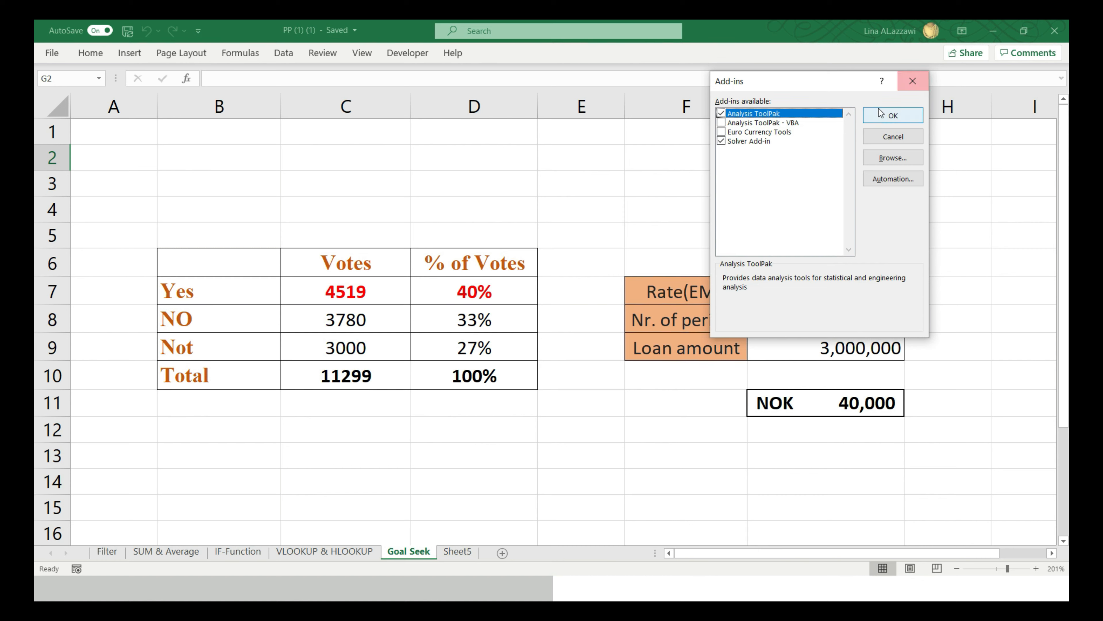
left_click(917, 81)
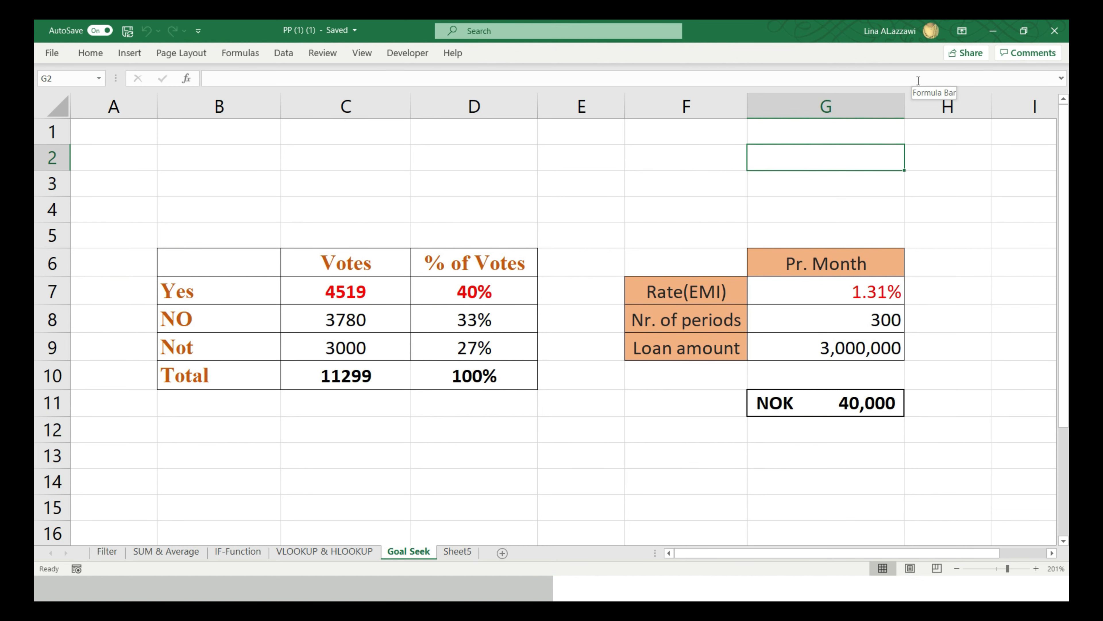